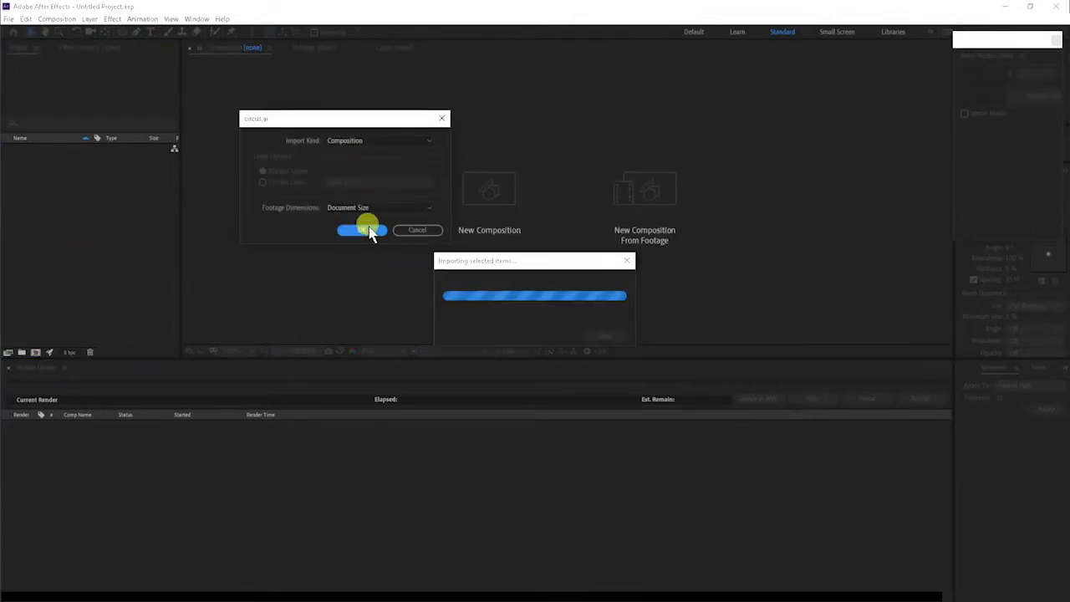
Import circus.ai as a composition with footage dimensions set to Document Size, and open the circus composition.
{"action": "left_click", "coordinate": [367, 231]}
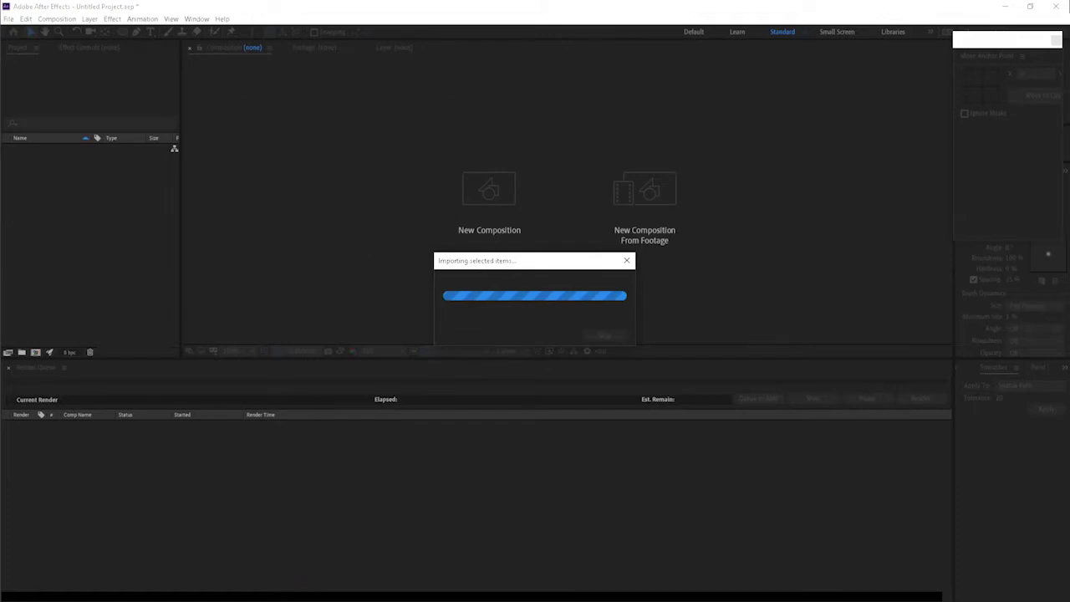
{"action": "left_click", "coordinate": [30, 149]}
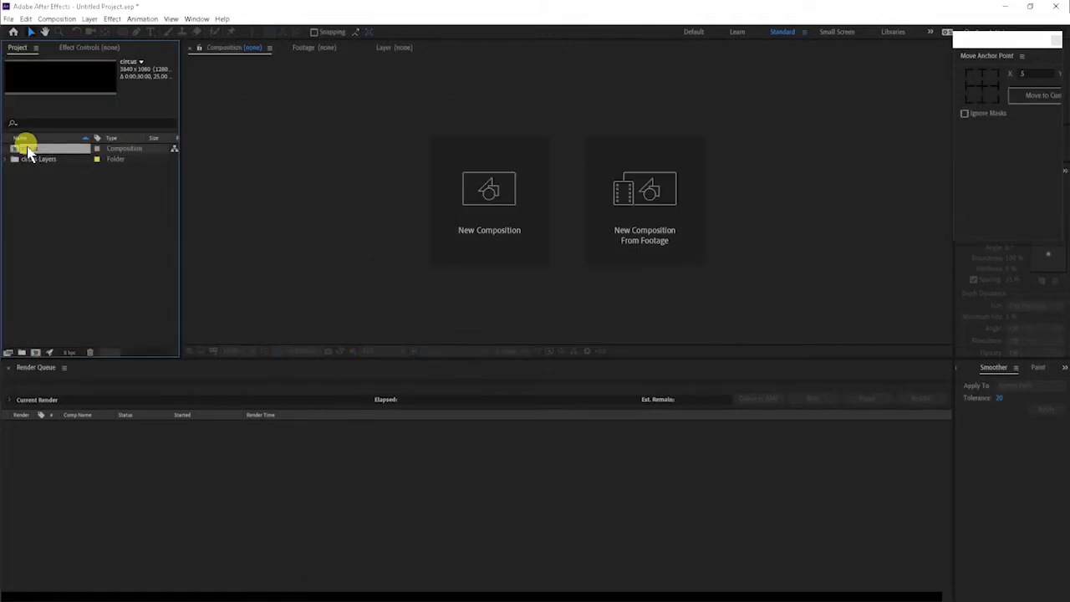
{"action": "double_click", "coordinate": [28, 152]}
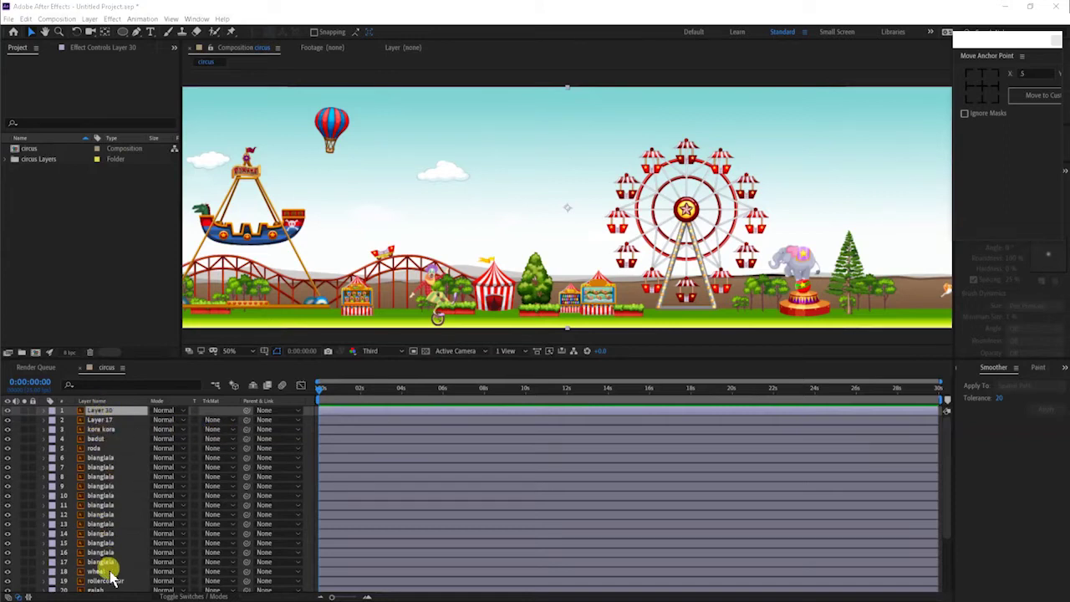
Look through the circus composition's layers and play it back.
{"action": "scroll", "coordinate": [114, 571], "scroll_direction": "down", "scroll_amount": 3}
{"action": "scroll", "coordinate": [114, 567], "scroll_direction": "up", "scroll_amount": 3}
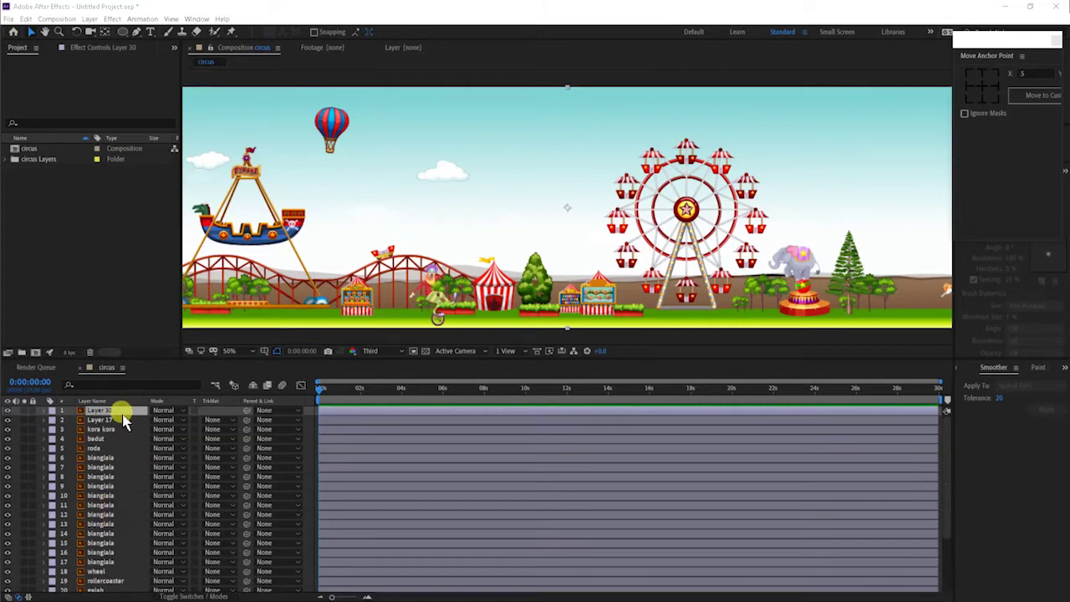
{"action": "scroll", "coordinate": [124, 473], "scroll_direction": "down", "scroll_amount": 3}
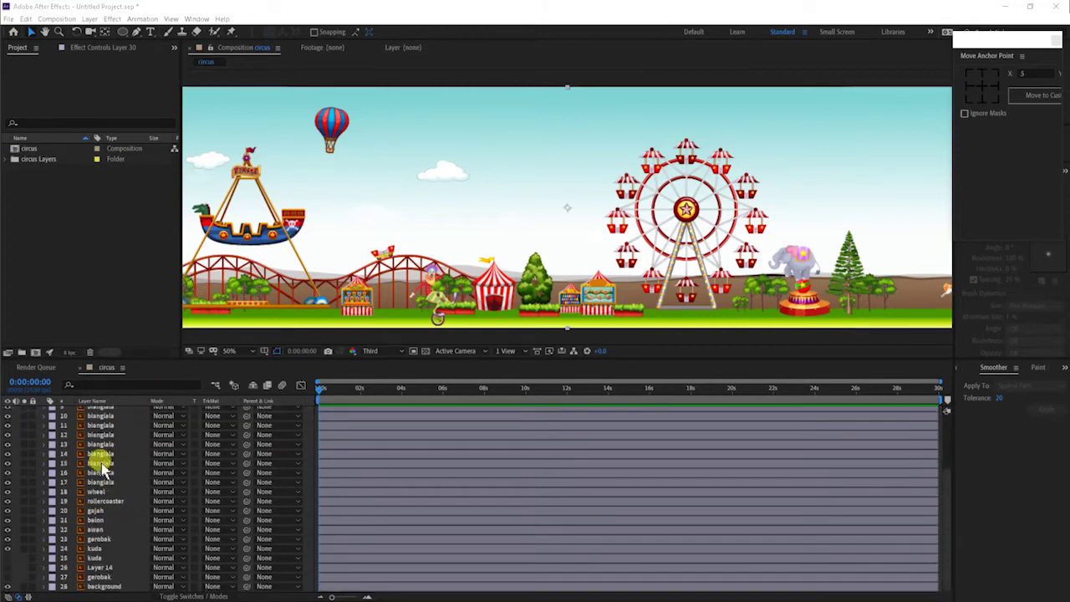
{"action": "scroll", "coordinate": [103, 454], "scroll_direction": "up", "scroll_amount": 3}
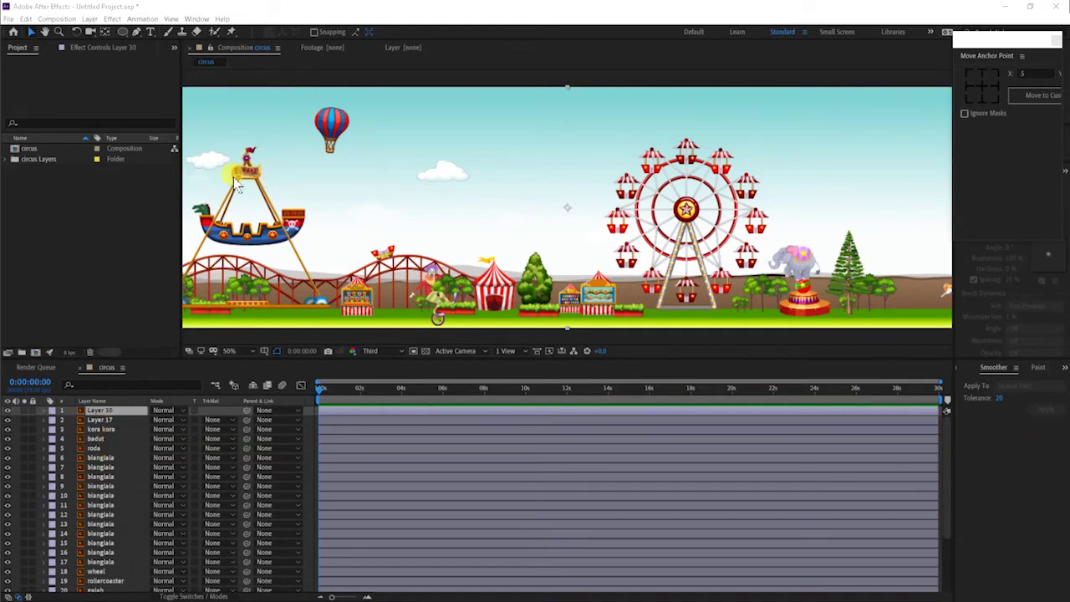
{"action": "left_click", "coordinate": [317, 223]}
{"action": "key", "text": "space"}
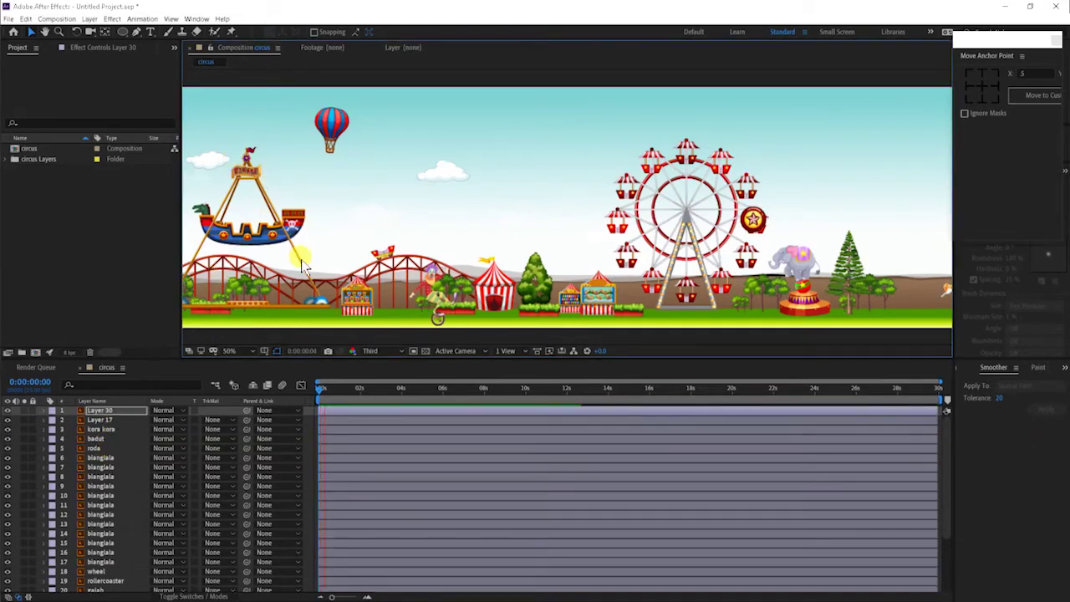
Go to the start of the timeline and show the Rotation property of the kora kora layer.
{"action": "left_click", "coordinate": [118, 429]}
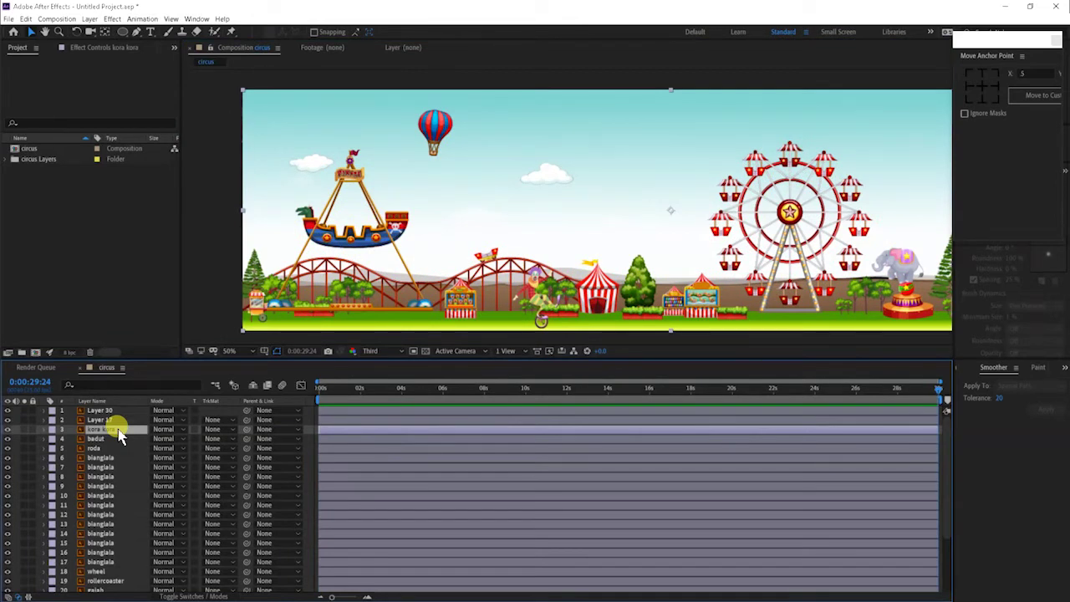
{"action": "key", "text": "Home"}
{"action": "key", "text": "r"}
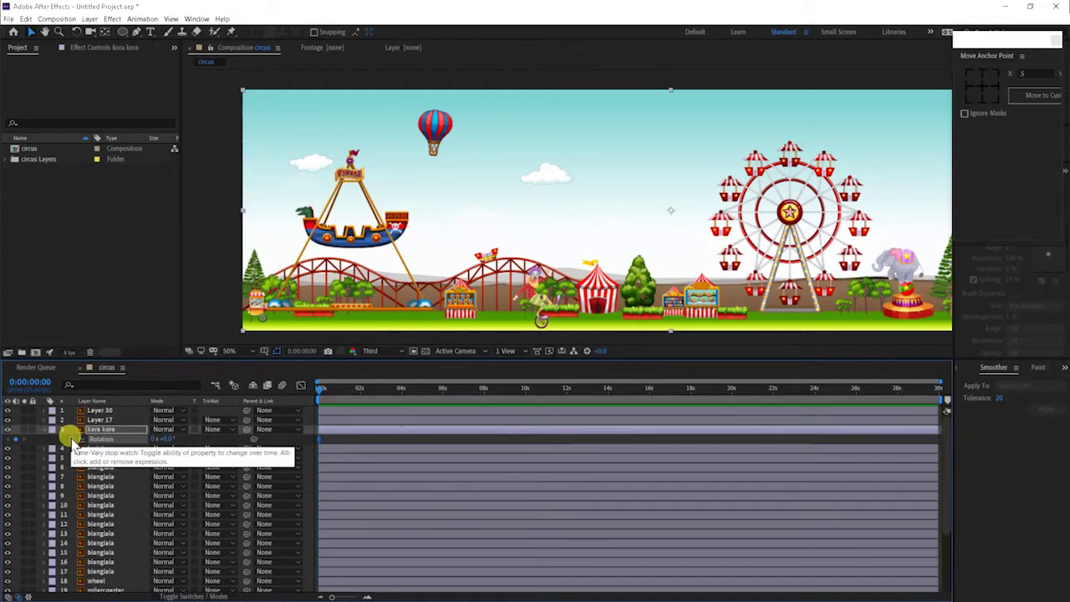
{"action": "left_click", "coordinate": [73, 439]}
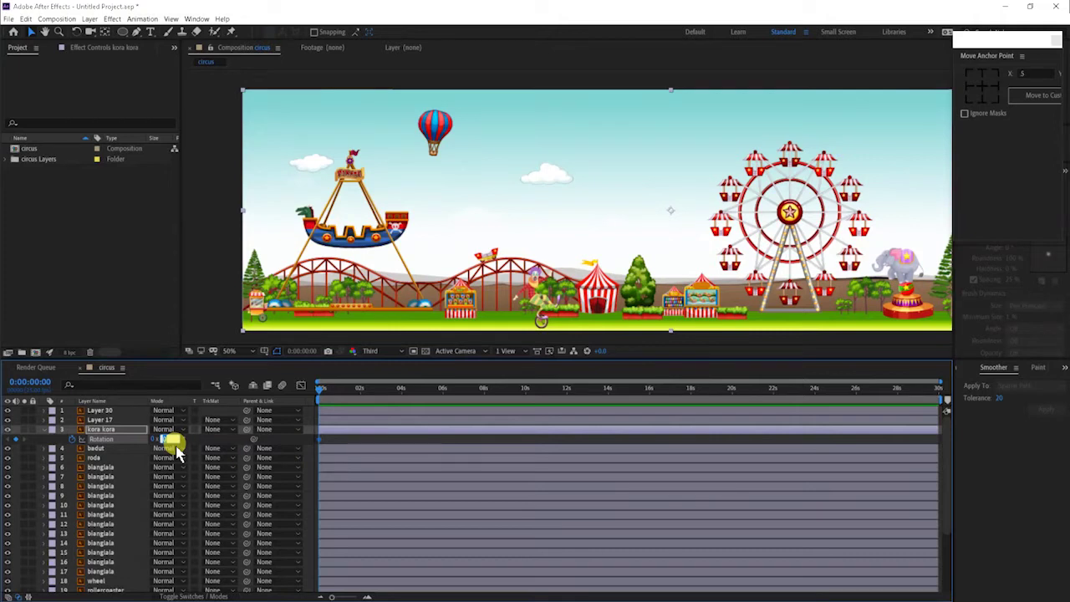
{"action": "left_click", "coordinate": [173, 446]}
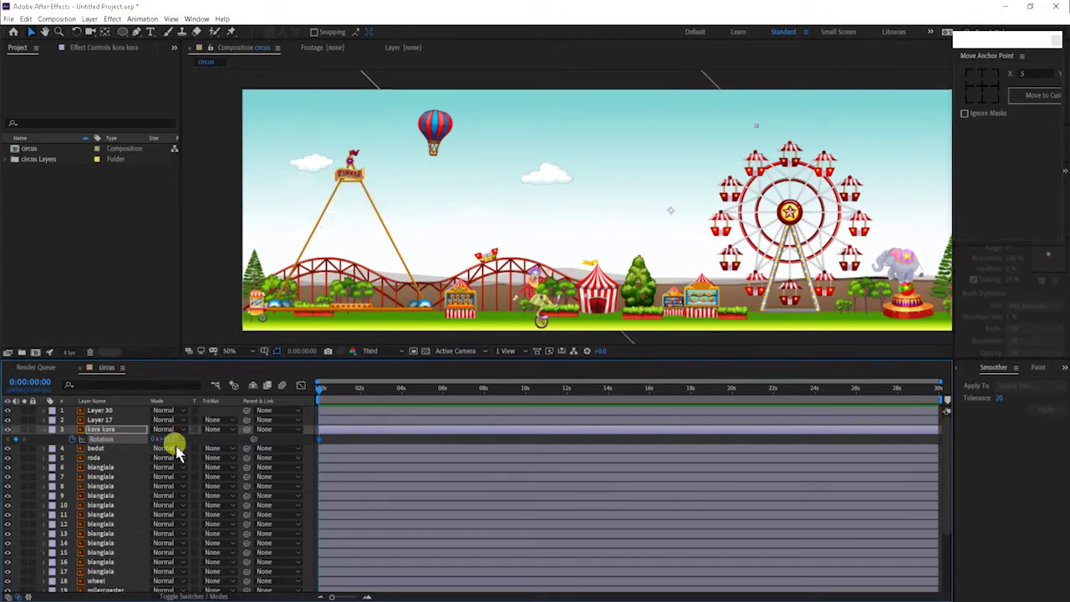
{"action": "key", "text": "ctrl+z"}
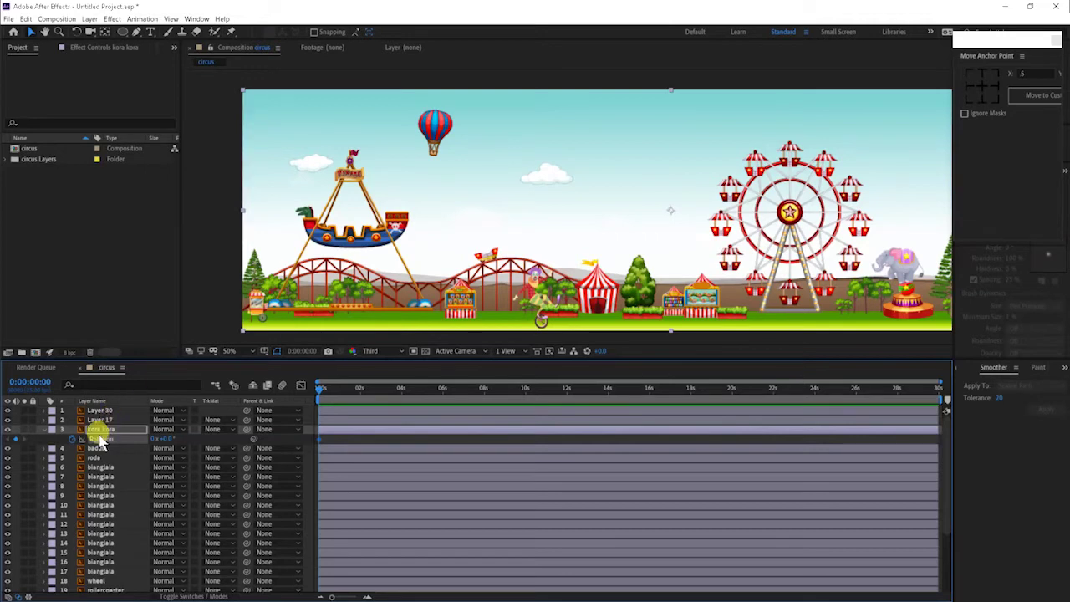
{"action": "left_click", "coordinate": [72, 438]}
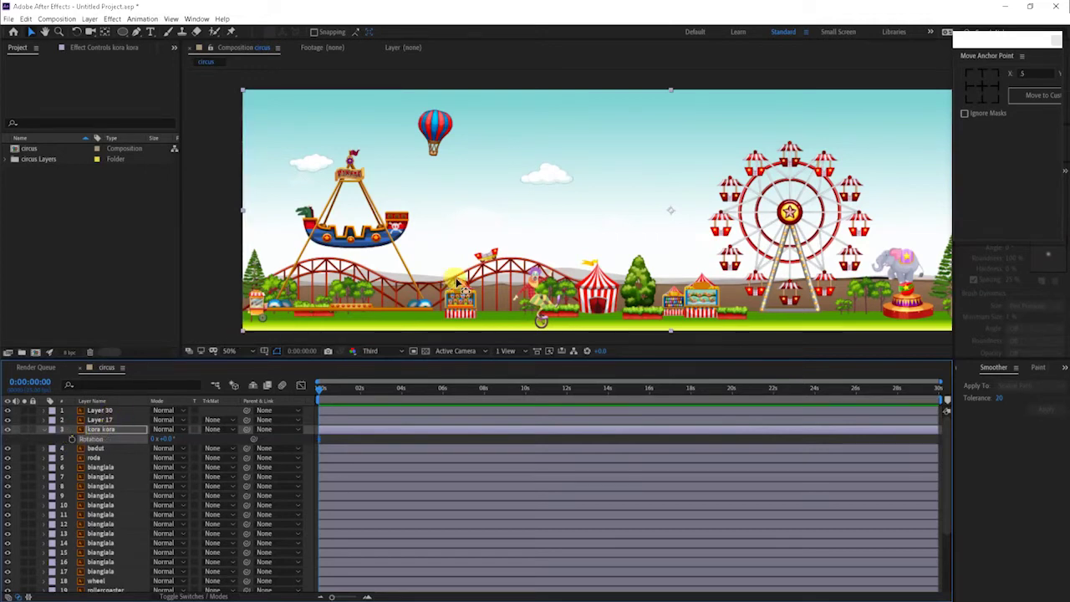
Move the kora kora layer's anchor point to the top of the ride's frame and keyframe its rotation at 45° at 0:00:00:00.
{"action": "key", "text": "y"}
{"action": "left_click", "coordinate": [673, 214]}
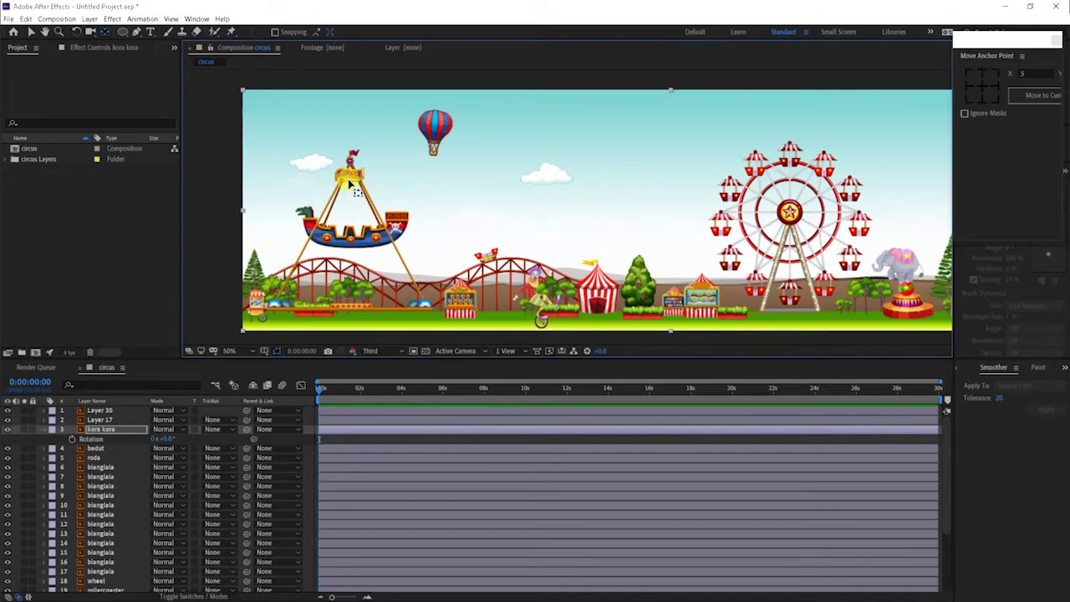
{"action": "left_click", "coordinate": [73, 440]}
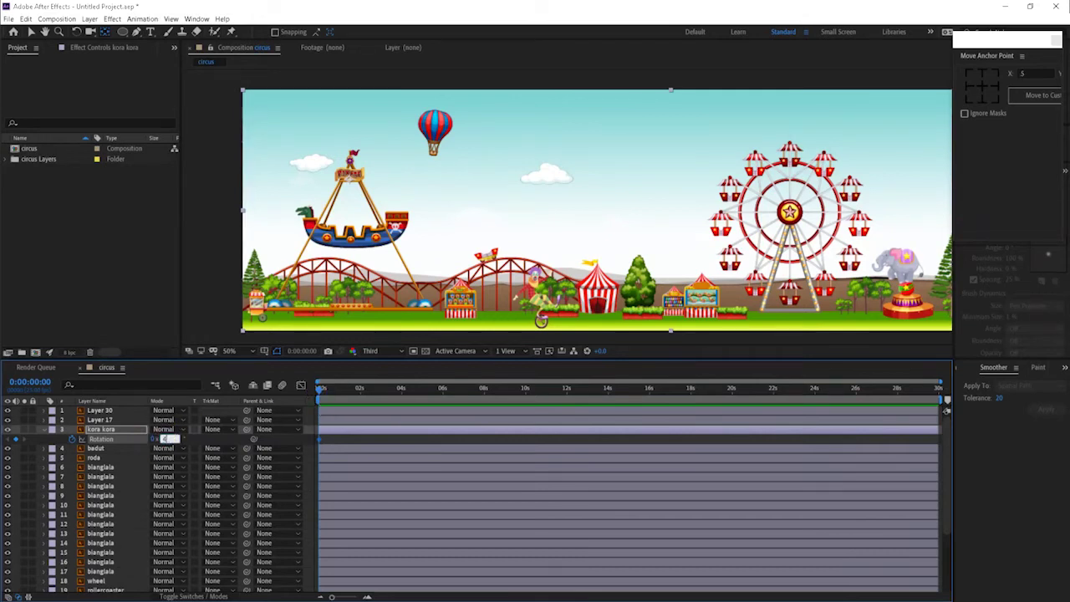
{"action": "key", "text": "Return"}
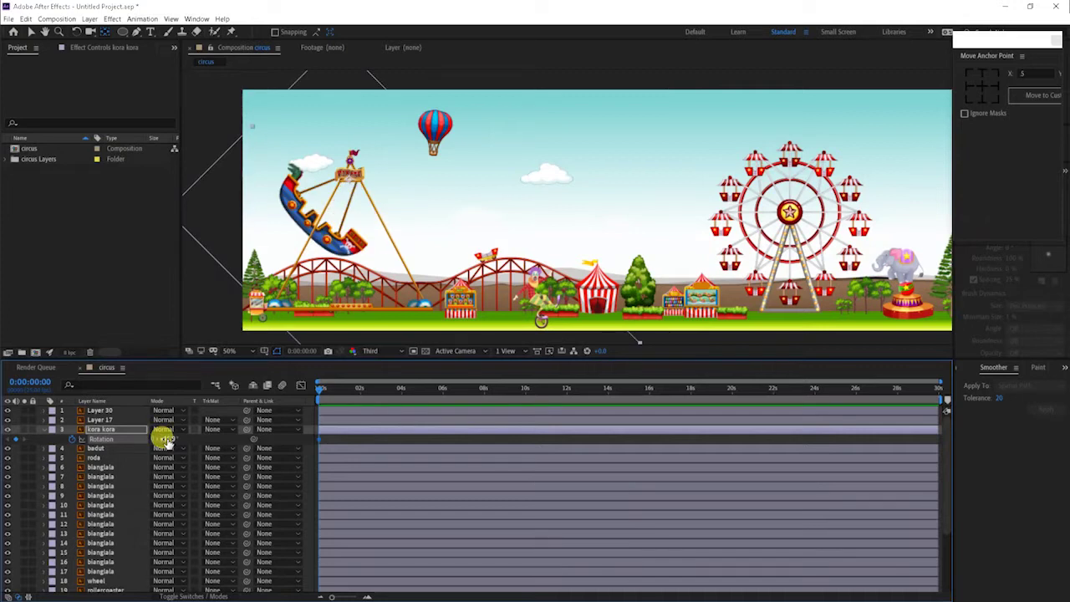
Add a rotation keyframe of -45° for the kora kora layer at 0:00:02:01.
{"action": "left_click", "coordinate": [361, 390]}
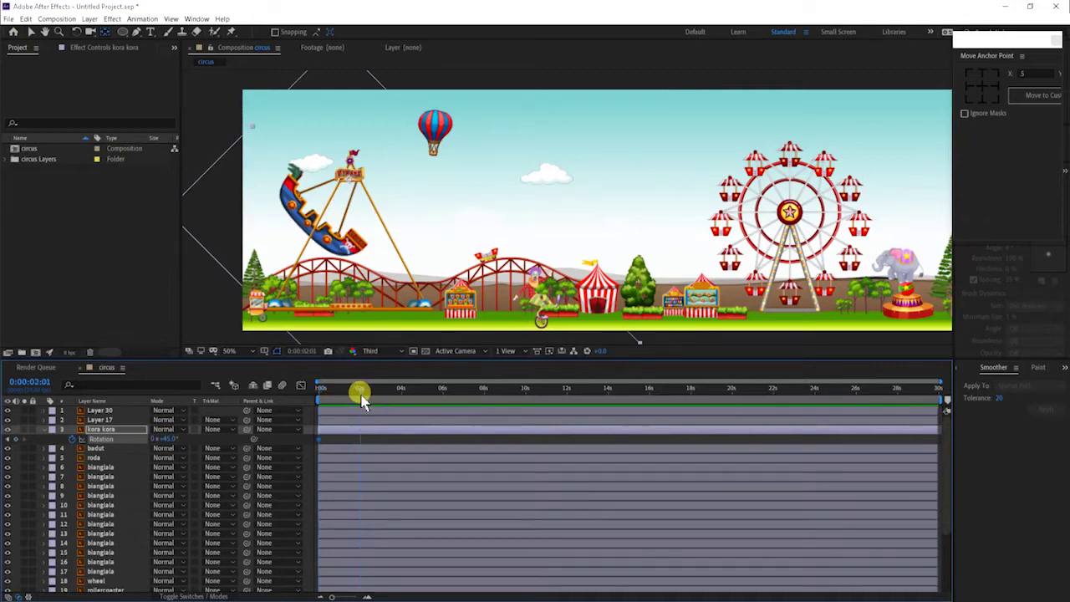
{"action": "left_click", "coordinate": [164, 439]}
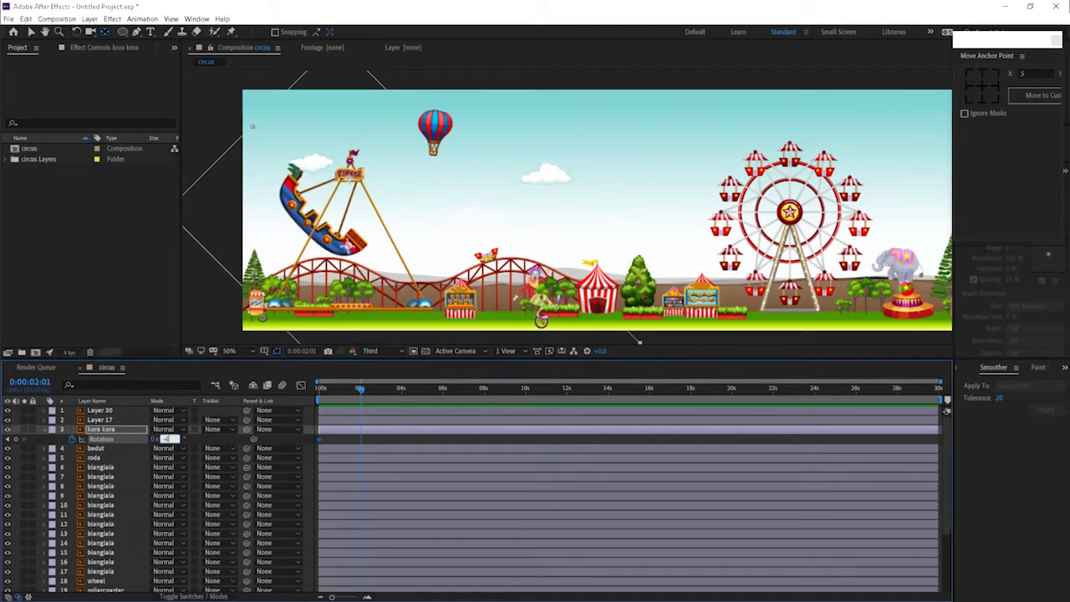
{"action": "key", "text": "Return"}
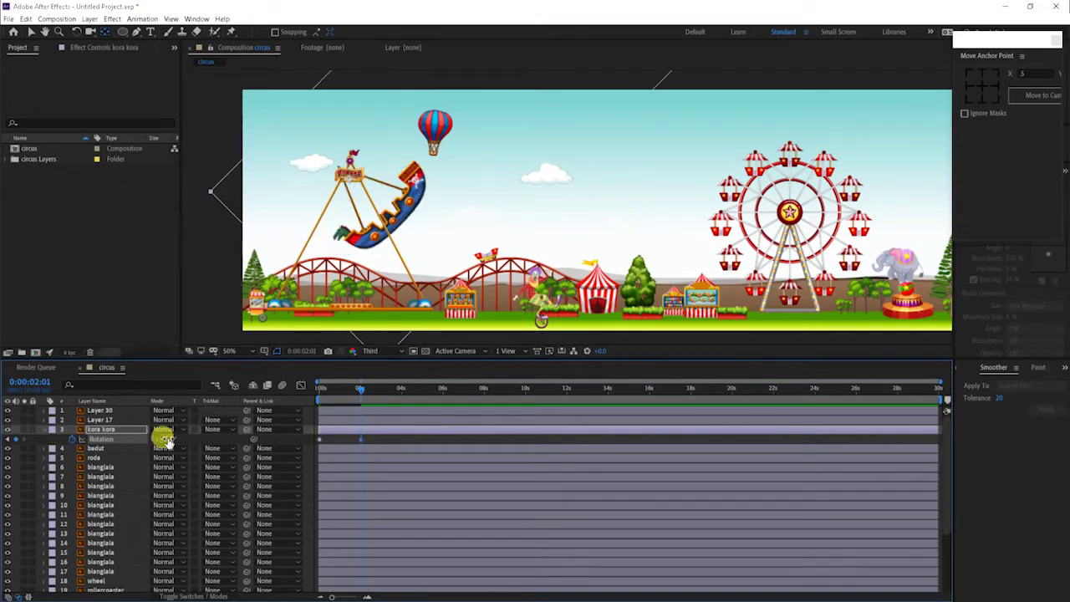
Duplicate the two kora kora rotation keyframes at about 4 seconds, and the resulting four keyframes at 0:00:07:24.
{"action": "left_click_drag", "start_coordinate": [376, 443], "coordinate": [390, 410]}
{"action": "left_click", "coordinate": [401, 391]}
{"action": "left_click", "coordinate": [412, 439]}
{"action": "key", "text": "ctrl+v"}
{"action": "left_click_drag", "start_coordinate": [457, 436], "coordinate": [351, 437]}
{"action": "left_click_drag", "start_coordinate": [494, 390], "coordinate": [484, 392]}
{"action": "key", "text": "ctrl+v"}
Copy all eight kora kora rotation keyframes and paste them at 0:00:16:01 so the swing fills the timeline.
{"action": "left_click", "coordinate": [634, 447]}
{"action": "mouse_move", "coordinate": [635, 447]}
{"action": "left_mouse_down"}
{"action": "mouse_move", "coordinate": [576, 437]}
{"action": "mouse_move", "coordinate": [292, 448]}
{"action": "left_mouse_up"}
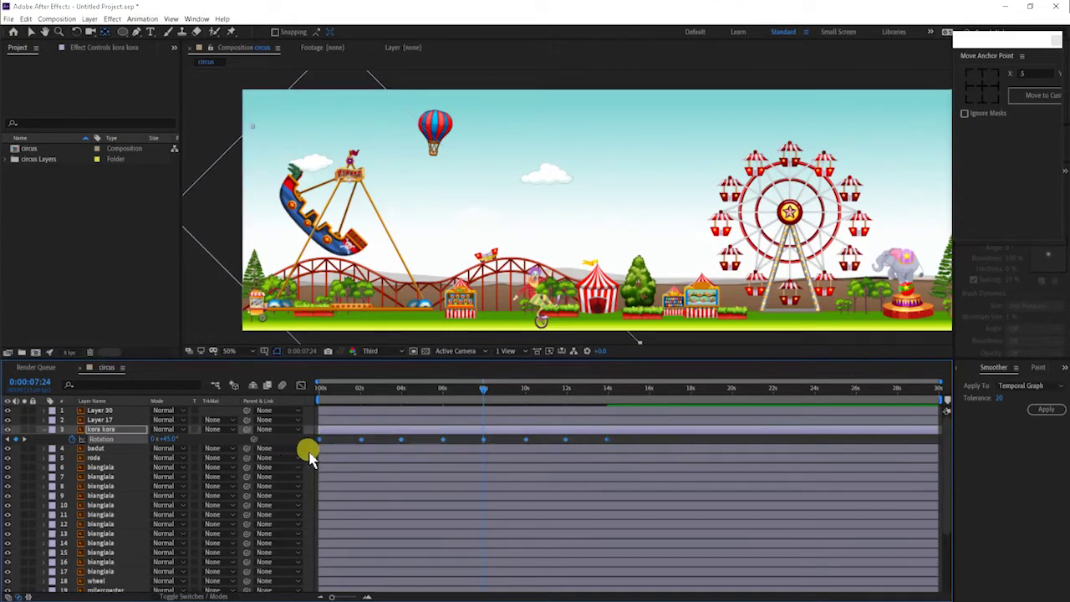
{"action": "left_click", "coordinate": [651, 396]}
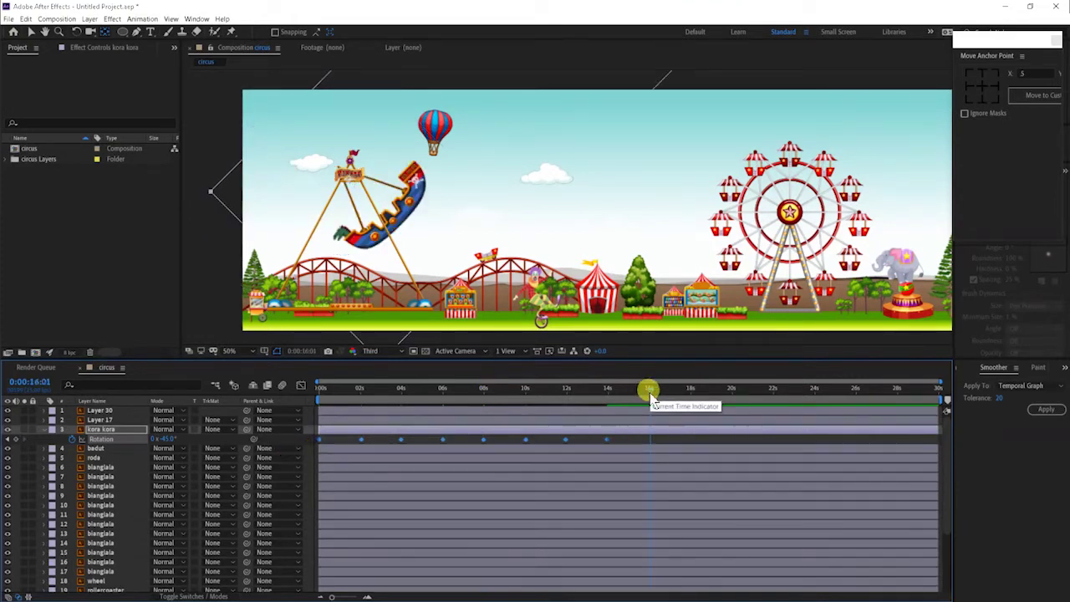
{"action": "key", "text": "ctrl+v"}
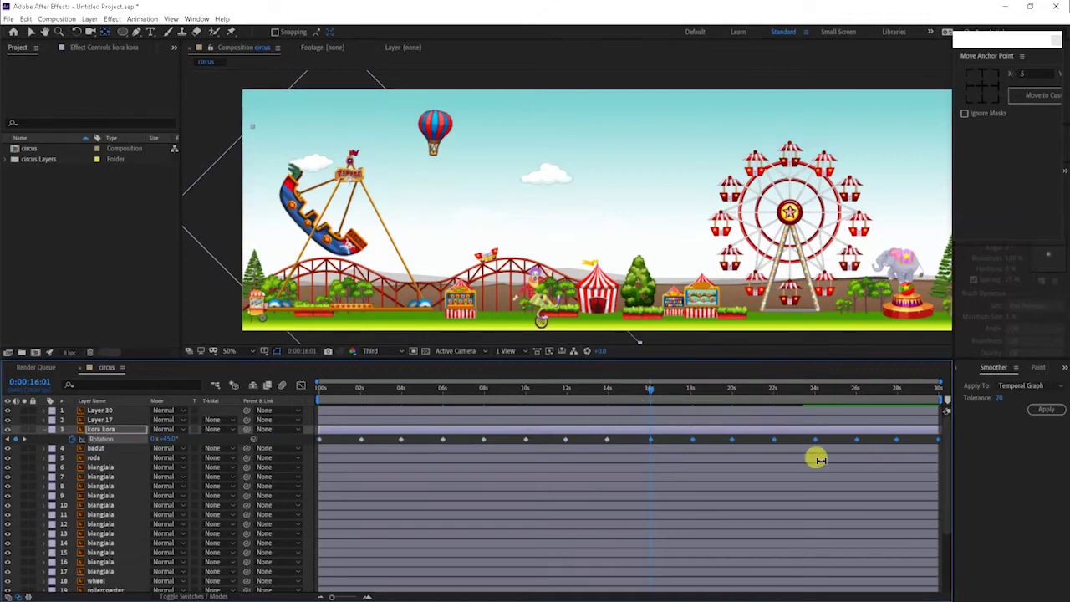
Preview the swinging ship animation from the start of the timeline and collapse the kora kora layer's properties.
{"action": "left_click_drag", "start_coordinate": [651, 390], "coordinate": [286, 377]}
{"action": "key", "text": "space"}
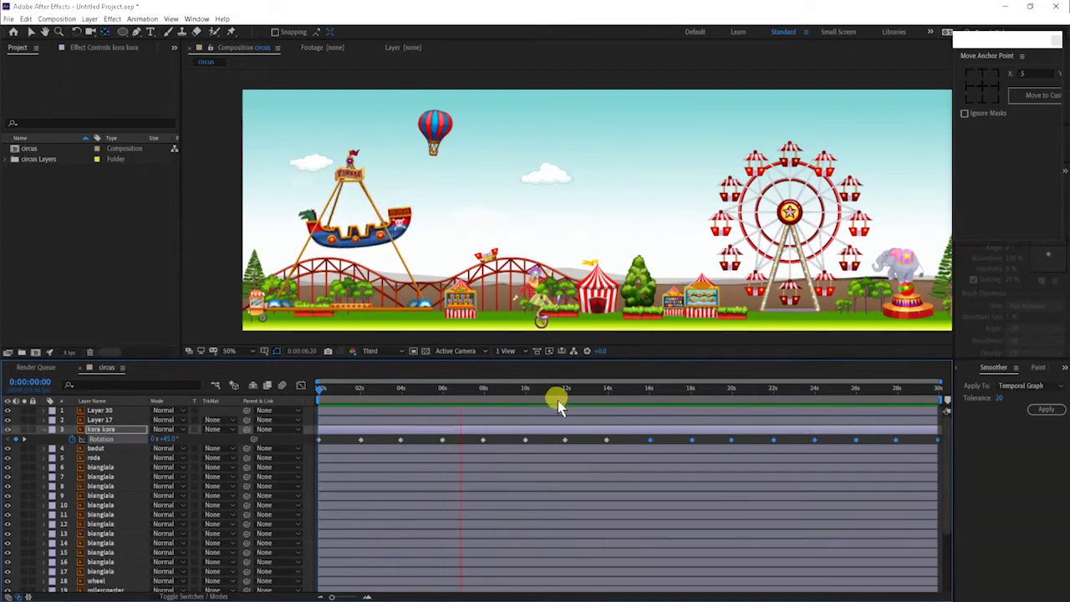
{"action": "left_click", "coordinate": [772, 389]}
{"action": "left_click_drag", "start_coordinate": [810, 399], "coordinate": [264, 406]}
{"action": "key", "text": "u"}
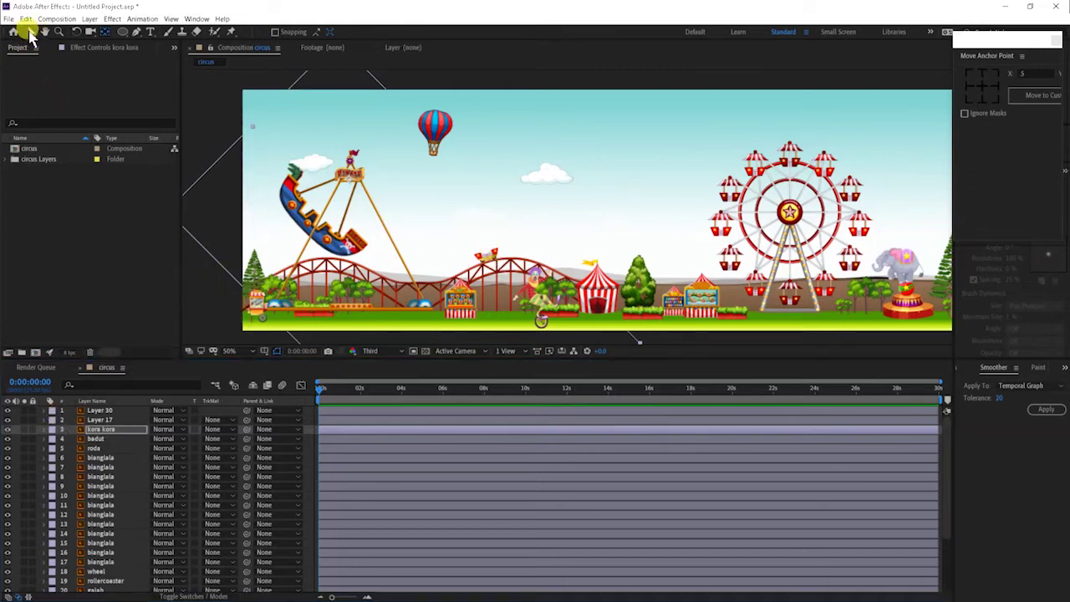
With no layer selected, trace the top rail of the rollercoaster with the Pen tool as an open curved path ending at the striped tent.
{"action": "left_click", "coordinate": [210, 311]}
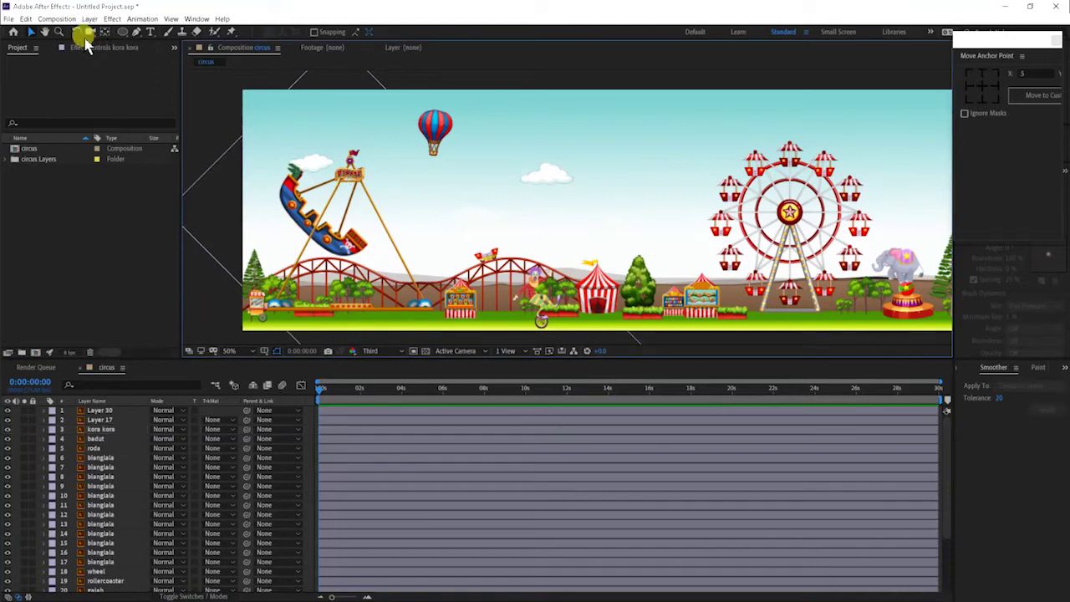
{"action": "left_click", "coordinate": [138, 33]}
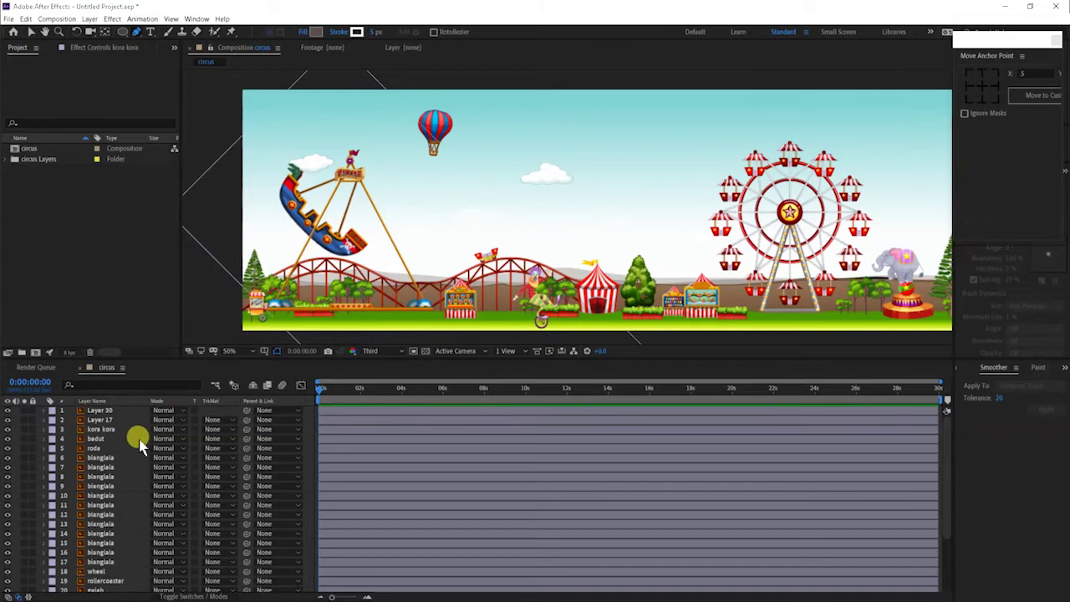
{"action": "key", "text": "."}
{"action": "key", "text": "space"}
{"action": "left_click_drag", "start_coordinate": [299, 266], "coordinate": [603, 194]}
{"action": "left_click_drag", "start_coordinate": [603, 195], "coordinate": [601, 189]}
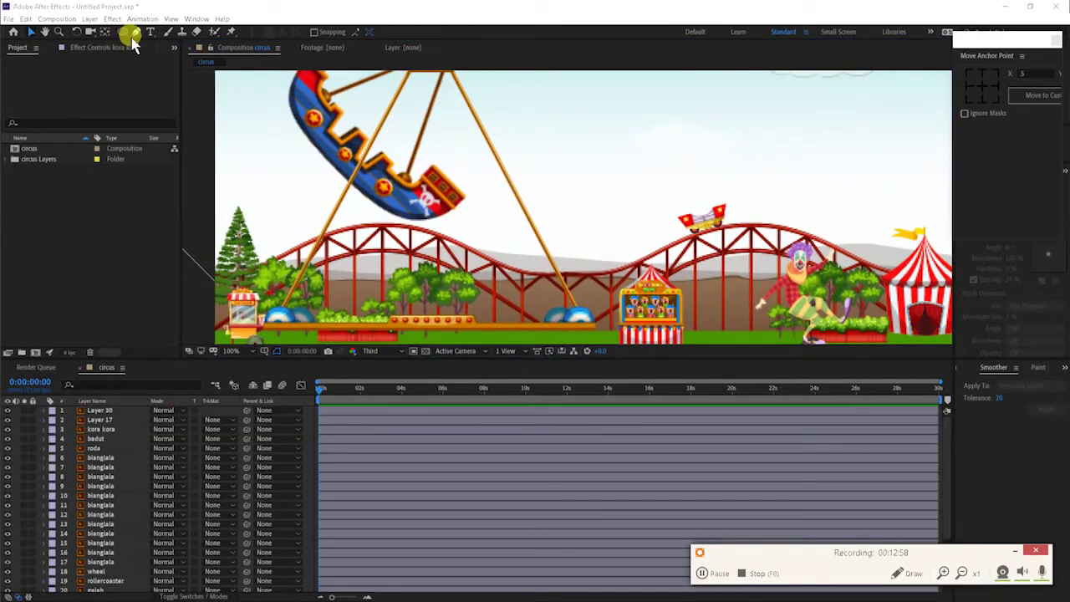
{"action": "left_click", "coordinate": [135, 33]}
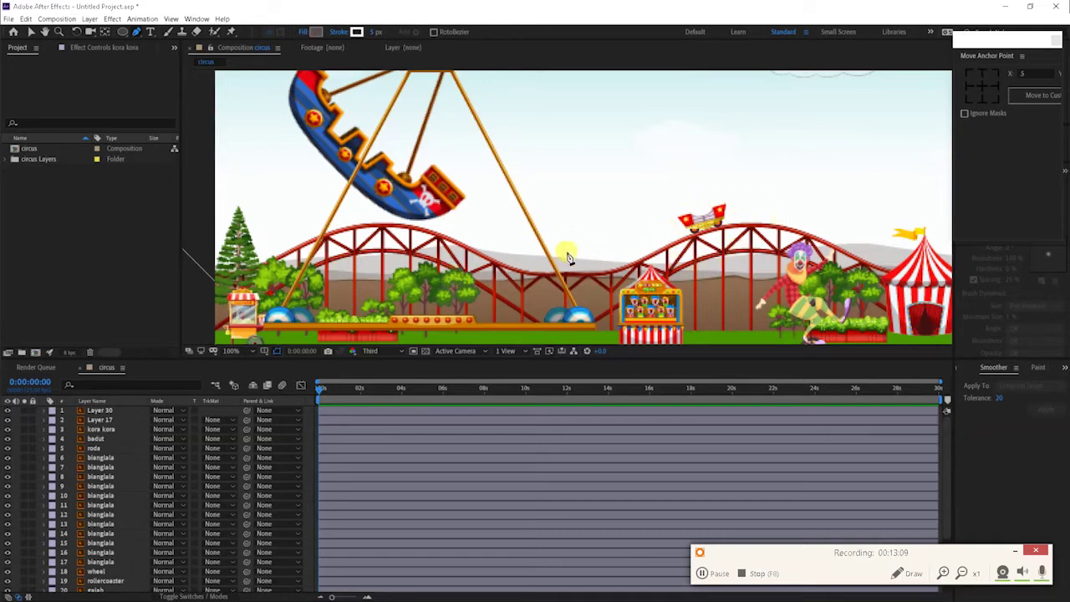
{"action": "left_click_drag", "start_coordinate": [219, 280], "coordinate": [237, 273]}
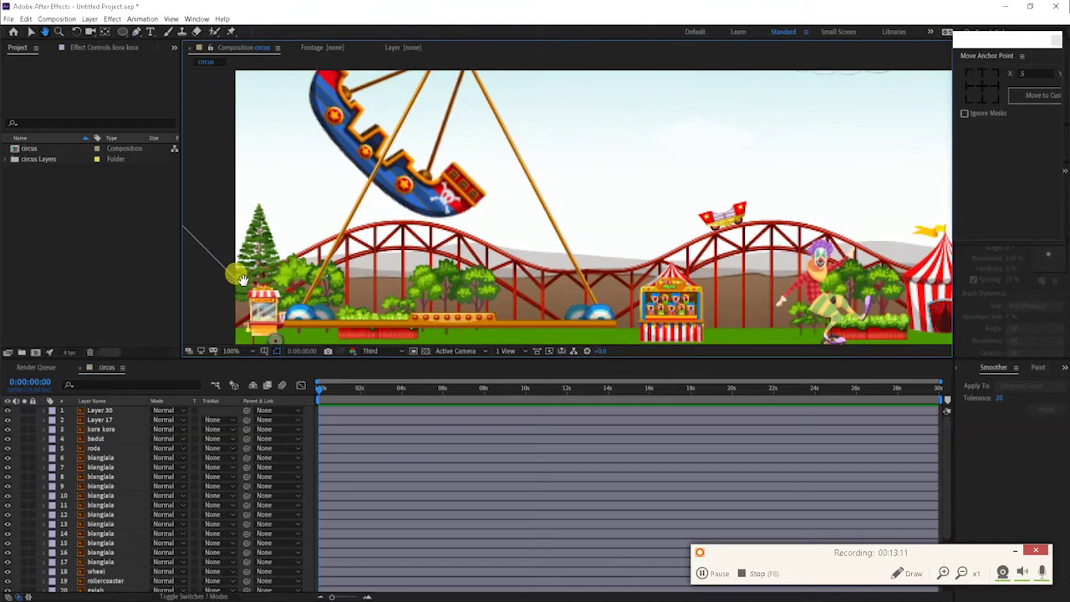
{"action": "left_click", "coordinate": [229, 285]}
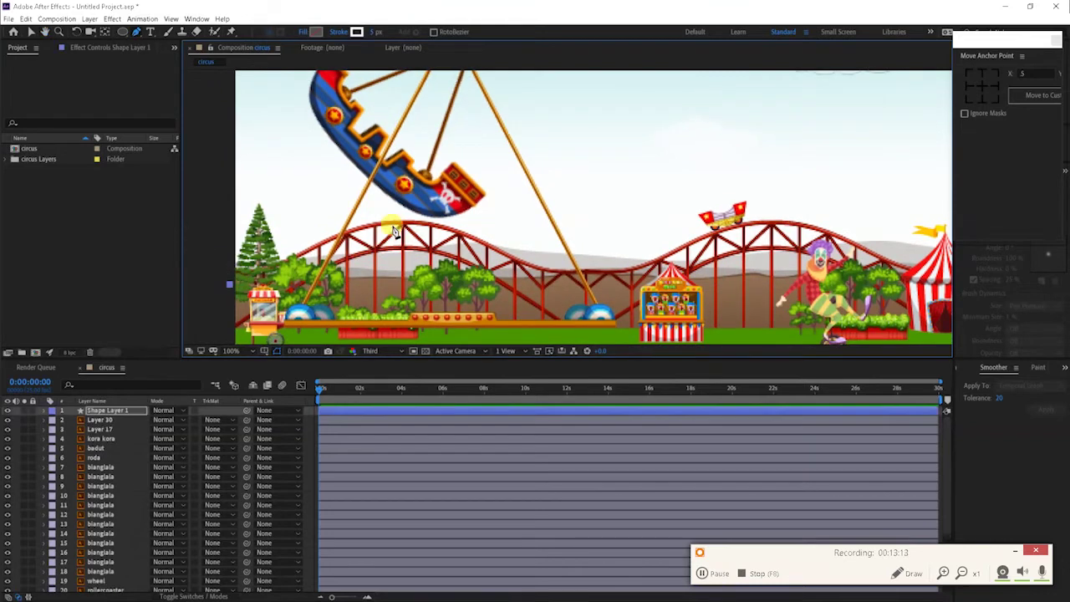
{"action": "left_click_drag", "start_coordinate": [458, 226], "coordinate": [469, 227]}
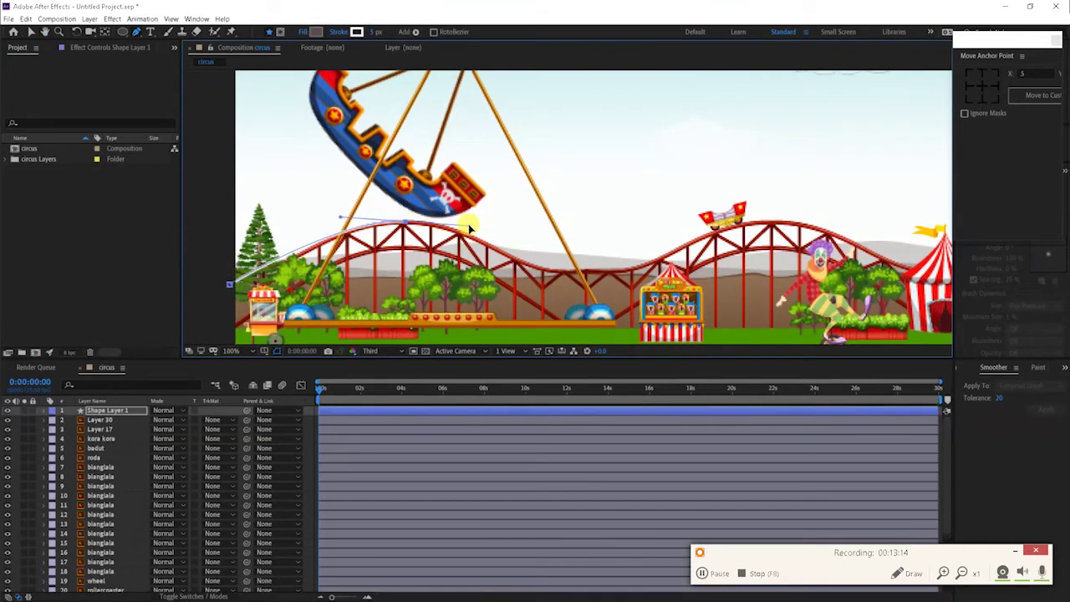
{"action": "left_click_drag", "start_coordinate": [601, 269], "coordinate": [650, 266]}
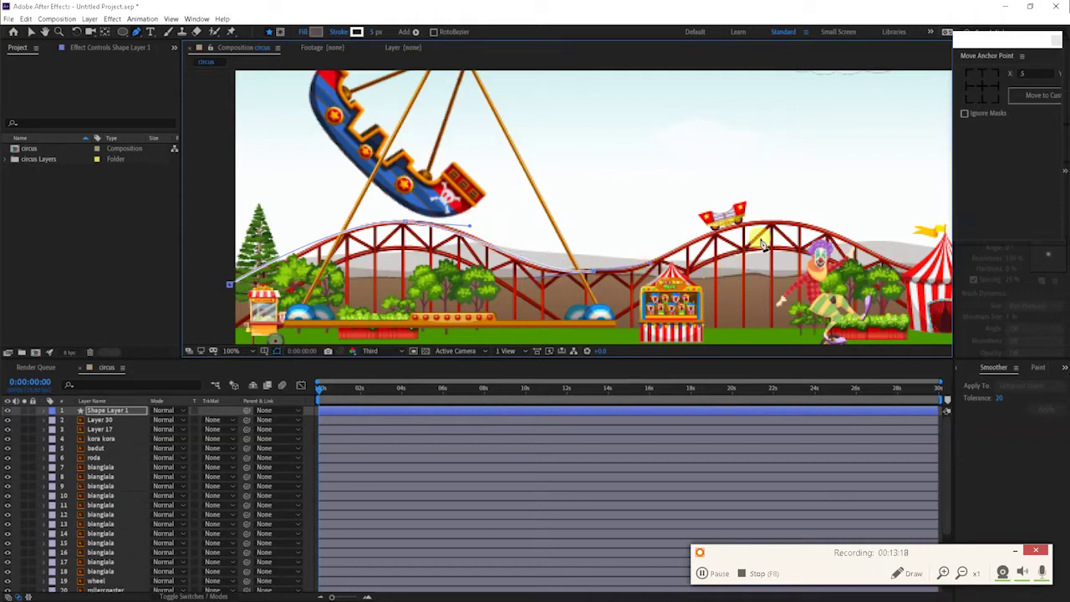
{"action": "left_click_drag", "start_coordinate": [772, 223], "coordinate": [675, 219]}
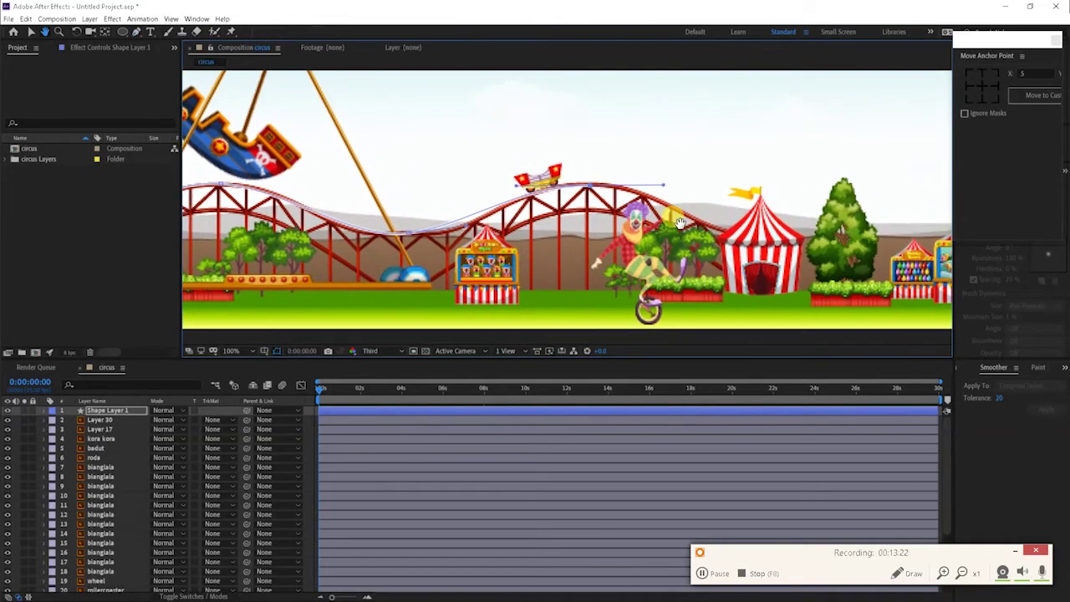
{"action": "left_click_drag", "start_coordinate": [739, 240], "coordinate": [784, 242]}
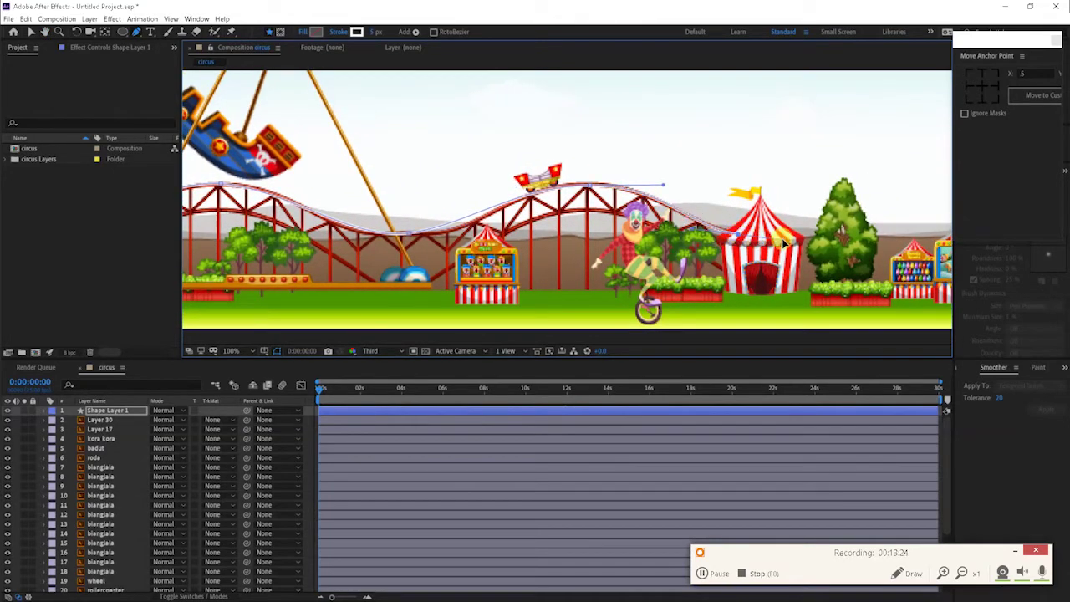
{"action": "left_click_drag", "start_coordinate": [507, 221], "coordinate": [626, 252]}
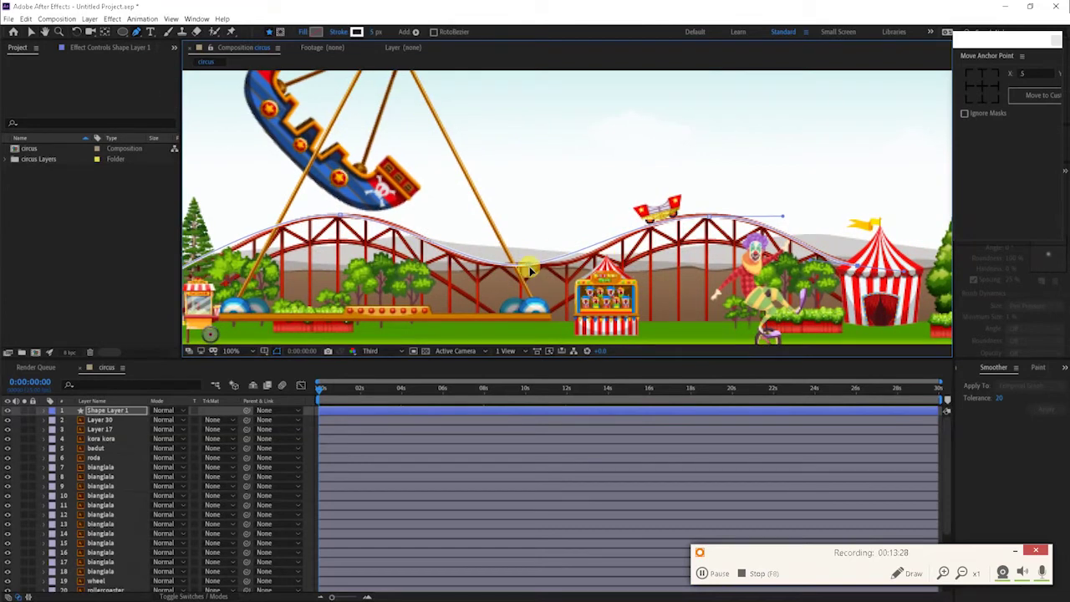
Refine the traced rollercoaster path by adjusting the valley and hilltop points and their curve handles to follow the top rail.
{"action": "left_click_drag", "start_coordinate": [527, 267], "coordinate": [535, 268]}
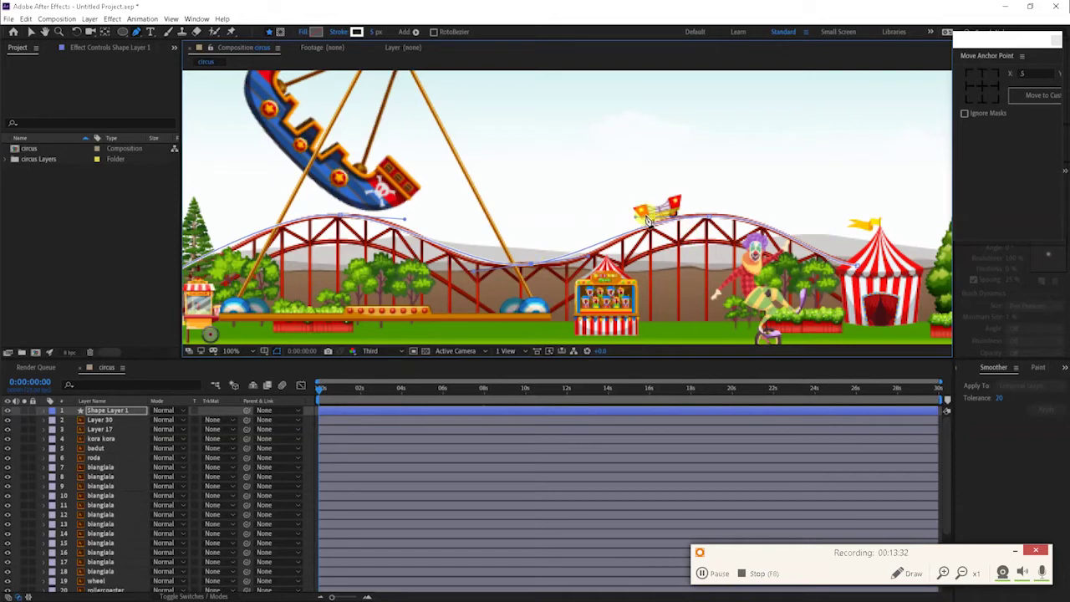
{"action": "left_click_drag", "start_coordinate": [637, 219], "coordinate": [641, 224]}
{"action": "left_click_drag", "start_coordinate": [630, 230], "coordinate": [610, 226]}
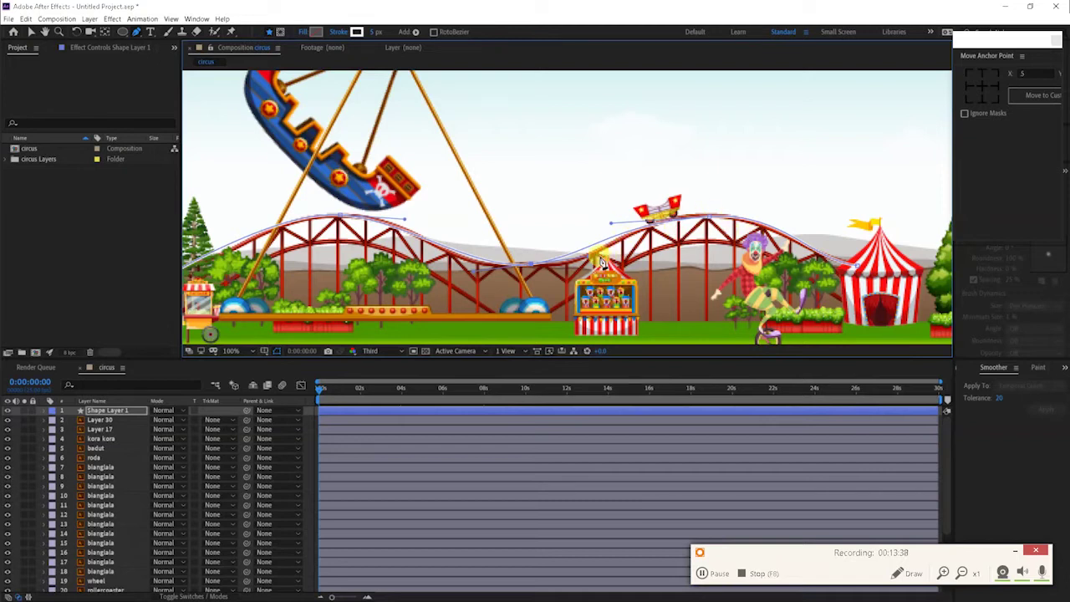
{"action": "left_click_drag", "start_coordinate": [596, 259], "coordinate": [597, 259]}
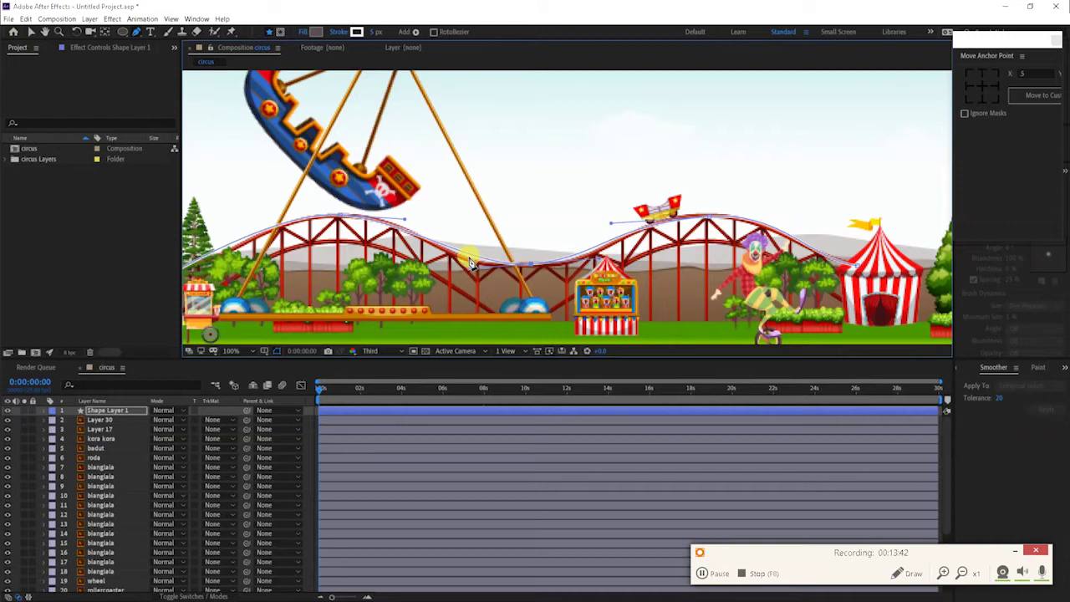
{"action": "left_click_drag", "start_coordinate": [361, 237], "coordinate": [442, 223]}
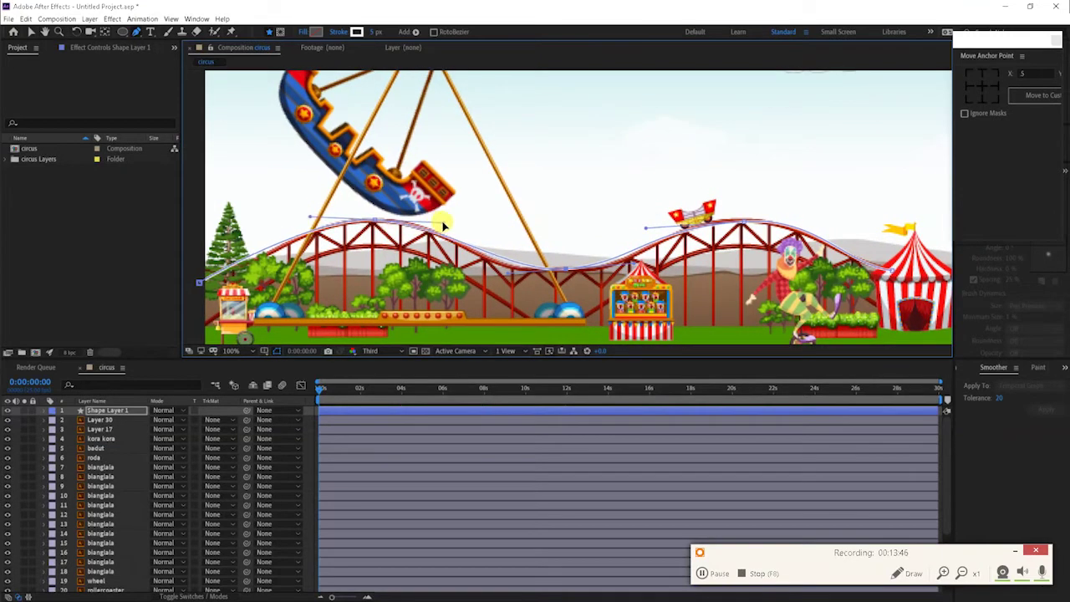
{"action": "left_click_drag", "start_coordinate": [438, 226], "coordinate": [503, 274]}
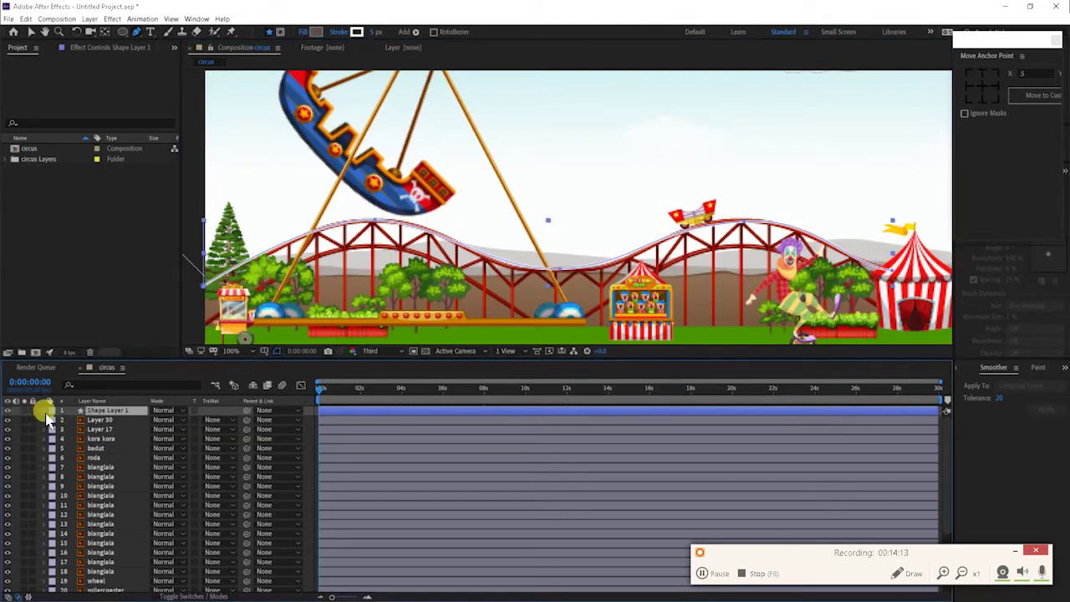
Reveal the contents of Shape Layer 1 and add Trim Paths to it.
{"action": "left_click", "coordinate": [51, 411]}
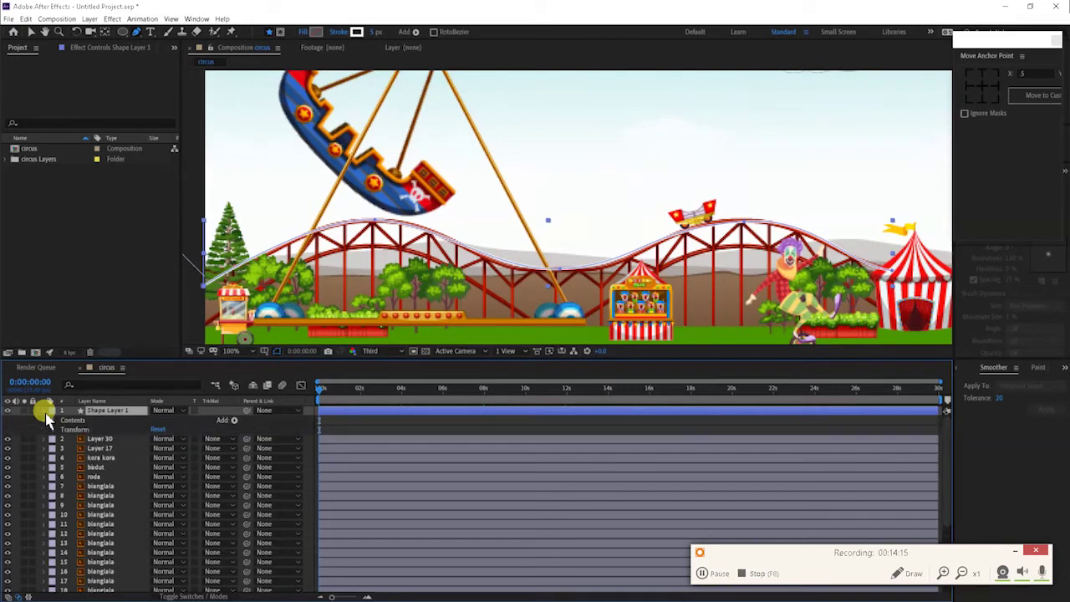
{"action": "left_click", "coordinate": [235, 420]}
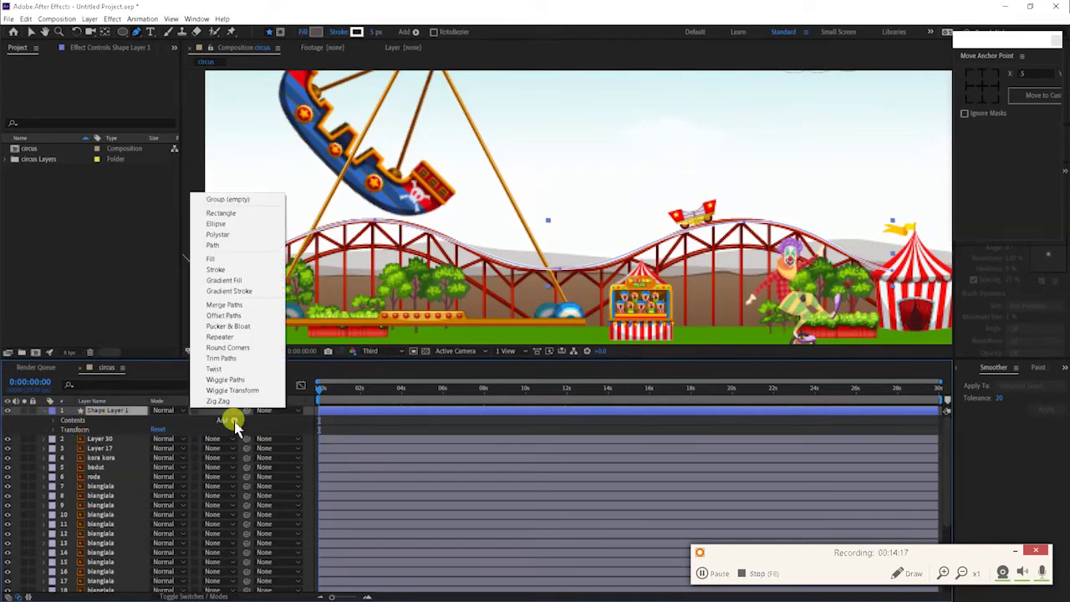
{"action": "left_click", "coordinate": [232, 365]}
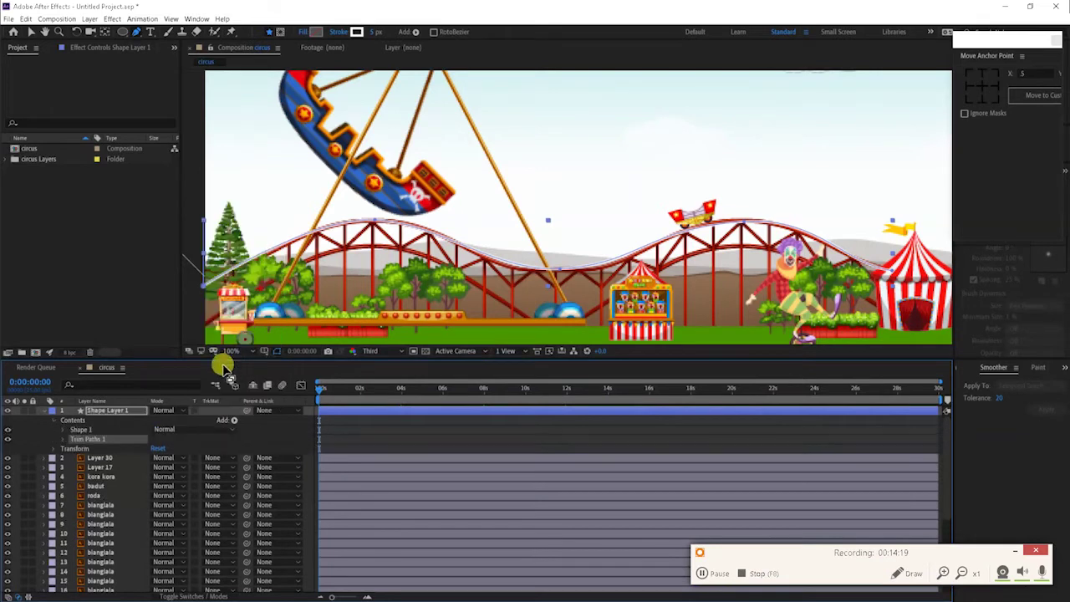
Enable keyframing for the Path property of Path 1 in Shape 1, copy that path, and collapse the shape layer.
{"action": "left_click", "coordinate": [65, 430]}
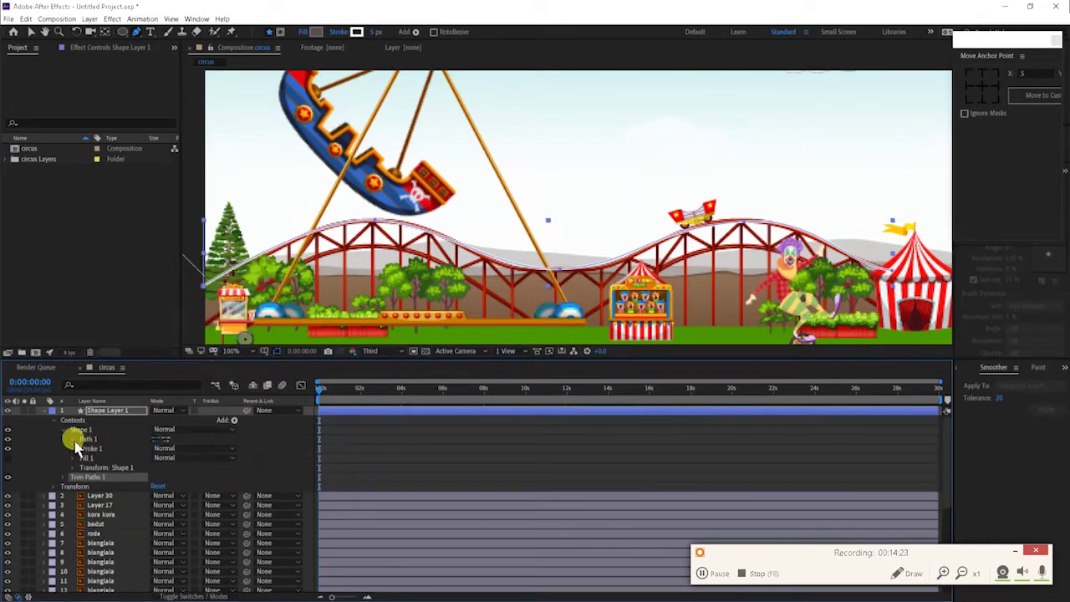
{"action": "left_click", "coordinate": [73, 439]}
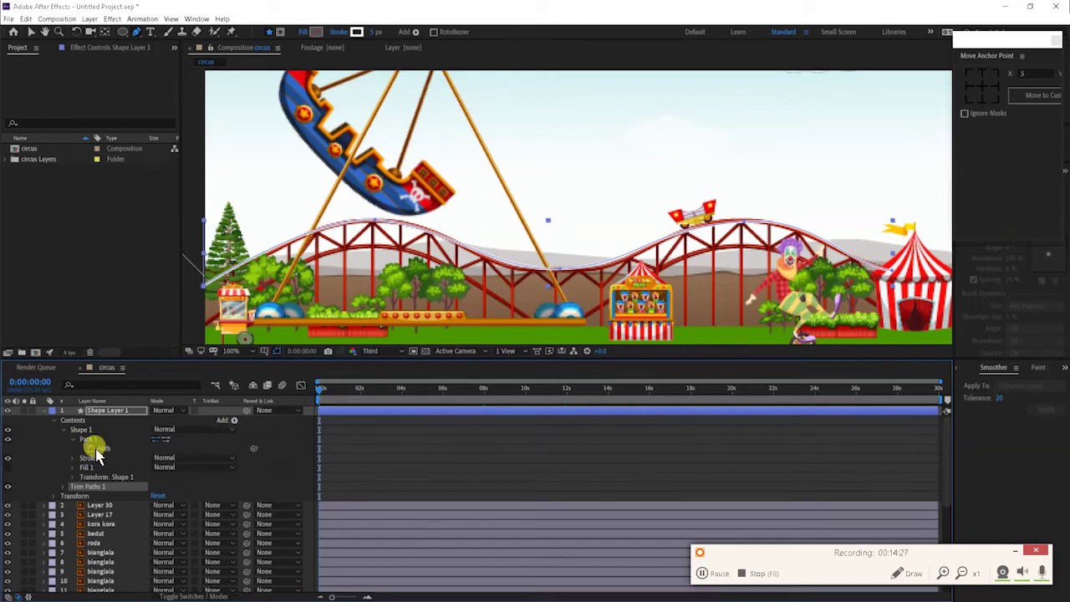
{"action": "left_click", "coordinate": [89, 447]}
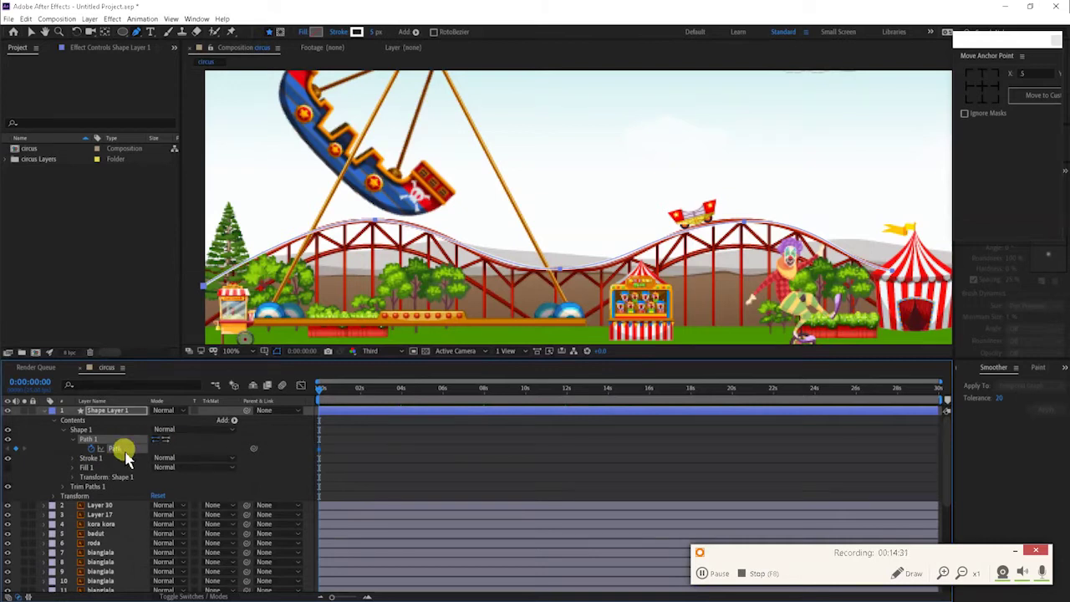
{"action": "left_click", "coordinate": [43, 412]}
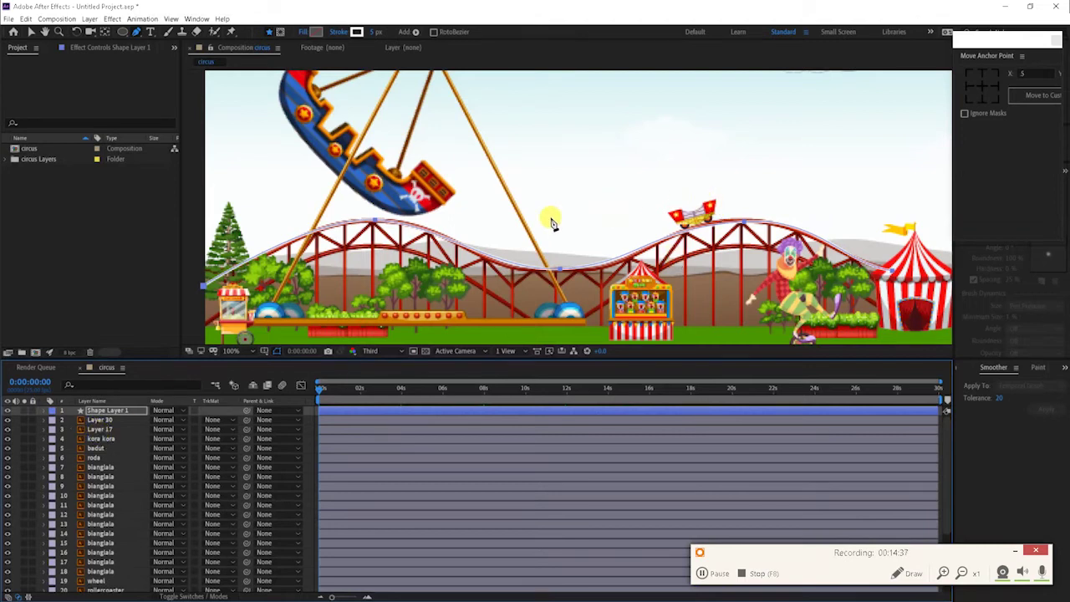
Select the rollercoaster layer and move its anchor point to the bottom of the car, at about 1107, 765.
{"action": "scroll", "coordinate": [131, 508], "scroll_direction": "down", "scroll_amount": 2}
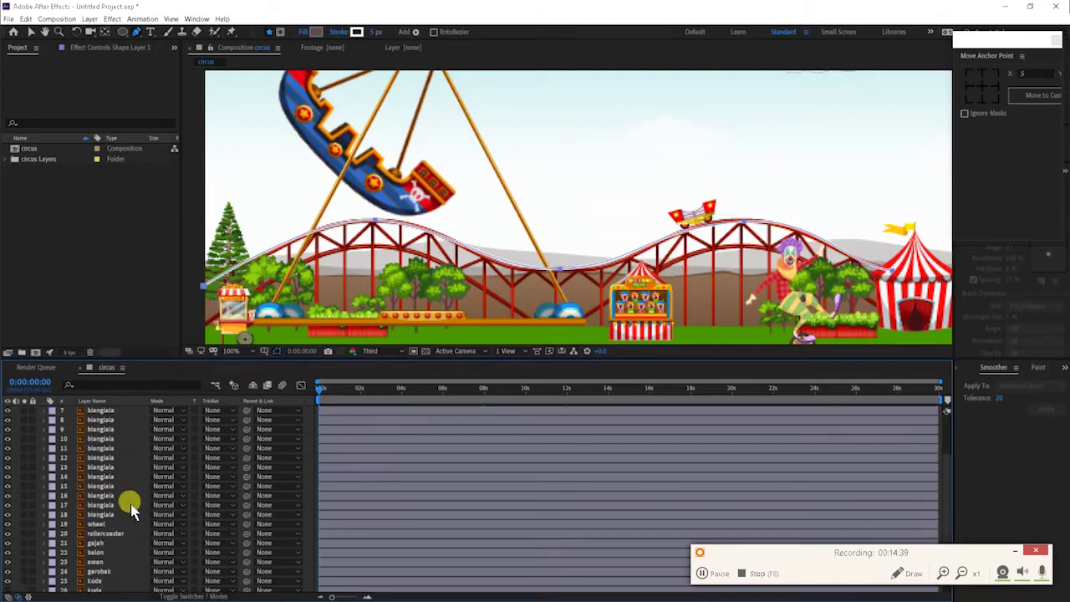
{"action": "left_click", "coordinate": [100, 533]}
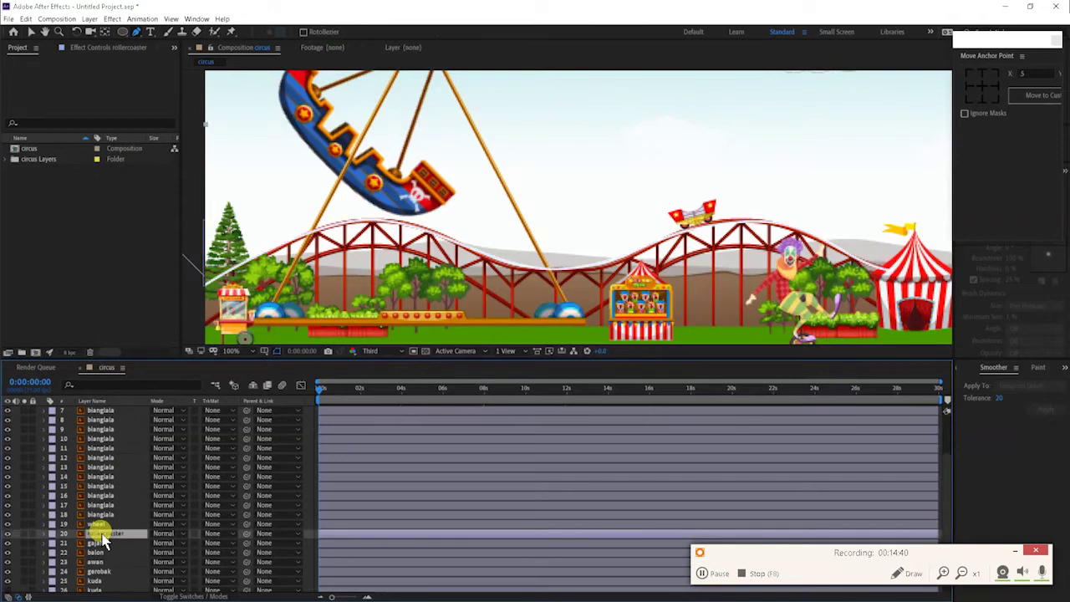
{"action": "left_click", "coordinate": [43, 533]}
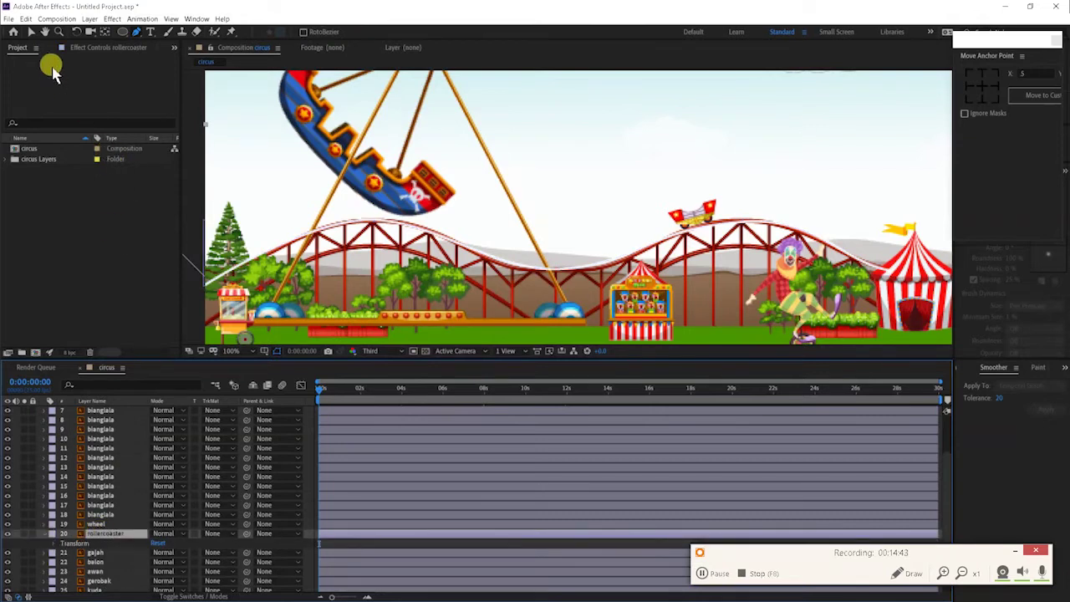
{"action": "left_click", "coordinate": [31, 33]}
{"action": "left_click", "coordinate": [683, 237]}
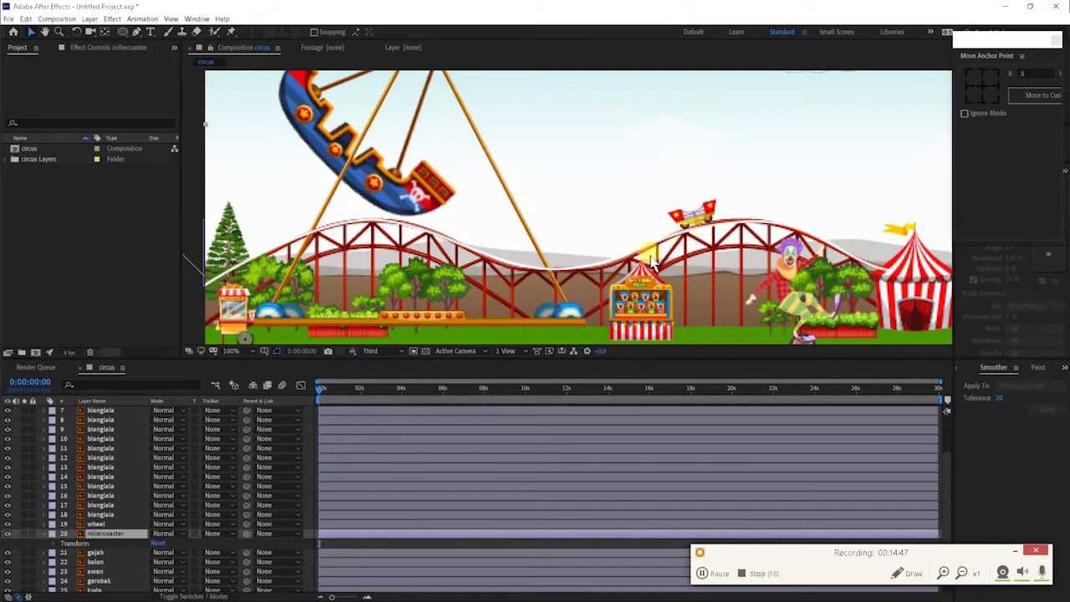
{"action": "key", "text": "h"}
{"action": "left_click_drag", "start_coordinate": [740, 208], "coordinate": [521, 231]}
{"action": "key", "text": "v"}
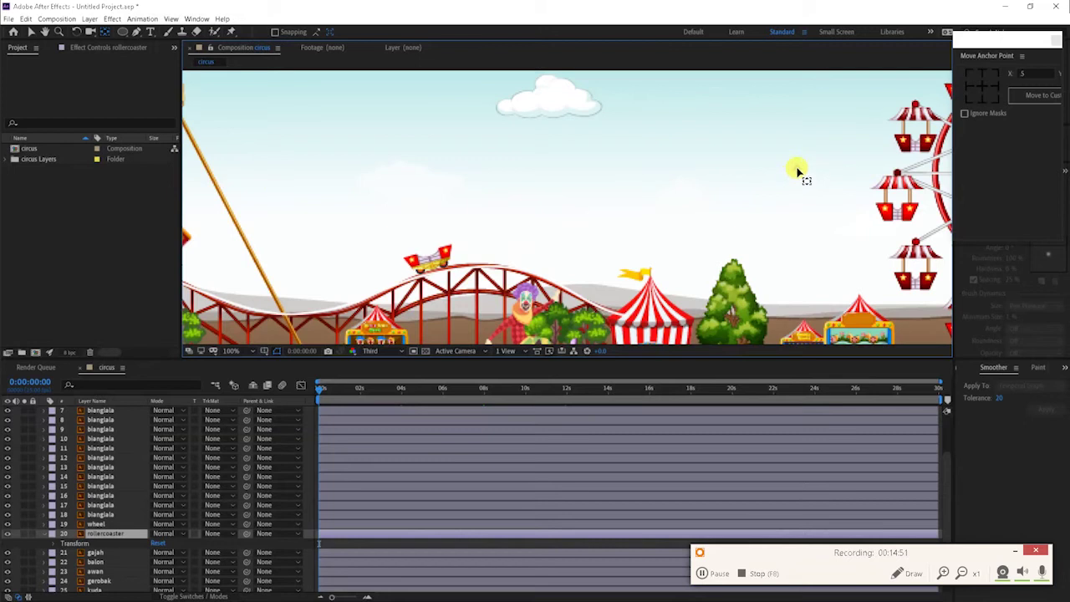
{"action": "key", "text": "Return"}
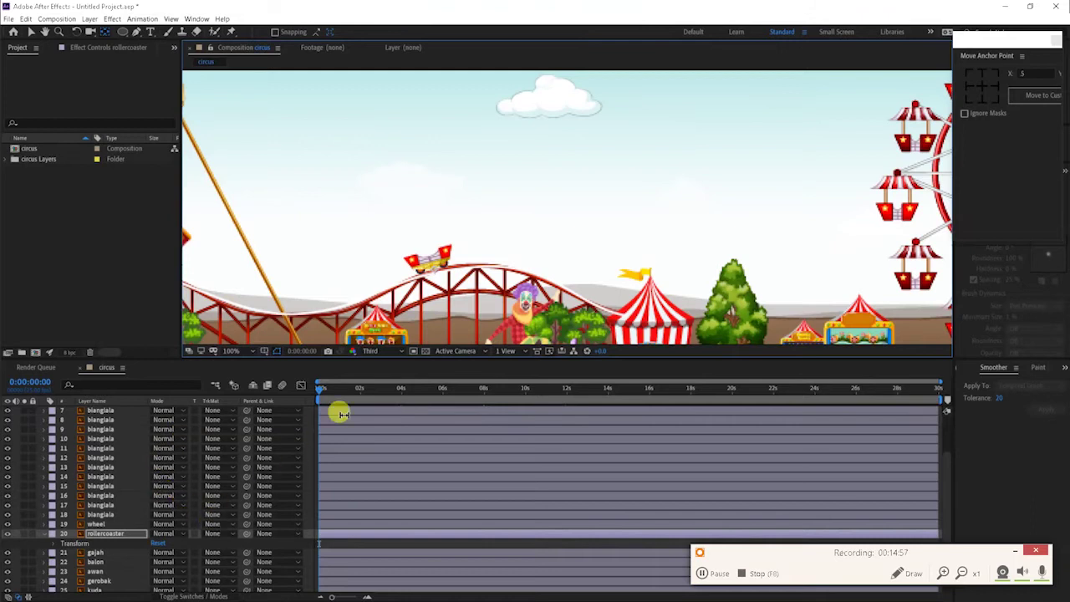
Enable Position keyframing on the rollercoaster layer at 0:00:00:00 and paste the copied track path into Position.
{"action": "left_click", "coordinate": [44, 534]}
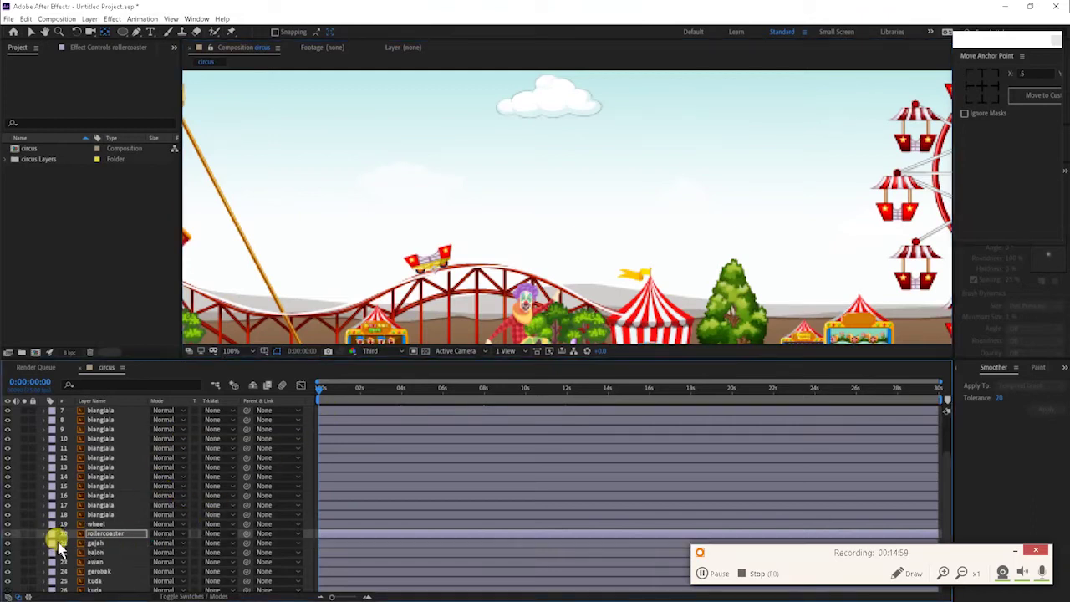
{"action": "left_click", "coordinate": [44, 535]}
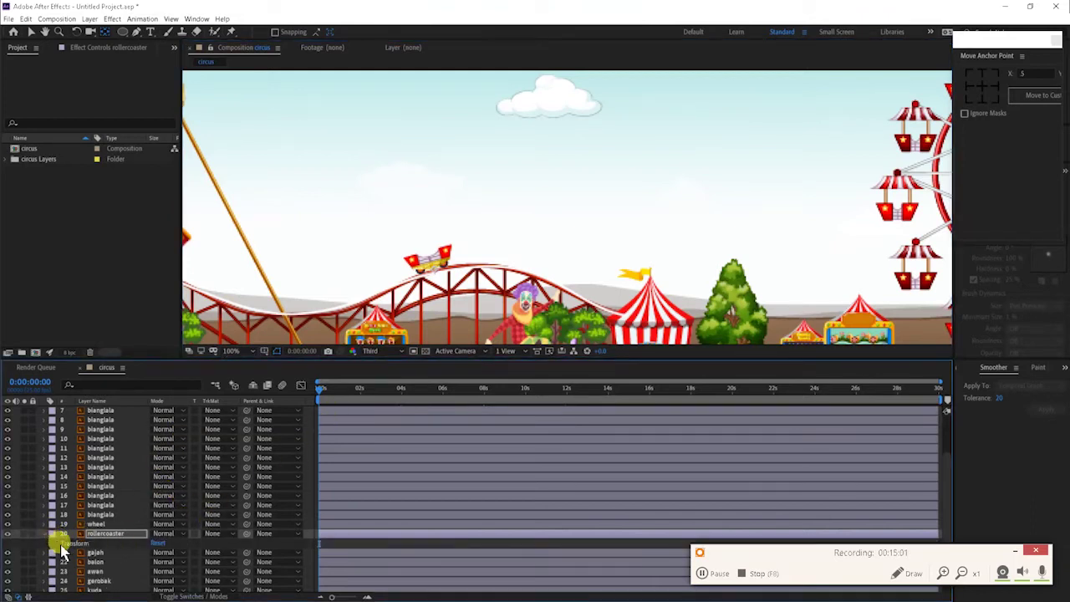
{"action": "scroll", "coordinate": [292, 468], "scroll_direction": "down", "scroll_amount": 2}
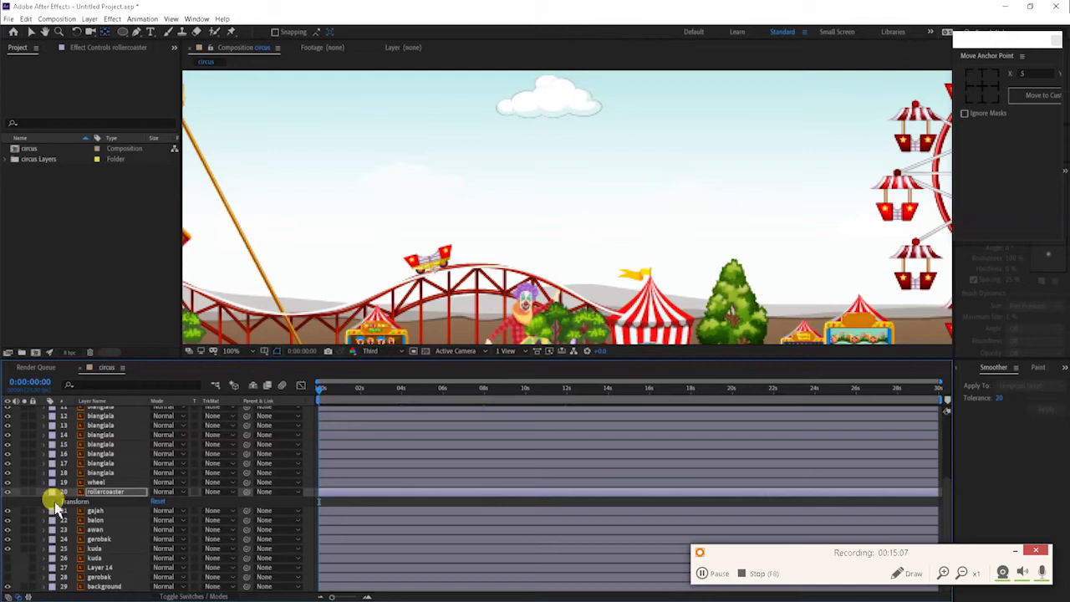
{"action": "left_click", "coordinate": [55, 503]}
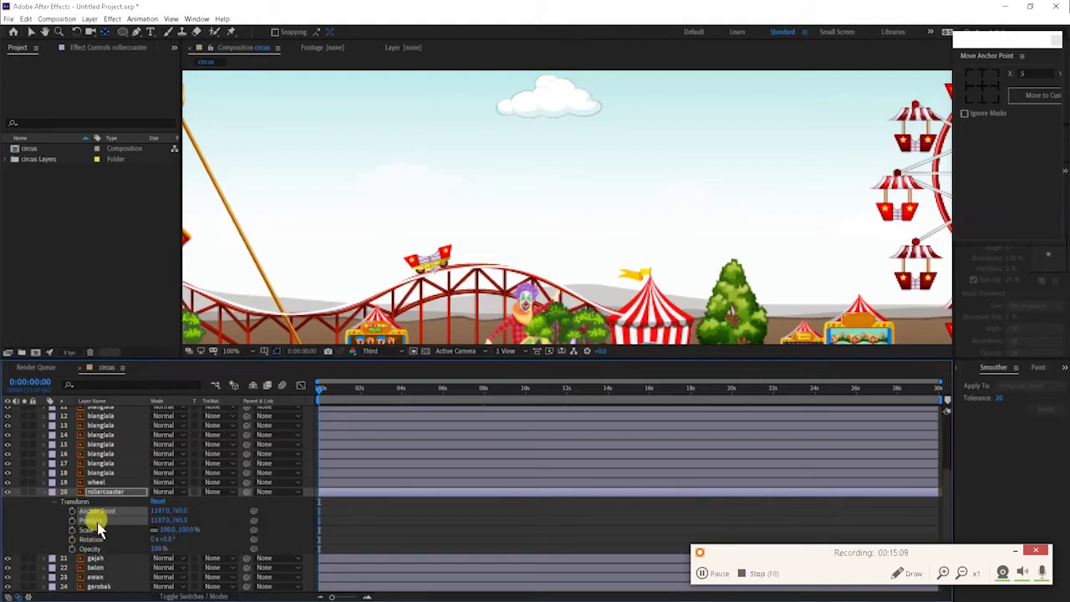
{"action": "left_click", "coordinate": [328, 522]}
{"action": "left_click", "coordinate": [95, 521]}
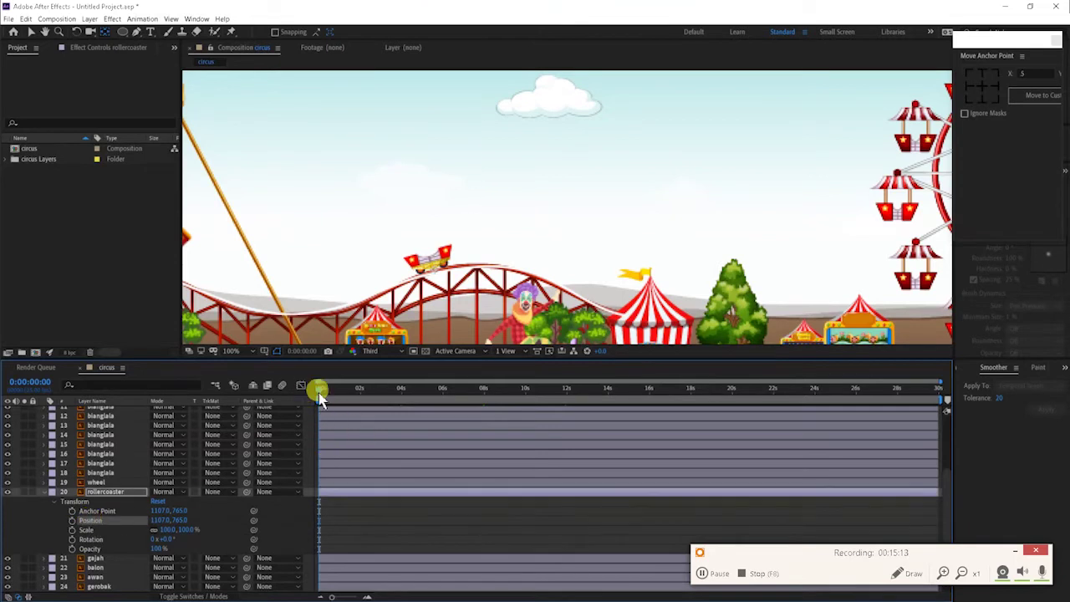
{"action": "left_click", "coordinate": [72, 521]}
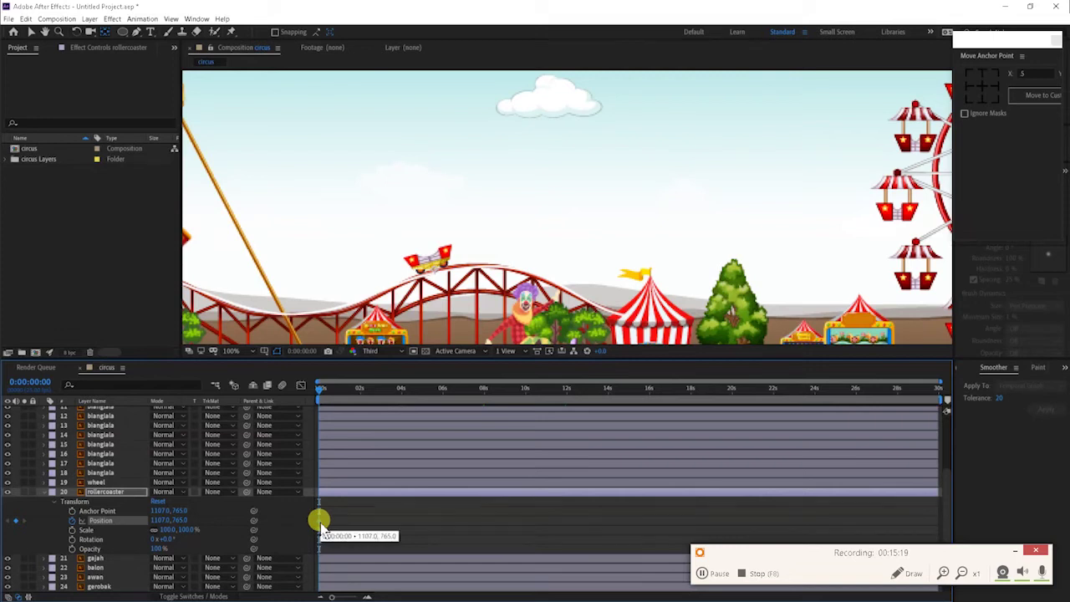
{"action": "key", "text": "ctrl+v"}
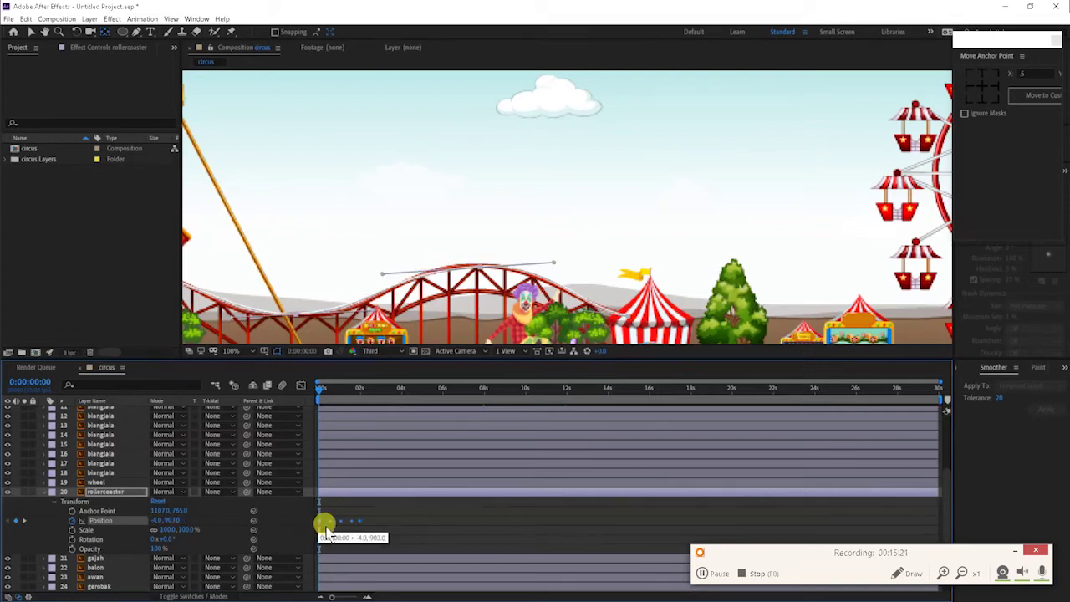
Stretch the pasted Position keyframes evenly so the last one sits near 30 seconds, and scrub through the car's movement.
{"action": "left_click", "coordinate": [381, 522]}
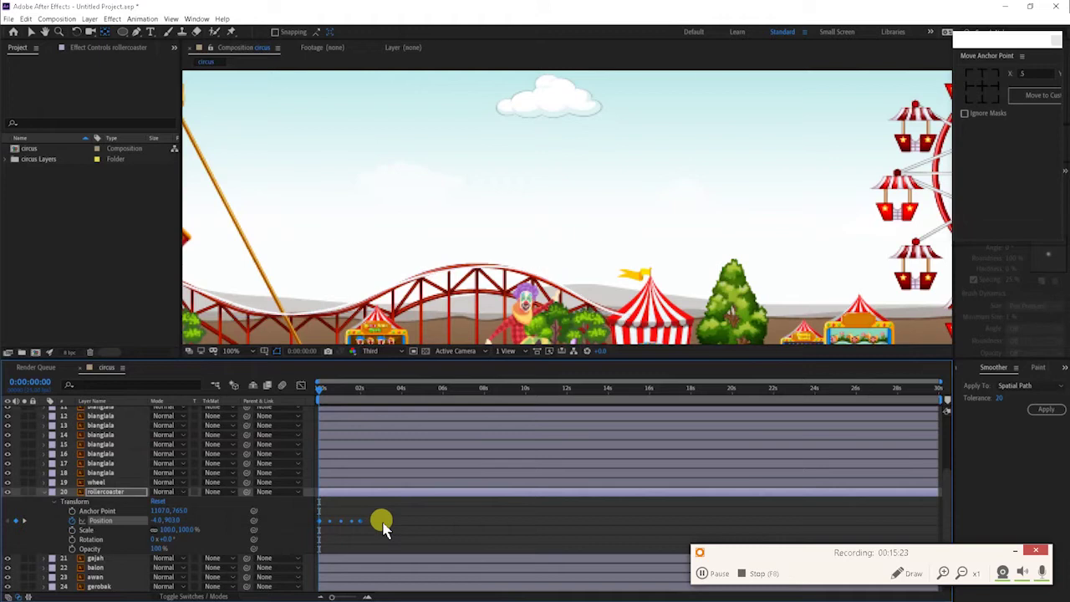
{"action": "left_click", "coordinate": [361, 523]}
{"action": "left_click_drag", "start_coordinate": [361, 523], "coordinate": [932, 530]}
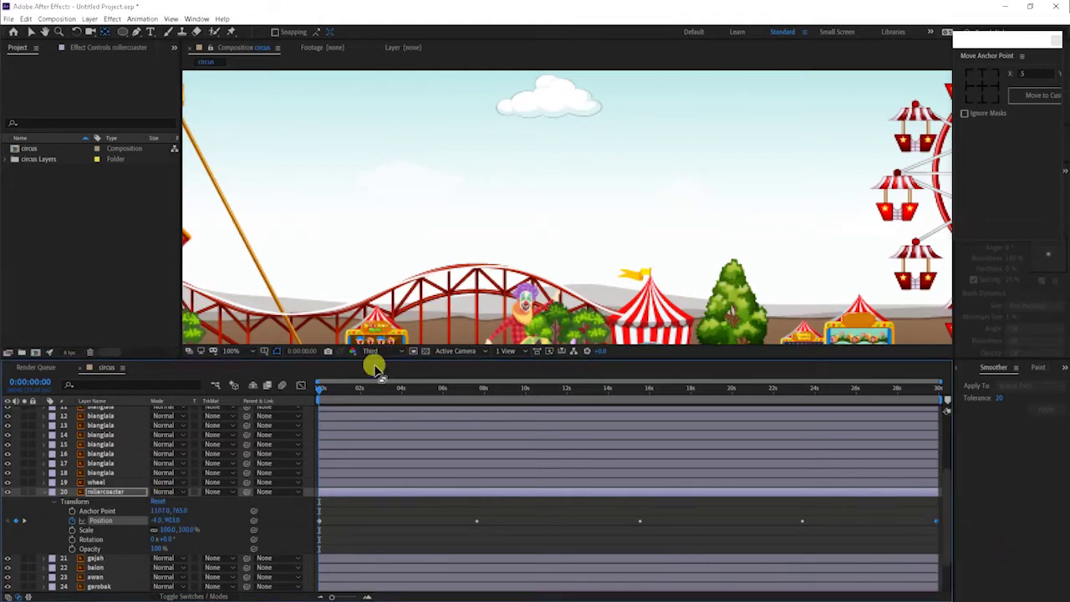
{"action": "left_click_drag", "start_coordinate": [318, 387], "coordinate": [783, 423]}
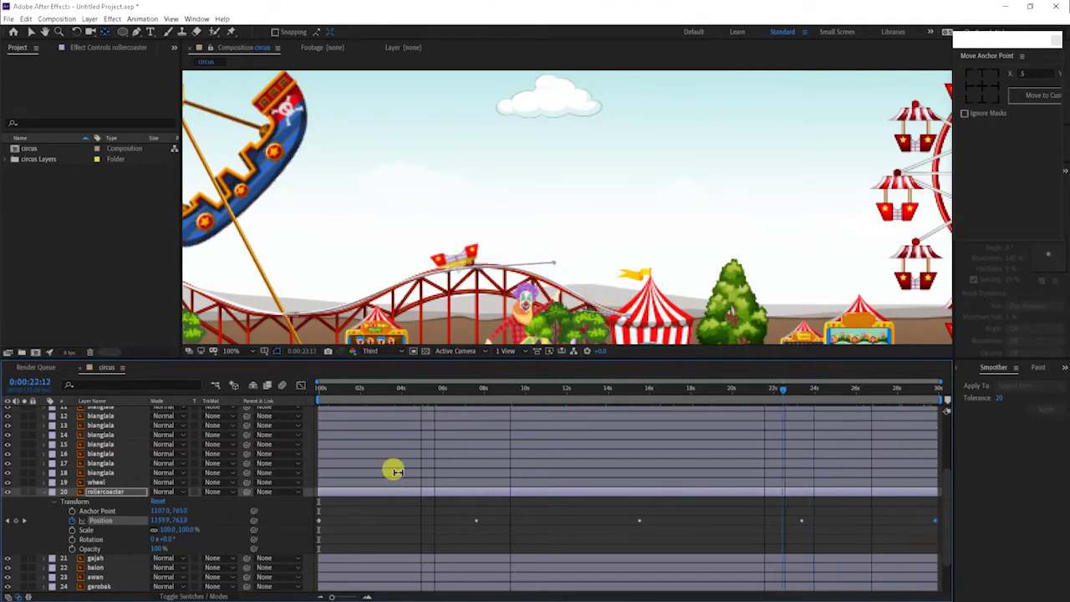
Set the rollercoaster layer's auto-orientation to Orient Along Path.
{"action": "right_click", "coordinate": [131, 491]}
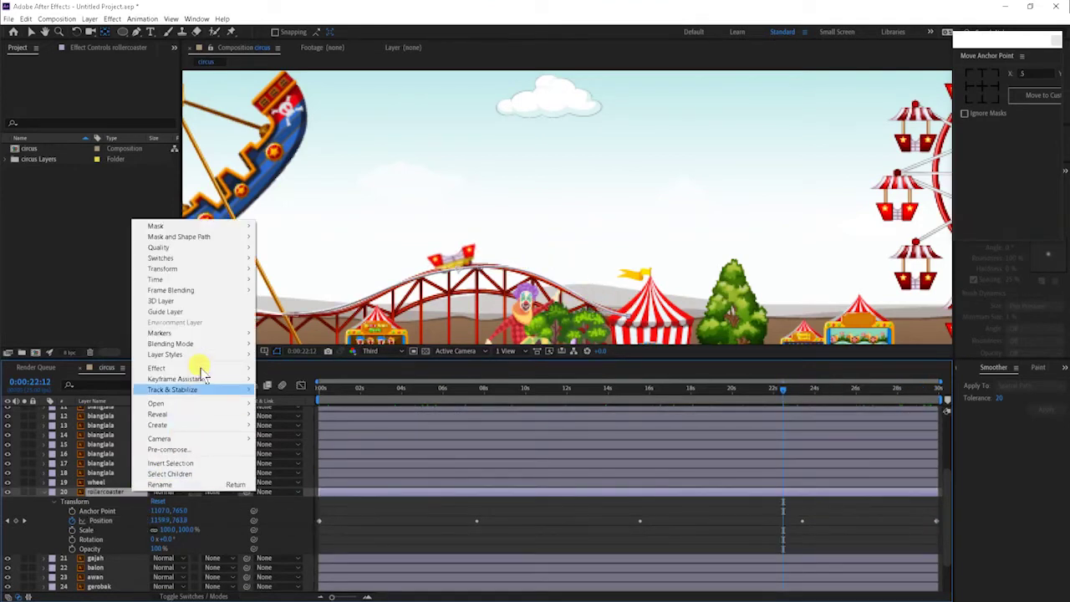
{"action": "mouse_move", "coordinate": [214, 269]}
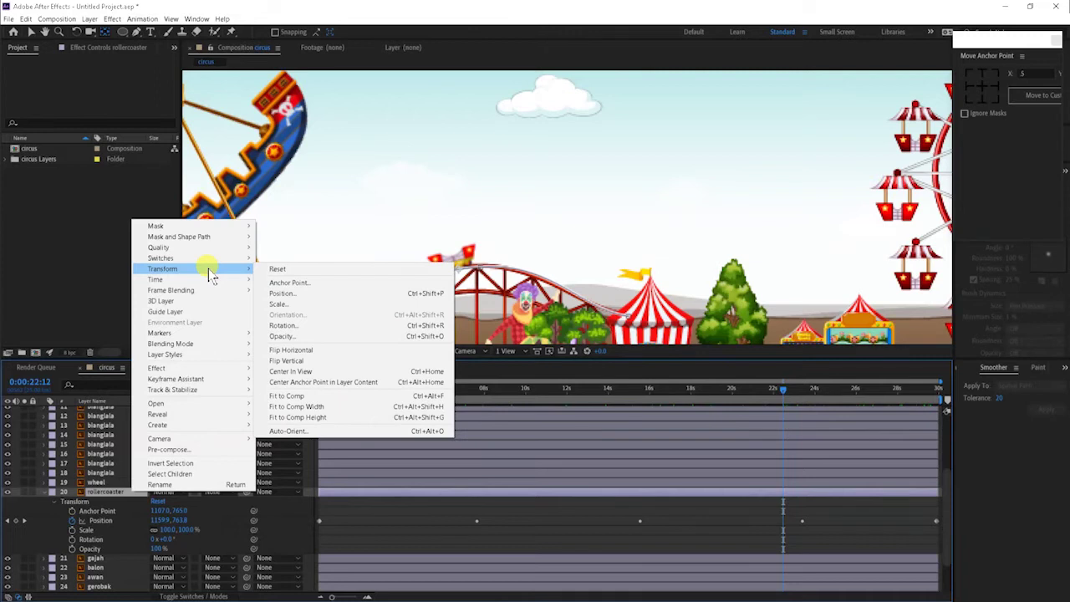
{"action": "left_click", "coordinate": [284, 431]}
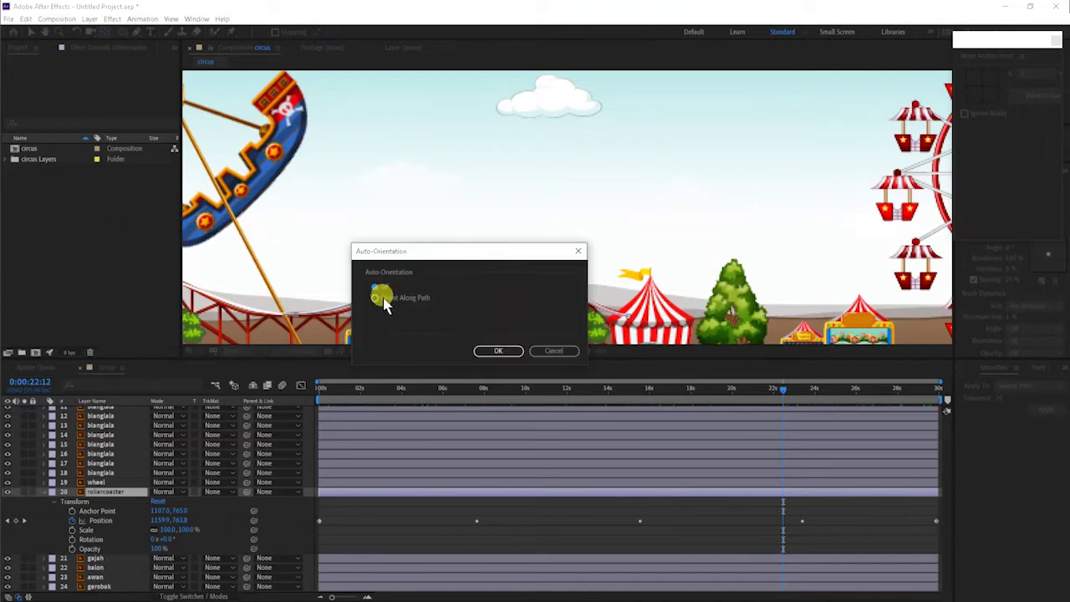
{"action": "left_click", "coordinate": [373, 299]}
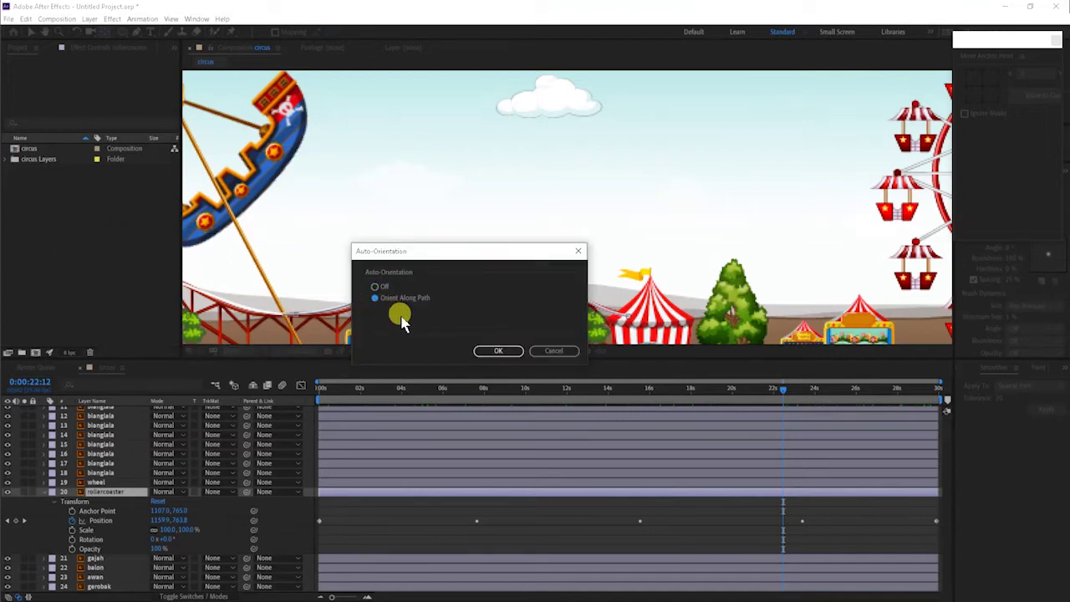
{"action": "left_click", "coordinate": [510, 351]}
Confirm the auto-orientation, move to about 0:00:16:24, and set the rollercoaster layer's Rotation to +20° to align the car with the track.
{"action": "left_click", "coordinate": [783, 390]}
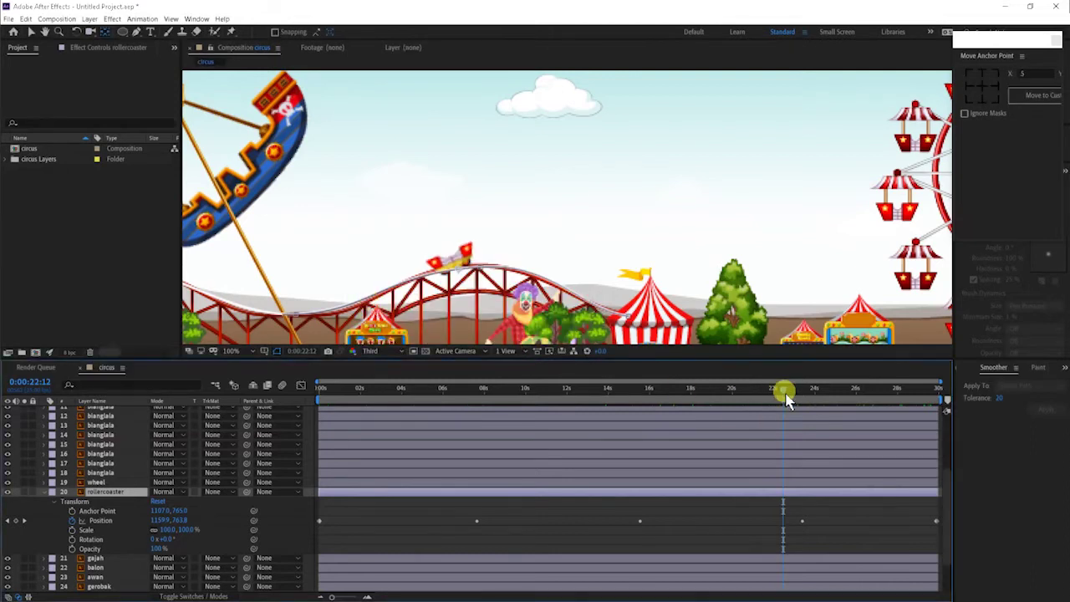
{"action": "left_click_drag", "start_coordinate": [785, 397], "coordinate": [674, 422]}
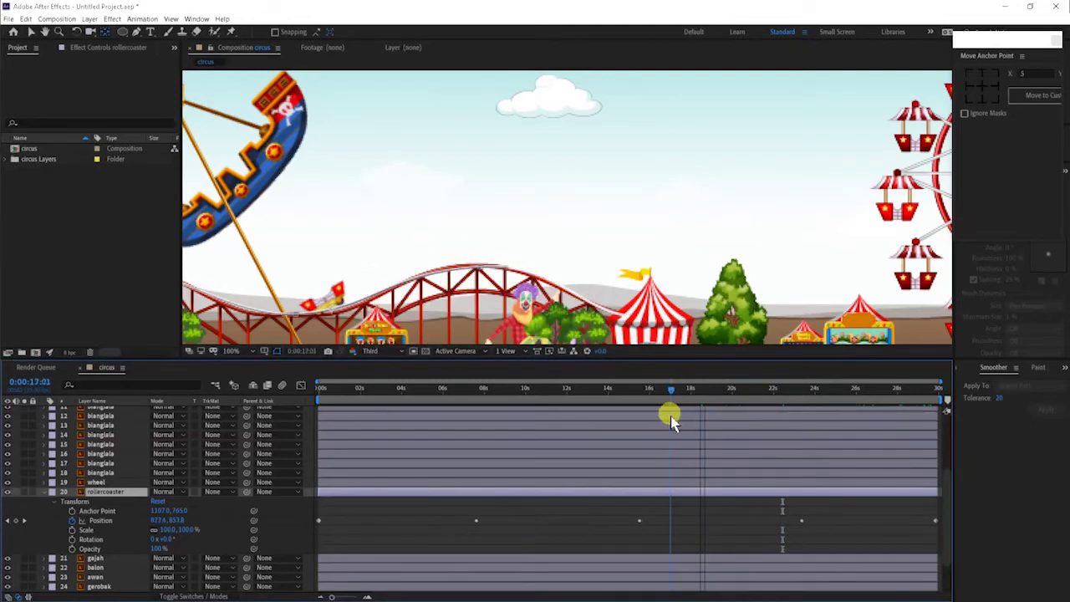
{"action": "left_click", "coordinate": [167, 540]}
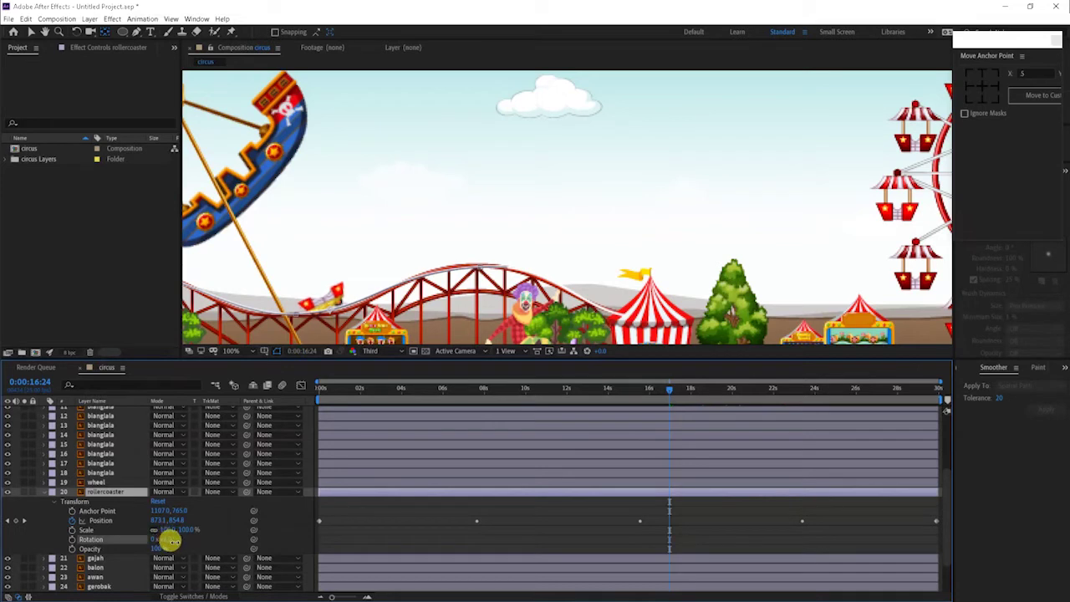
{"action": "left_click_drag", "start_coordinate": [170, 540], "coordinate": [180, 540]}
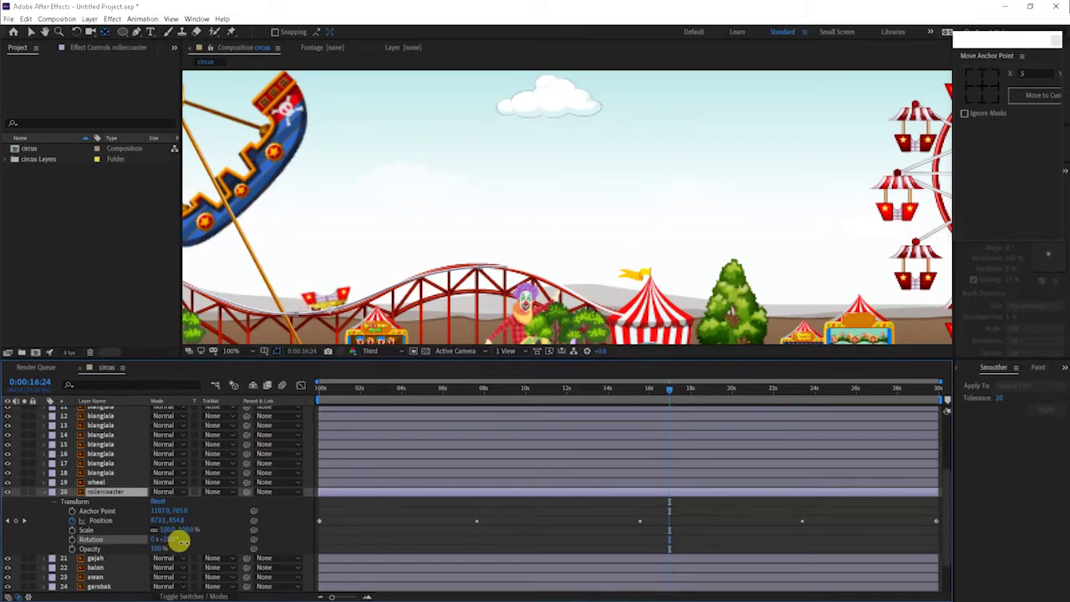
Return the current time to 0:00:00:00 and select the pirate ship layer (kora kora) in the full circus scene.
{"action": "scroll", "coordinate": [96, 468], "scroll_direction": "up", "scroll_amount": 4}
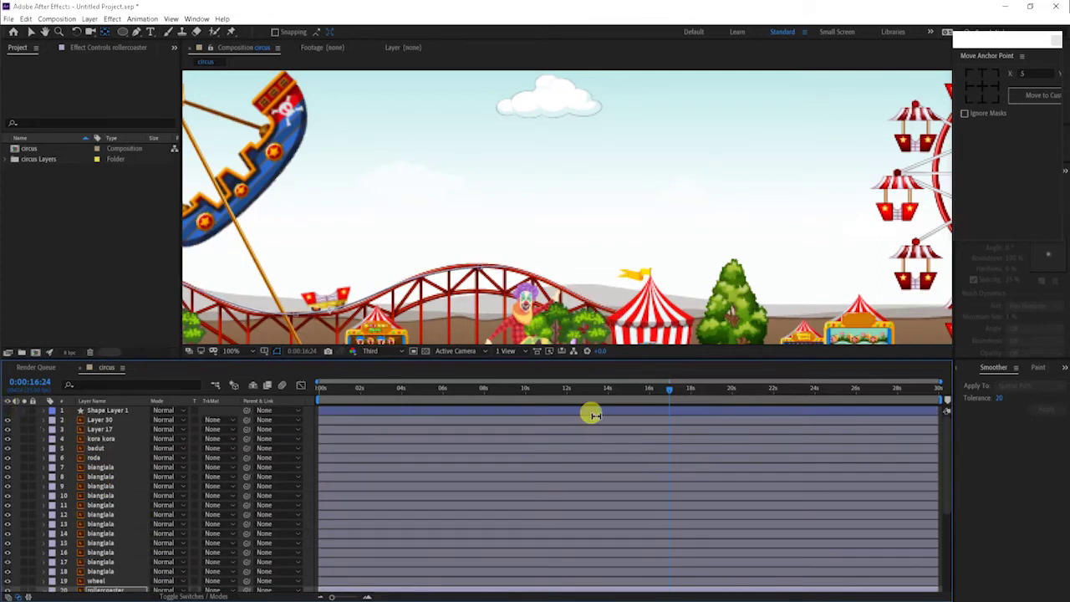
{"action": "left_click_drag", "start_coordinate": [665, 392], "coordinate": [288, 382]}
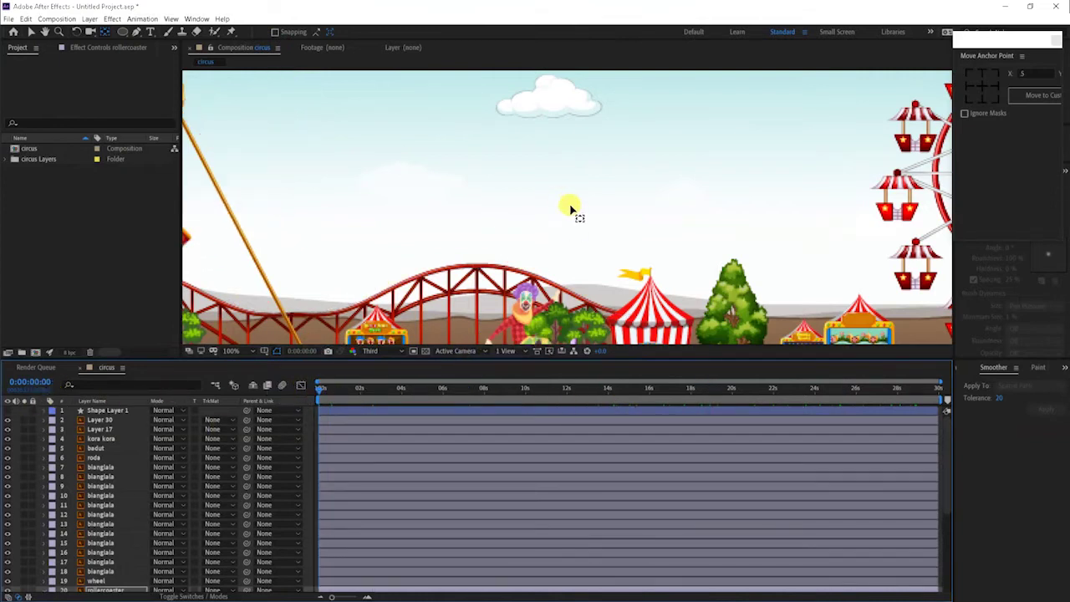
{"action": "scroll", "coordinate": [575, 216], "scroll_direction": "down", "scroll_amount": 2}
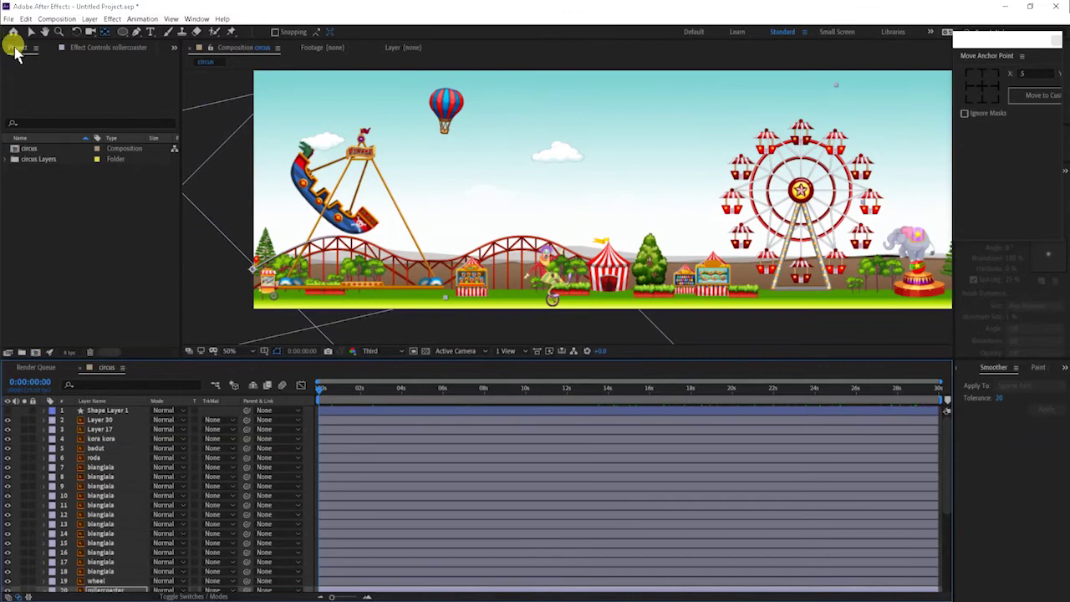
{"action": "left_click", "coordinate": [30, 31]}
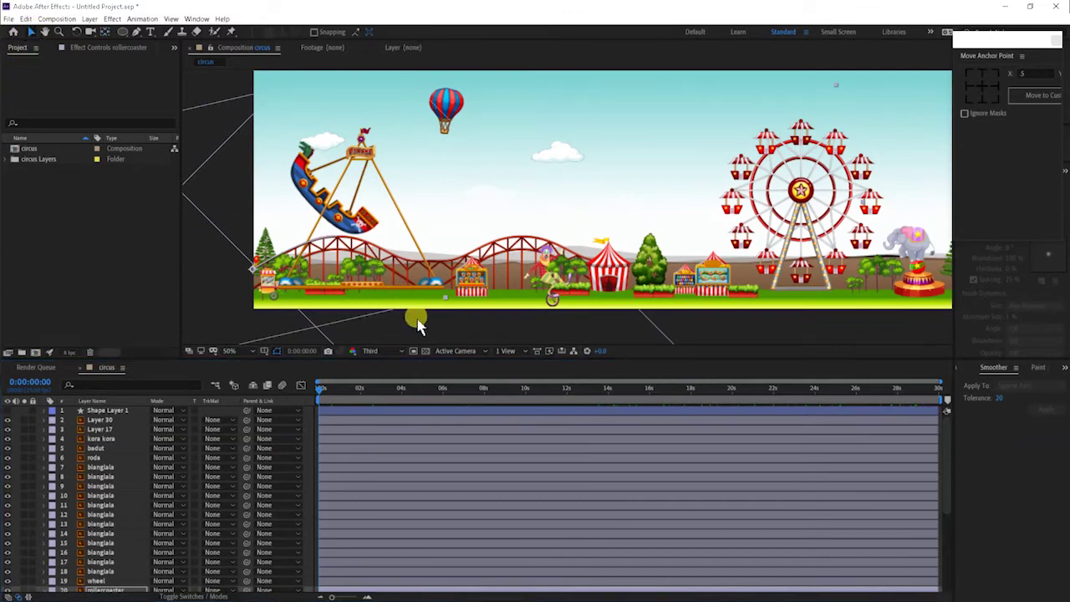
{"action": "left_click", "coordinate": [355, 219]}
{"action": "left_click", "coordinate": [268, 278]}
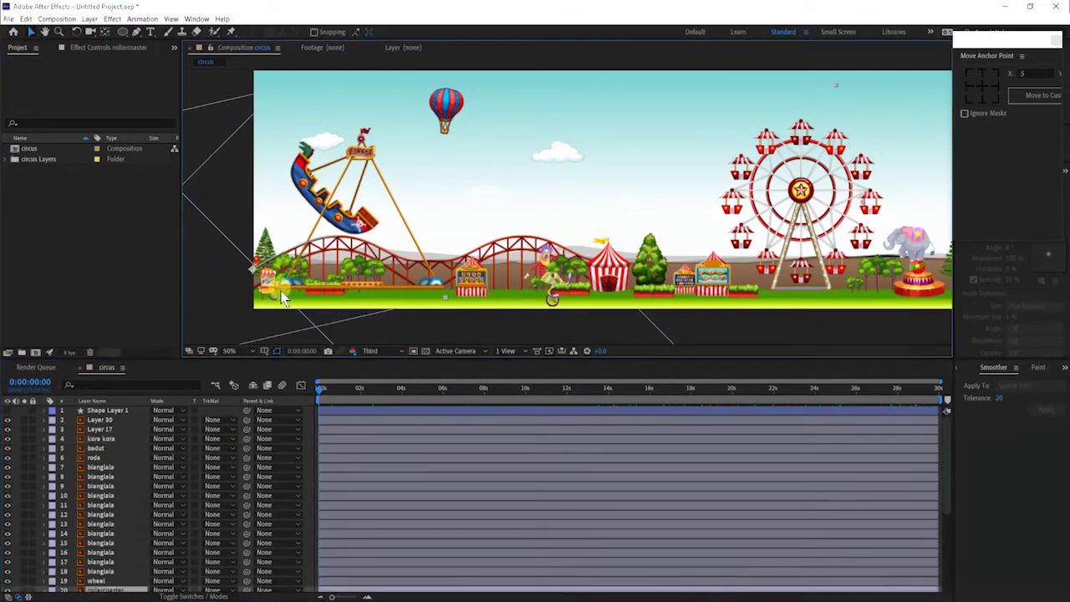
{"action": "left_click", "coordinate": [491, 326]}
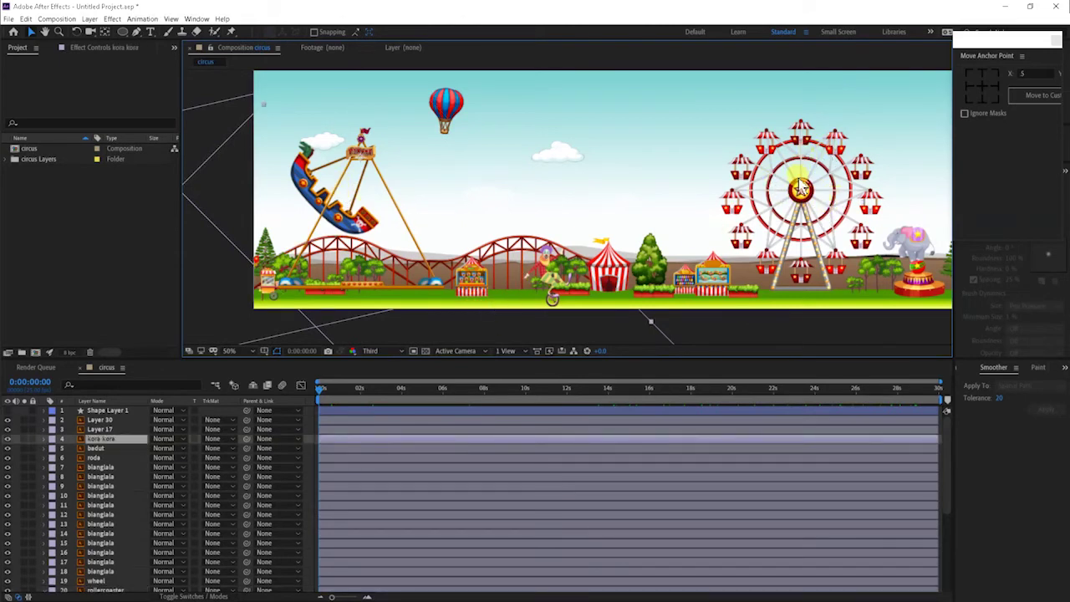
{"action": "scroll", "coordinate": [110, 472], "scroll_direction": "down", "scroll_amount": 3}
{"action": "scroll", "coordinate": [110, 464], "scroll_direction": "up", "scroll_amount": 3}
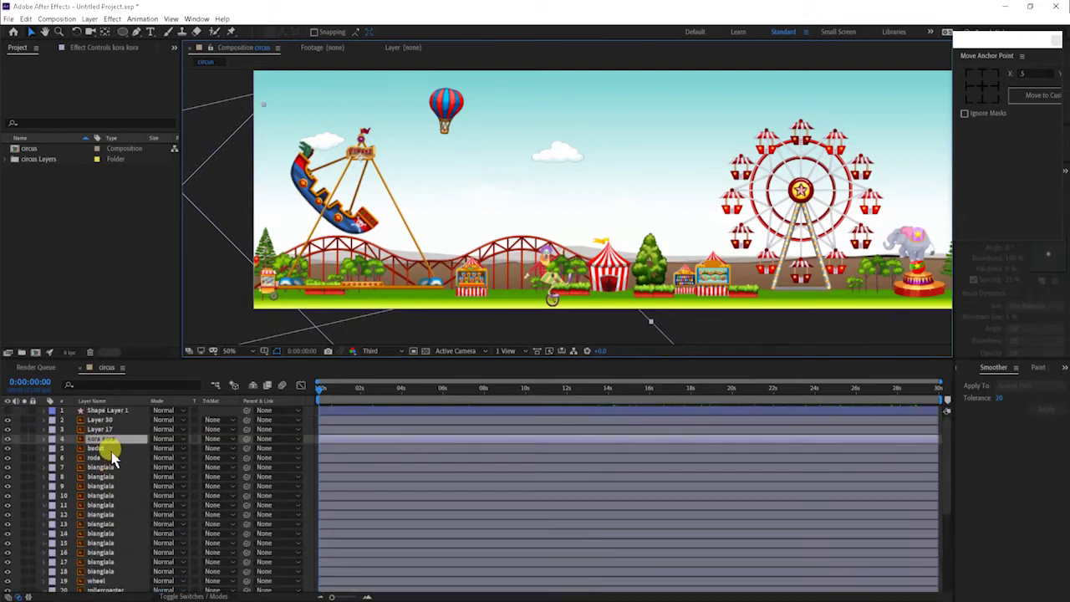
Collapse the rollercoaster layer, select the Ferris wheel's wheel layer, and expand its Transform properties.
{"action": "key", "text": "h"}
{"action": "left_click_drag", "start_coordinate": [850, 181], "coordinate": [561, 212]}
{"action": "key", "text": "v"}
{"action": "scroll", "coordinate": [565, 262], "scroll_direction": "up", "scroll_amount": 2}
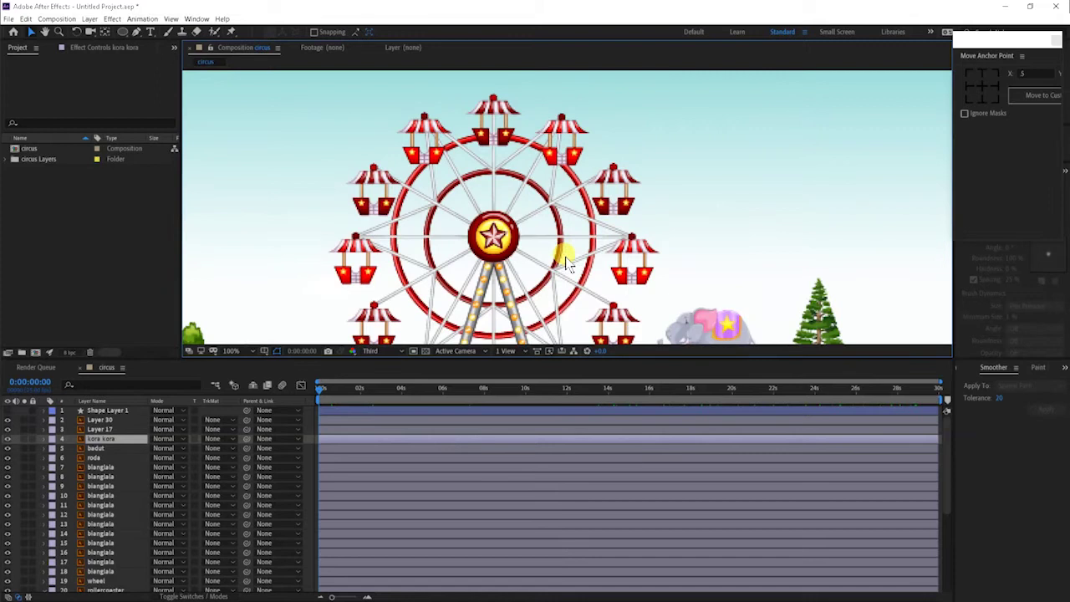
{"action": "left_click_drag", "start_coordinate": [460, 267], "coordinate": [521, 205]}
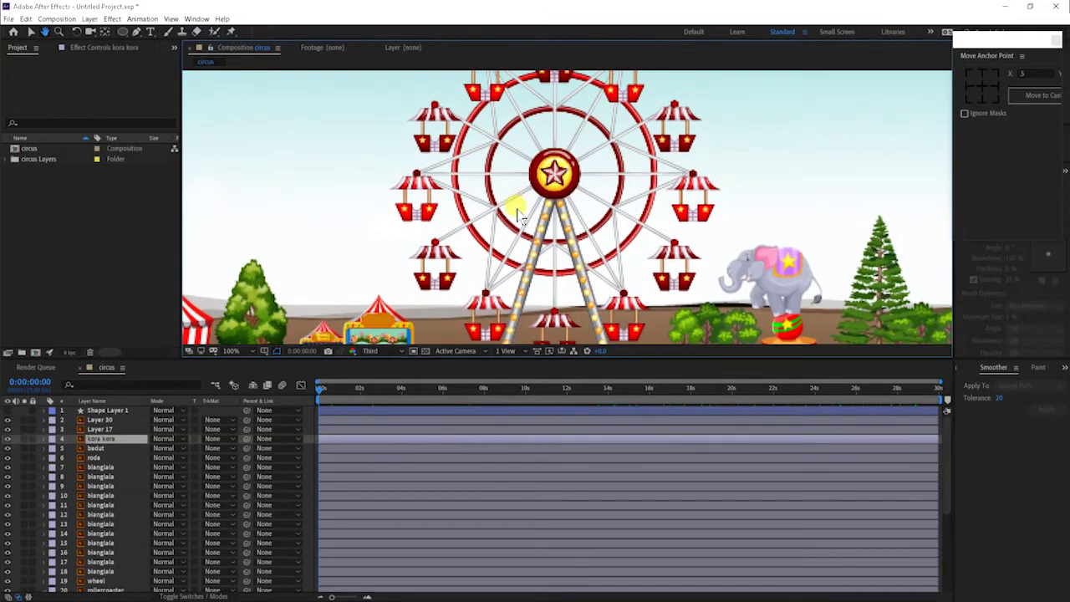
{"action": "scroll", "coordinate": [121, 485], "scroll_direction": "down", "scroll_amount": 3}
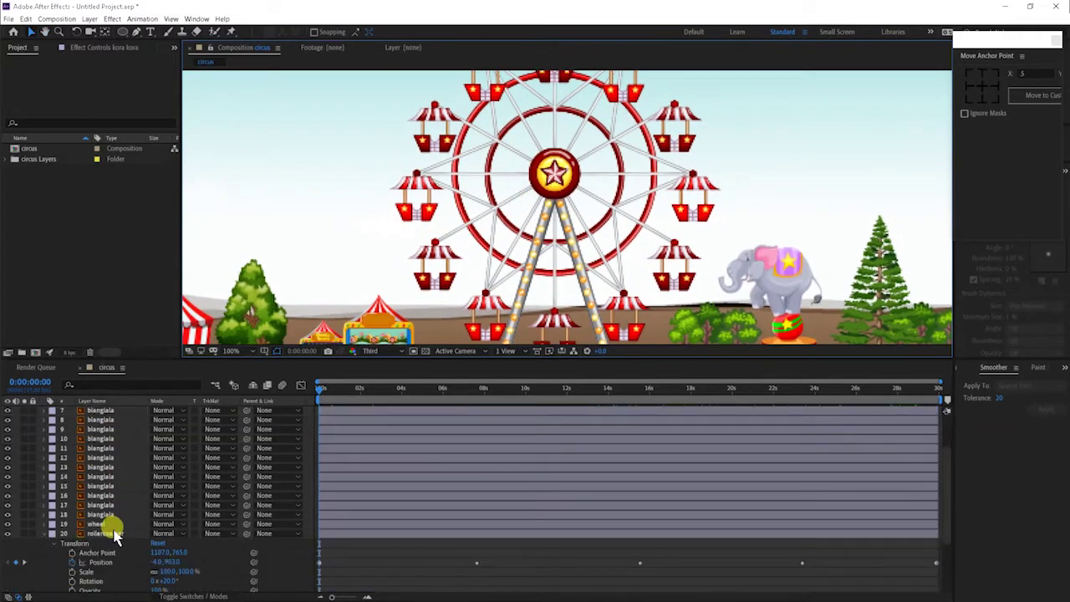
{"action": "left_click", "coordinate": [44, 534]}
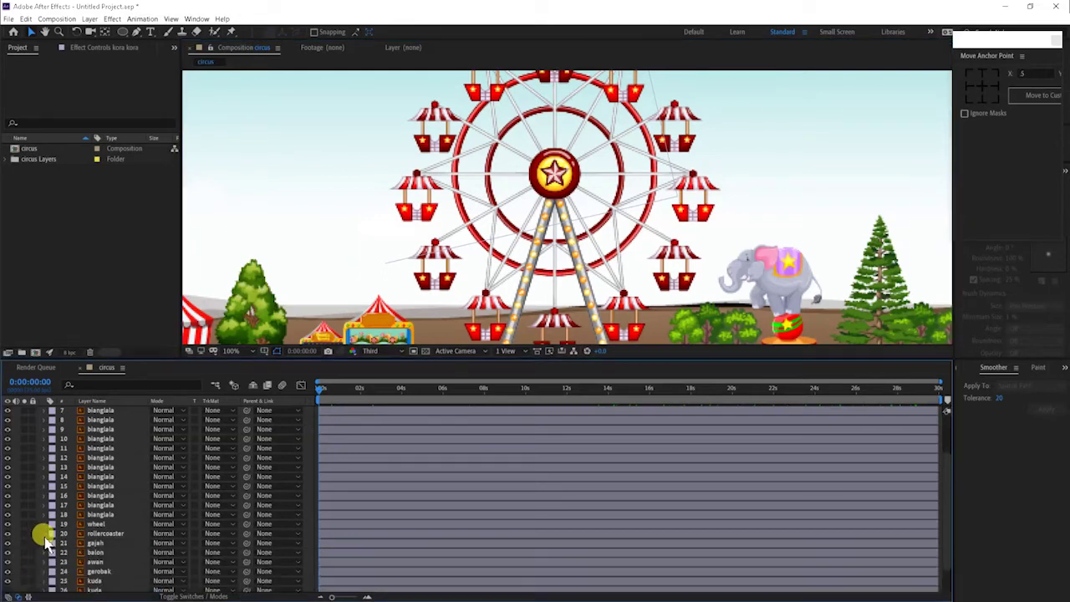
{"action": "left_click", "coordinate": [97, 524]}
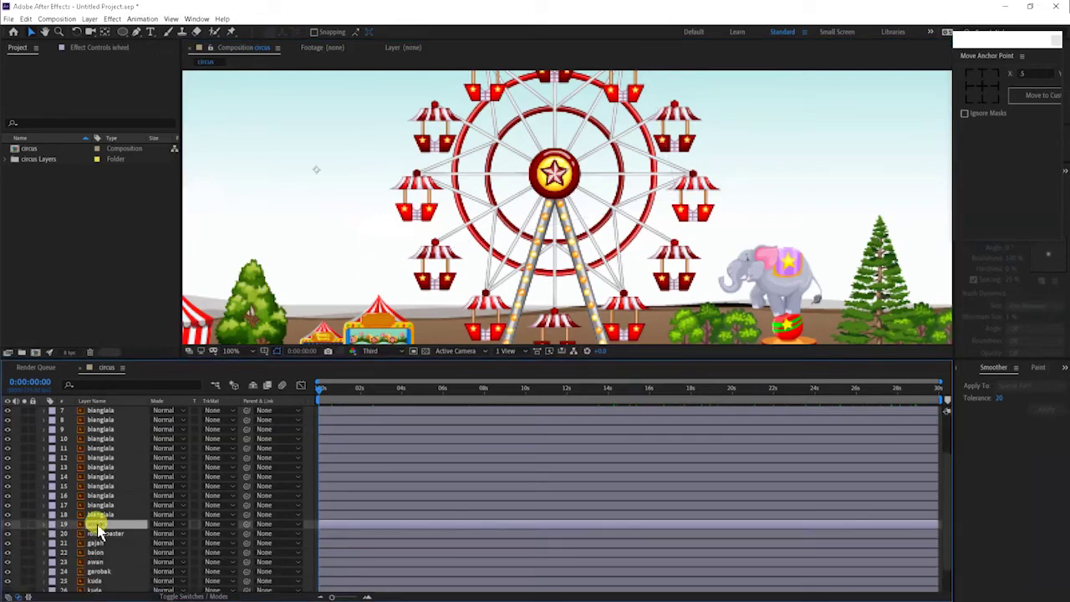
{"action": "left_click", "coordinate": [44, 524]}
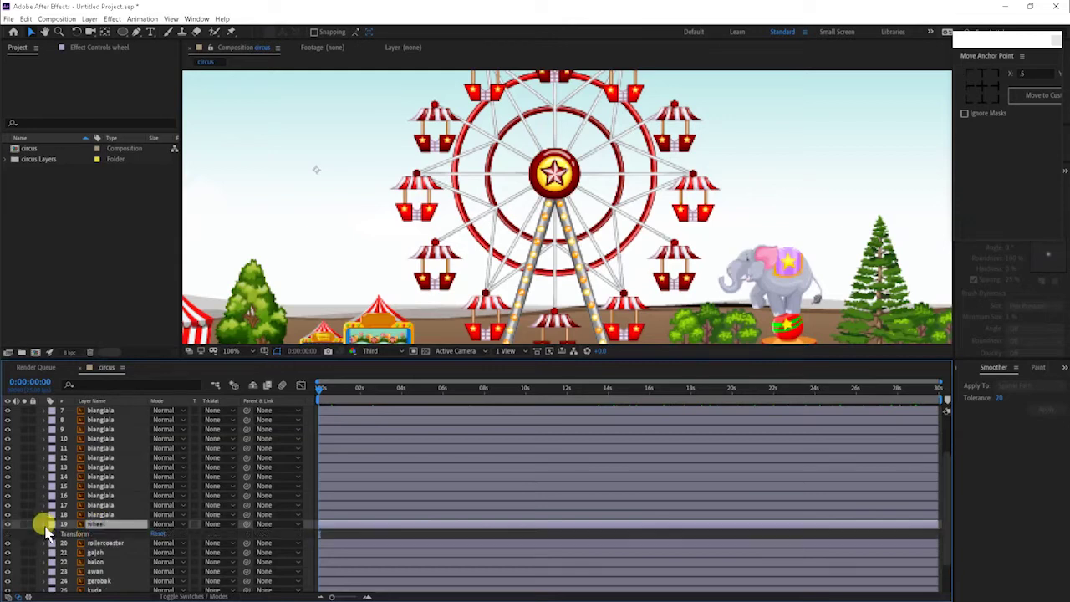
{"action": "left_click", "coordinate": [54, 534]}
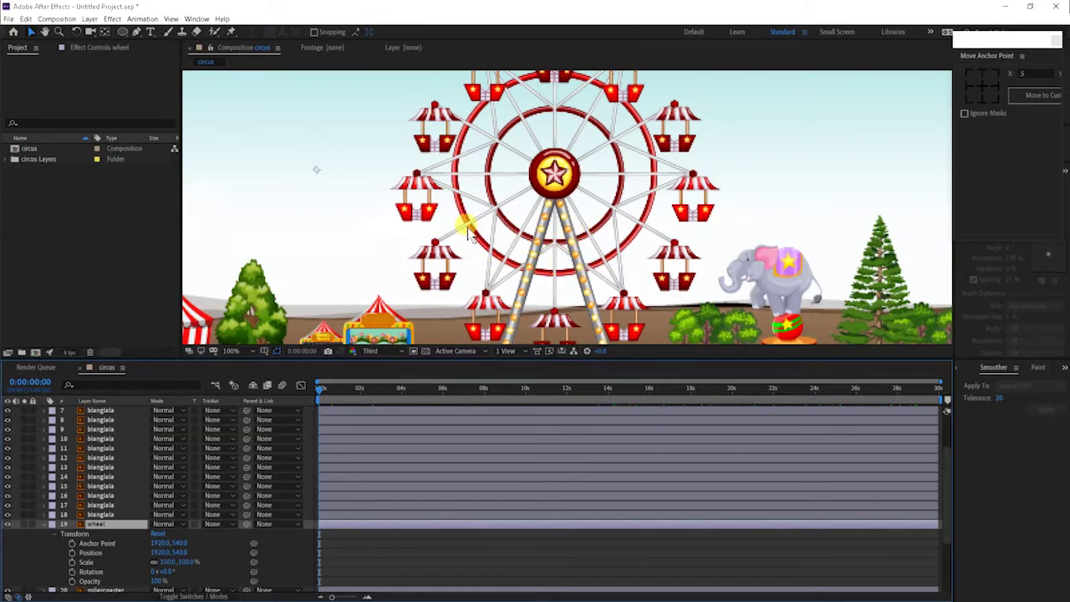
Move the wheel layer's anchor point to the center of the star hub, at about 2455.5, 547.
{"action": "key", "text": "y"}
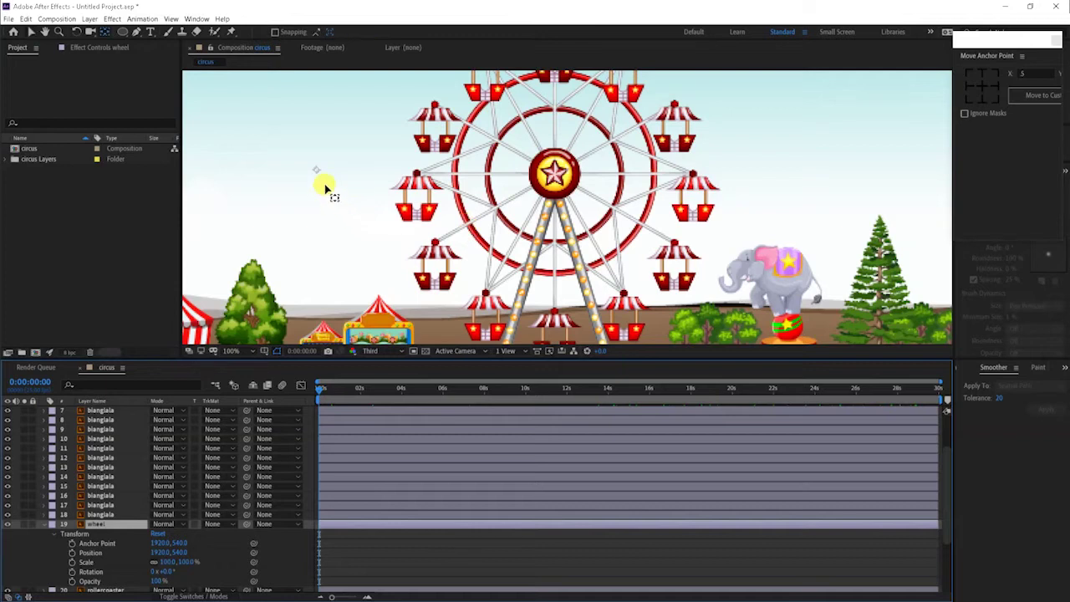
{"action": "left_click_drag", "start_coordinate": [358, 195], "coordinate": [556, 204]}
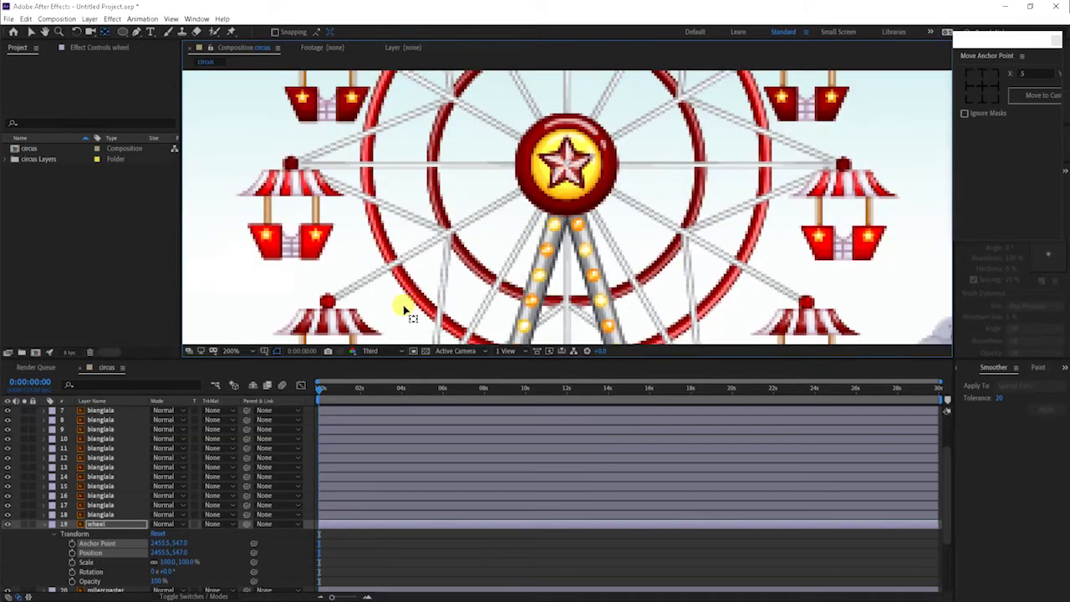
{"action": "scroll", "coordinate": [506, 336], "scroll_direction": "down", "scroll_amount": 2}
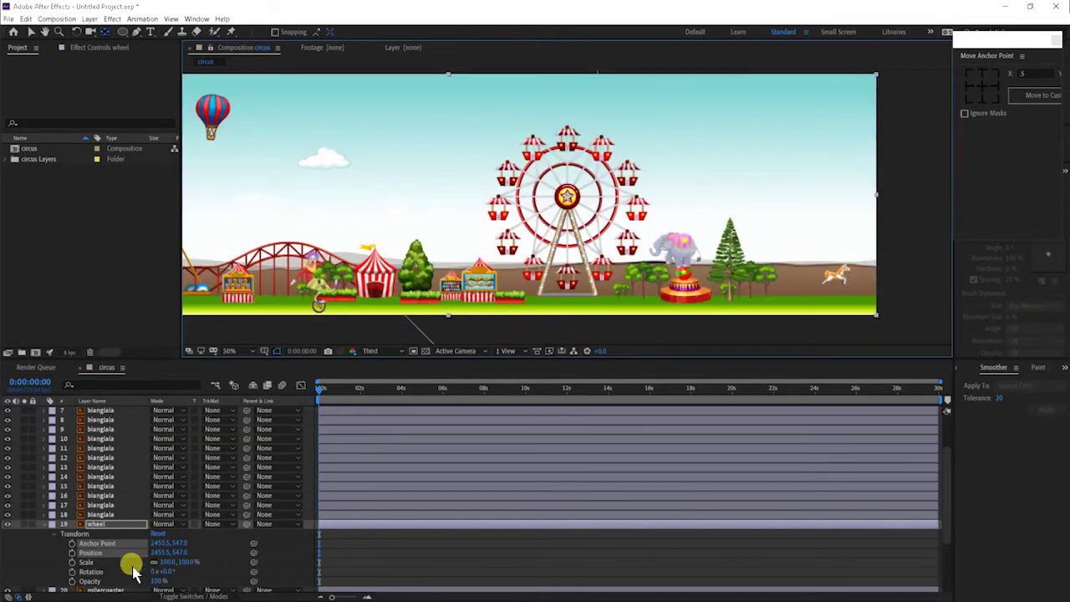
Keyframe the wheel layer's Rotation from 0 at 0:00:00:00 to 1 full revolution at 0:00:29:24, then return to the start.
{"action": "left_click", "coordinate": [72, 572]}
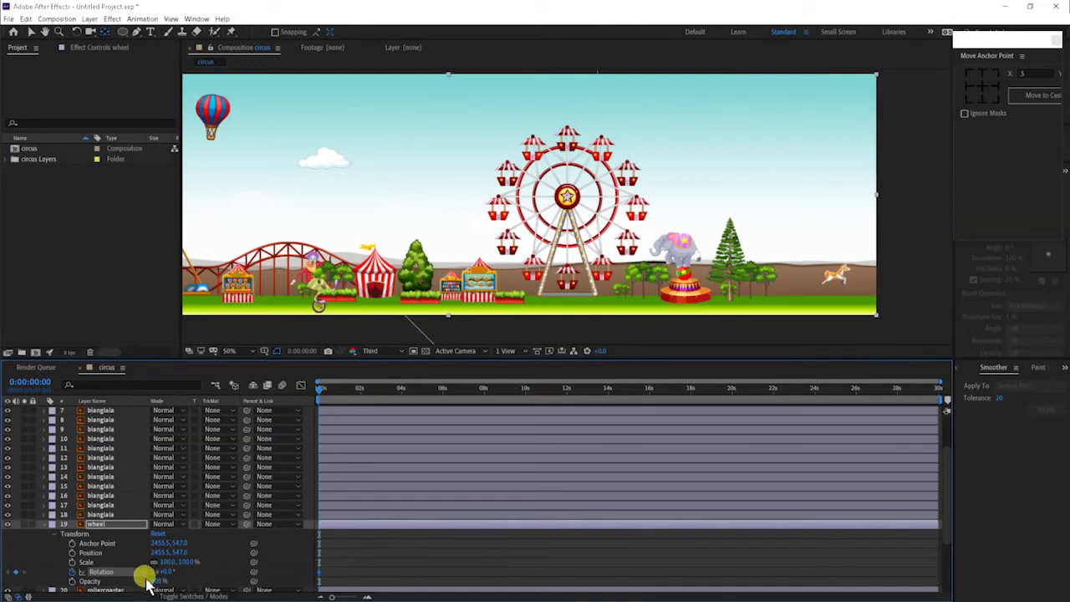
{"action": "left_click_drag", "start_coordinate": [317, 389], "coordinate": [937, 426]}
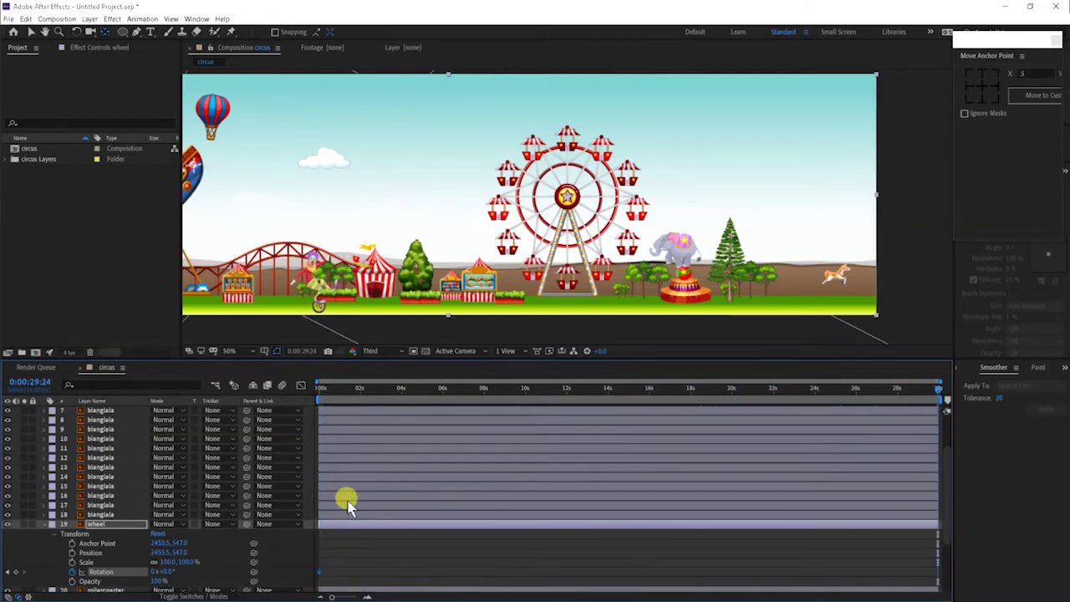
{"action": "left_click", "coordinate": [156, 572]}
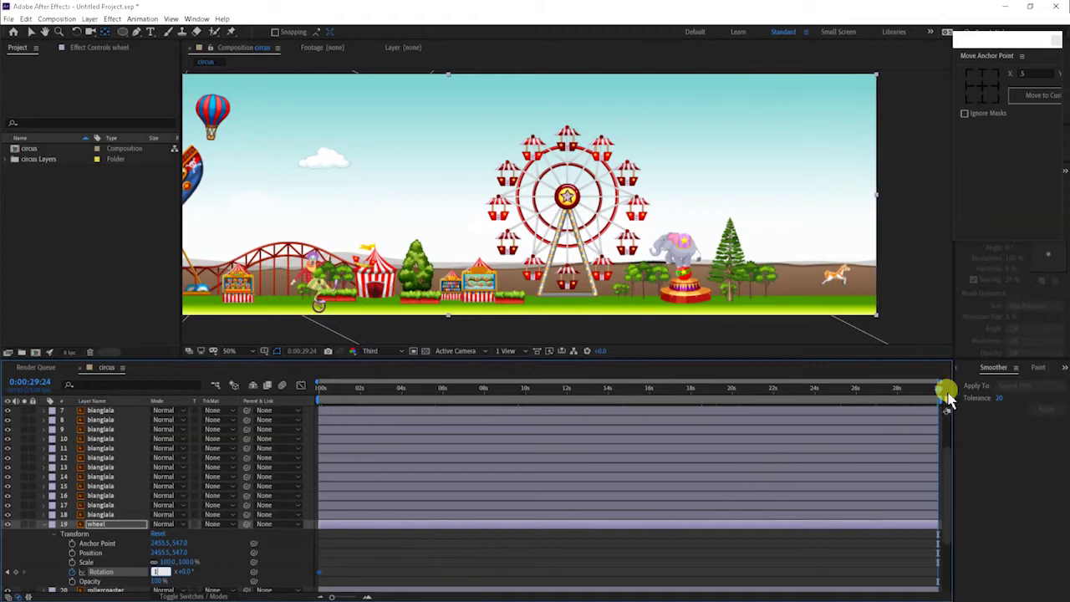
{"action": "left_click_drag", "start_coordinate": [942, 397], "coordinate": [286, 409]}
Examine the cabins around the Ferris wheel and where they attach to the spokes.
{"action": "left_click", "coordinate": [623, 305]}
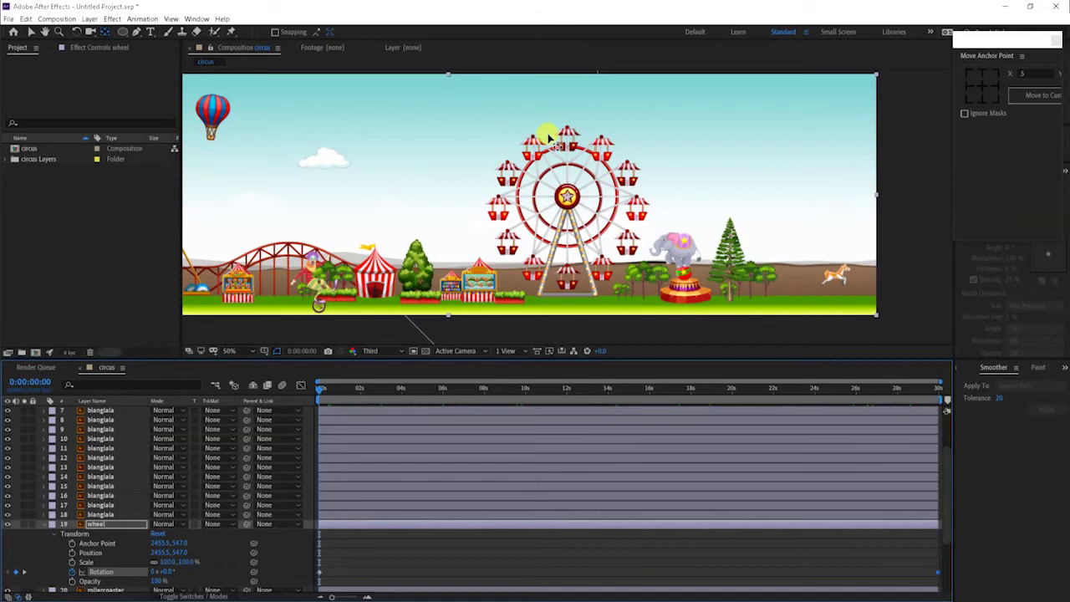
{"action": "left_click_drag", "start_coordinate": [571, 145], "coordinate": [631, 183]}
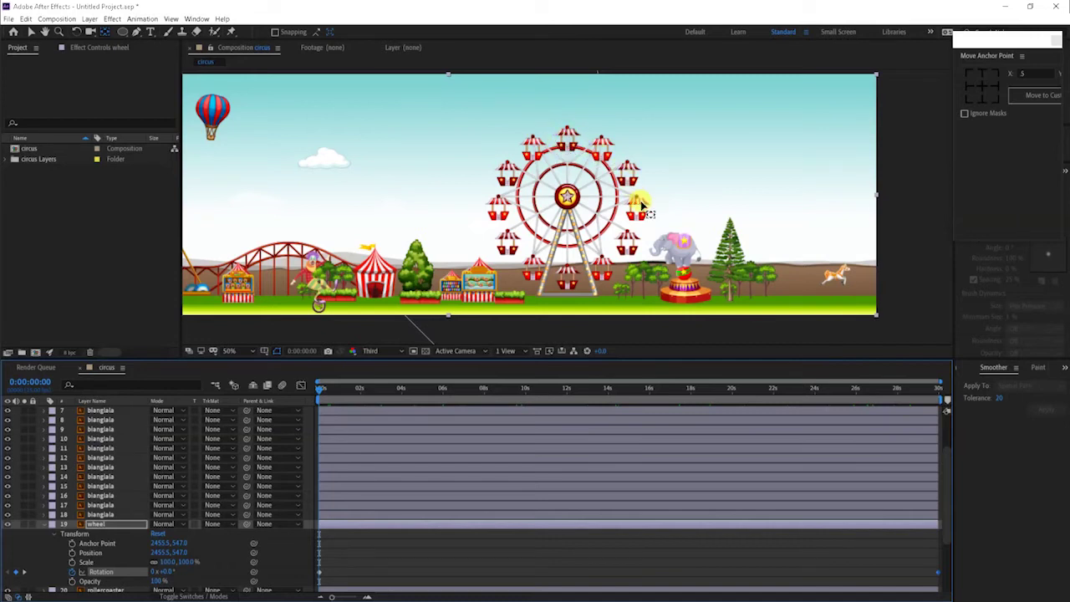
{"action": "key", "text": "period"}
{"action": "key", "text": "period"}
{"action": "left_click_drag", "start_coordinate": [493, 167], "coordinate": [589, 304]}
{"action": "left_click_drag", "start_coordinate": [636, 112], "coordinate": [463, 148]}
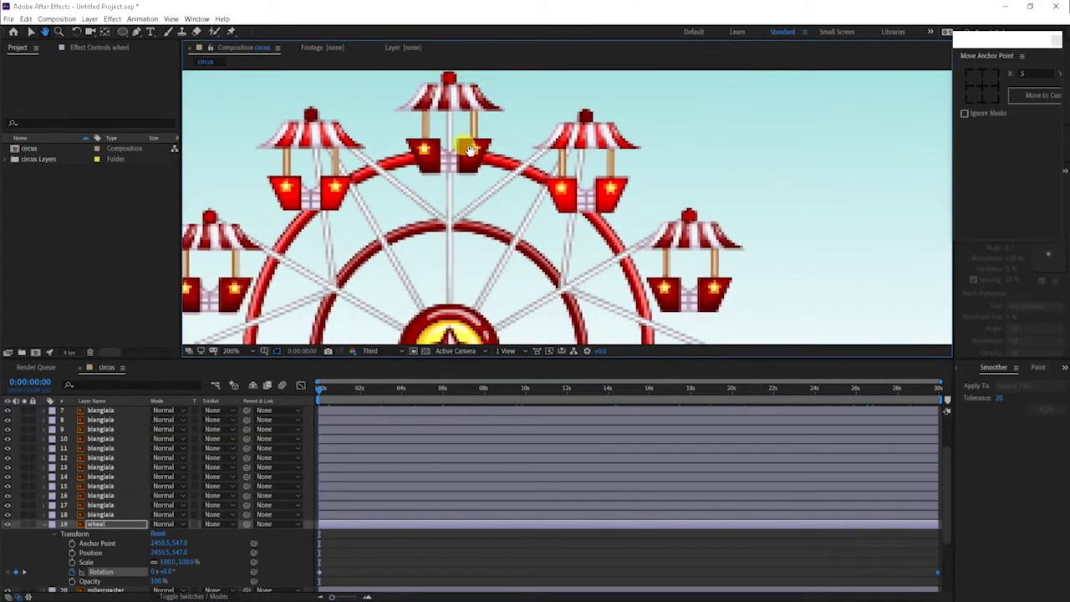
{"action": "left_click_drag", "start_coordinate": [638, 266], "coordinate": [661, 115]}
{"action": "left_click_drag", "start_coordinate": [611, 227], "coordinate": [787, 133]}
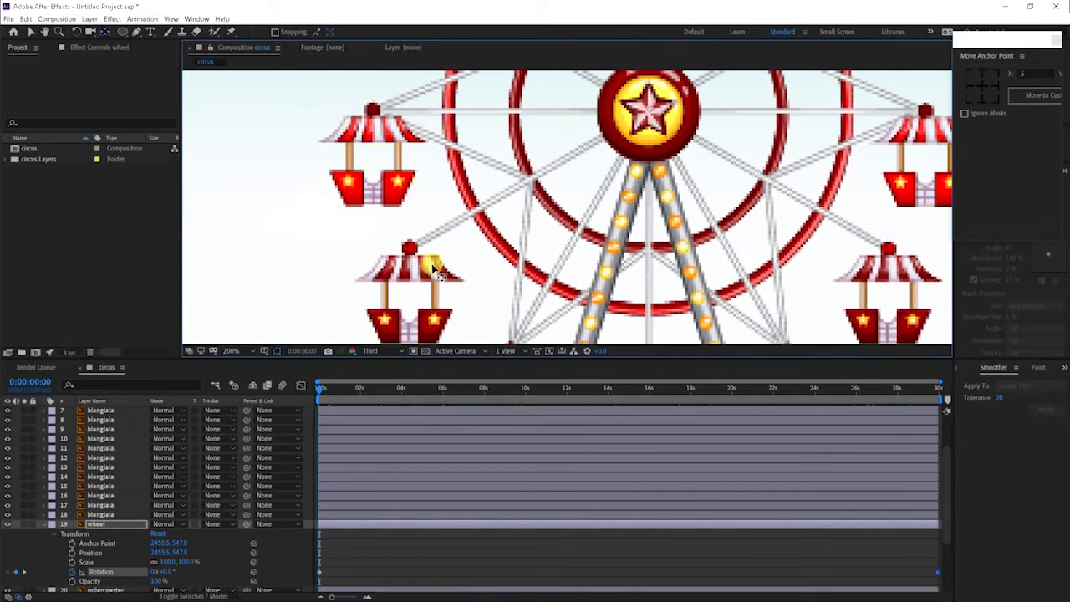
{"action": "left_click_drag", "start_coordinate": [326, 197], "coordinate": [342, 107]}
{"action": "left_click_drag", "start_coordinate": [504, 239], "coordinate": [448, 214]}
Select bianglala layer 18 and move its anchor point to the red ball on top of its cabin.
{"action": "left_click", "coordinate": [125, 543], "text": "shift"}
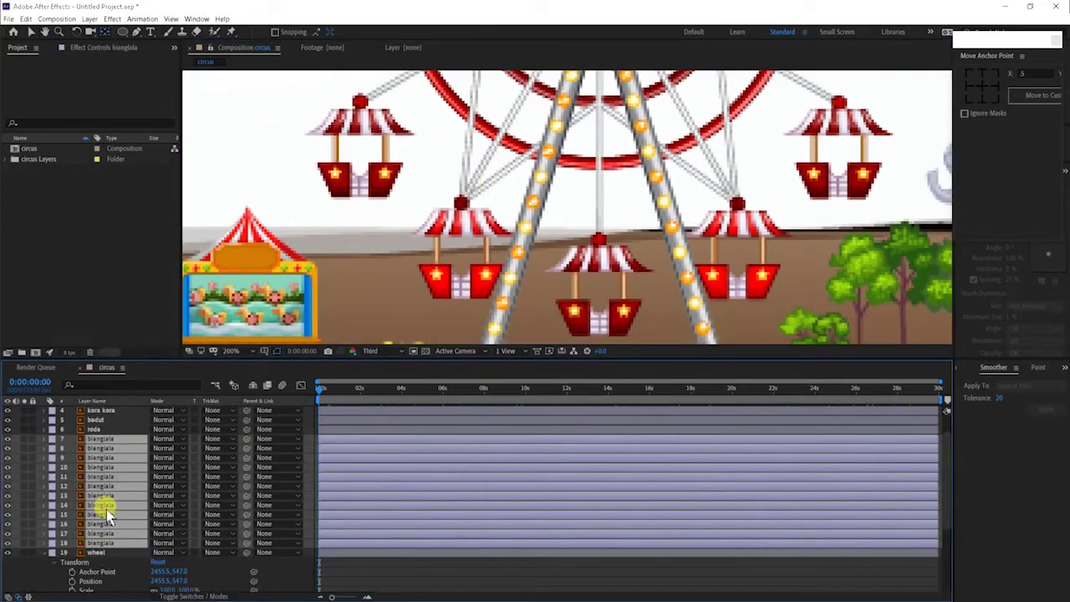
{"action": "left_click", "coordinate": [107, 429]}
{"action": "left_click", "coordinate": [111, 543]}
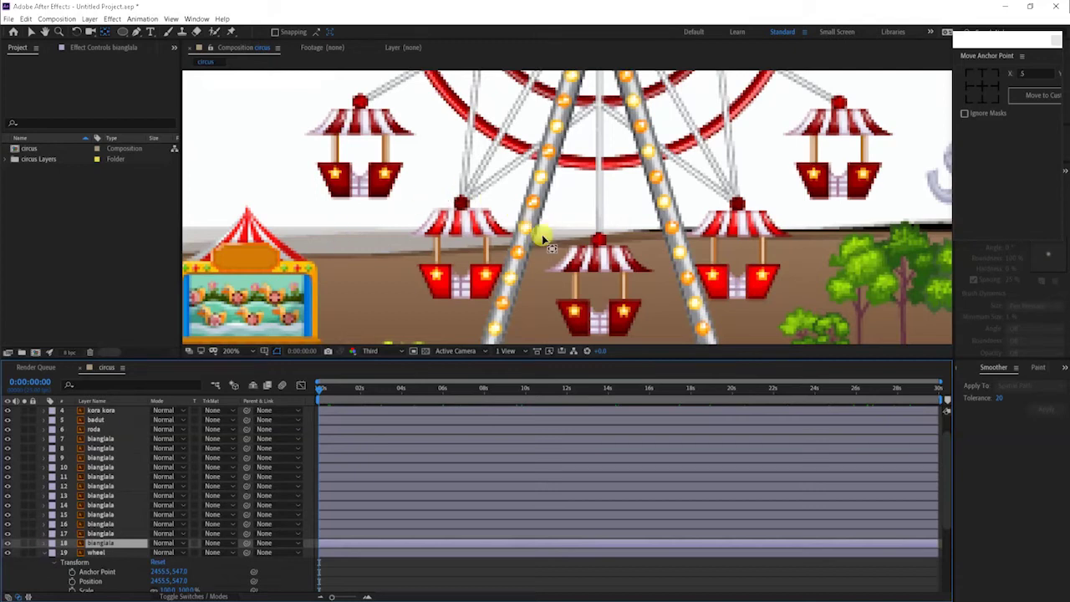
{"action": "scroll", "coordinate": [582, 236], "scroll_direction": "down", "scroll_amount": 5}
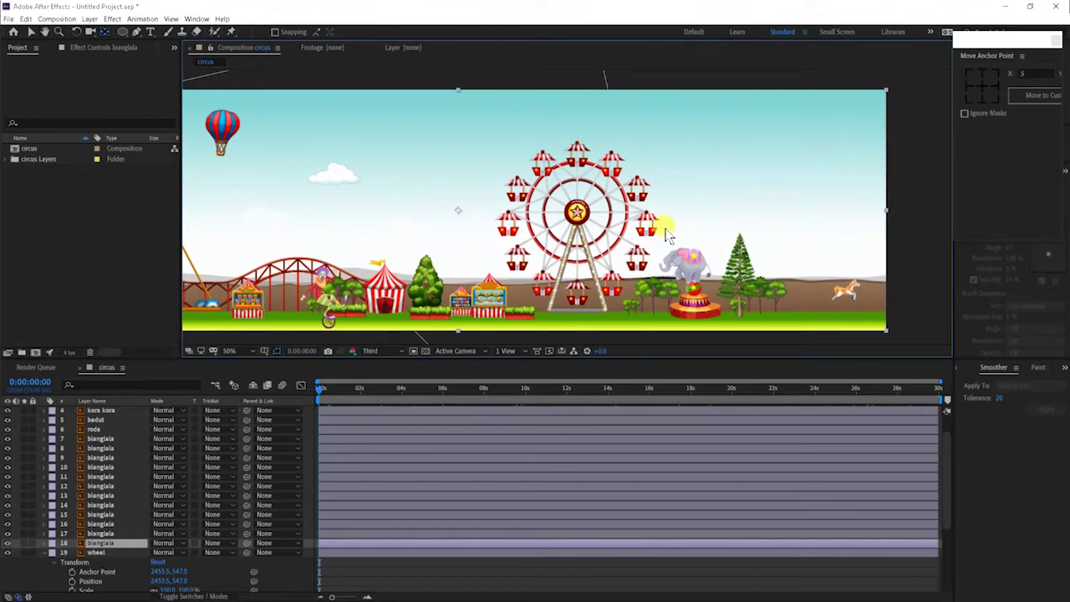
{"action": "scroll", "coordinate": [666, 237], "scroll_direction": "up", "scroll_amount": 2}
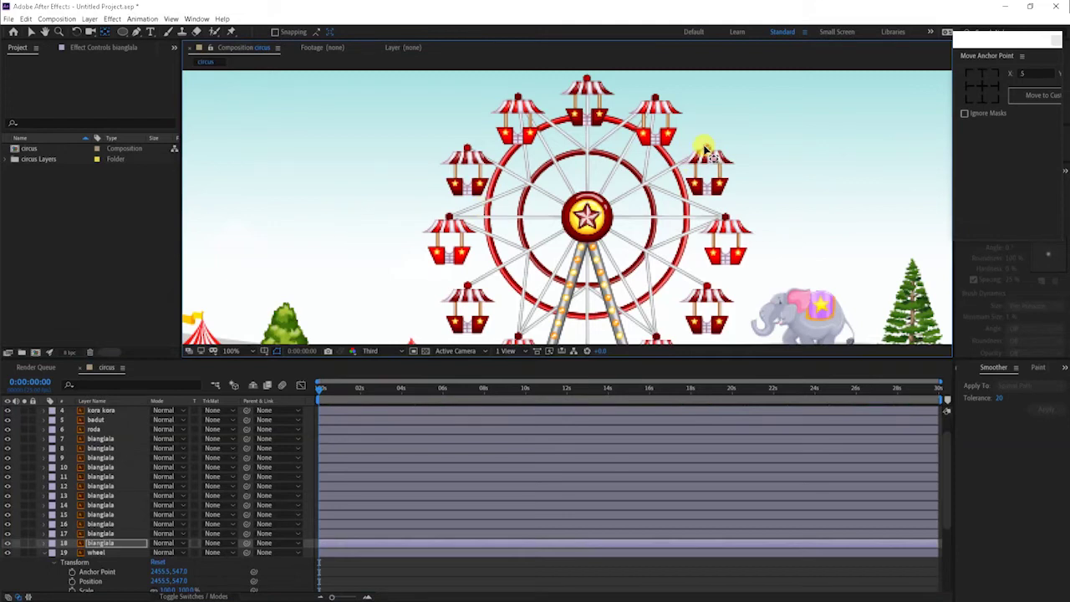
{"action": "scroll", "coordinate": [782, 188], "scroll_direction": "up", "scroll_amount": 2}
{"action": "key", "text": "space"}
{"action": "left_click_drag", "start_coordinate": [919, 97], "coordinate": [473, 340]}
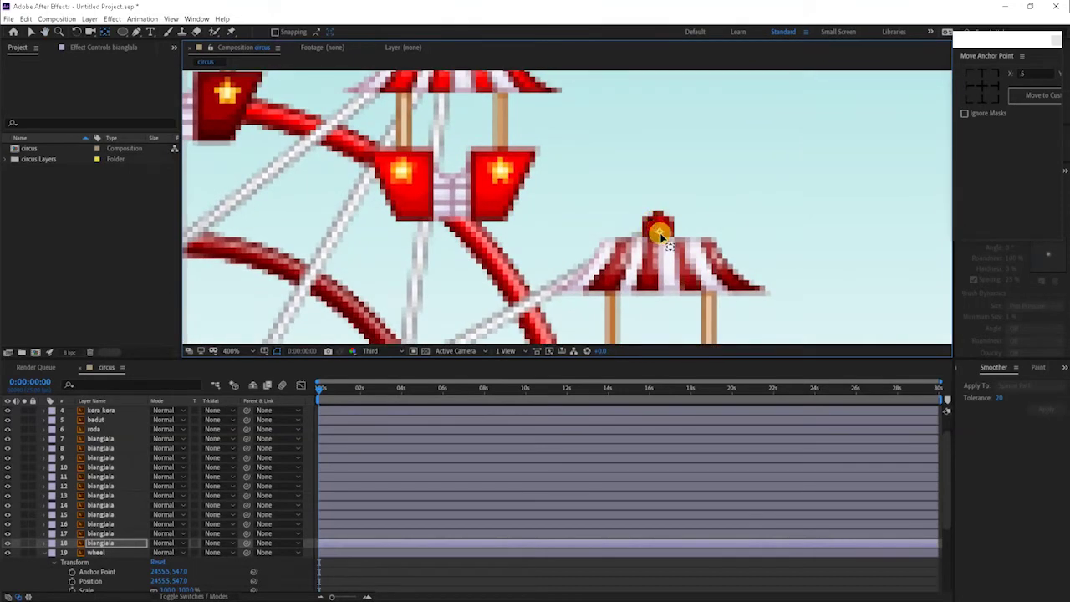
Hide bianglala layer 18 and move layer 17's anchor point to the red ball on top of its cabin.
{"action": "left_click", "coordinate": [9, 543]}
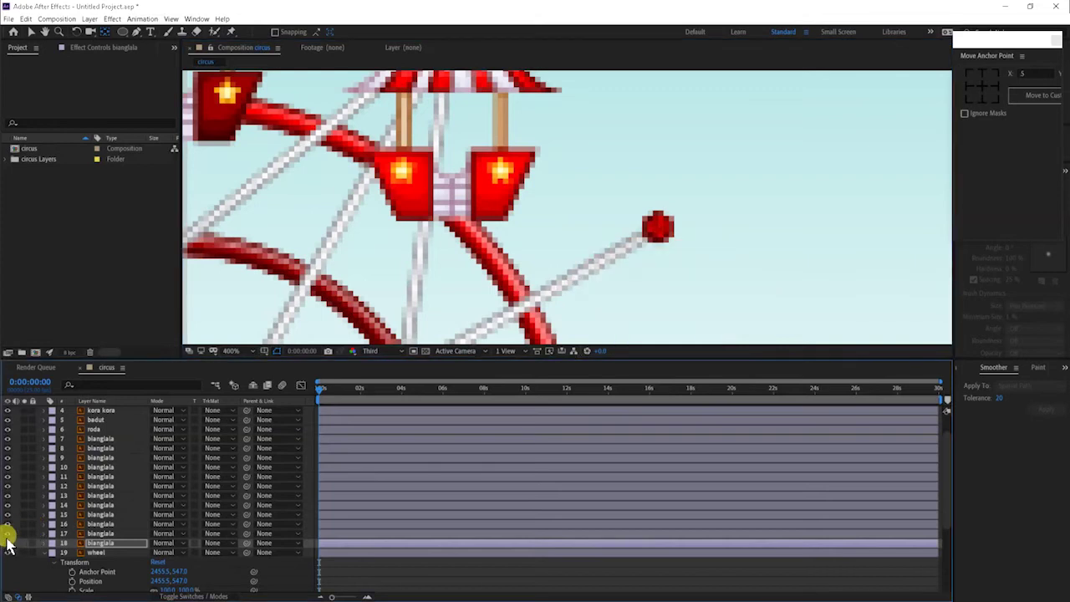
{"action": "left_click", "coordinate": [100, 535]}
{"action": "key", "text": "slash"}
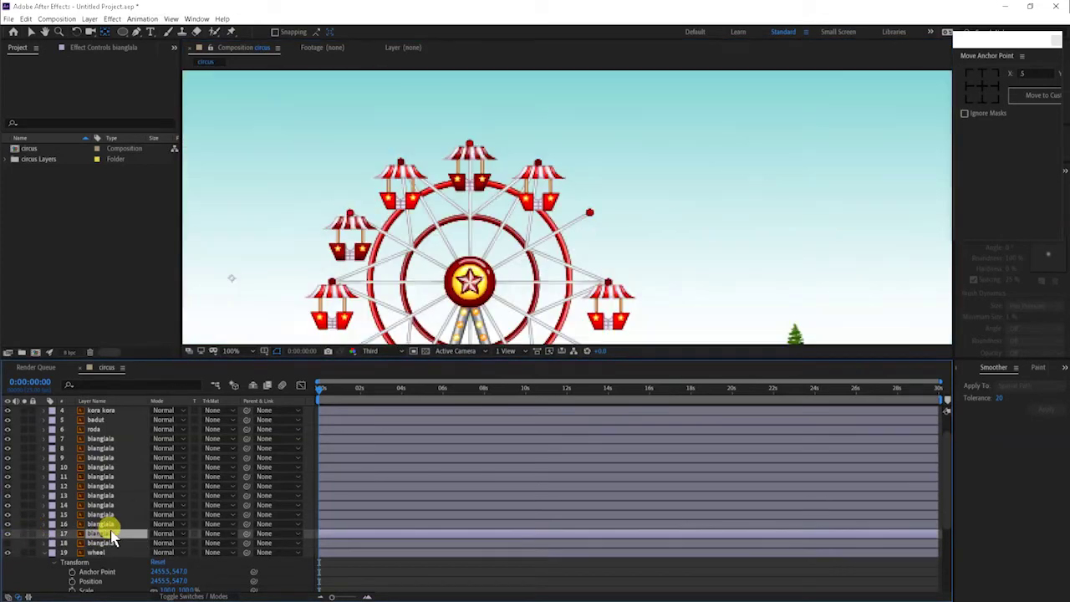
{"action": "left_click_drag", "start_coordinate": [573, 258], "coordinate": [578, 199]}
{"action": "left_click", "coordinate": [8, 533]}
{"action": "left_click", "coordinate": [8, 533]}
{"action": "left_click", "coordinate": [99, 533]}
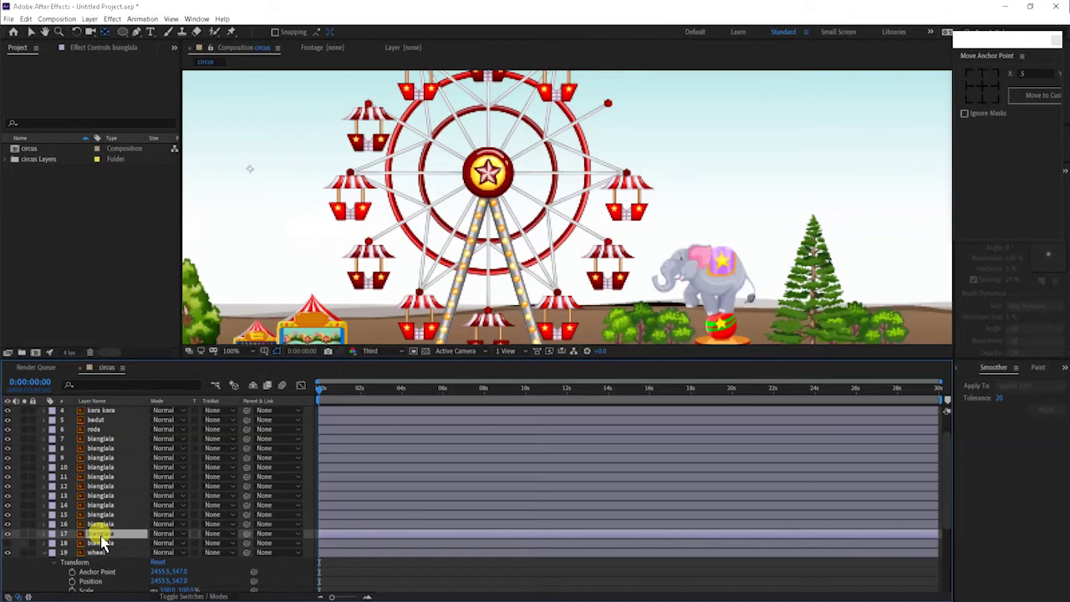
{"action": "left_click", "coordinate": [249, 174]}
{"action": "left_click", "coordinate": [595, 259]}
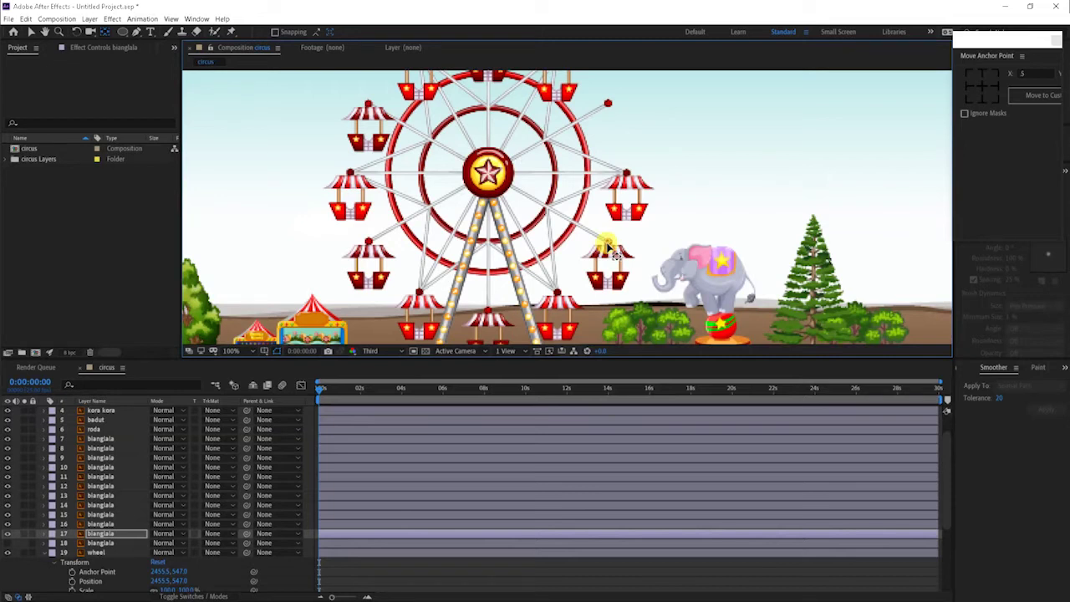
Hide bianglala layer 17 and move layer 16's anchor point to the red ball on top of its cabin.
{"action": "left_click_drag", "start_coordinate": [7, 534], "coordinate": [6, 524]}
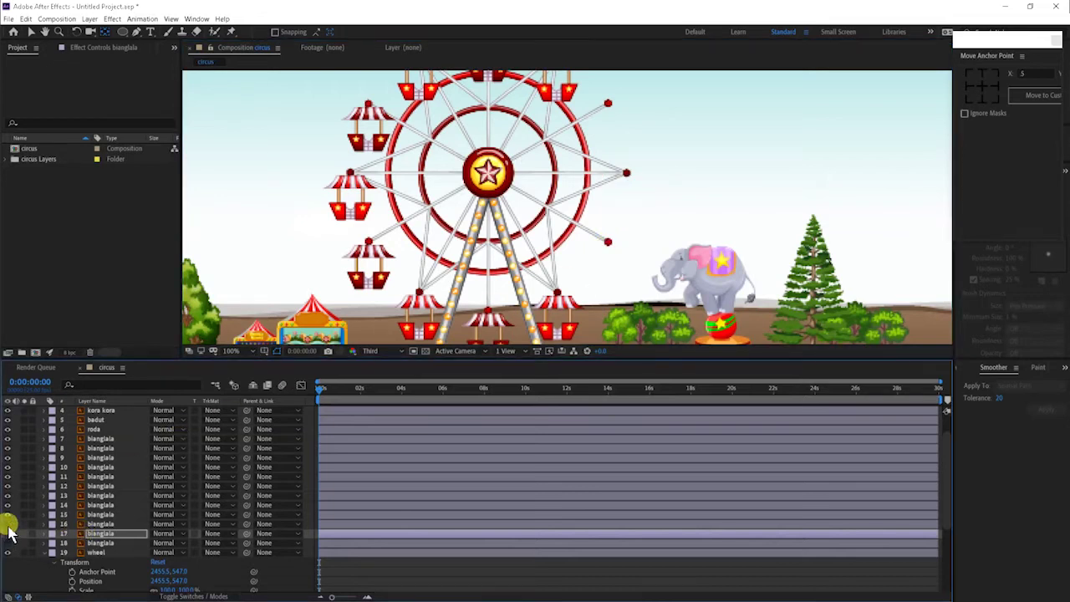
{"action": "left_click", "coordinate": [99, 523]}
{"action": "left_click", "coordinate": [8, 524]}
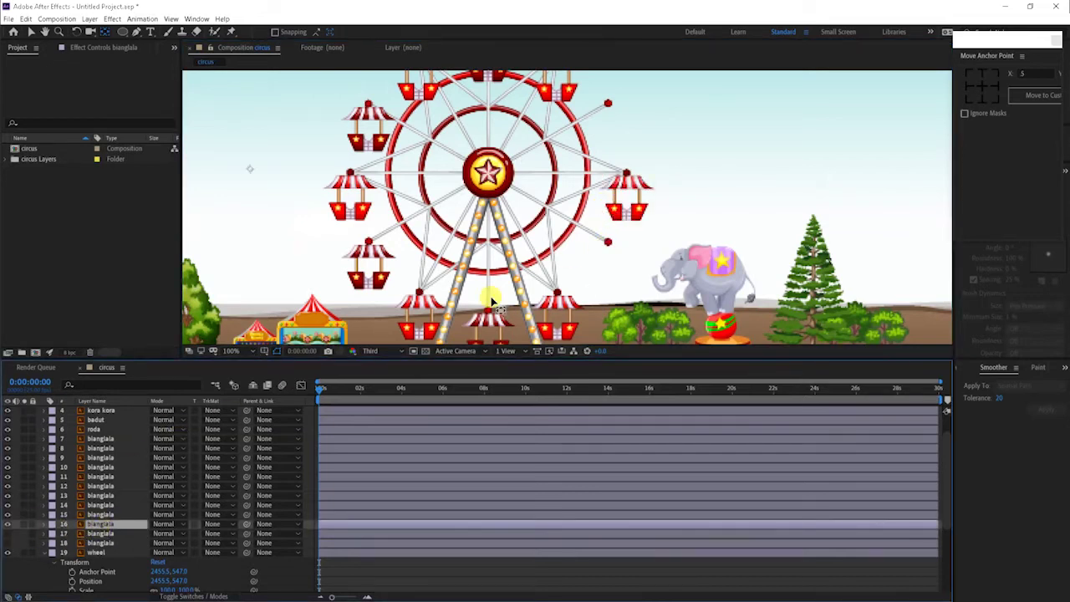
{"action": "left_click", "coordinate": [7, 523]}
{"action": "left_click", "coordinate": [8, 523]}
{"action": "left_click", "coordinate": [607, 188]}
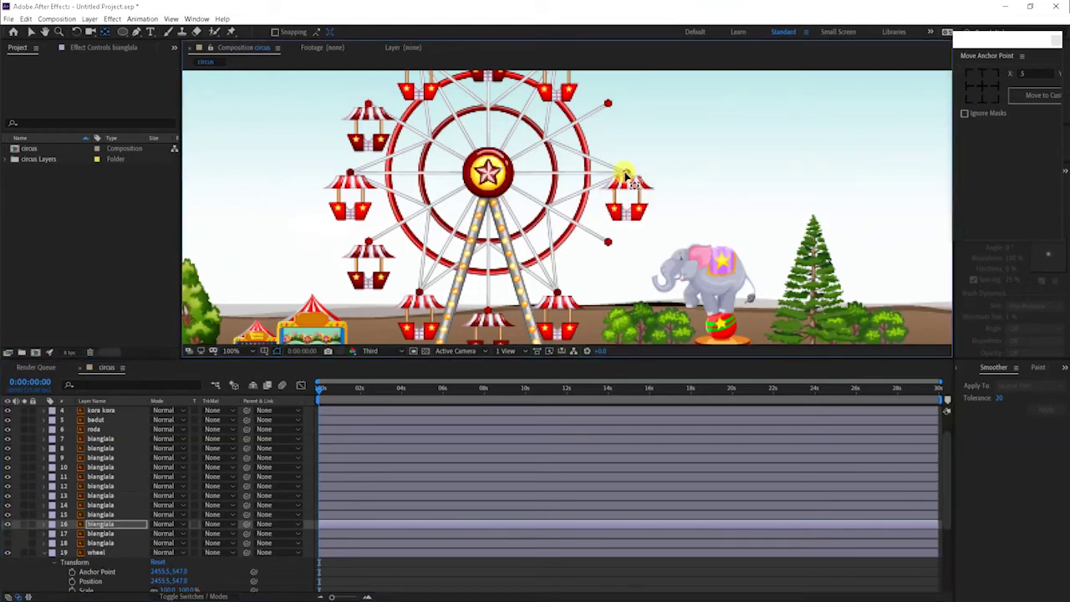
Move the anchor points of bianglala layers 15 to 7 onto the red balls of their cabins, hiding each finished layer before the next.
{"action": "left_click", "coordinate": [7, 523]}
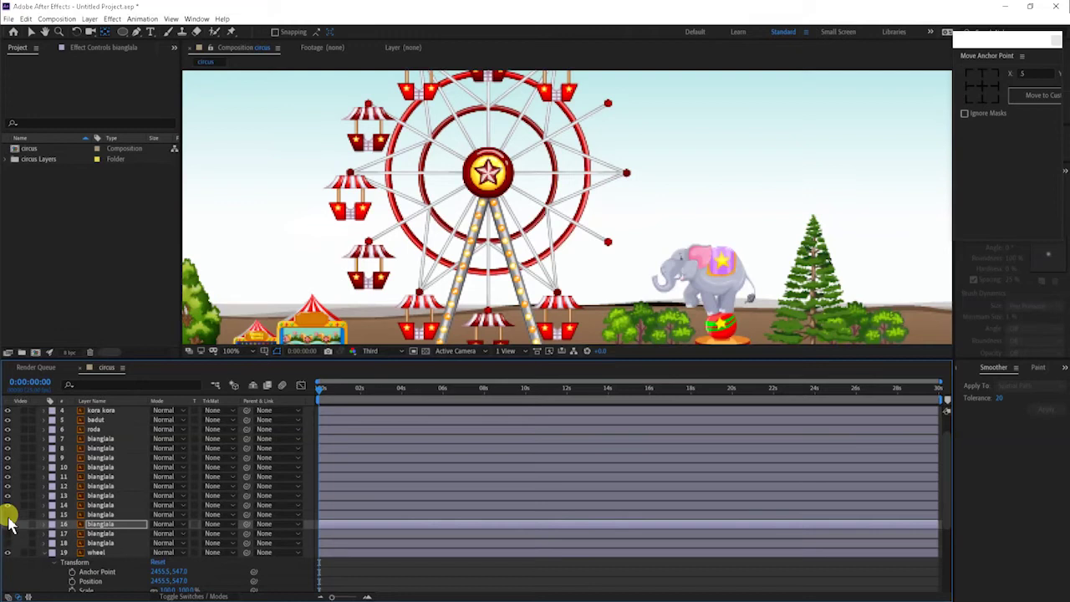
{"action": "left_click", "coordinate": [99, 513]}
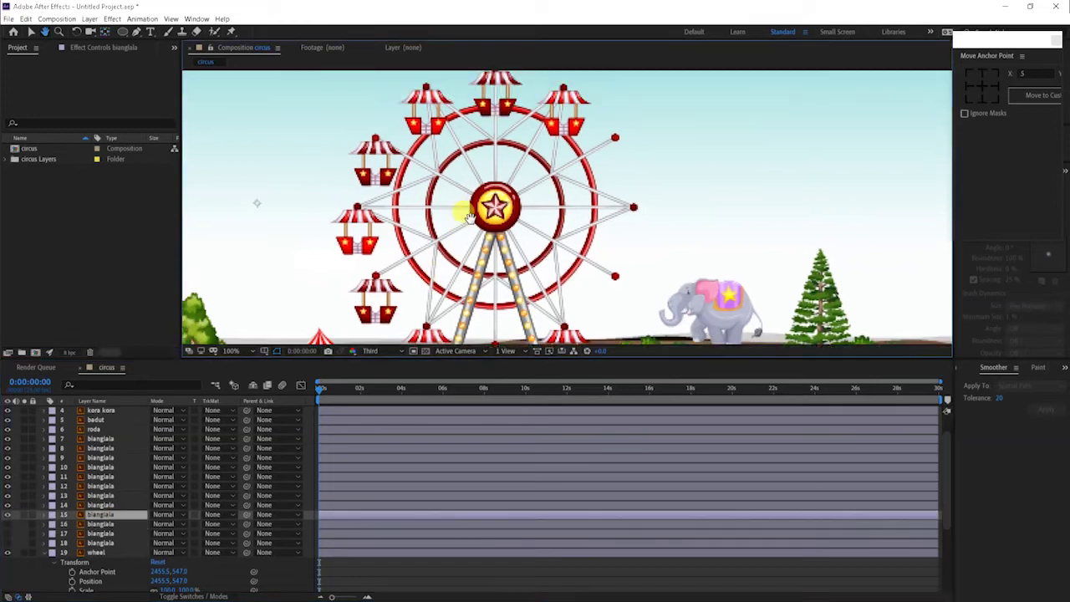
{"action": "key", "text": "y"}
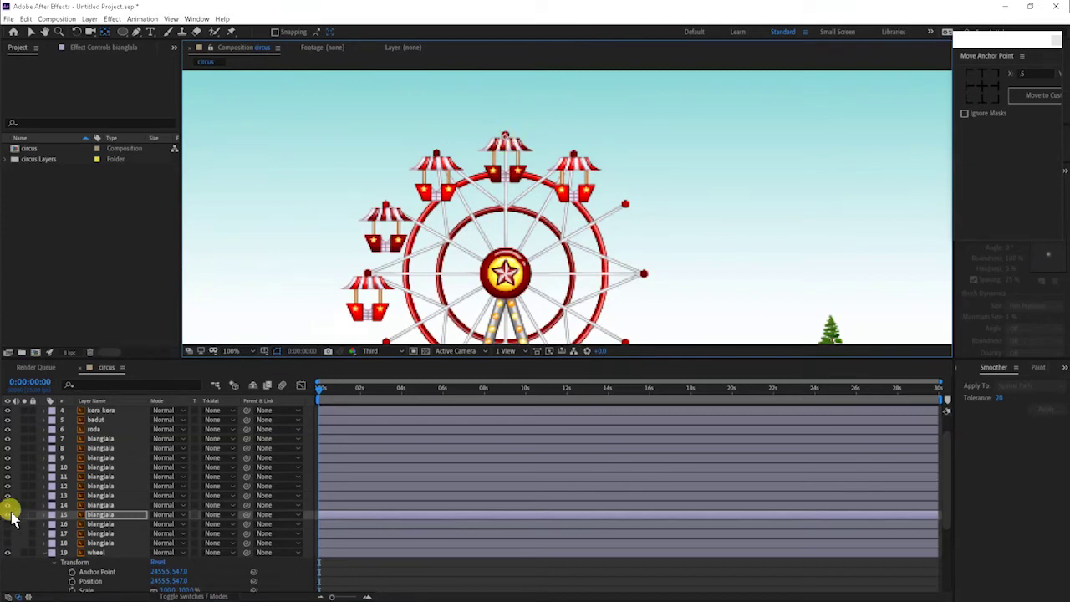
{"action": "left_click", "coordinate": [565, 138]}
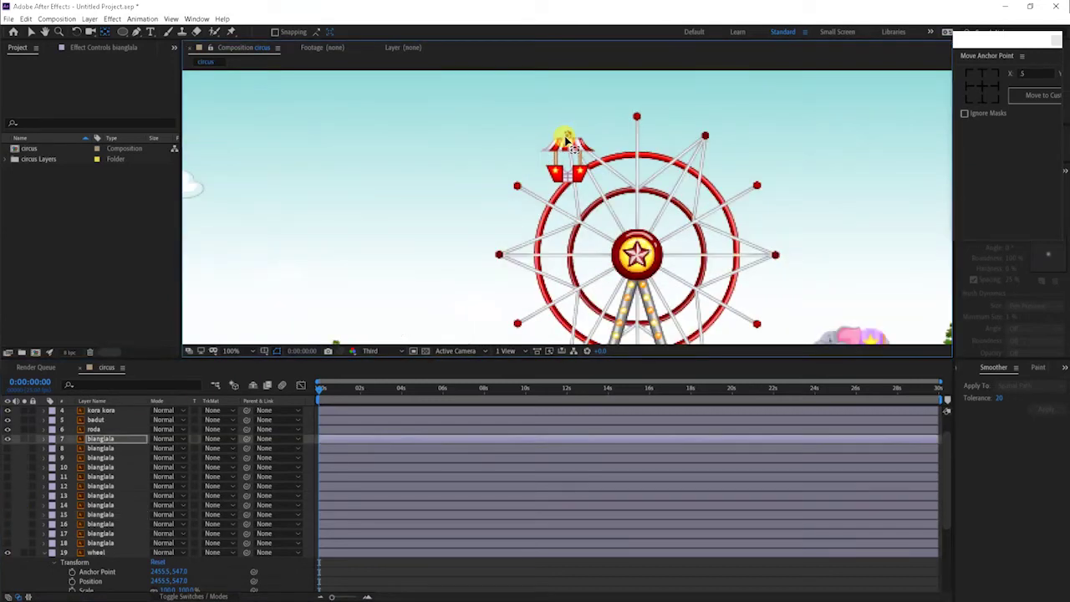
Make all the hidden bianglala cabin layers visible again.
{"action": "left_click", "coordinate": [8, 438]}
{"action": "left_click", "coordinate": [8, 438]}
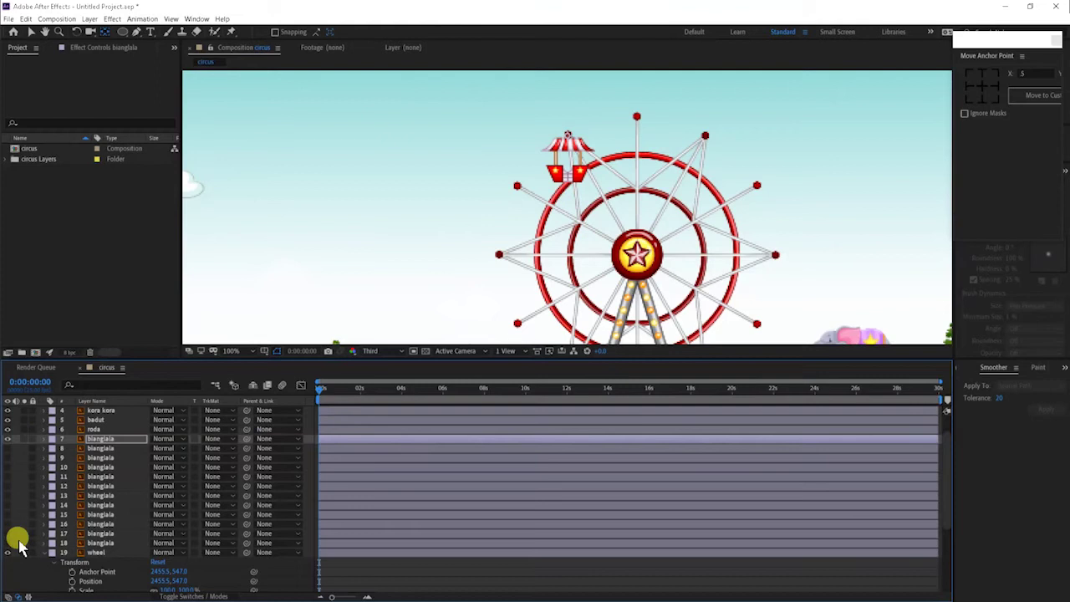
{"action": "left_click_drag", "start_coordinate": [7, 543], "coordinate": [10, 438]}
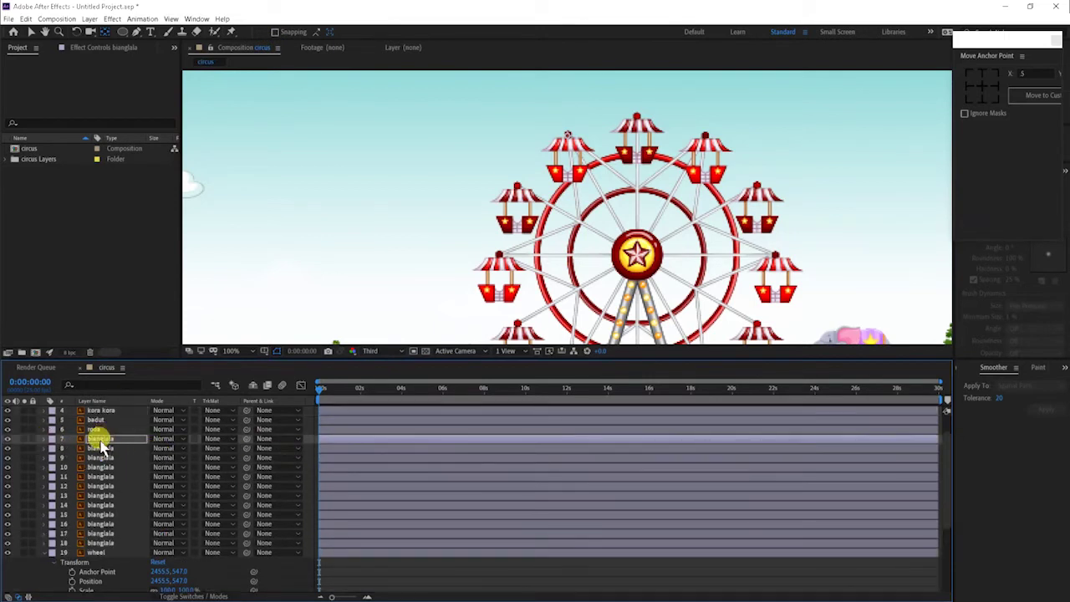
Select bianglala layers 7 to 18 and show the Rotation property of each.
{"action": "left_click", "coordinate": [101, 544], "text": "shift"}
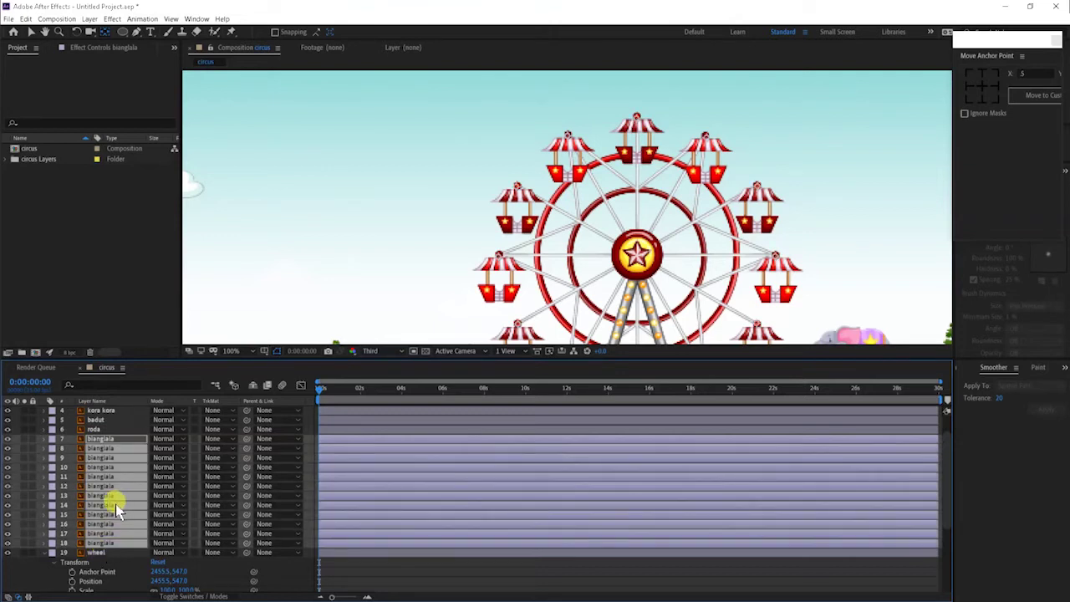
{"action": "key", "text": "r"}
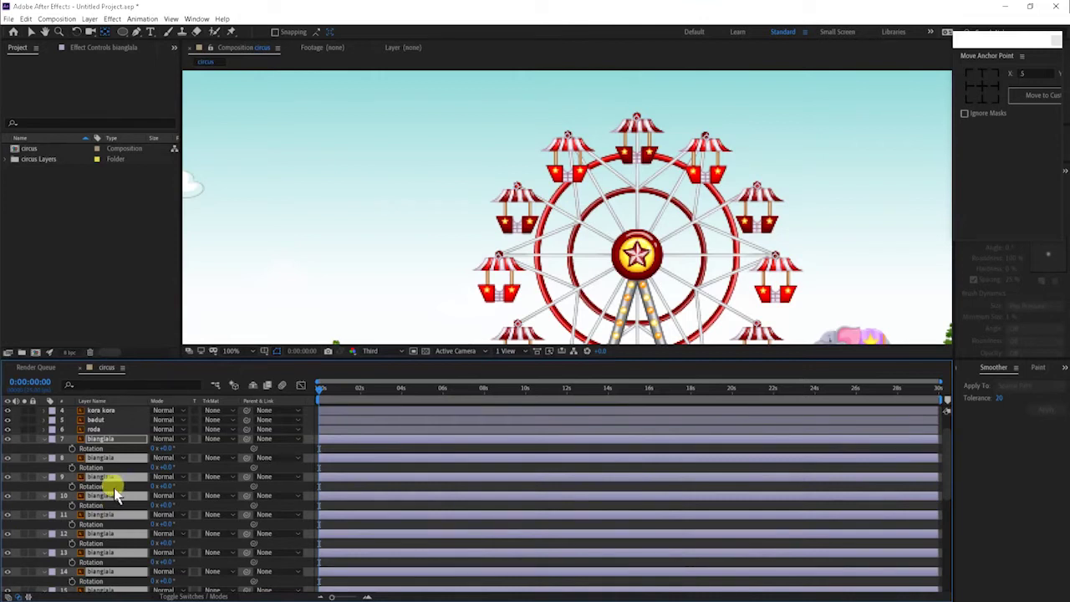
{"action": "scroll", "coordinate": [119, 443], "scroll_direction": "down", "scroll_amount": 3}
{"action": "scroll", "coordinate": [121, 456], "scroll_direction": "down", "scroll_amount": 3}
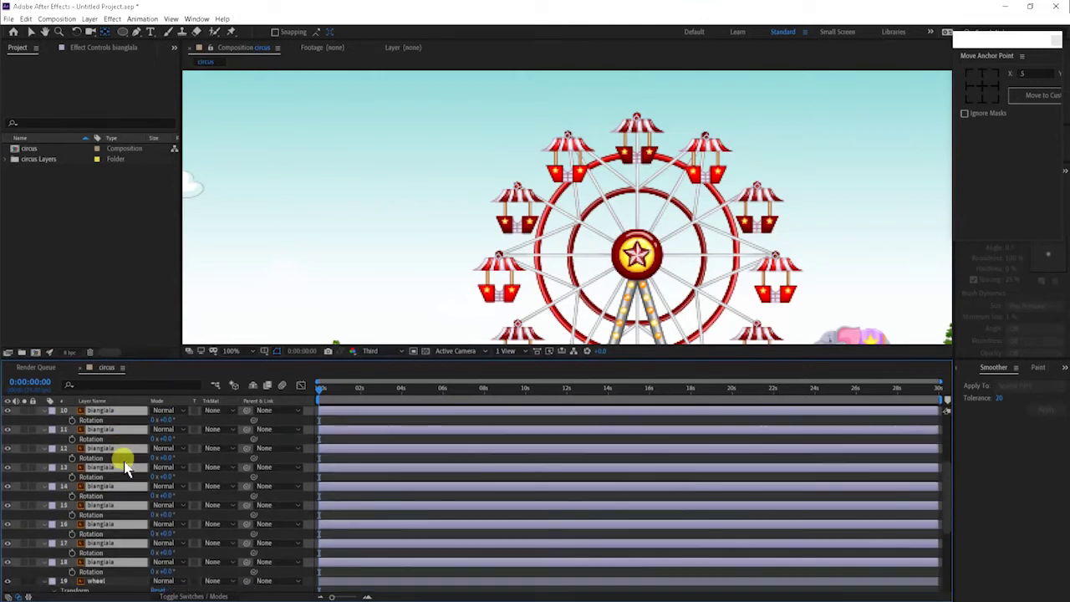
{"action": "scroll", "coordinate": [119, 476], "scroll_direction": "down", "scroll_amount": 3}
{"action": "scroll", "coordinate": [109, 510], "scroll_direction": "up", "scroll_amount": 3}
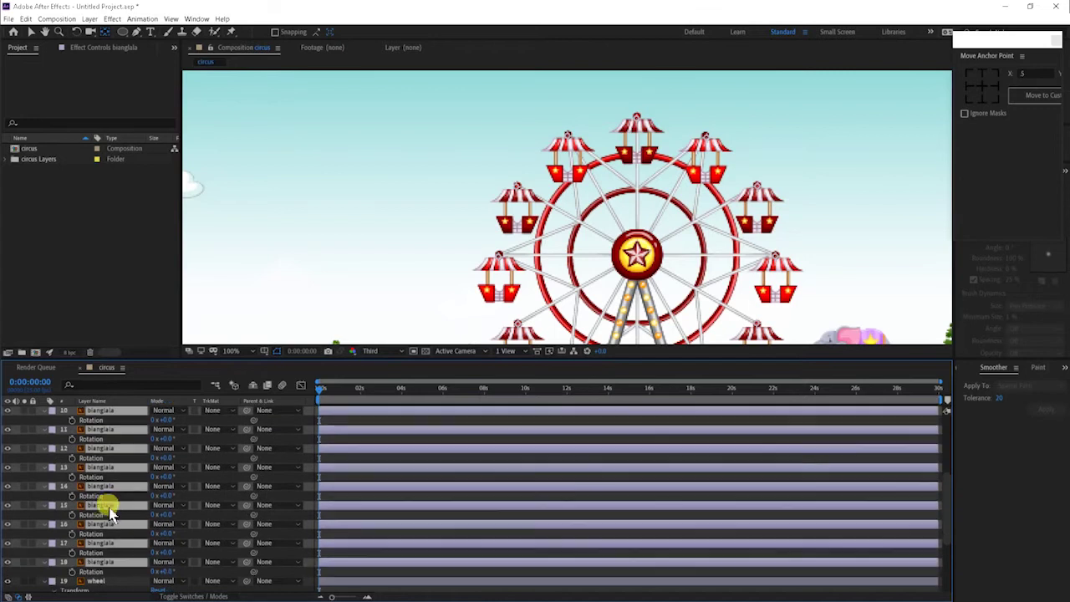
{"action": "scroll", "coordinate": [107, 468], "scroll_direction": "up", "scroll_amount": 3}
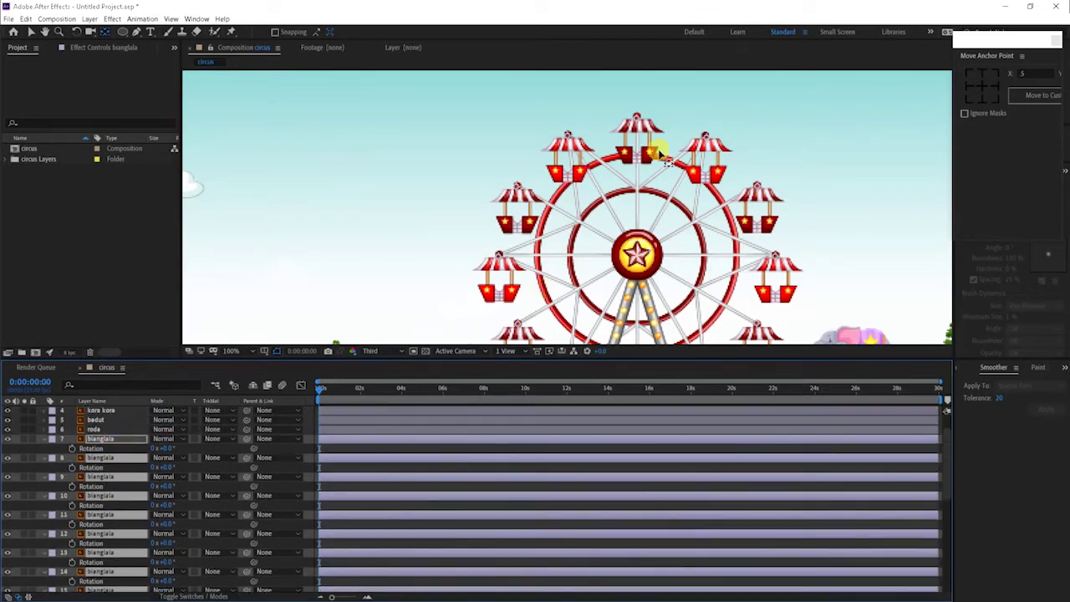
Enlarge the timeline area and parent all selected bianglala layers to the wheel layer.
{"action": "left_click_drag", "start_coordinate": [683, 262], "coordinate": [605, 146]}
{"action": "scroll", "coordinate": [254, 442], "scroll_direction": "down", "scroll_amount": 1}
{"action": "scroll", "coordinate": [255, 443], "scroll_direction": "up", "scroll_amount": 2}
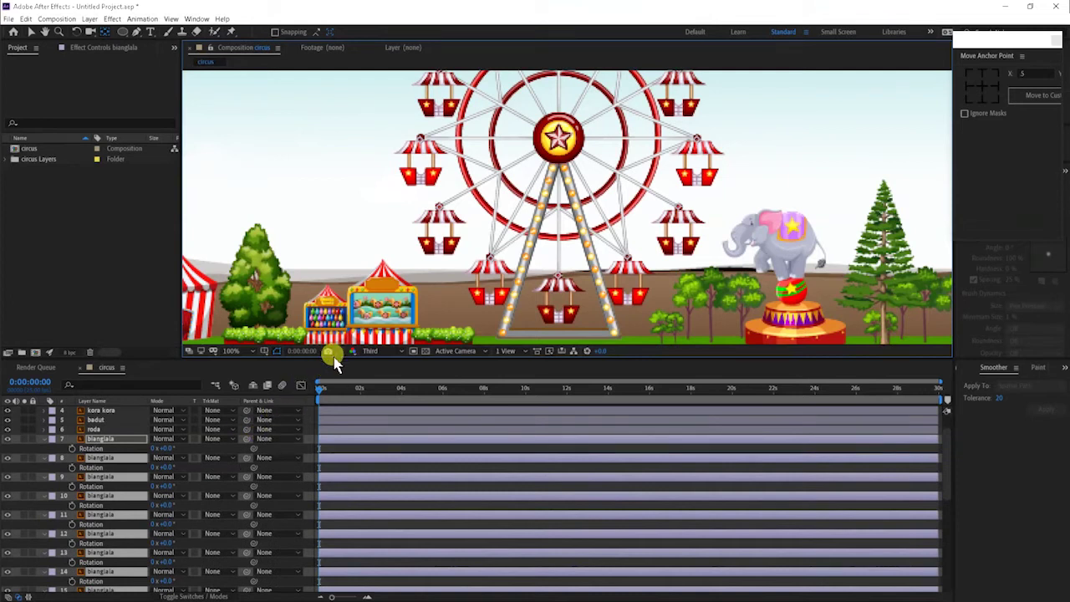
{"action": "left_click_drag", "start_coordinate": [332, 358], "coordinate": [401, 157]}
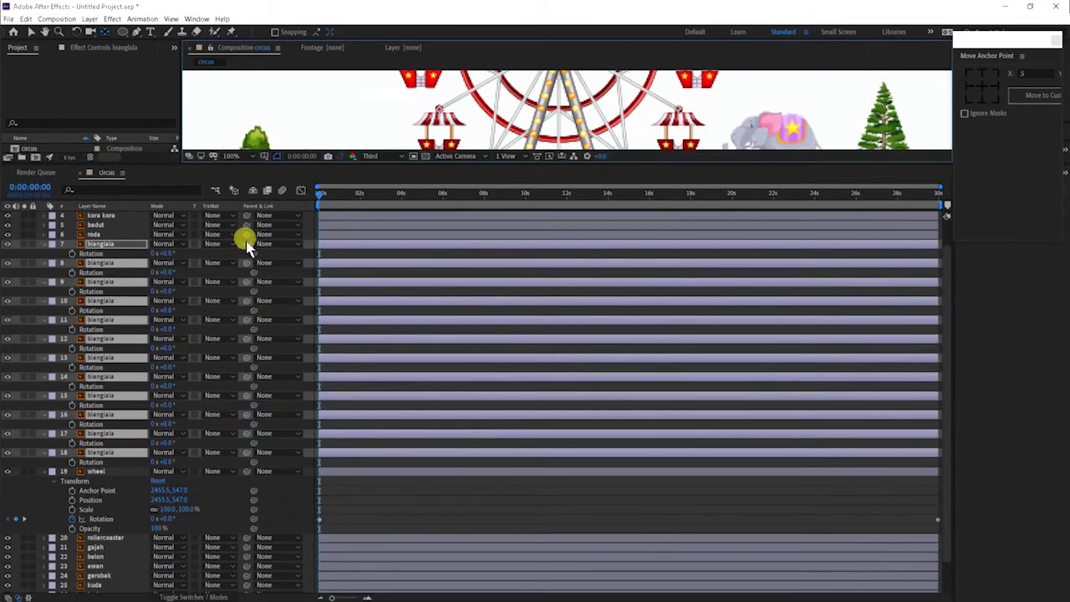
{"action": "left_click_drag", "start_coordinate": [248, 244], "coordinate": [103, 477]}
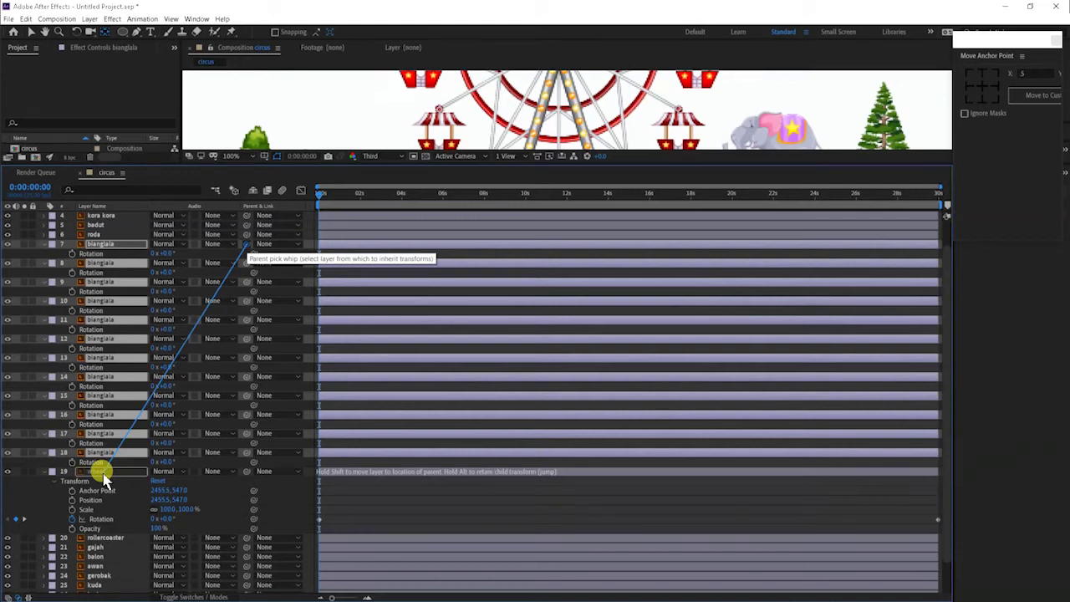
{"action": "left_click_drag", "start_coordinate": [103, 477], "coordinate": [103, 475]}
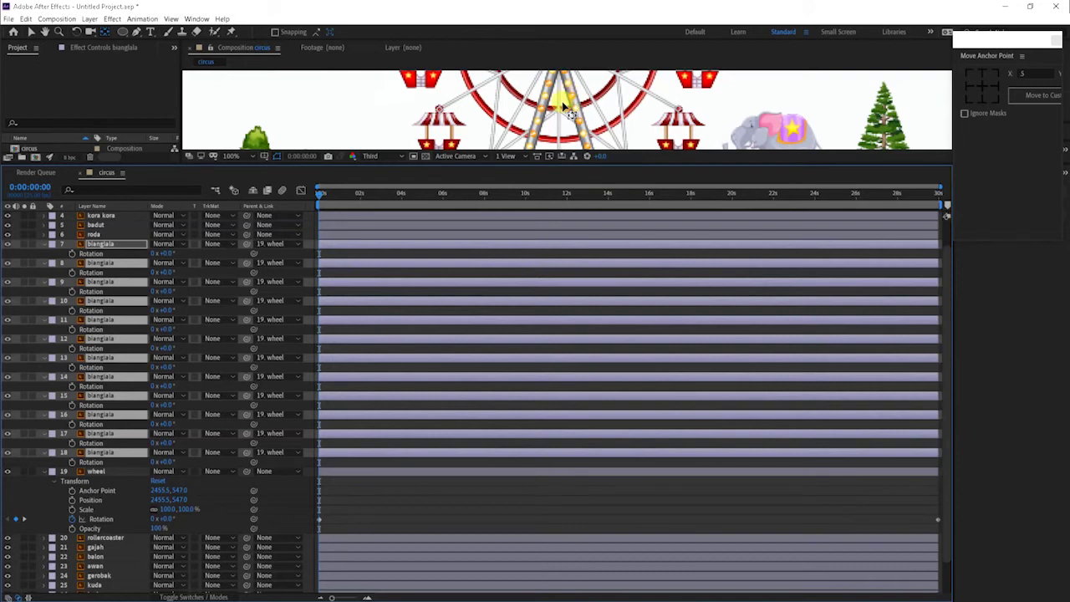
Restore the composition view's height and scrub the timeline to check how the parented cabins move with the wheel, returning to the start.
{"action": "left_click_drag", "start_coordinate": [445, 164], "coordinate": [428, 349]}
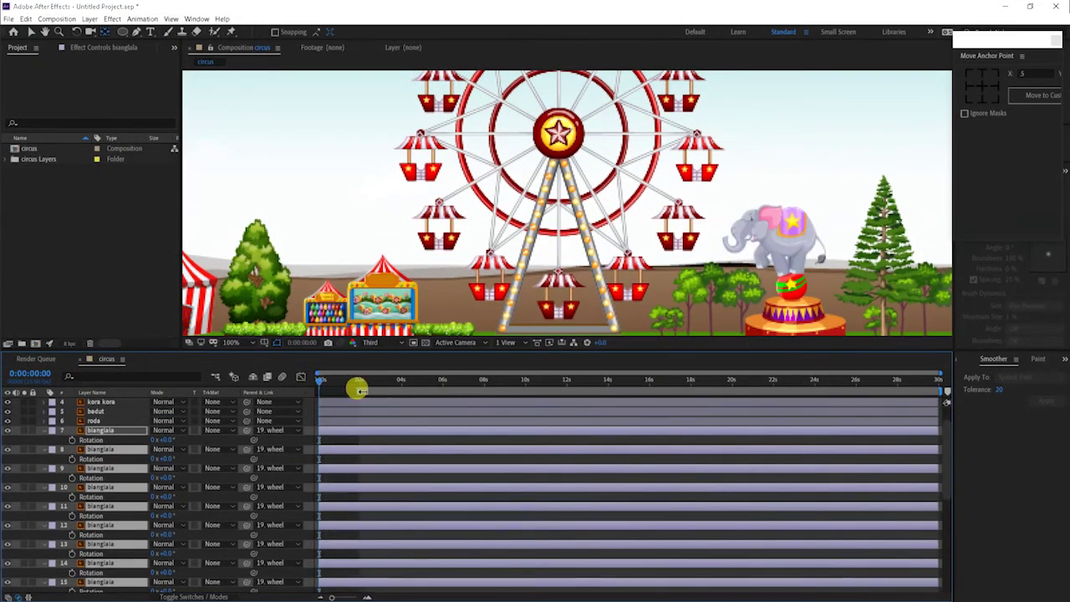
{"action": "mouse_move", "coordinate": [323, 377]}
{"action": "left_mouse_down"}
{"action": "mouse_move", "coordinate": [367, 393]}
{"action": "mouse_move", "coordinate": [334, 377]}
{"action": "mouse_move", "coordinate": [296, 380]}
{"action": "mouse_move", "coordinate": [336, 377]}
{"action": "left_mouse_up"}
{"action": "left_click_drag", "start_coordinate": [401, 378], "coordinate": [516, 379]}
{"action": "left_click_drag", "start_coordinate": [370, 397], "coordinate": [282, 396]}
Keyframe the selected bianglala layers' Rotation from 0 at 0:00:00:00 to -1 revolution at 0:00:29:24.
{"action": "scroll", "coordinate": [335, 414], "scroll_direction": "up", "scroll_amount": 2}
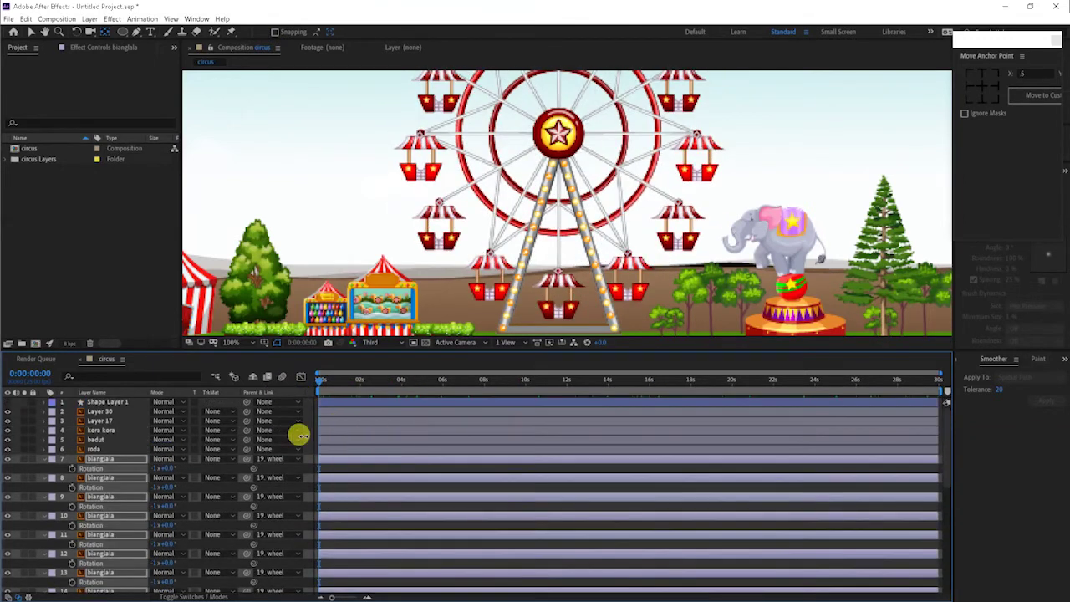
{"action": "left_click", "coordinate": [73, 469]}
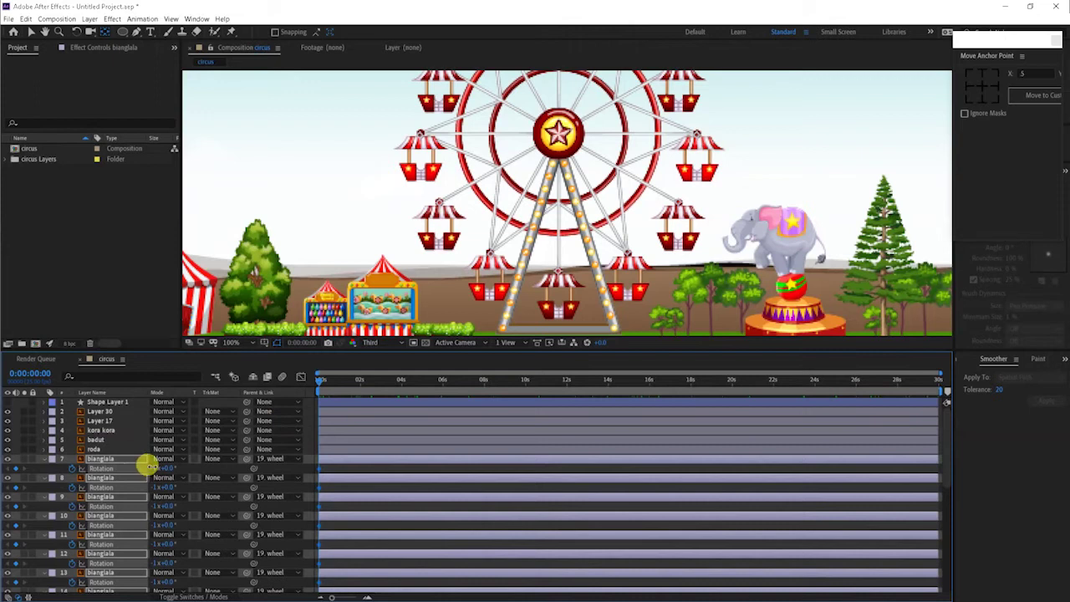
{"action": "left_click", "coordinate": [153, 467]}
{"action": "left_click", "coordinate": [938, 380]}
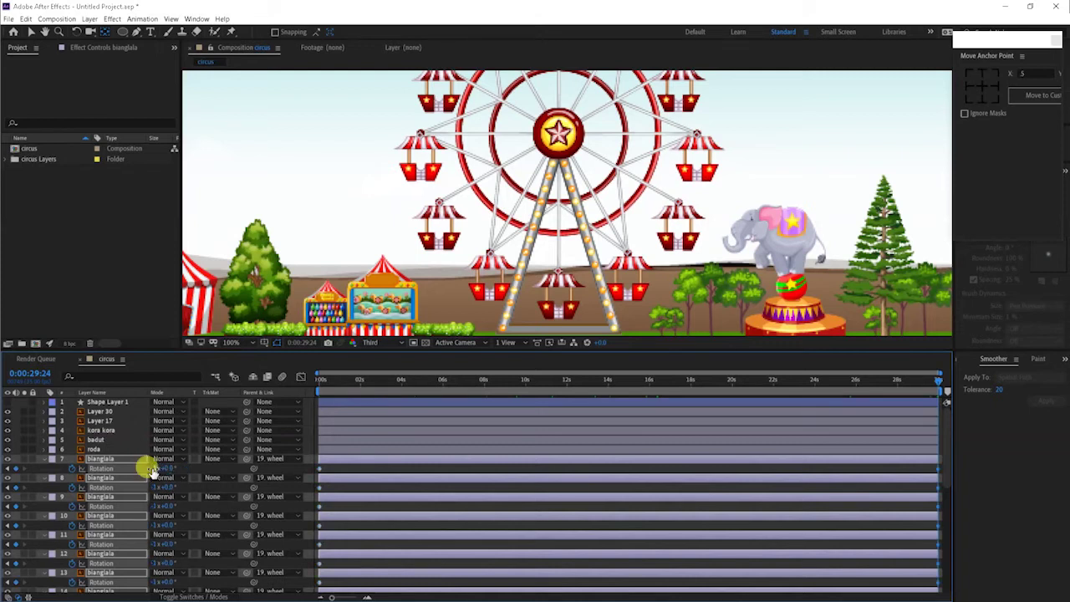
Scrub through the Ferris wheel animation, return to the start and collapse the bianglala layers' properties.
{"action": "left_click_drag", "start_coordinate": [938, 385], "coordinate": [466, 400]}
{"action": "left_click_drag", "start_coordinate": [571, 407], "coordinate": [361, 380]}
{"action": "left_click_drag", "start_coordinate": [294, 367], "coordinate": [285, 370]}
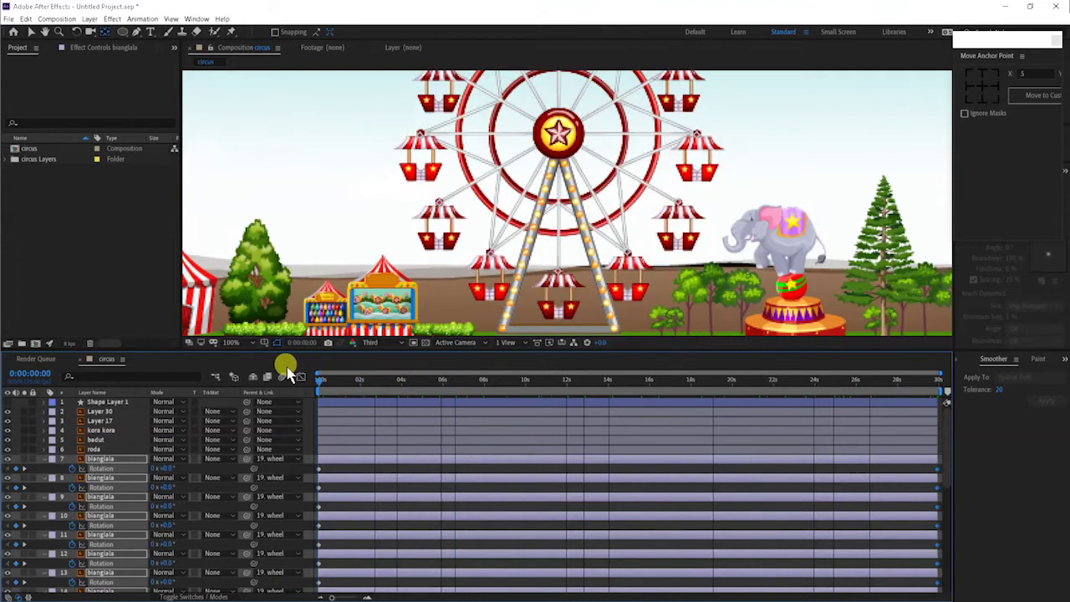
{"action": "left_click", "coordinate": [41, 460]}
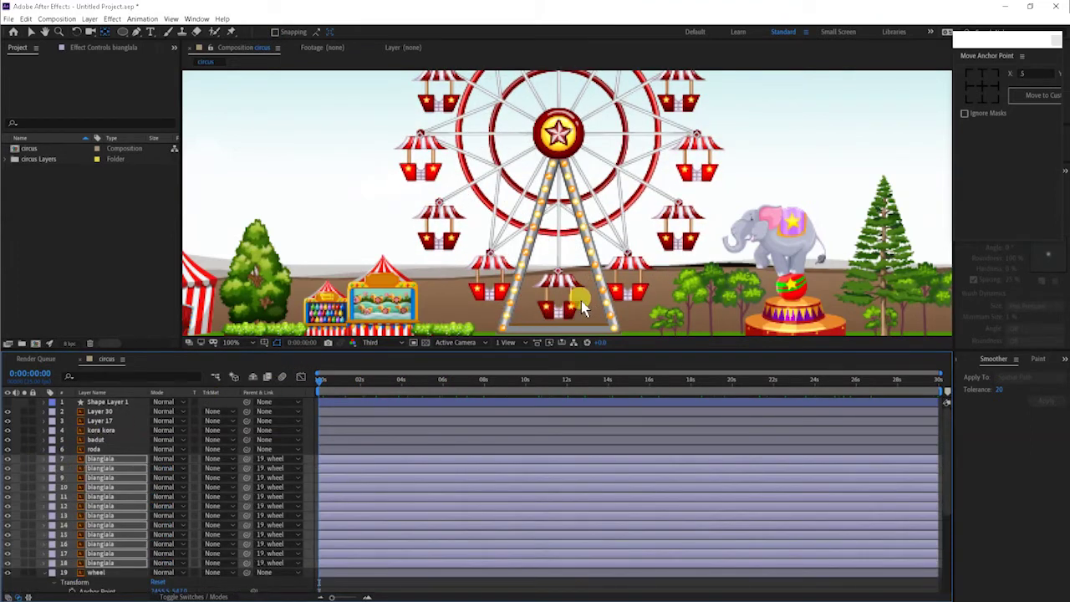
Identify the badut and roda layers and examine the clown and his unicycle wheel up close.
{"action": "scroll", "coordinate": [583, 305], "scroll_direction": "down", "scroll_amount": 1}
{"action": "key", "text": "space"}
{"action": "left_click_drag", "start_coordinate": [403, 283], "coordinate": [600, 298]}
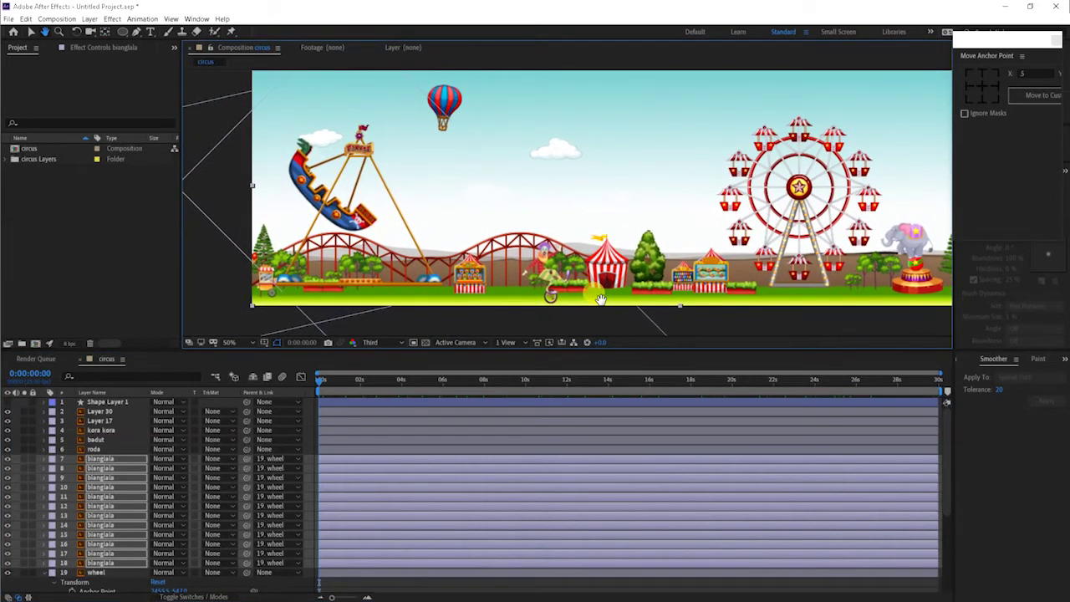
{"action": "key", "text": "y"}
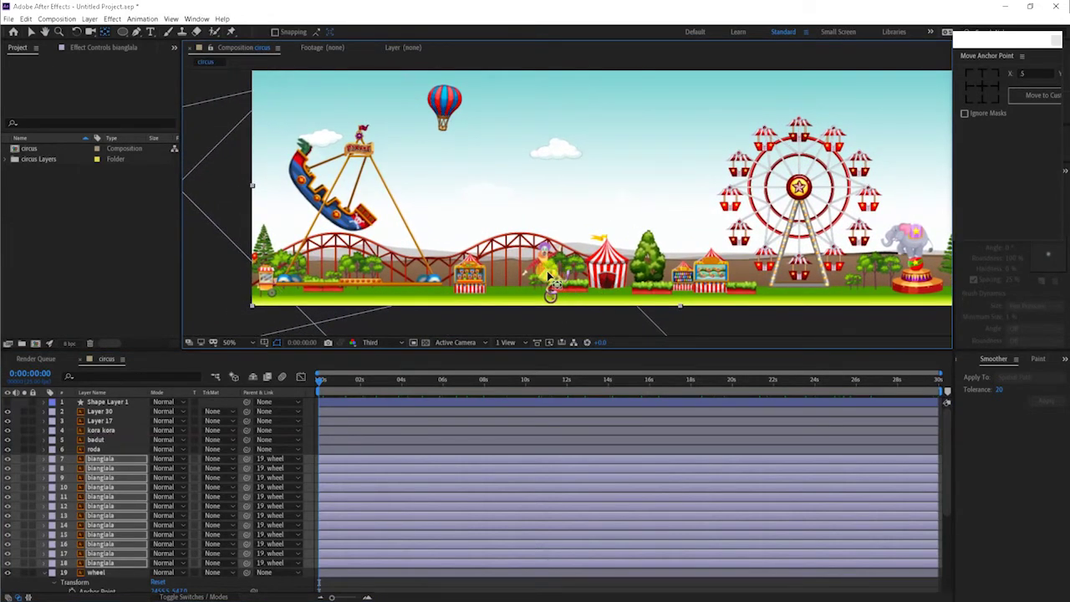
{"action": "left_click", "coordinate": [112, 441]}
{"action": "left_click", "coordinate": [99, 451]}
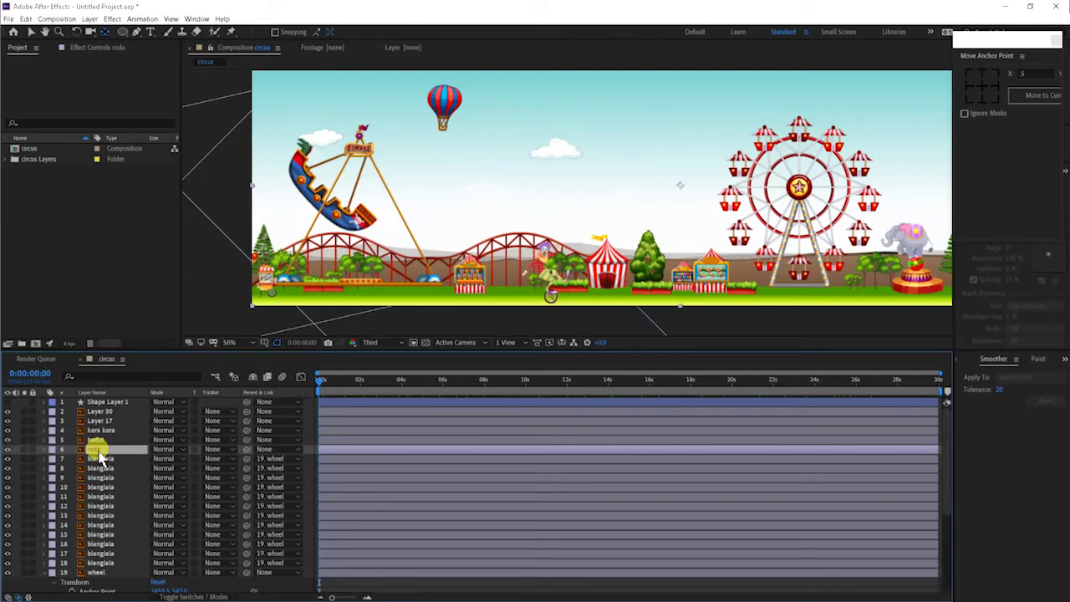
{"action": "key", "text": "."}
{"action": "key", "text": "space"}
{"action": "left_click_drag", "start_coordinate": [556, 291], "coordinate": [580, 176]}
{"action": "scroll", "coordinate": [573, 199], "scroll_direction": "up", "scroll_amount": 2}
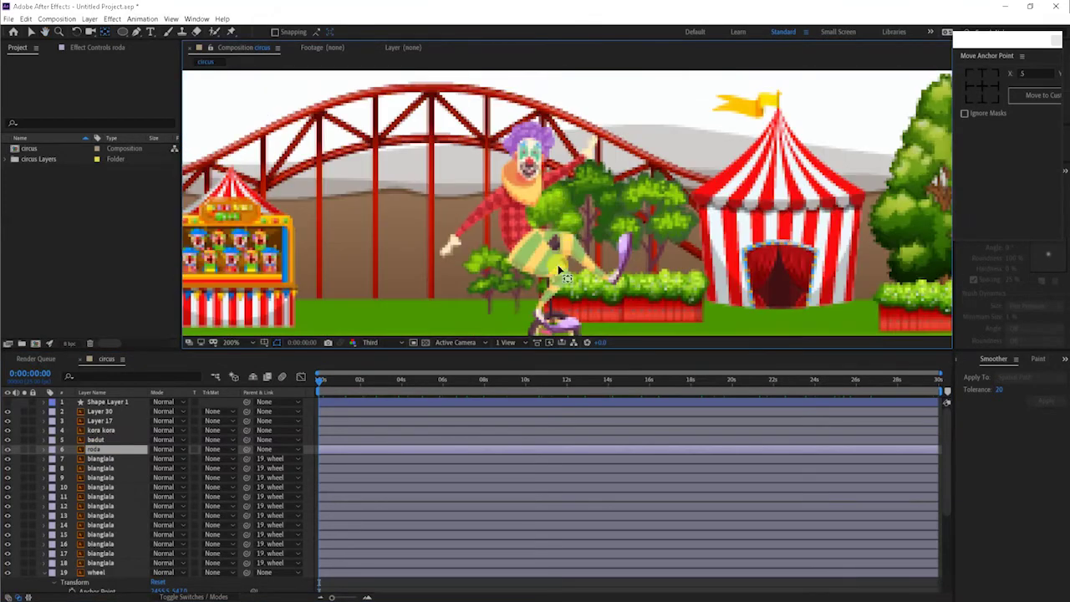
Move the badut and roda layers together to in front of the pirate ship and bring both to the front of the layer stack.
{"action": "key", "text": "v"}
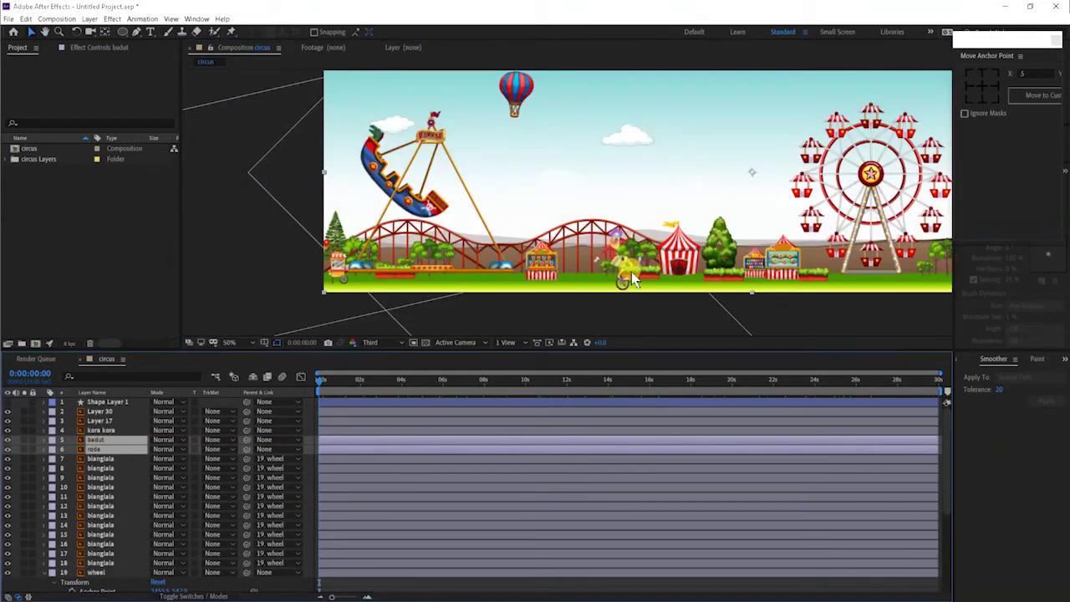
{"action": "left_click_drag", "start_coordinate": [631, 279], "coordinate": [387, 268]}
{"action": "key", "text": "ctrl+shift+]"}
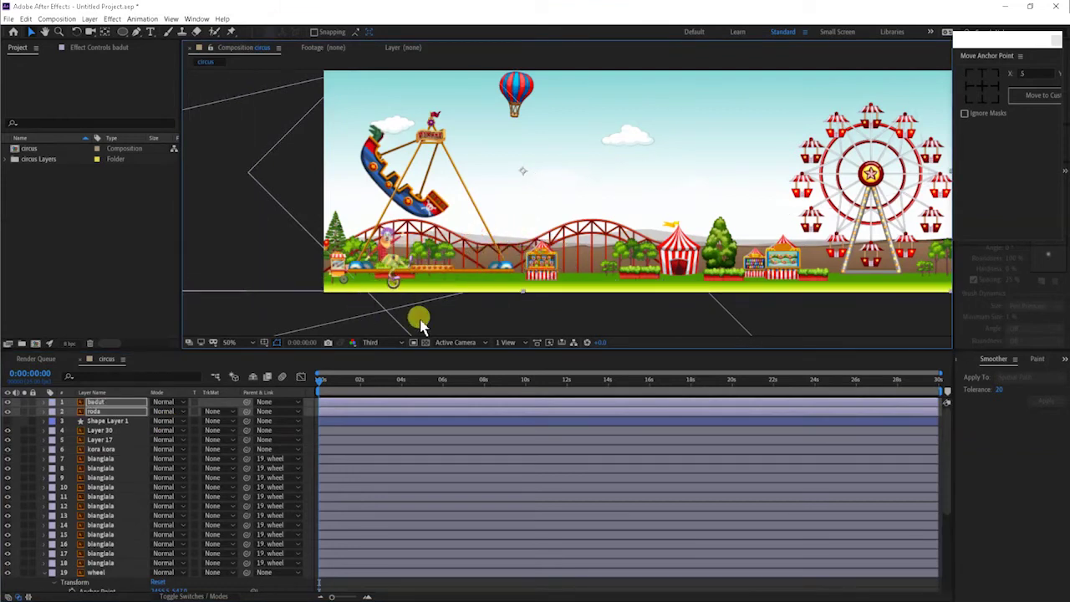
{"action": "left_click_drag", "start_coordinate": [468, 310], "coordinate": [280, 331]}
{"action": "left_click_drag", "start_coordinate": [807, 267], "coordinate": [443, 262]}
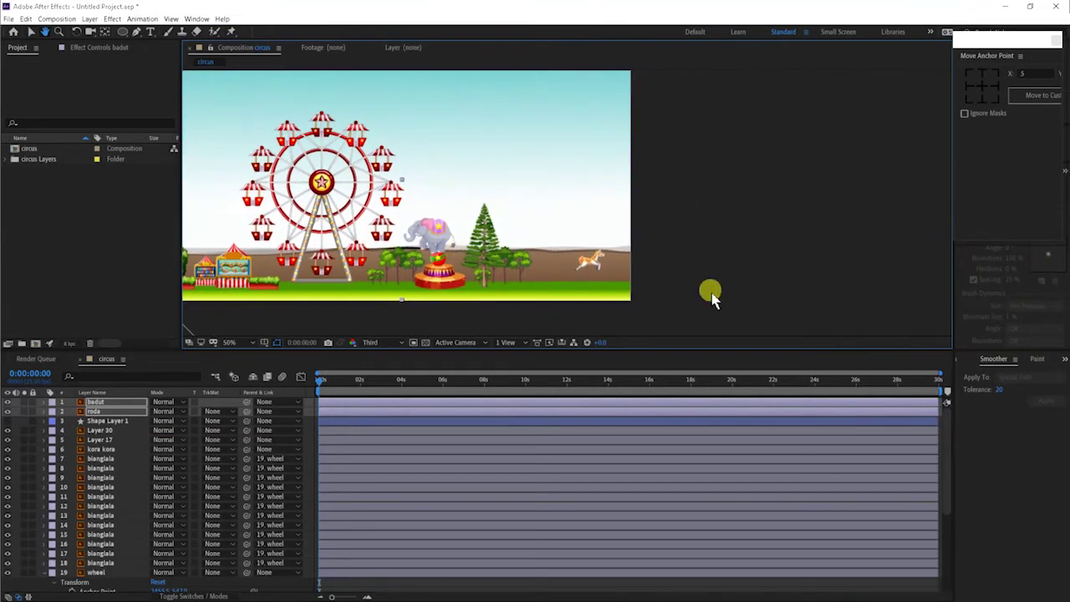
{"action": "left_click_drag", "start_coordinate": [329, 260], "coordinate": [586, 247]}
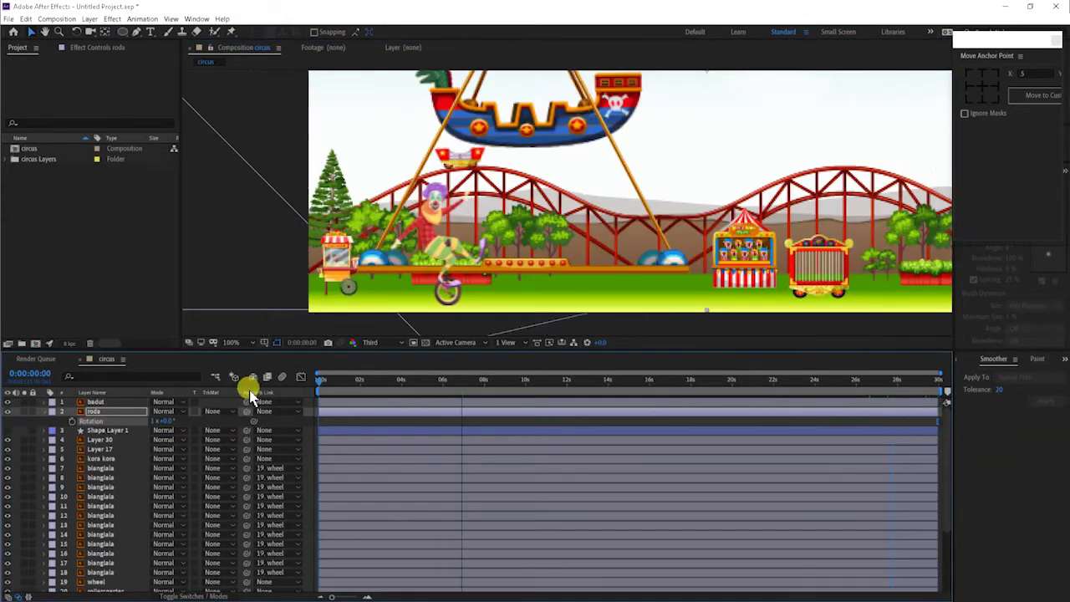
Move the anchor point of the roda layer to the hub of the clown's unicycle wheel.
{"action": "left_click_drag", "start_coordinate": [473, 261], "coordinate": [445, 301]}
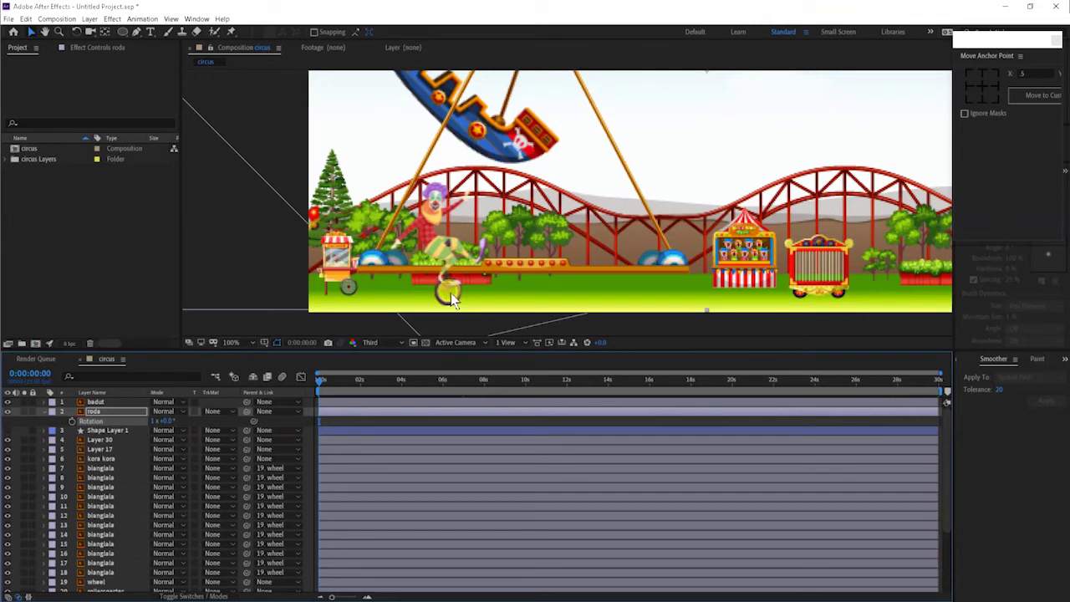
{"action": "key", "text": "r"}
{"action": "left_click_drag", "start_coordinate": [749, 164], "coordinate": [762, 193]}
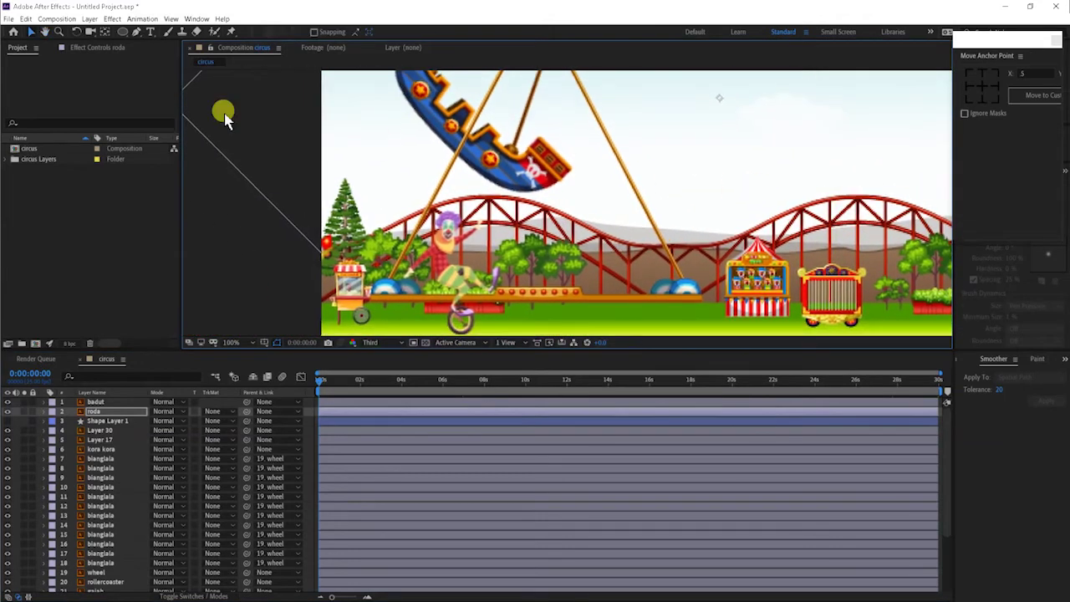
{"action": "key", "text": "y"}
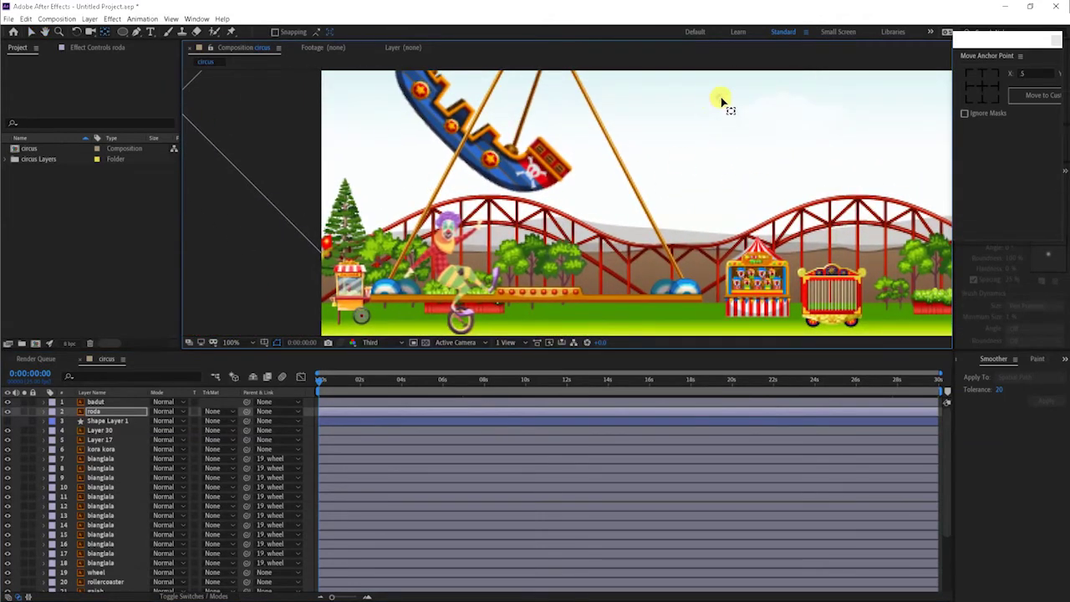
{"action": "left_click", "coordinate": [460, 322]}
{"action": "left_click_drag", "start_coordinate": [461, 324], "coordinate": [496, 292]}
{"action": "scroll", "coordinate": [504, 306], "scroll_direction": "up", "scroll_amount": 3}
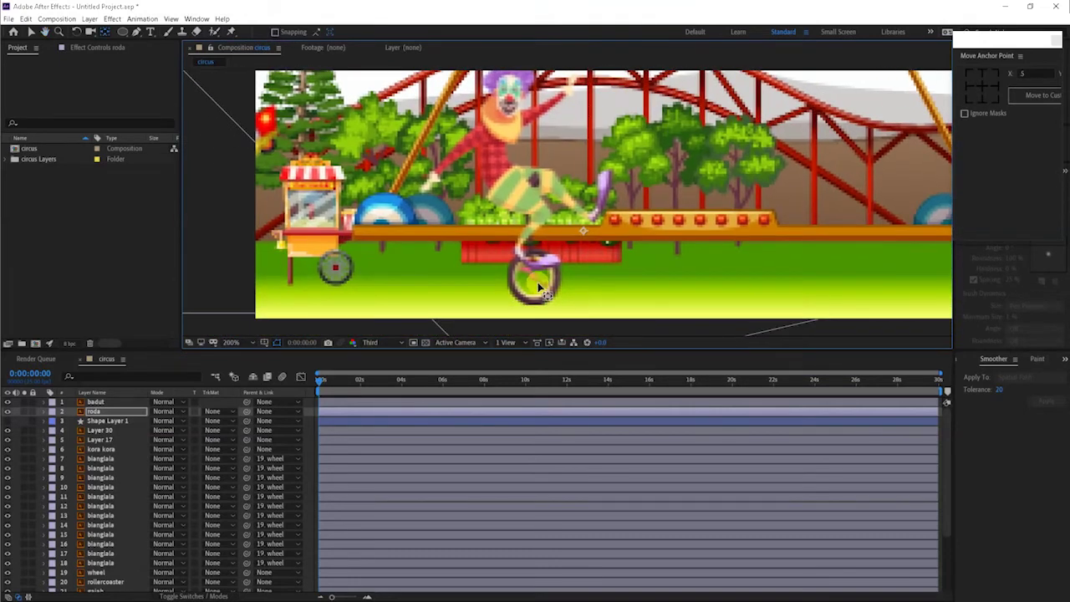
{"action": "left_click", "coordinate": [584, 237]}
{"action": "left_click_drag", "start_coordinate": [585, 236], "coordinate": [545, 281]}
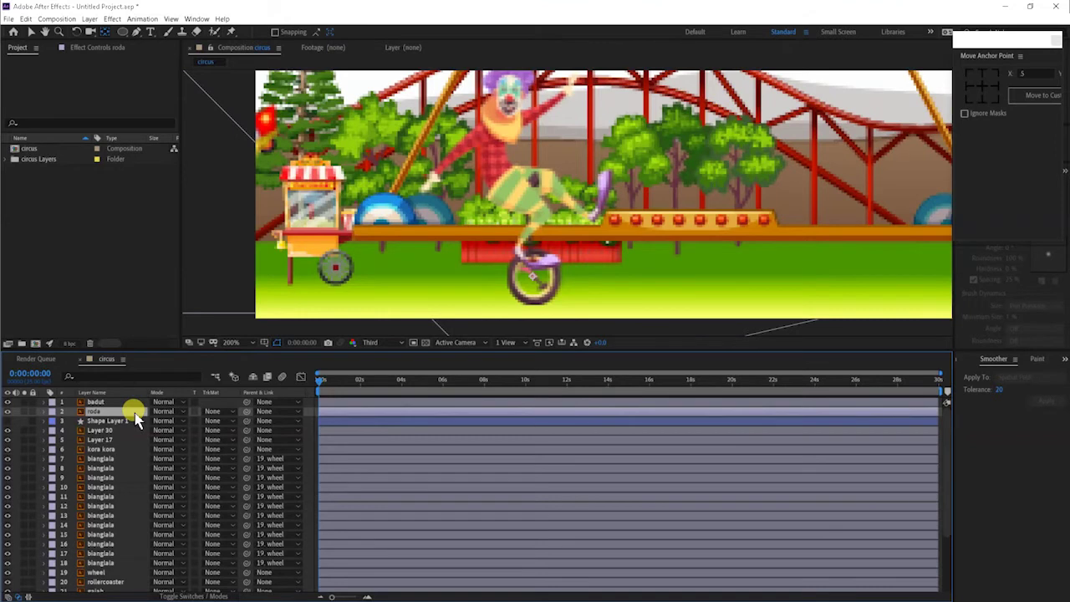
Keyframe the roda layer's Rotation from 0 at 0:00:00:00 to 1 revolution at 0:00:29:24 and return to the start.
{"action": "key", "text": "r"}
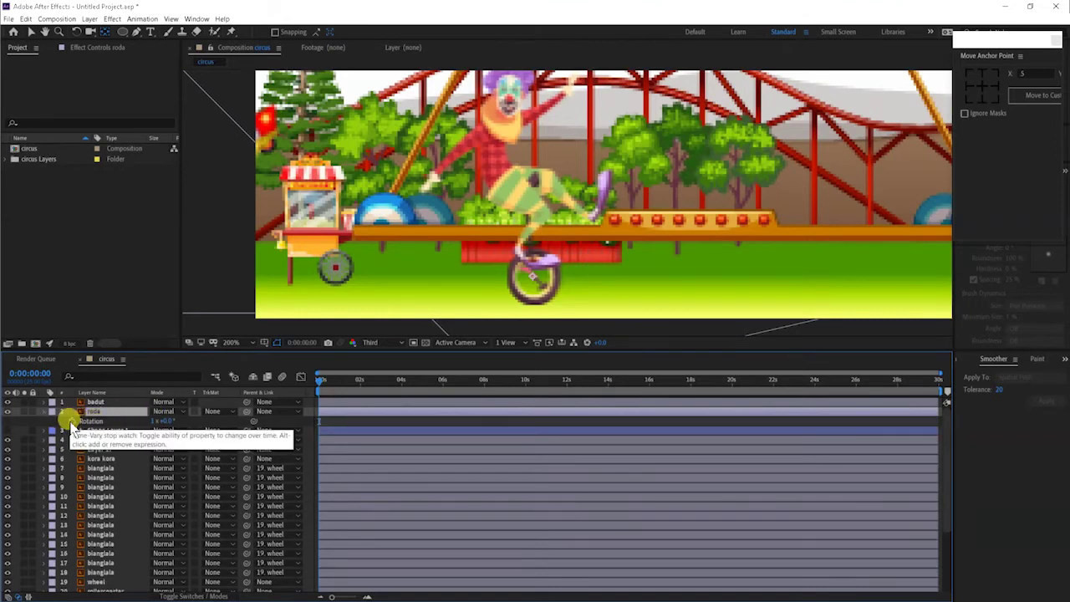
{"action": "left_click", "coordinate": [72, 421]}
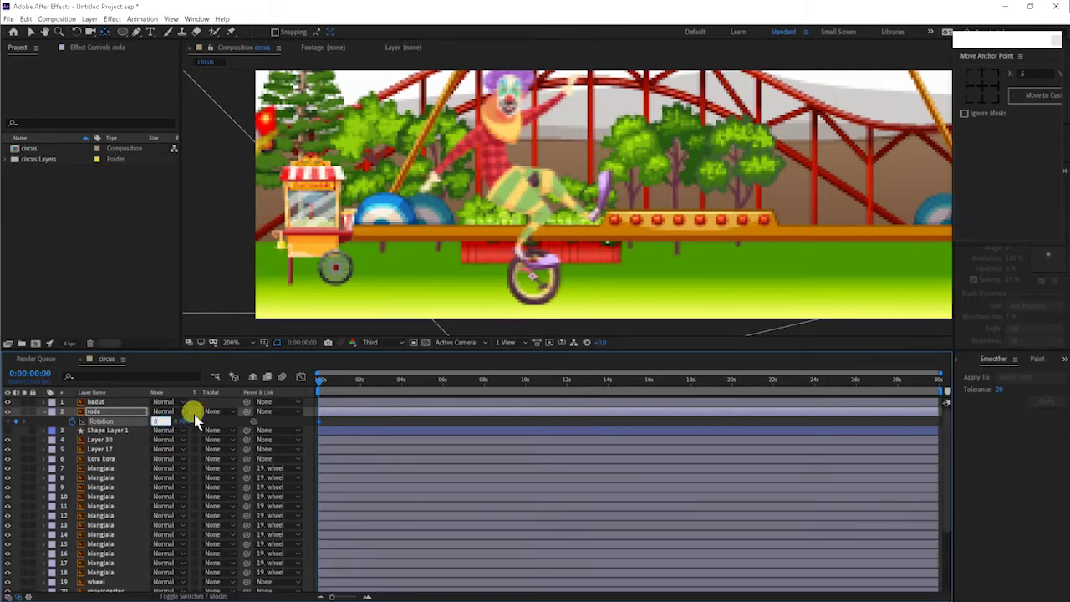
{"action": "left_click_drag", "start_coordinate": [320, 383], "coordinate": [948, 396]}
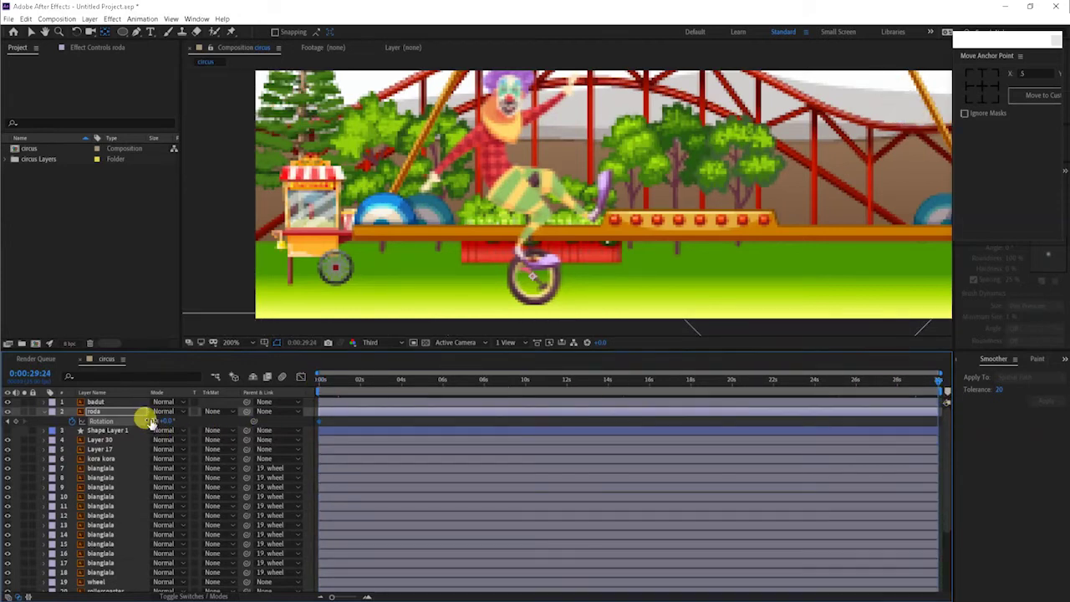
{"action": "left_click", "coordinate": [161, 420]}
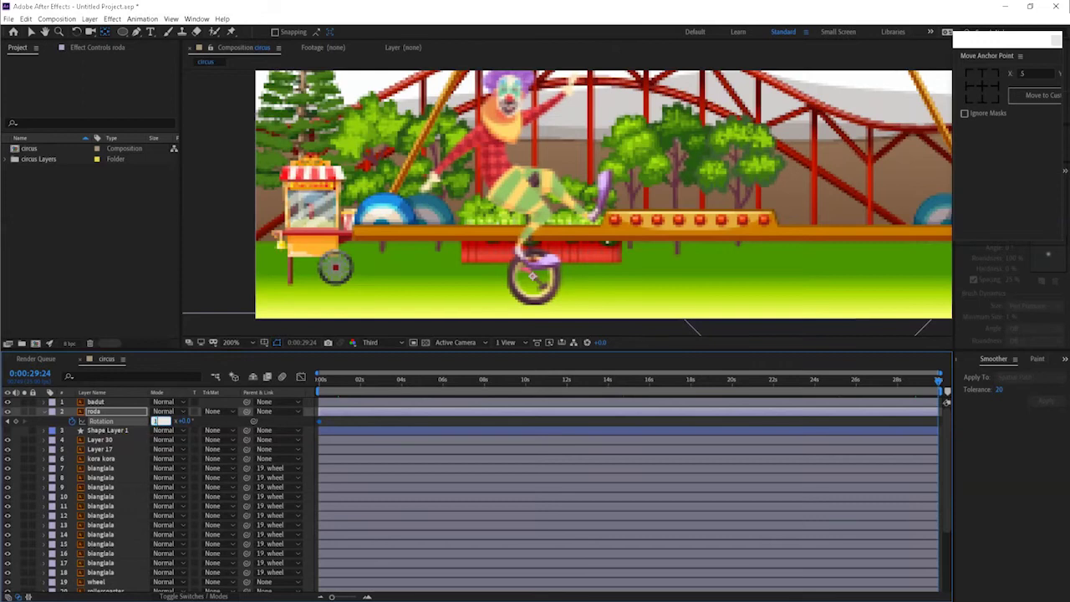
{"action": "left_click_drag", "start_coordinate": [939, 385], "coordinate": [704, 386]}
{"action": "key", "text": "Home"}
{"action": "left_click_drag", "start_coordinate": [380, 424], "coordinate": [273, 427]}
{"action": "left_click", "coordinate": [437, 253]}
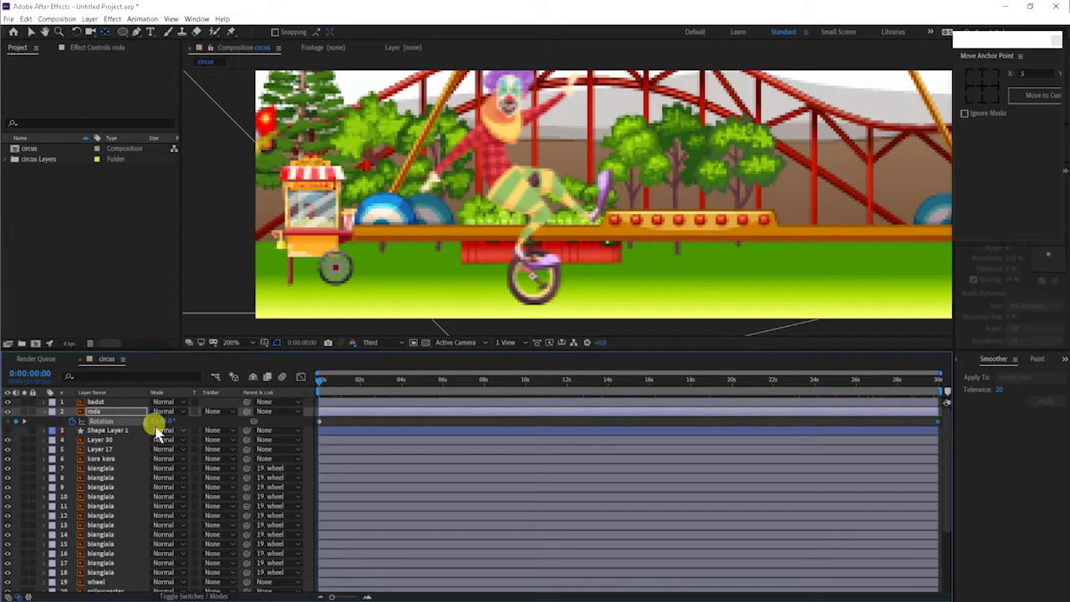
Select the badut layer and reveal its Rotation property beside the wheel's keyframed rotation.
{"action": "key", "text": "space"}
{"action": "left_click_drag", "start_coordinate": [533, 132], "coordinate": [542, 155]}
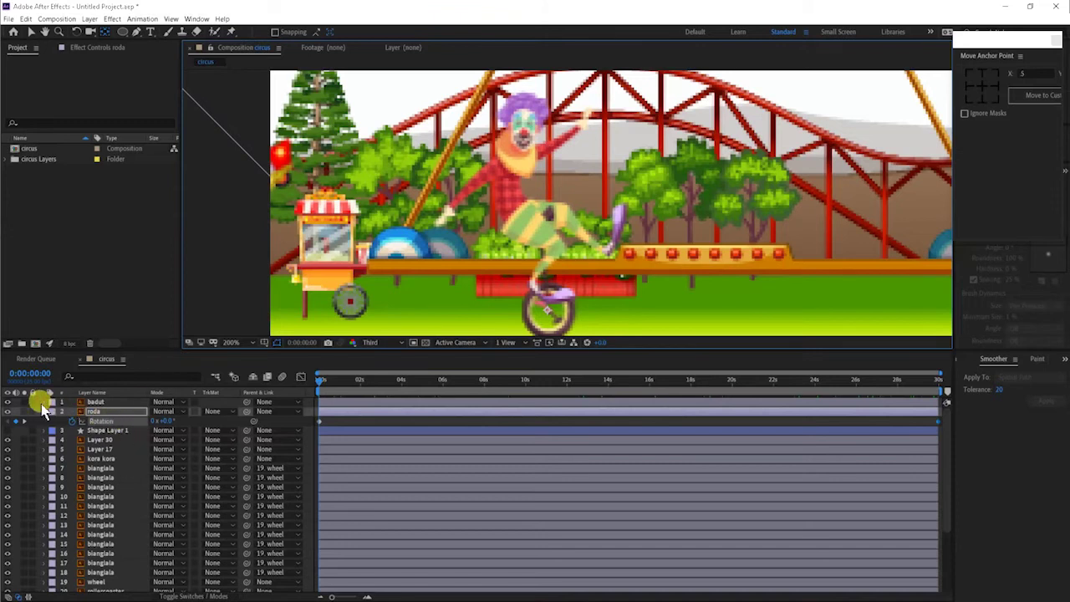
{"action": "left_click", "coordinate": [43, 402]}
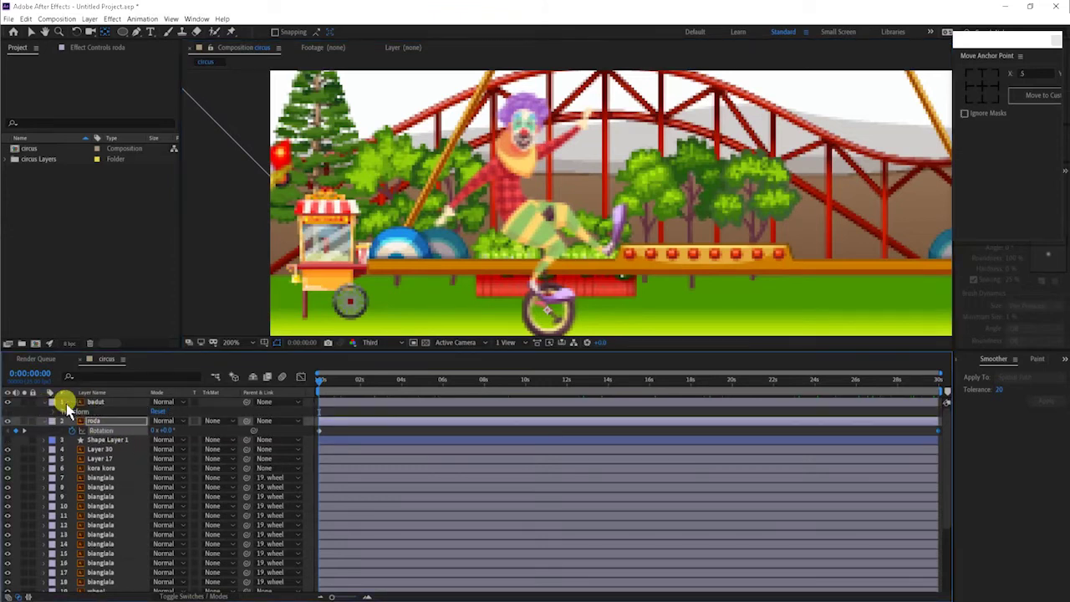
{"action": "left_click", "coordinate": [44, 403]}
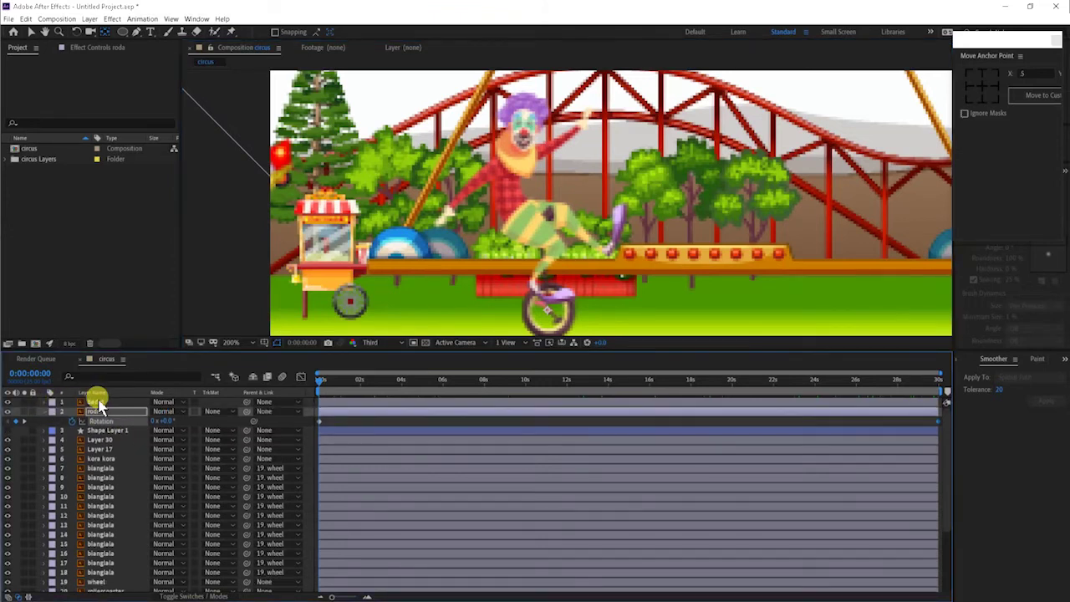
{"action": "left_click", "coordinate": [96, 403]}
{"action": "key", "text": "r"}
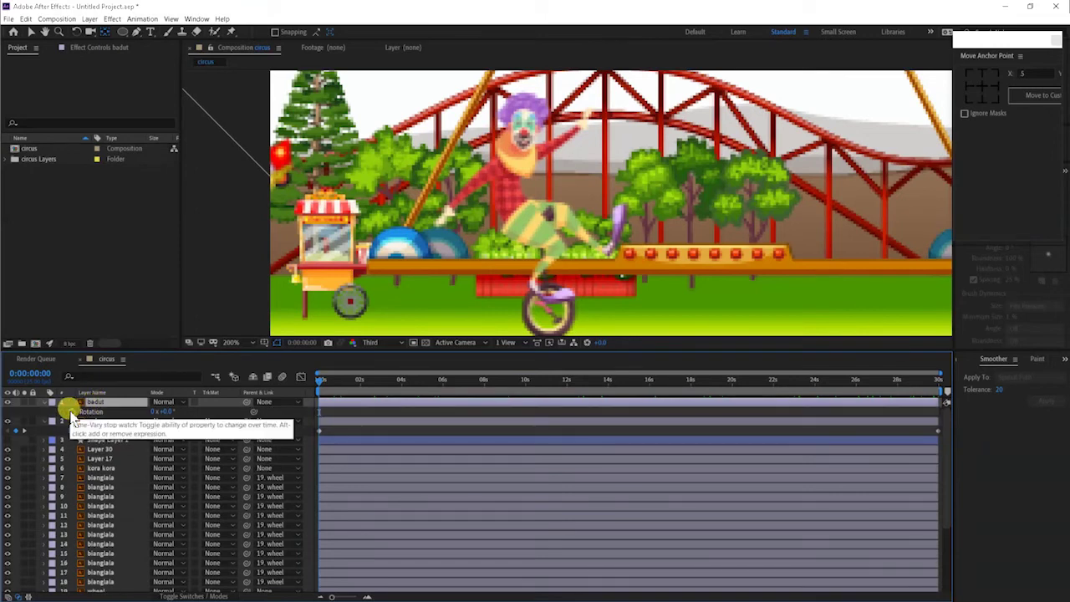
{"action": "left_click", "coordinate": [71, 411]}
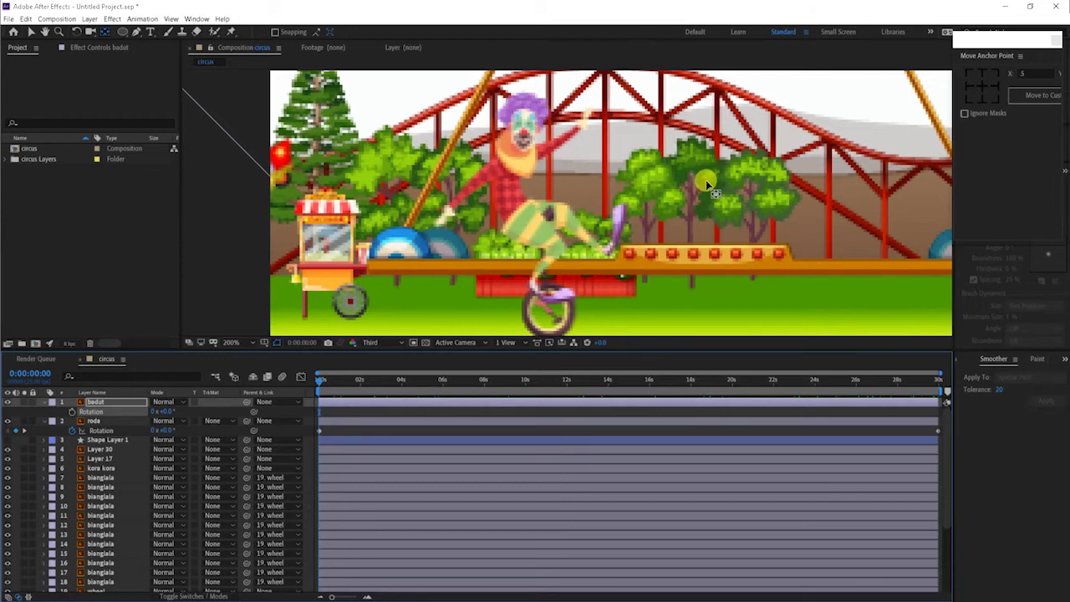
Move the badut layer's anchor point from the middle of the layer onto the centre of the unicycle wheel.
{"action": "key", "text": "h"}
{"action": "left_click_drag", "start_coordinate": [823, 175], "coordinate": [308, 236]}
{"action": "key", "text": "v"}
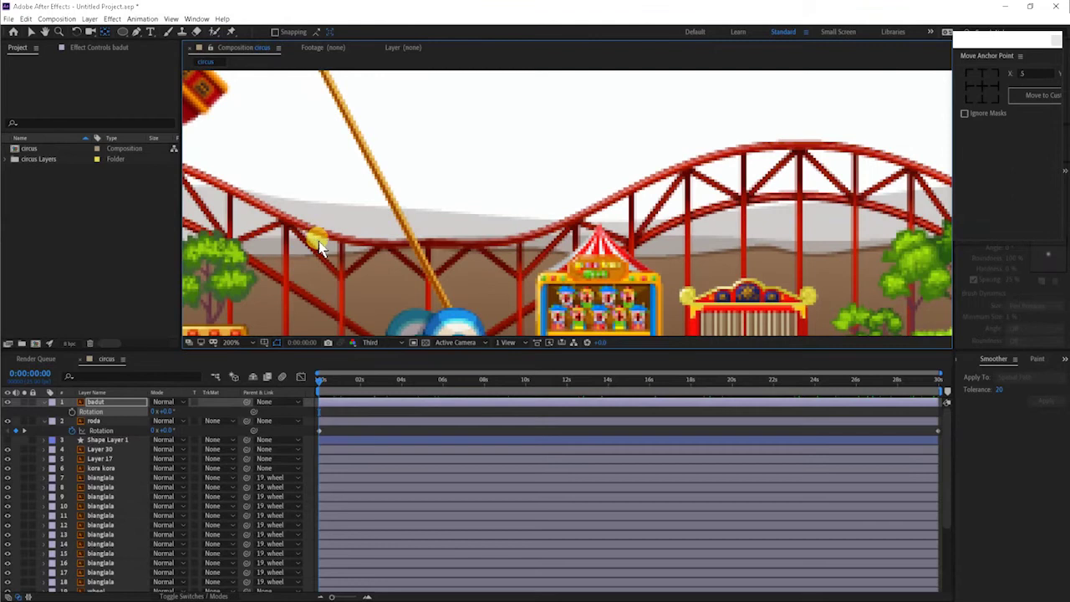
{"action": "key", "text": "comma"}
{"action": "key", "text": "comma"}
{"action": "key", "text": "comma"}
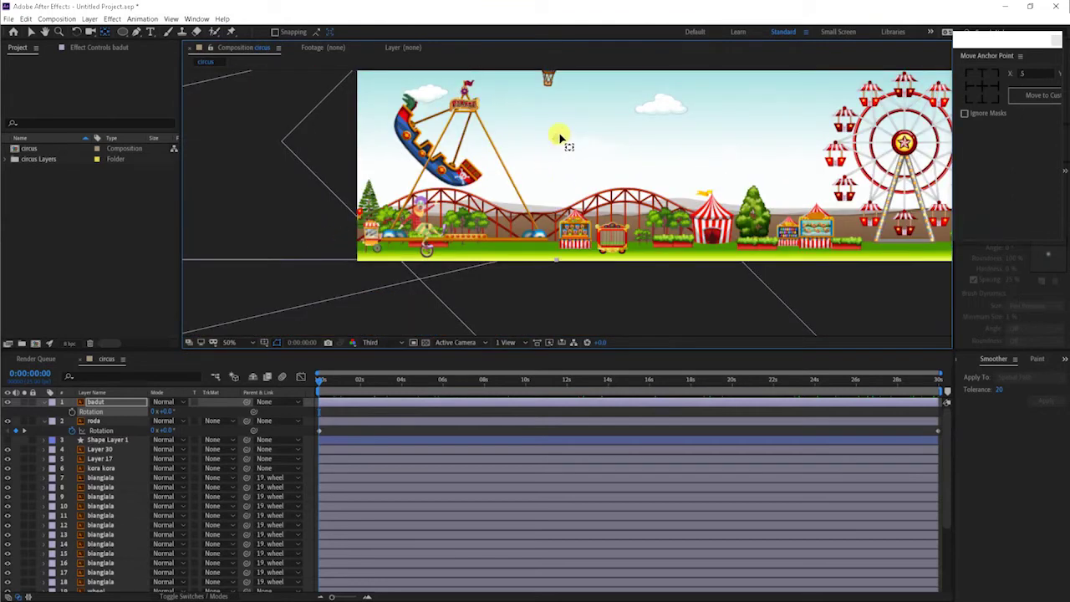
{"action": "left_click_drag", "start_coordinate": [556, 143], "coordinate": [426, 250]}
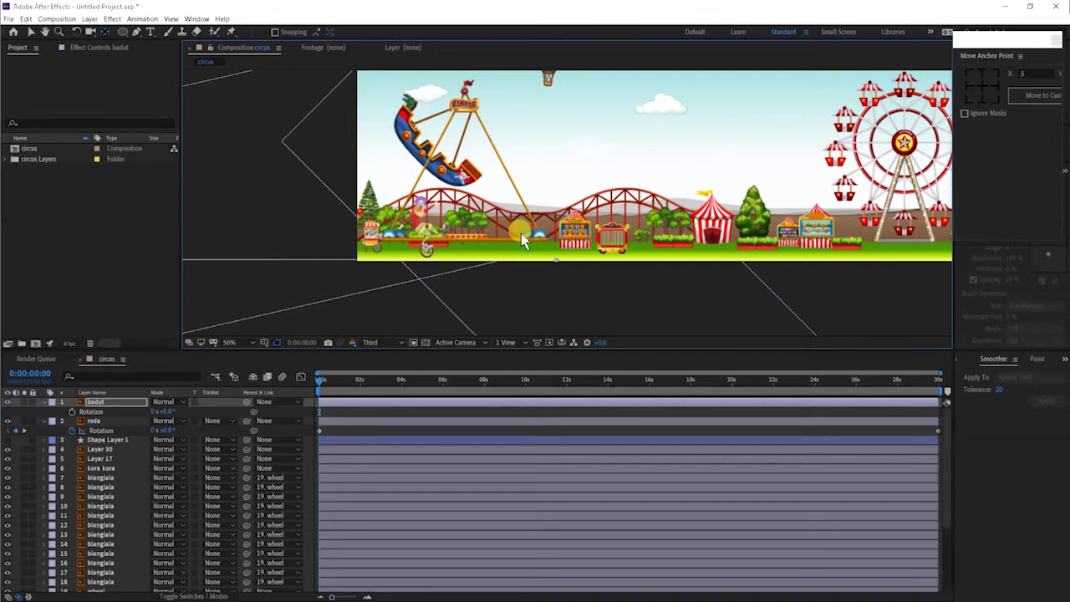
{"action": "scroll", "coordinate": [428, 252], "scroll_direction": "up", "scroll_amount": 3}
{"action": "key", "text": "space"}
{"action": "left_click_drag", "start_coordinate": [277, 246], "coordinate": [625, 157]}
{"action": "left_click_drag", "start_coordinate": [359, 292], "coordinate": [517, 205]}
{"action": "scroll", "coordinate": [559, 295], "scroll_direction": "up", "scroll_amount": 2}
{"action": "key", "text": "y"}
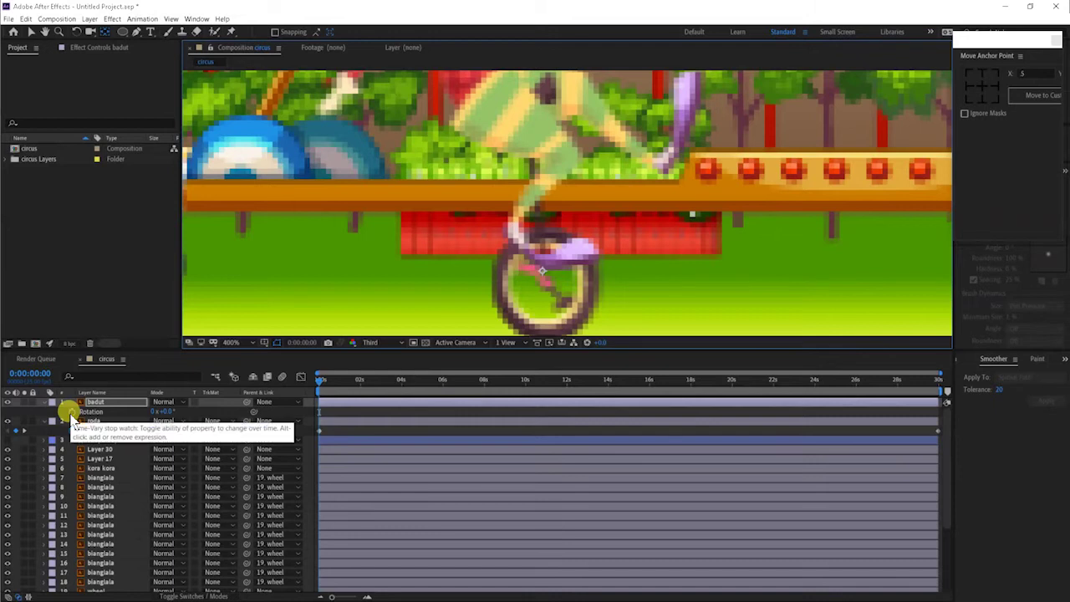
Keyframe the badut layer's Rotation from 0 at 0:00:00:00 to -1 revolution at 0:00:29:24 and scrub back to the start.
{"action": "left_click_drag", "start_coordinate": [264, 409], "coordinate": [146, 426]}
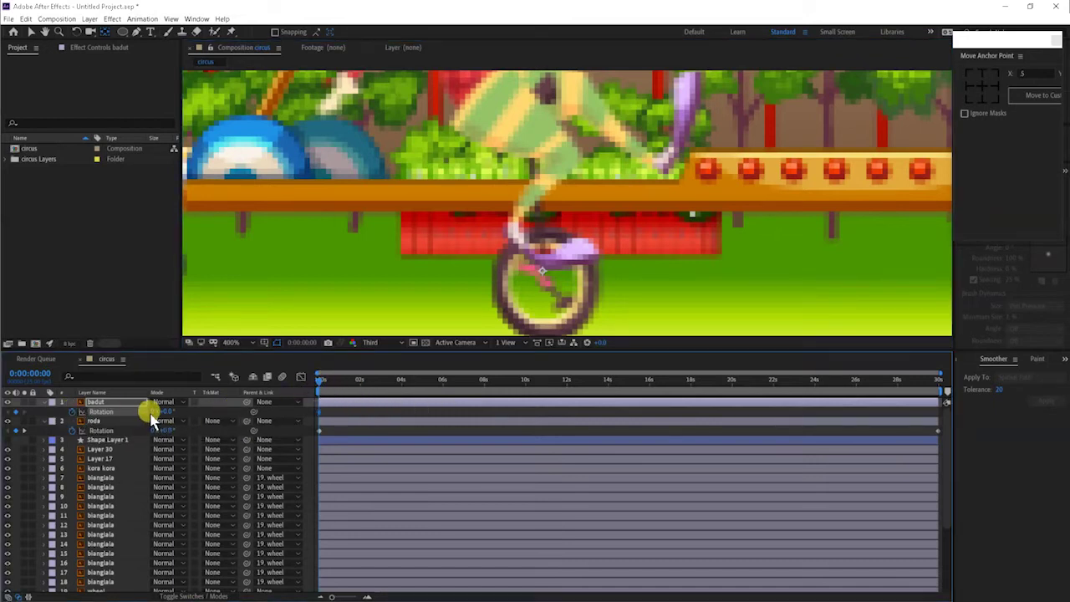
{"action": "left_click", "coordinate": [322, 380]}
{"action": "left_click_drag", "start_coordinate": [320, 386], "coordinate": [957, 396]}
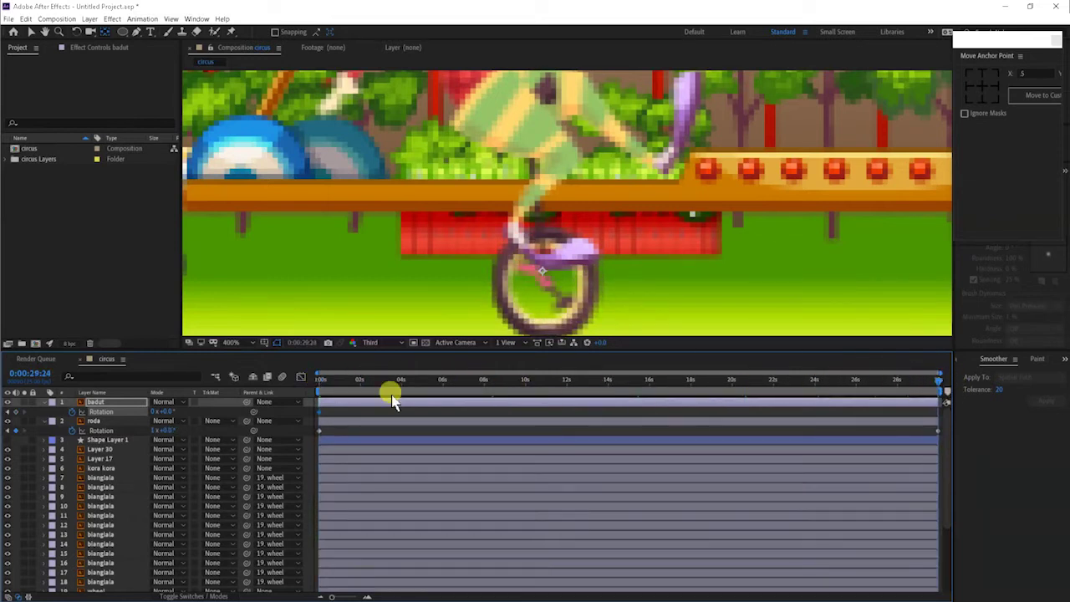
{"action": "left_click", "coordinate": [153, 411]}
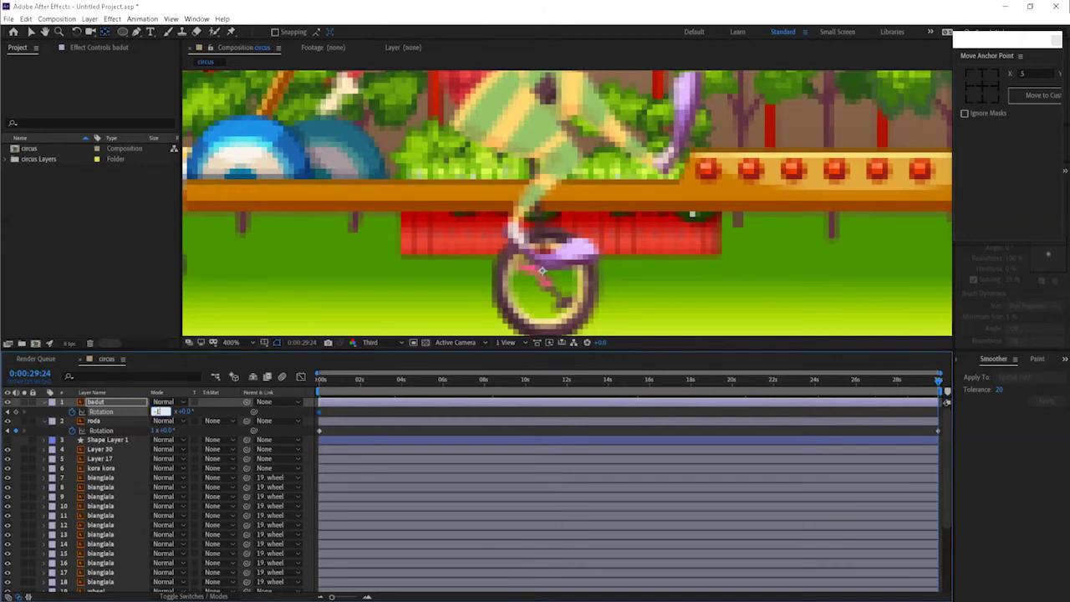
{"action": "left_click_drag", "start_coordinate": [938, 382], "coordinate": [289, 382]}
{"action": "left_click_drag", "start_coordinate": [351, 393], "coordinate": [784, 382]}
{"action": "left_click_drag", "start_coordinate": [844, 367], "coordinate": [299, 382]}
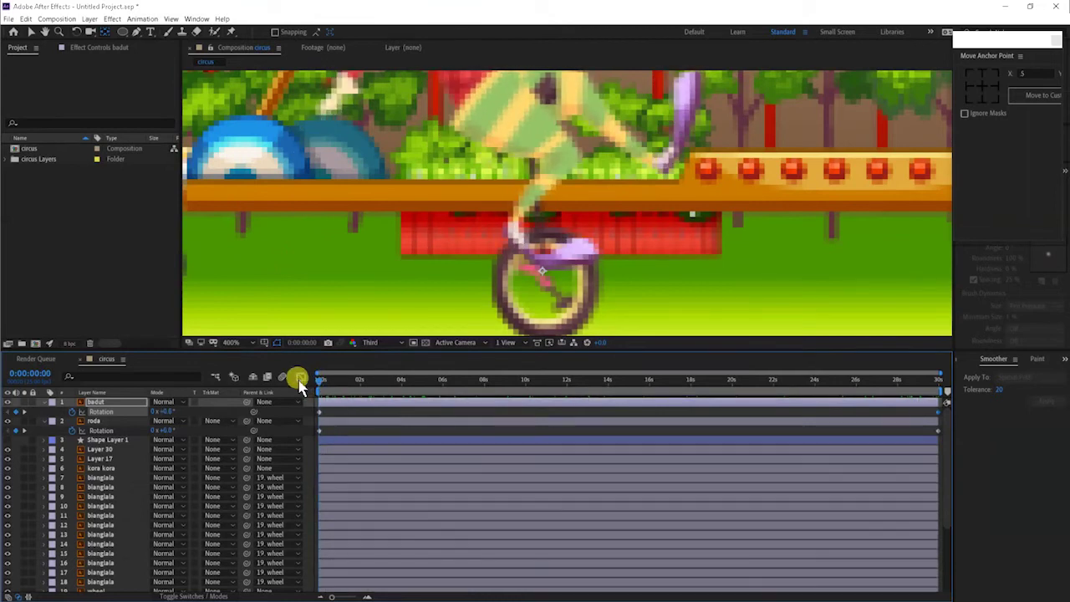
Parent the badut layer to the roda layer so the clown follows the wheel.
{"action": "left_click_drag", "start_coordinate": [248, 407], "coordinate": [98, 420]}
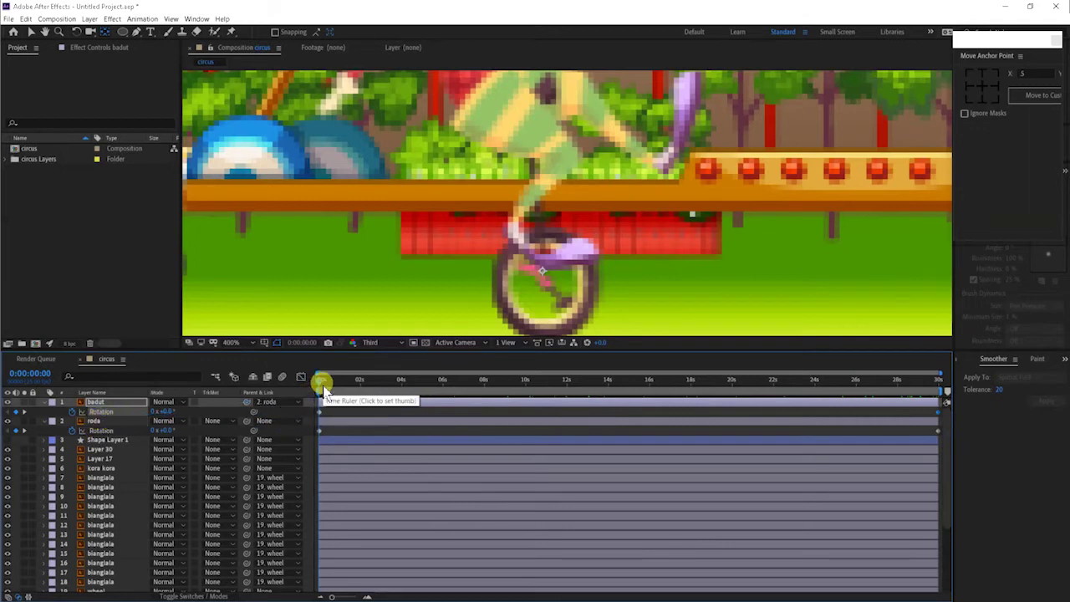
{"action": "left_click_drag", "start_coordinate": [320, 378], "coordinate": [290, 386]}
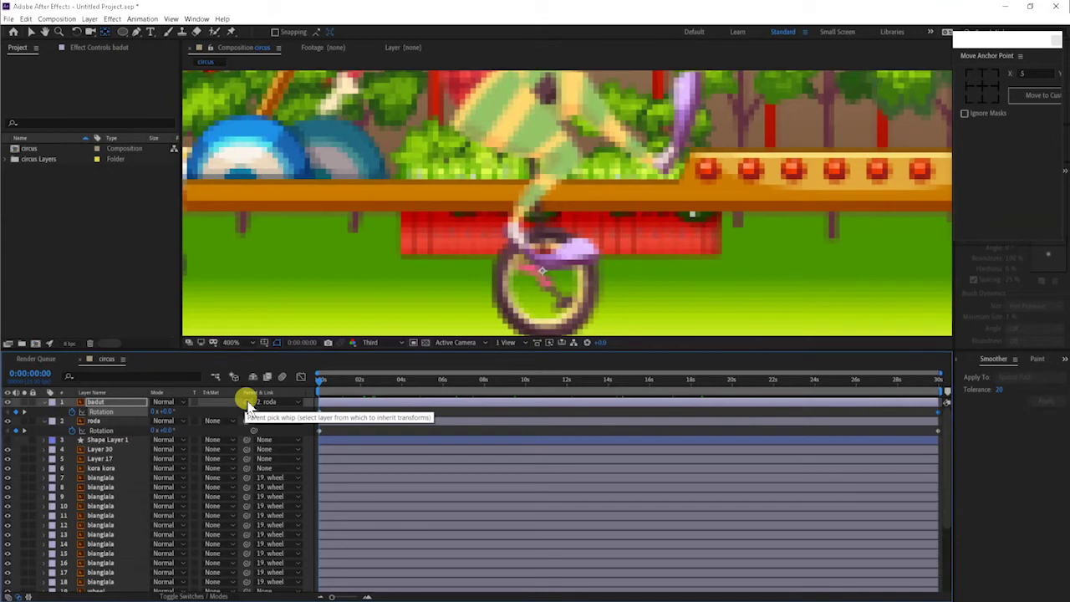
{"action": "left_click_drag", "start_coordinate": [249, 403], "coordinate": [120, 430]}
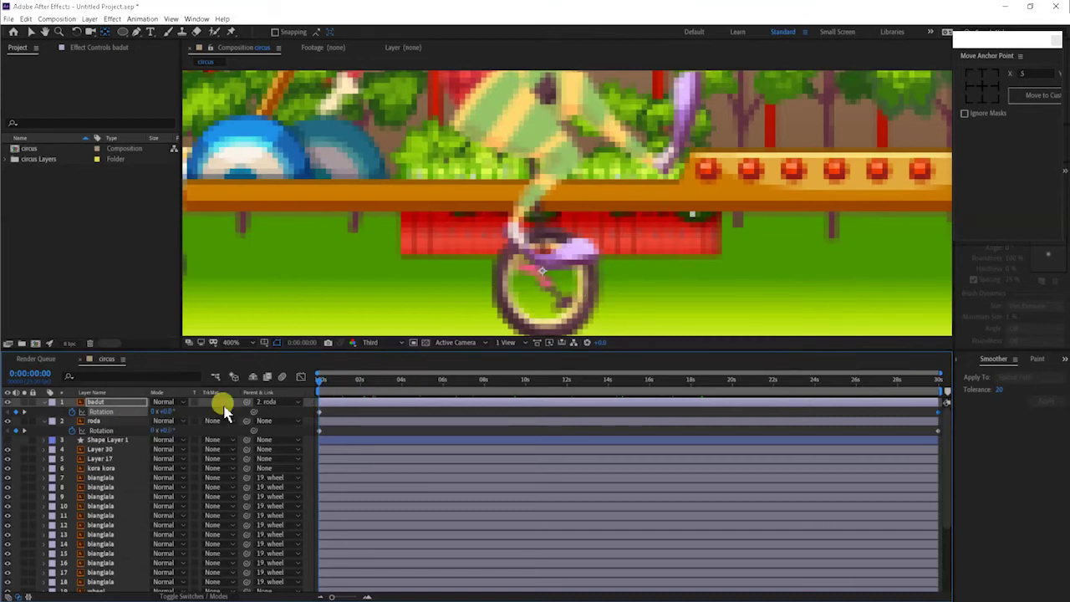
Keyframe the roda layer's Position at 0:00:00:00 and move the clown to the scene's left end, at about 100, 1033.
{"action": "left_click", "coordinate": [102, 421]}
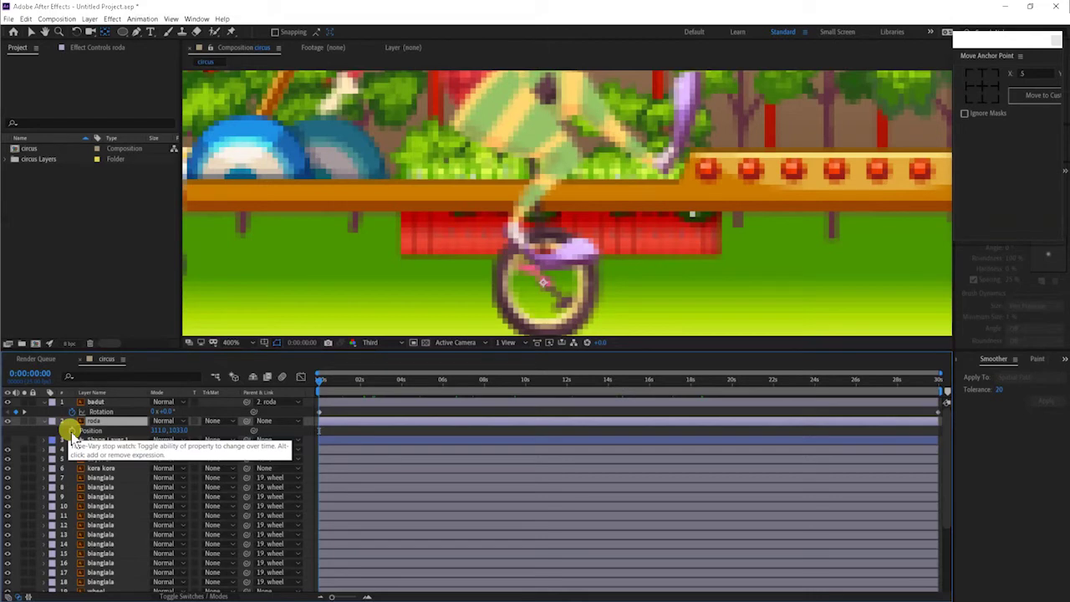
{"action": "left_click", "coordinate": [72, 431]}
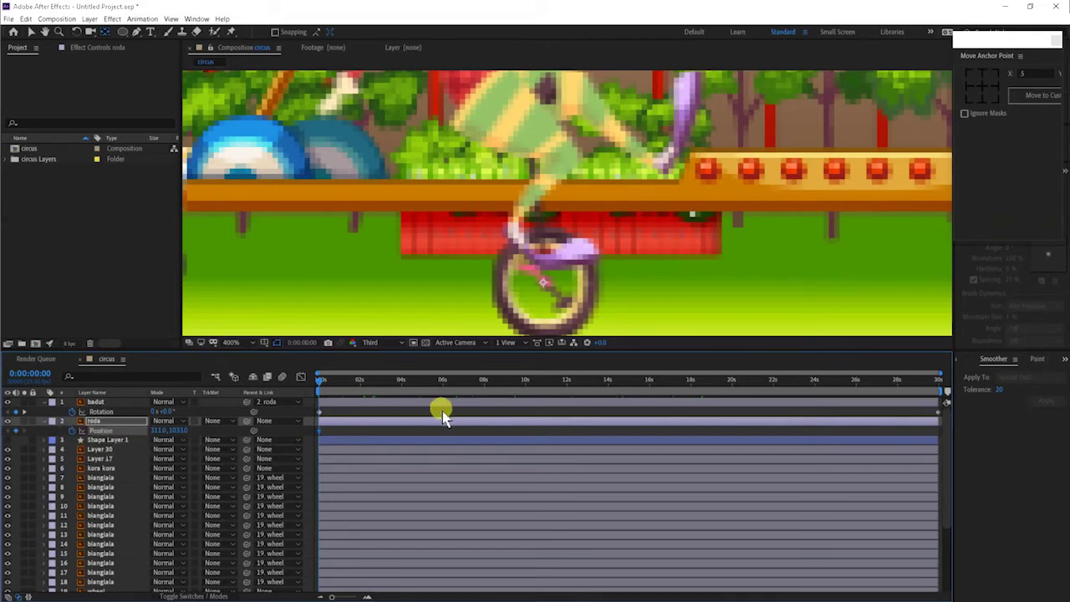
{"action": "key", "text": "comma"}
{"action": "key", "text": "comma"}
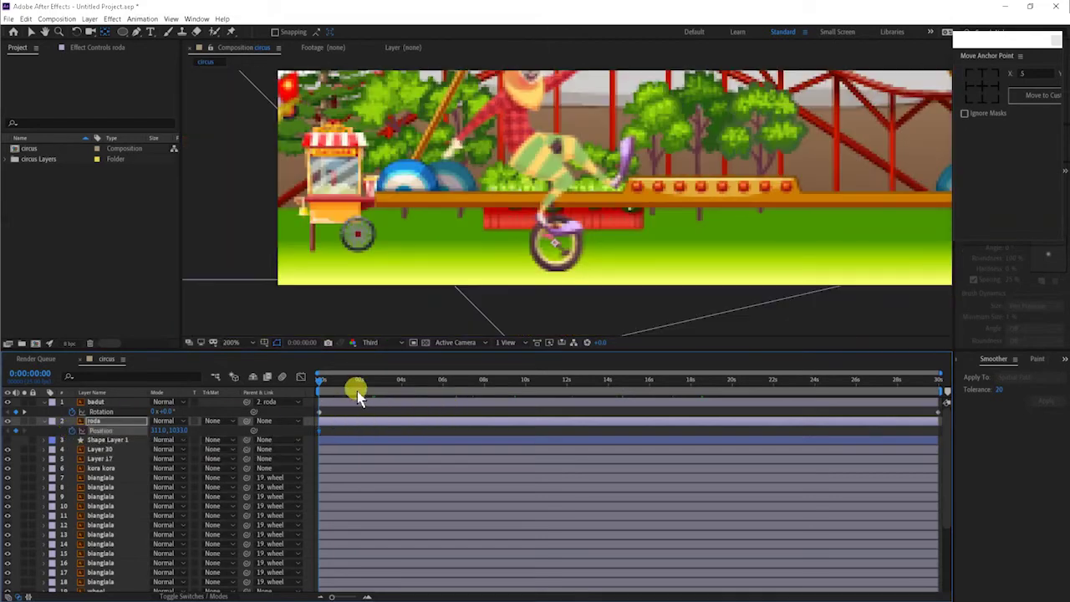
{"action": "key", "text": "space"}
{"action": "left_click_drag", "start_coordinate": [715, 198], "coordinate": [586, 276]}
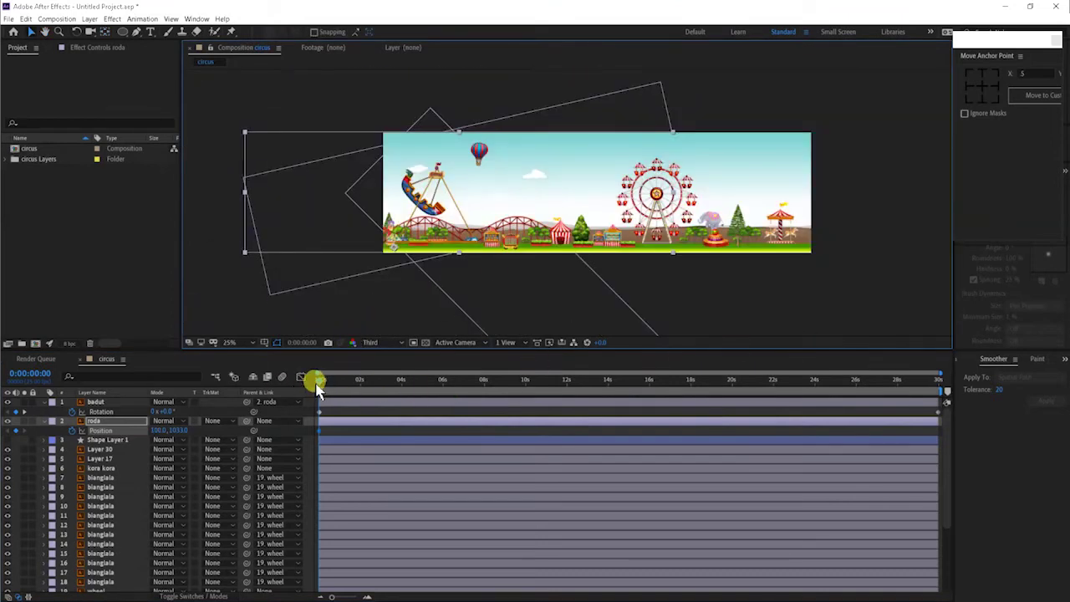
At 0:00:29:24, move the roda layer across the scene to the carousel, at about 3708, 1033, and go back near the start.
{"action": "left_click_drag", "start_coordinate": [359, 370], "coordinate": [942, 386]}
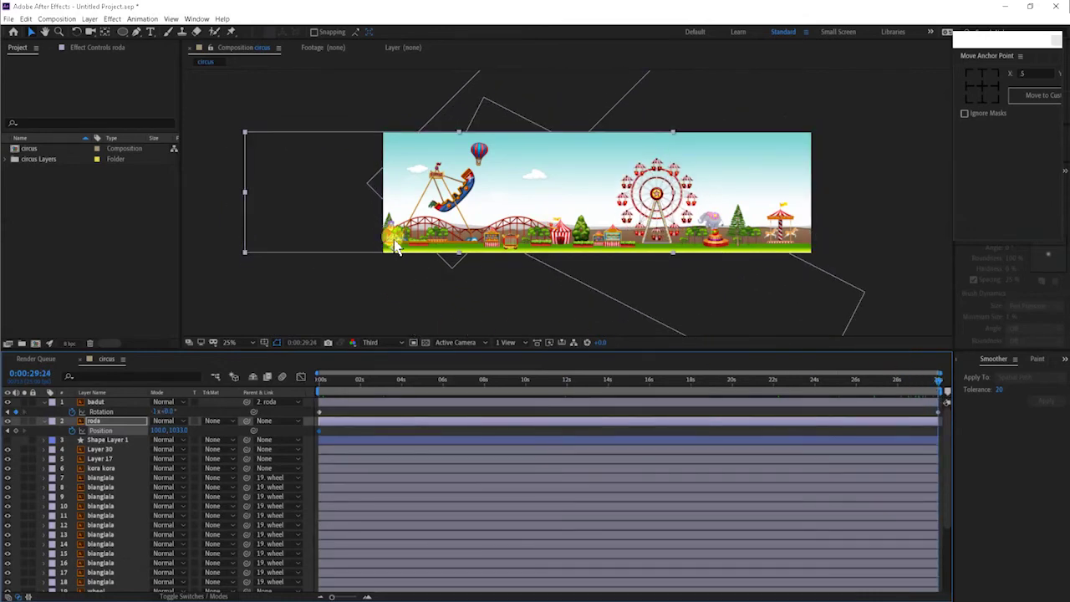
{"action": "left_click_drag", "start_coordinate": [396, 241], "coordinate": [794, 235]}
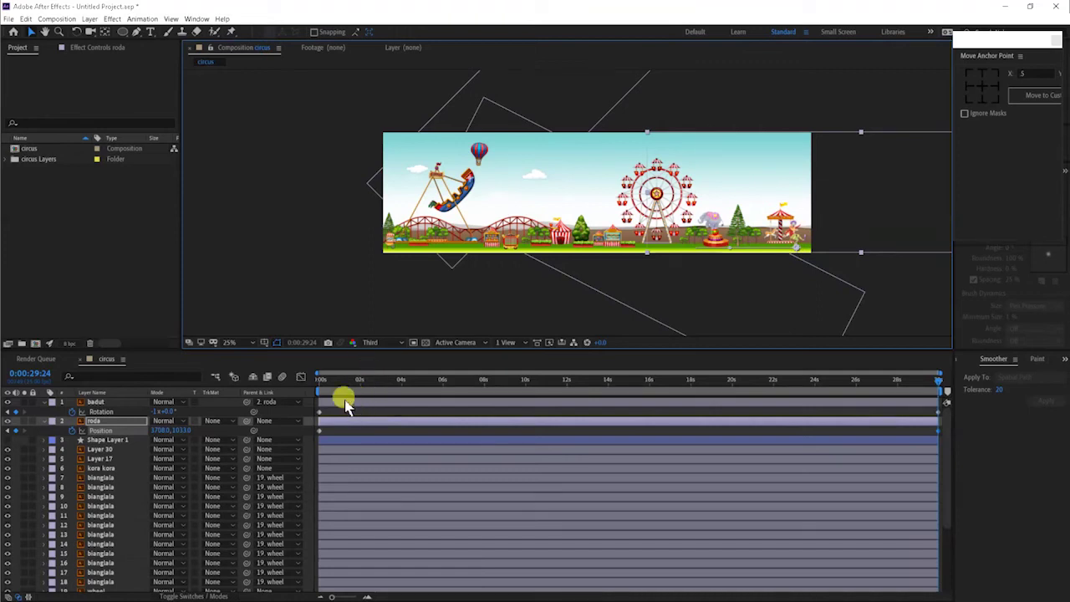
{"action": "left_click", "coordinate": [325, 389]}
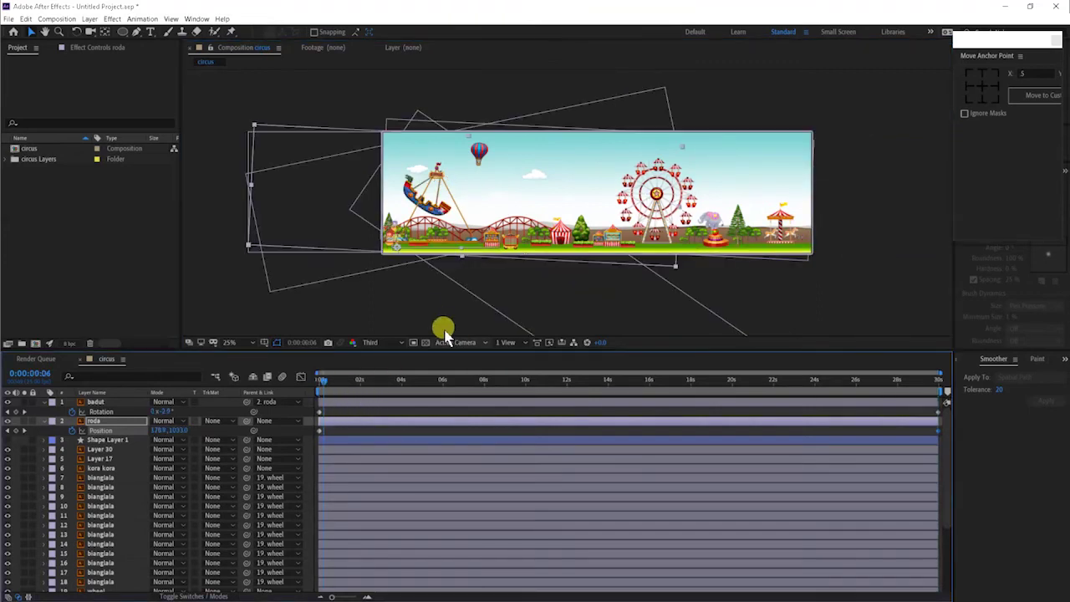
Play back the clown's ride across the scene at a closer zoom and return to 0:00:00:00.
{"action": "left_click", "coordinate": [428, 309]}
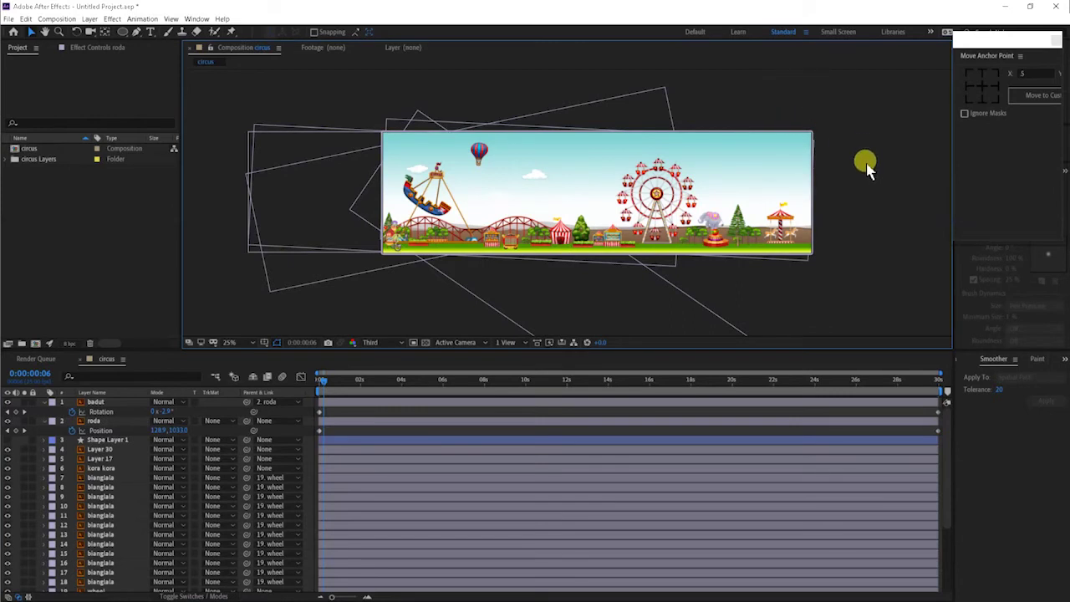
{"action": "scroll", "coordinate": [866, 168], "scroll_direction": "up", "scroll_amount": 2}
{"action": "left_click_drag", "start_coordinate": [410, 210], "coordinate": [537, 186]}
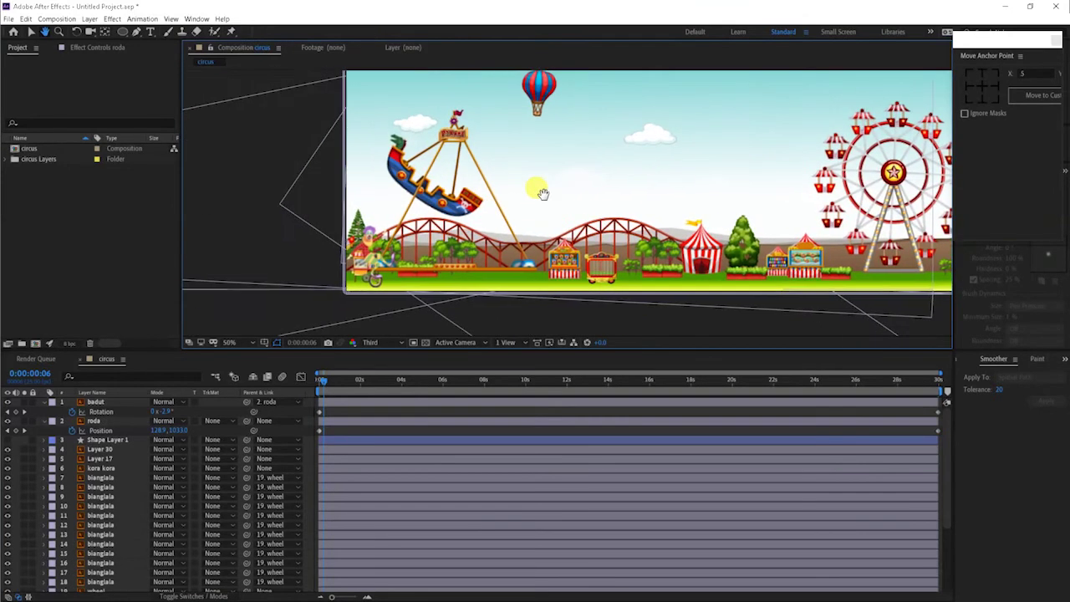
{"action": "left_click", "coordinate": [487, 319]}
{"action": "key", "text": "space"}
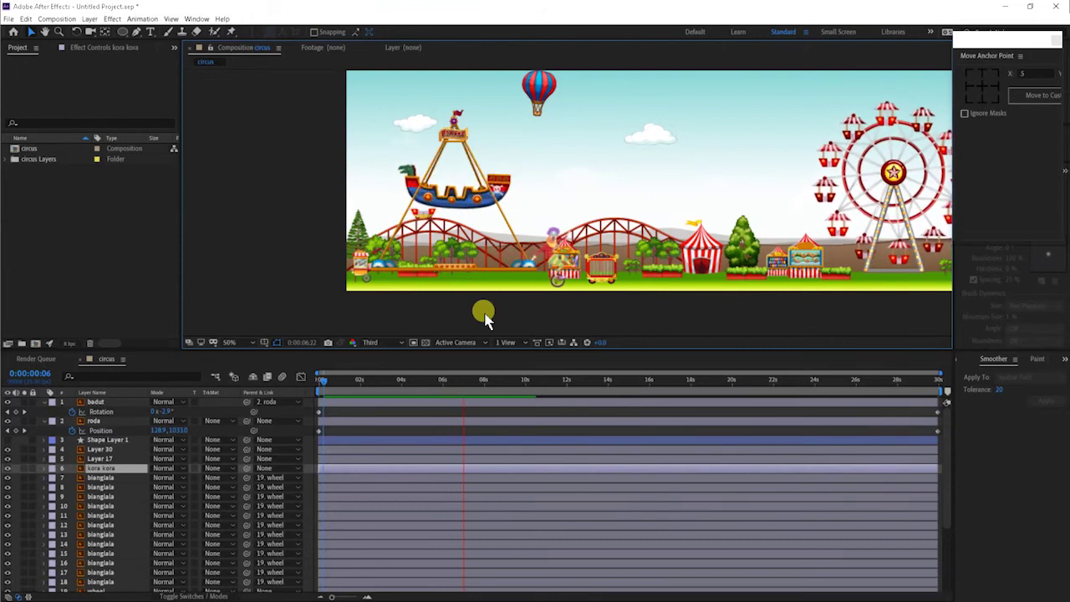
{"action": "key", "text": "space"}
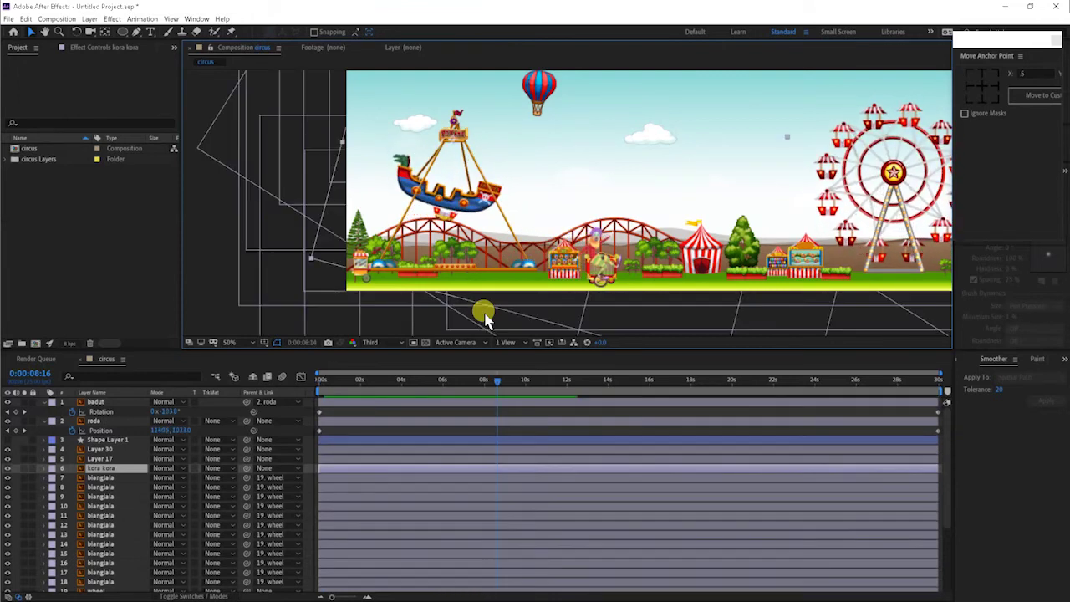
{"action": "left_click_drag", "start_coordinate": [494, 386], "coordinate": [303, 384]}
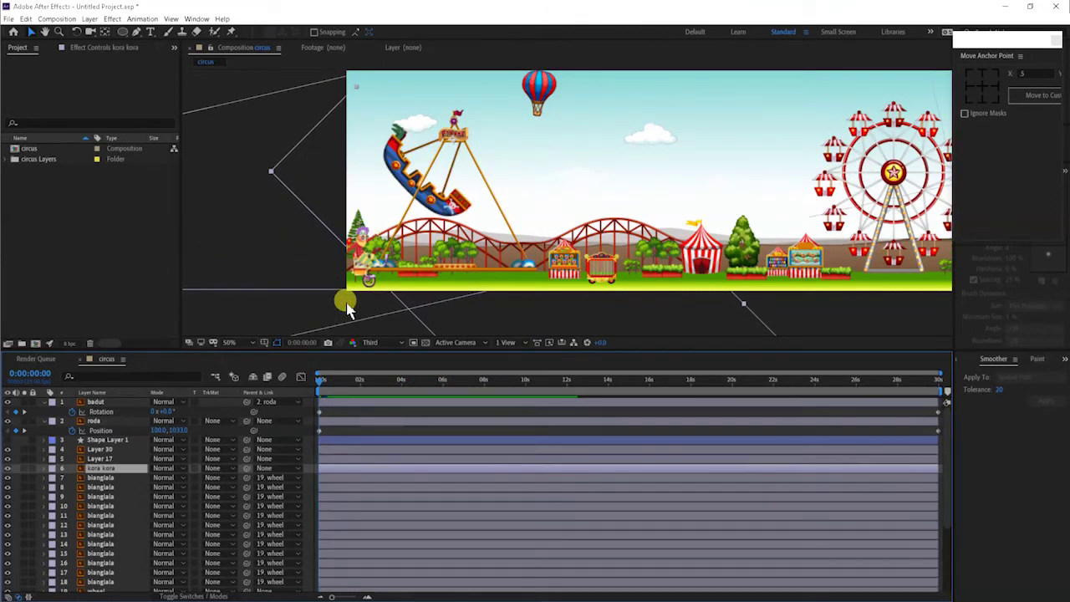
Set the roda layer's Rotation at 0:00:29:24 to 5 revolutions and change the badut layer's opposite Rotation keyframe there too.
{"action": "left_click", "coordinate": [102, 423]}
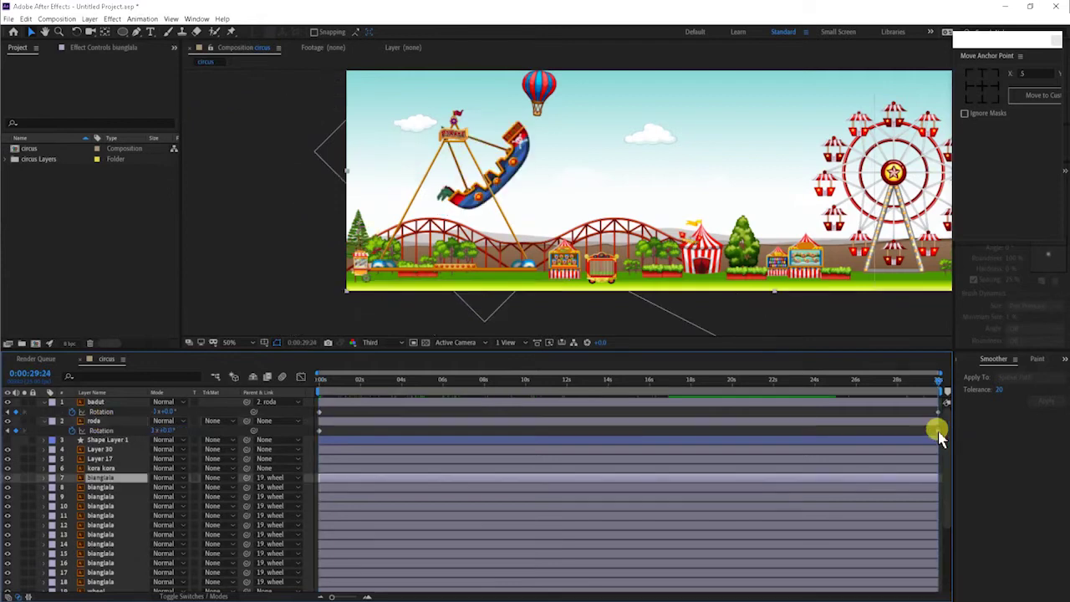
{"action": "left_click", "coordinate": [937, 431]}
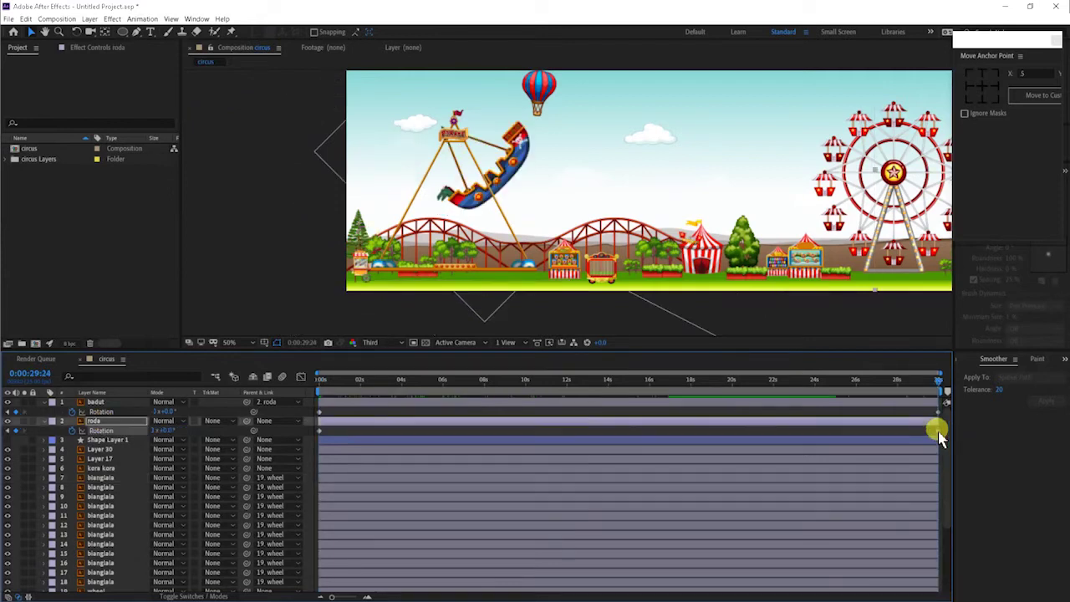
{"action": "left_click", "coordinate": [155, 430]}
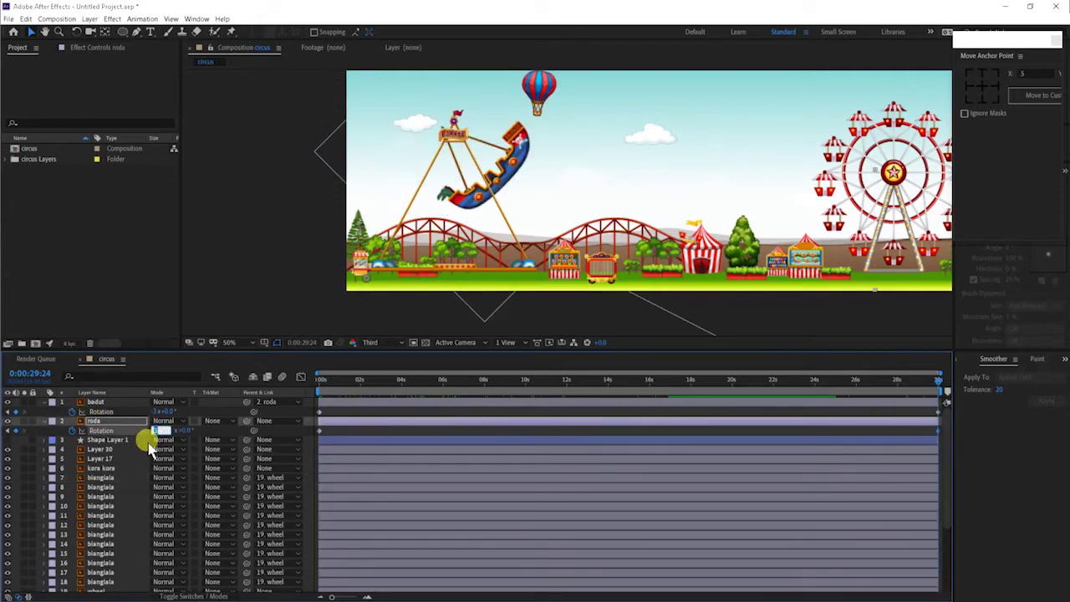
{"action": "left_click", "coordinate": [153, 413]}
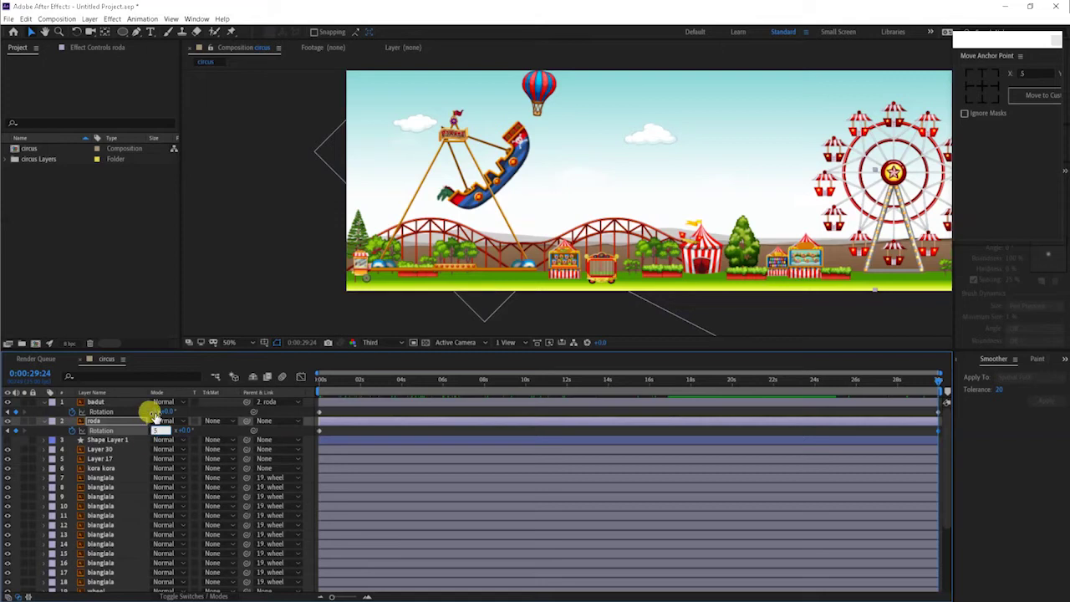
{"action": "left_click", "coordinate": [937, 411]}
{"action": "left_click_drag", "start_coordinate": [861, 436], "coordinate": [151, 415]}
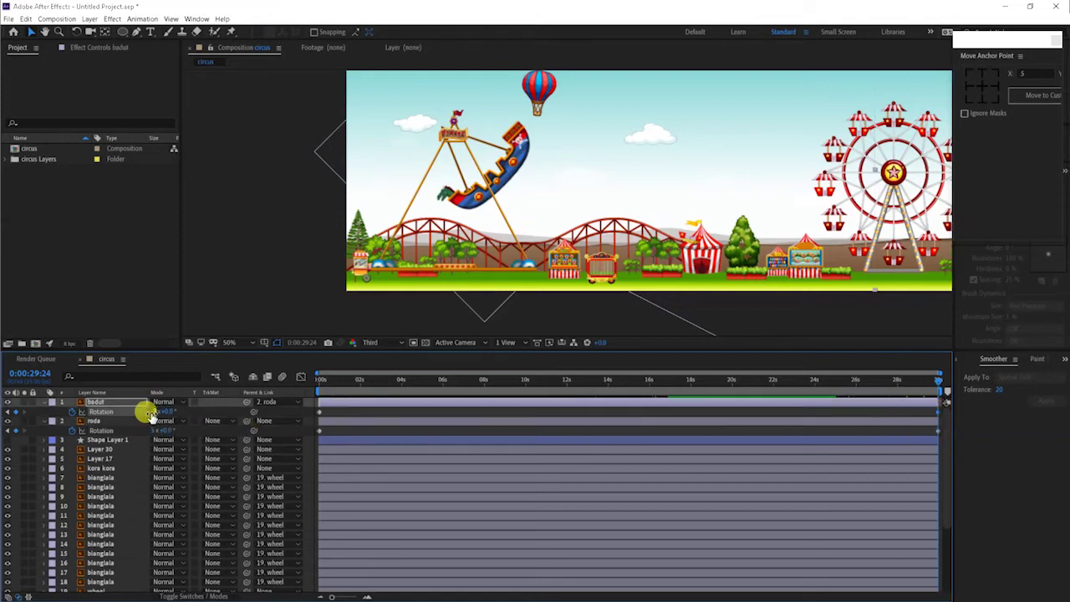
{"action": "left_click", "coordinate": [153, 418]}
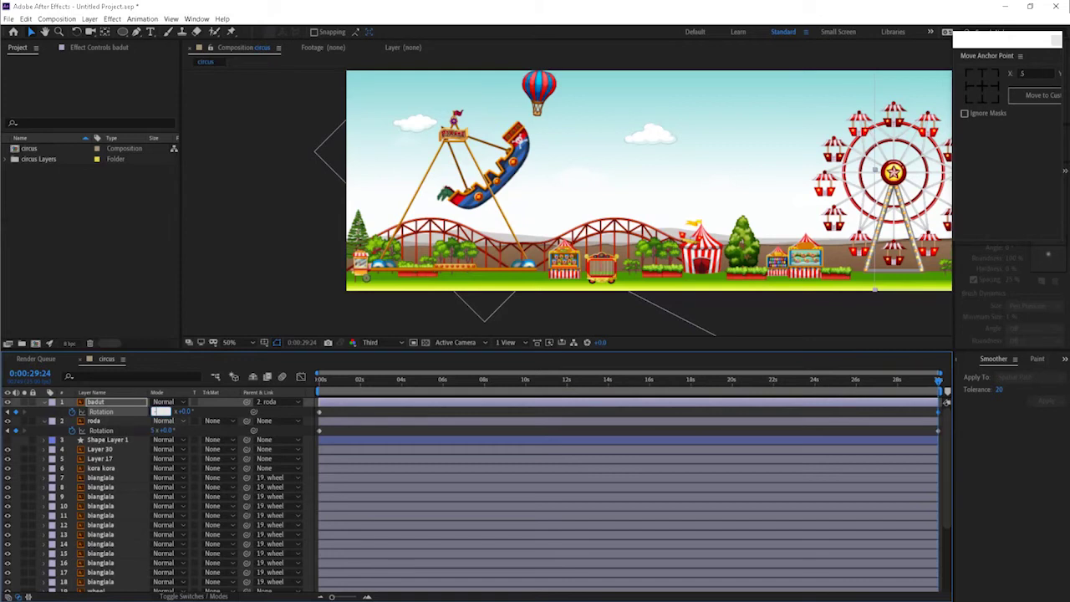
Play the animation from the start to check the clown's and wheel's new rotation.
{"action": "left_click_drag", "start_coordinate": [925, 383], "coordinate": [262, 381]}
{"action": "left_click", "coordinate": [333, 306]}
{"action": "key", "text": "space"}
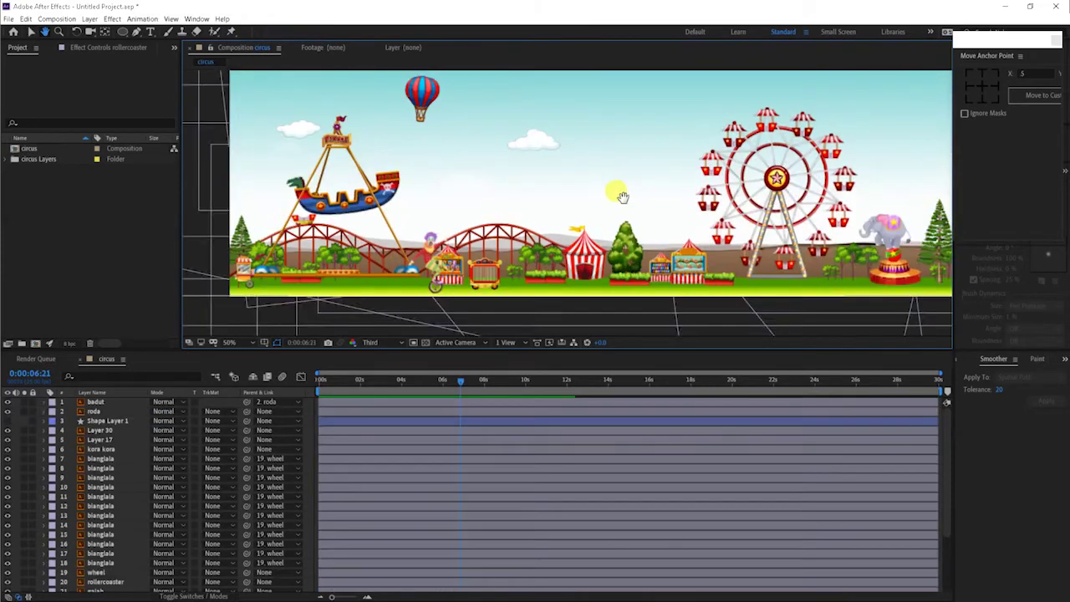
Find the elephant in the scene and show the Rotation property of its gajah layer.
{"action": "left_click_drag", "start_coordinate": [622, 196], "coordinate": [535, 222]}
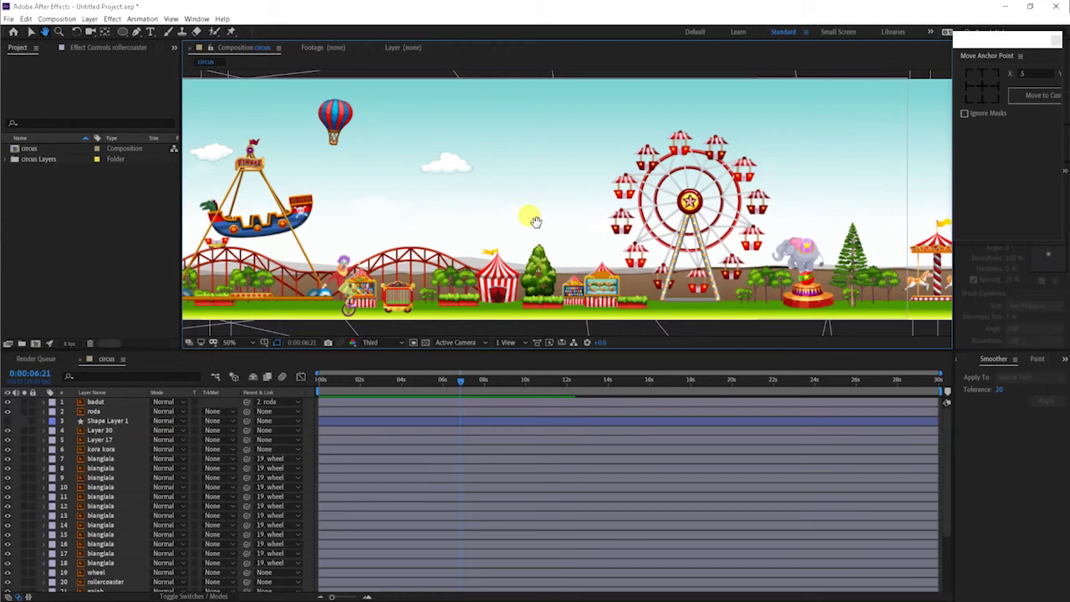
{"action": "left_click_drag", "start_coordinate": [535, 221], "coordinate": [370, 224]}
{"action": "key", "text": "v"}
{"action": "key", "text": "h"}
{"action": "left_click_drag", "start_coordinate": [686, 252], "coordinate": [641, 249]}
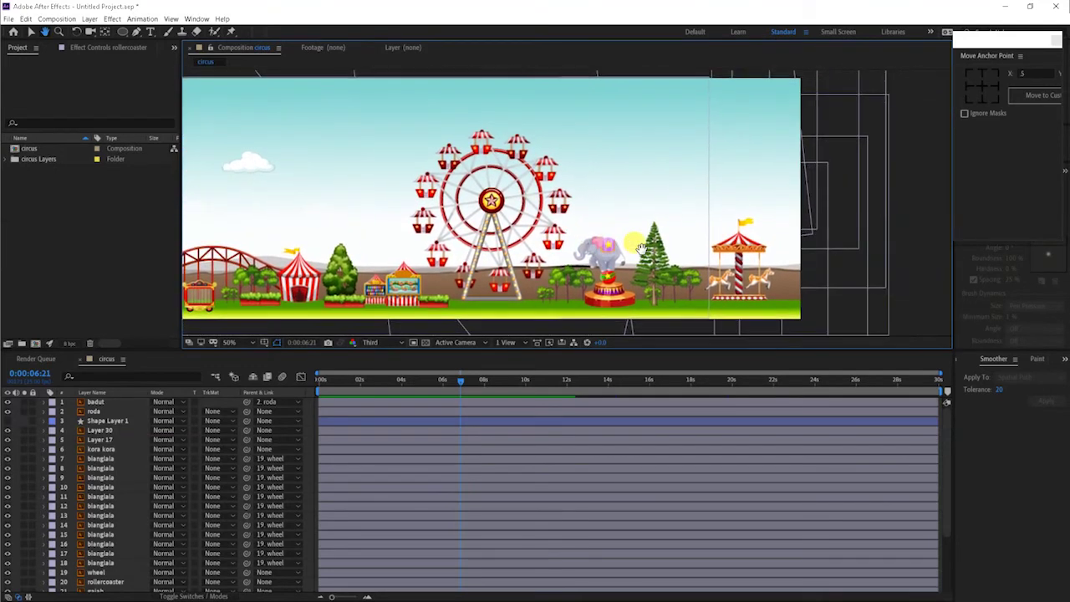
{"action": "key", "text": "period"}
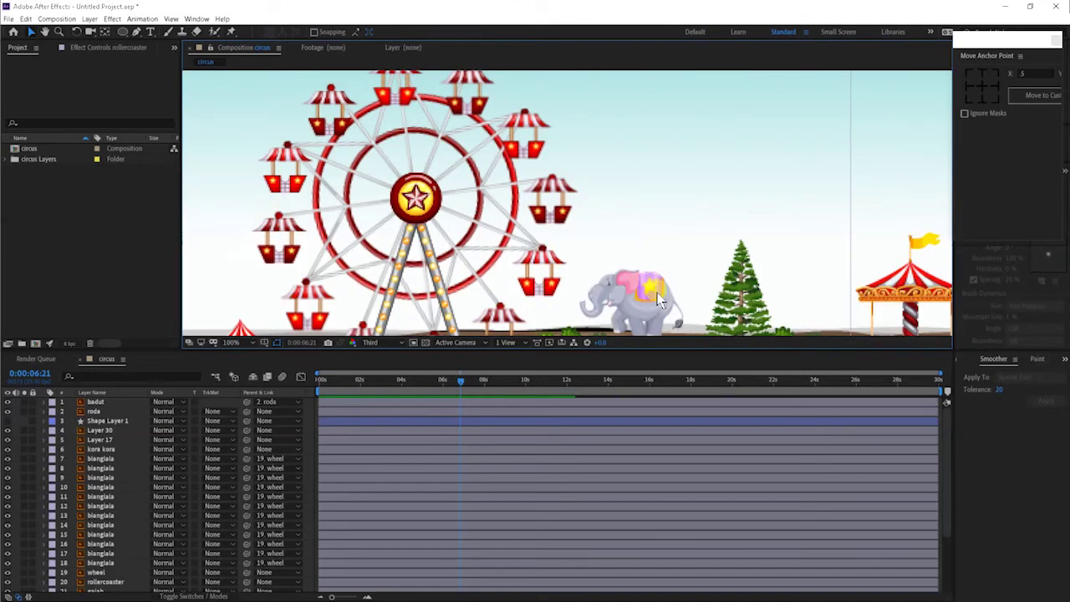
{"action": "left_click_drag", "start_coordinate": [648, 273], "coordinate": [595, 196]}
{"action": "scroll", "coordinate": [136, 490], "scroll_direction": "down", "scroll_amount": 4}
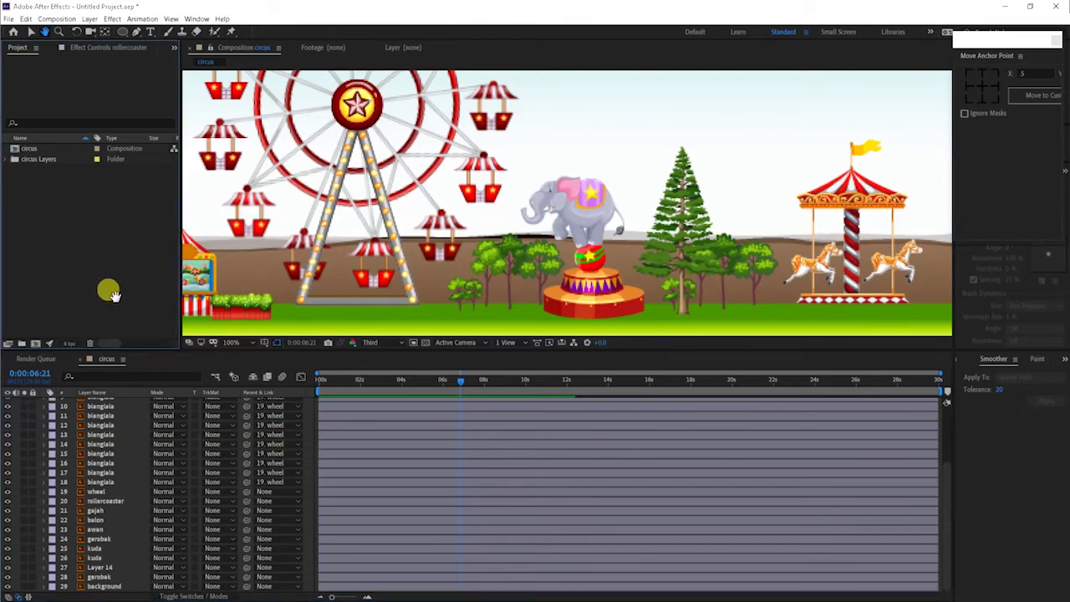
{"action": "key", "text": "v"}
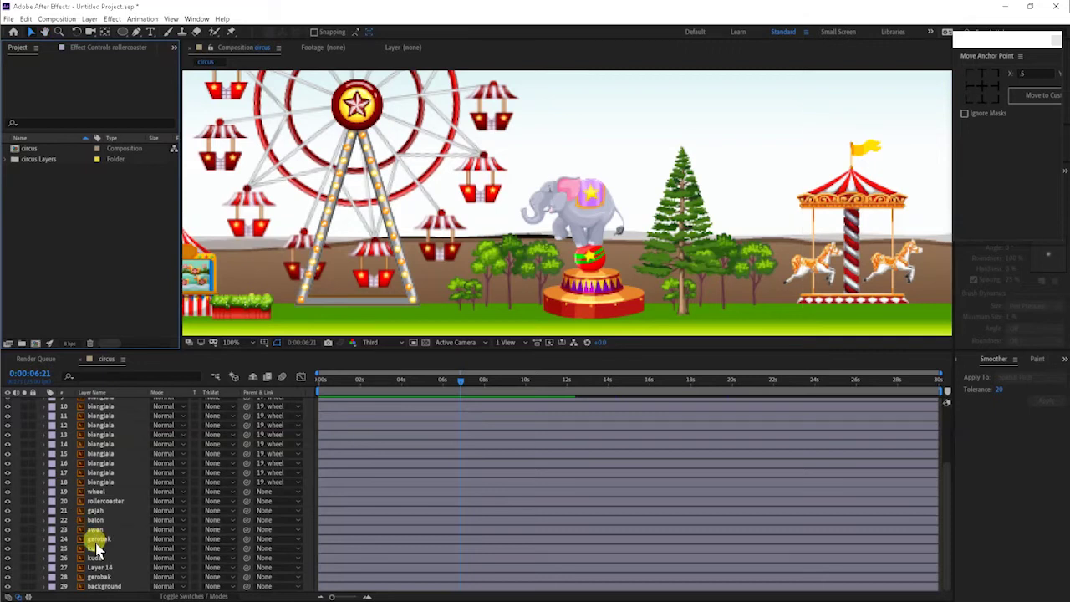
{"action": "left_click", "coordinate": [92, 511]}
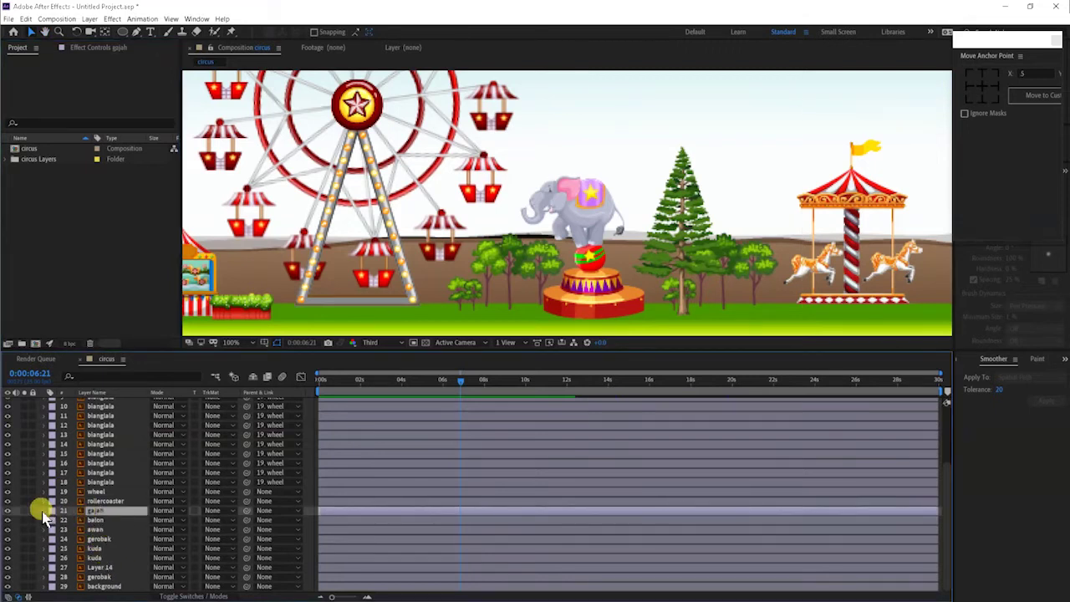
{"action": "key", "text": "r"}
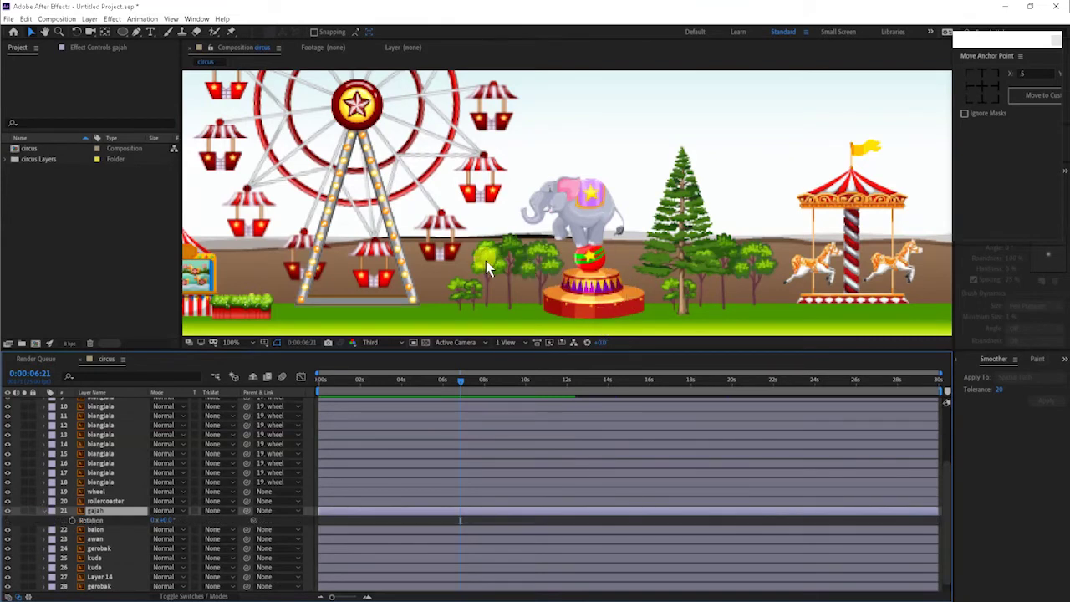
Move the gajah layer's anchor point to the base of the ball under the elephant.
{"action": "key", "text": "y"}
{"action": "left_click_drag", "start_coordinate": [624, 217], "coordinate": [601, 181]}
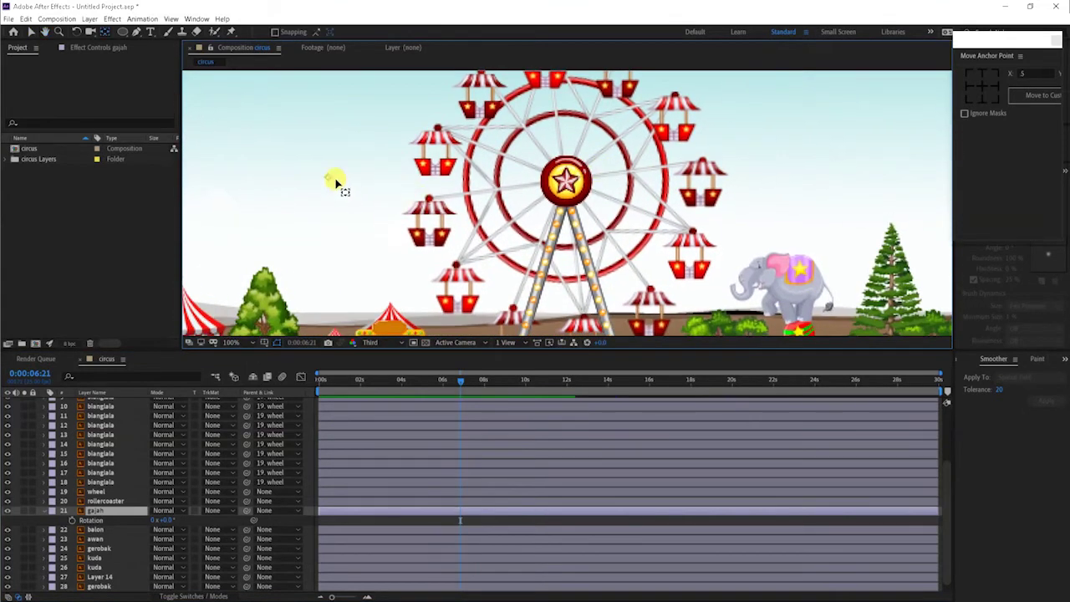
{"action": "left_click_drag", "start_coordinate": [823, 287], "coordinate": [575, 189]}
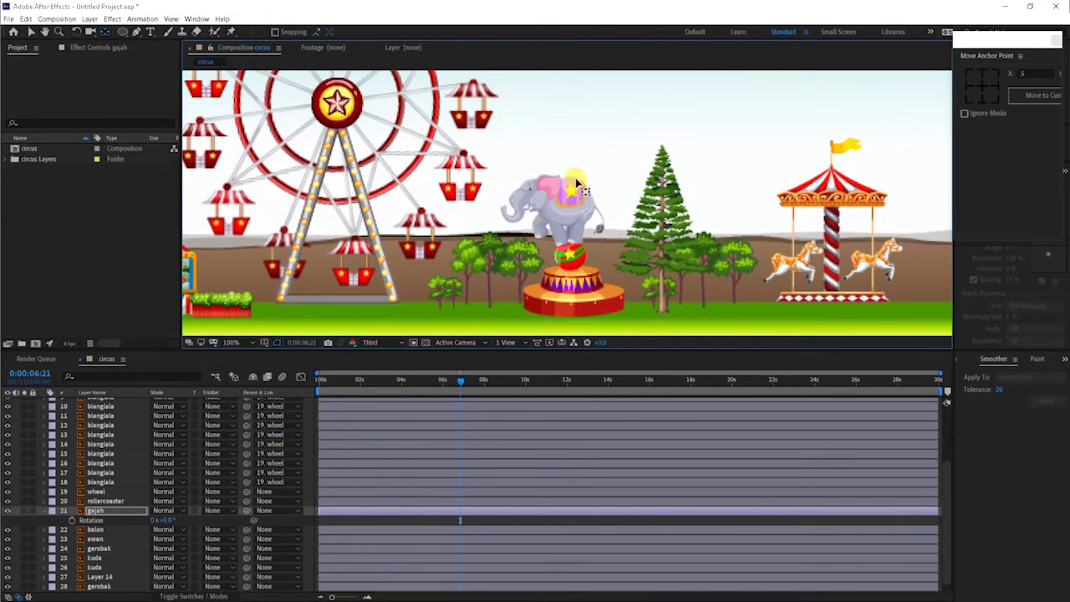
{"action": "left_click_drag", "start_coordinate": [540, 136], "coordinate": [531, 112]}
{"action": "key", "text": "y"}
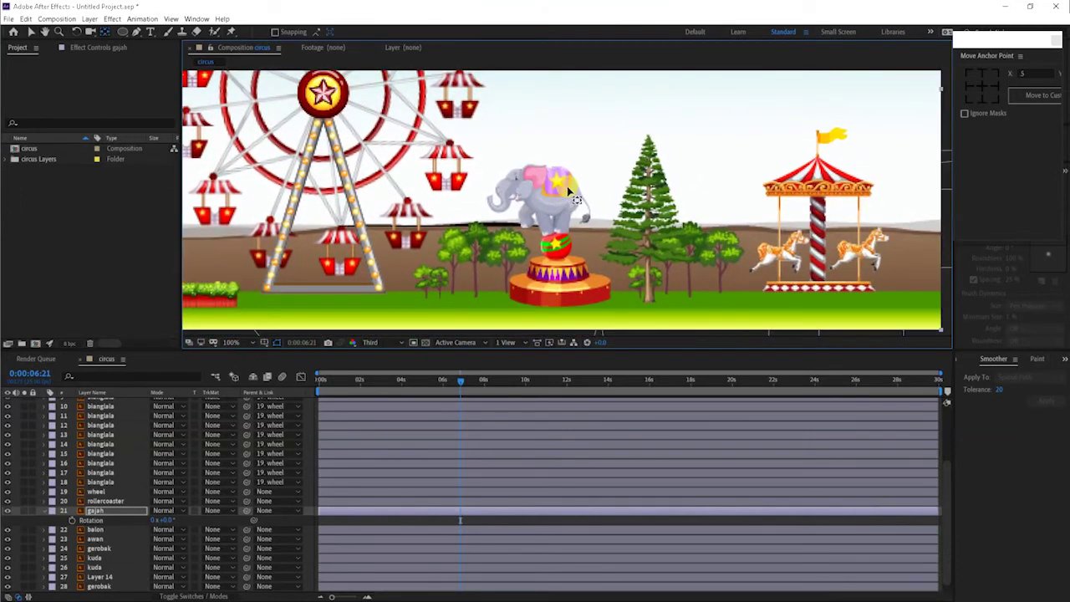
{"action": "left_click_drag", "start_coordinate": [573, 203], "coordinate": [559, 238]}
Keyframe the gajah layer's Rotation at -25° at 0:00:00:00 and at +25° about two seconds in.
{"action": "left_click_drag", "start_coordinate": [401, 381], "coordinate": [295, 388]}
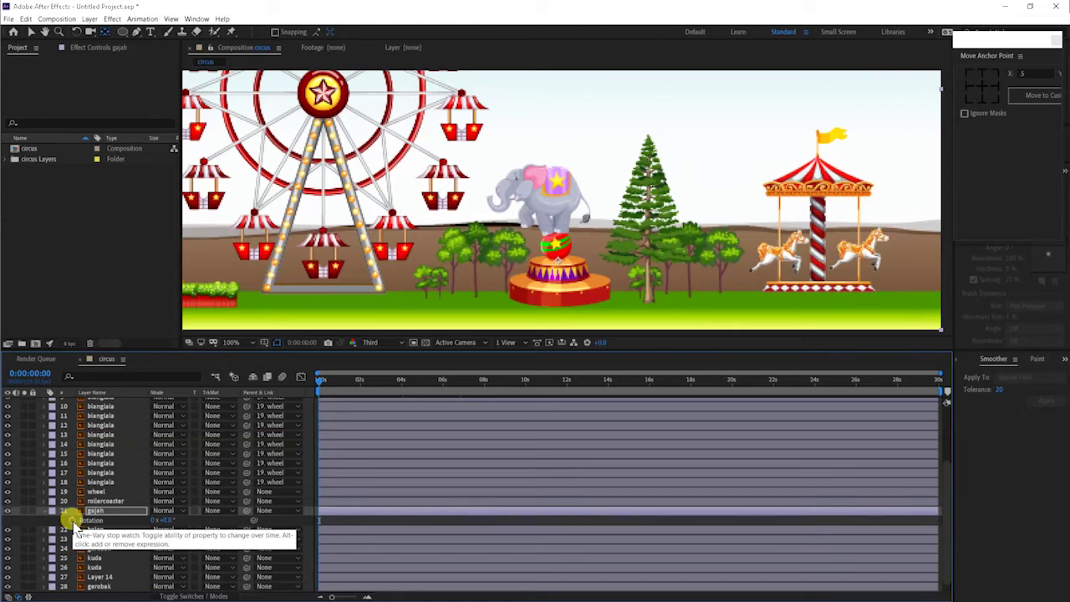
{"action": "mouse_move", "coordinate": [158, 520]}
{"action": "left_mouse_down"}
{"action": "mouse_move", "coordinate": [138, 518]}
{"action": "mouse_move", "coordinate": [158, 522]}
{"action": "left_mouse_up"}
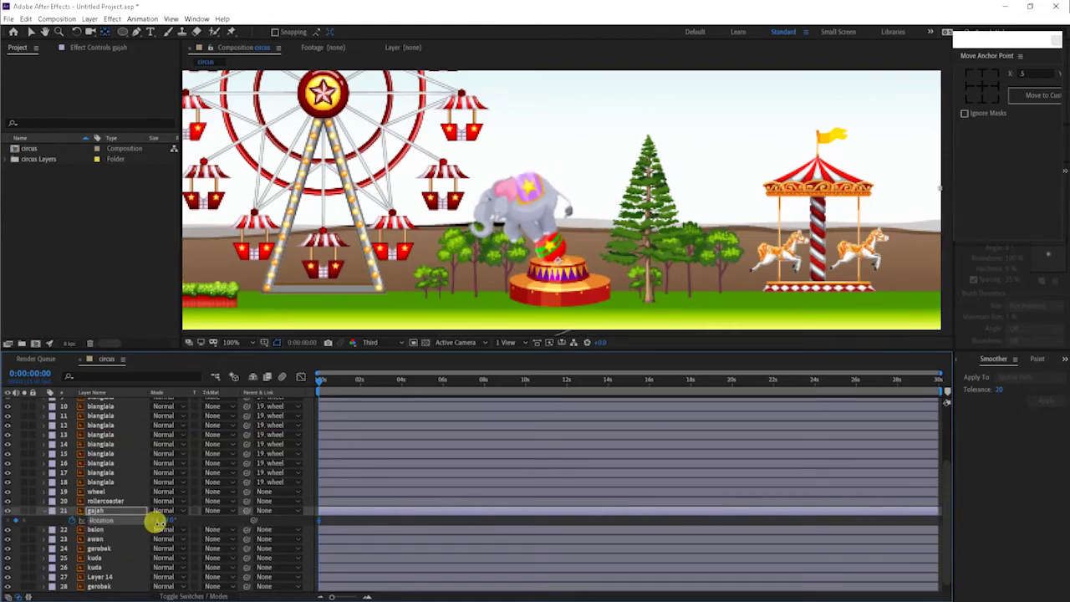
{"action": "left_click", "coordinate": [168, 520]}
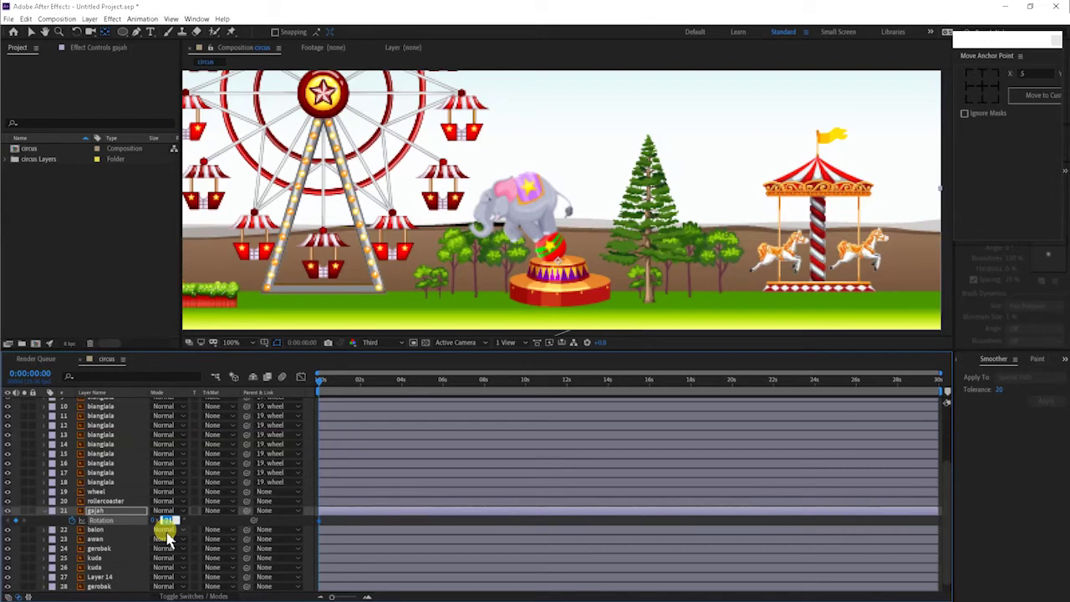
{"action": "left_click", "coordinate": [361, 382]}
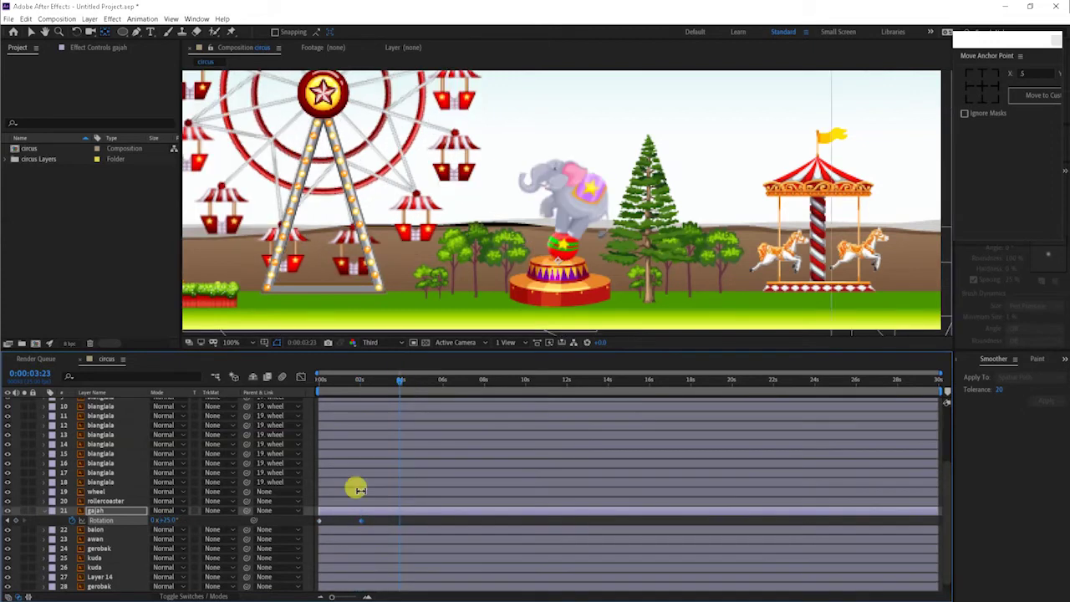
Copy the gajah layer's two Rotation keyframes to 0:00:03:23, and copy the resulting four keyframes to 0:00:07:22.
{"action": "left_click_drag", "start_coordinate": [372, 519], "coordinate": [295, 526]}
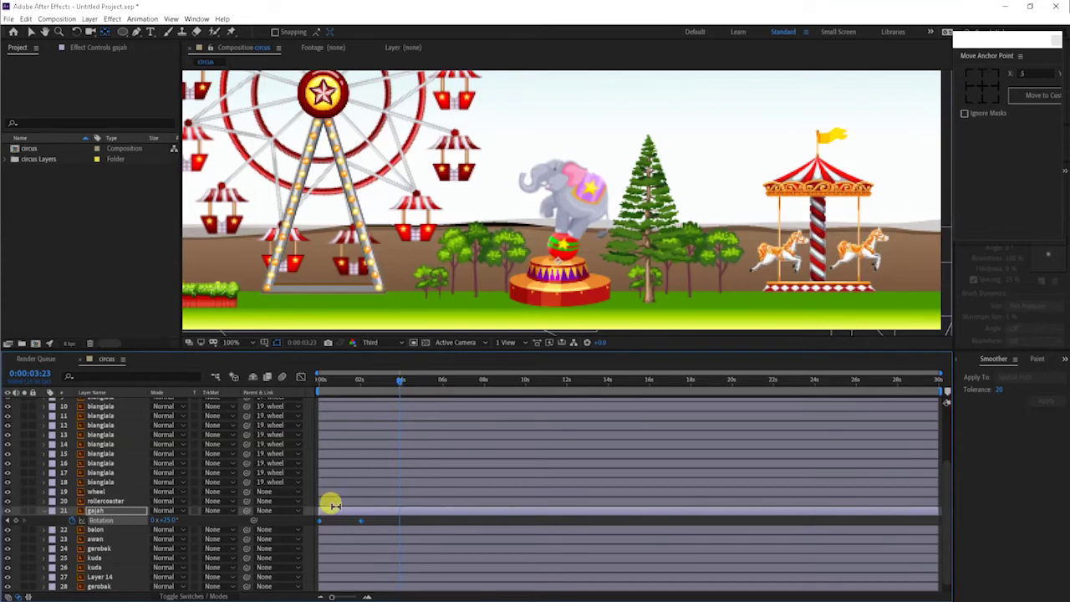
{"action": "key", "text": "ctrl+v"}
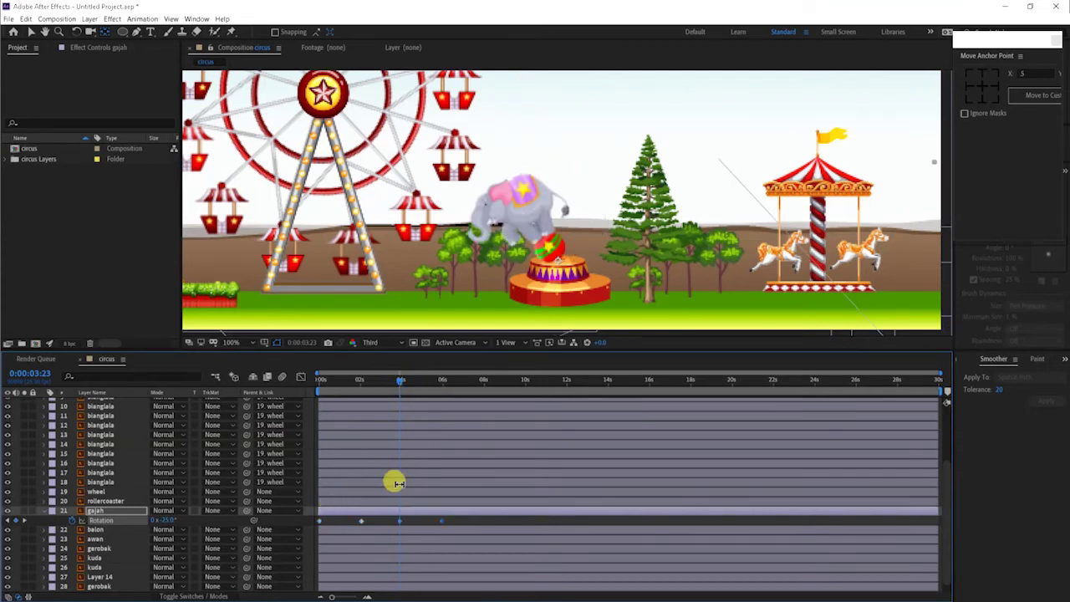
{"action": "left_click_drag", "start_coordinate": [462, 520], "coordinate": [310, 521]}
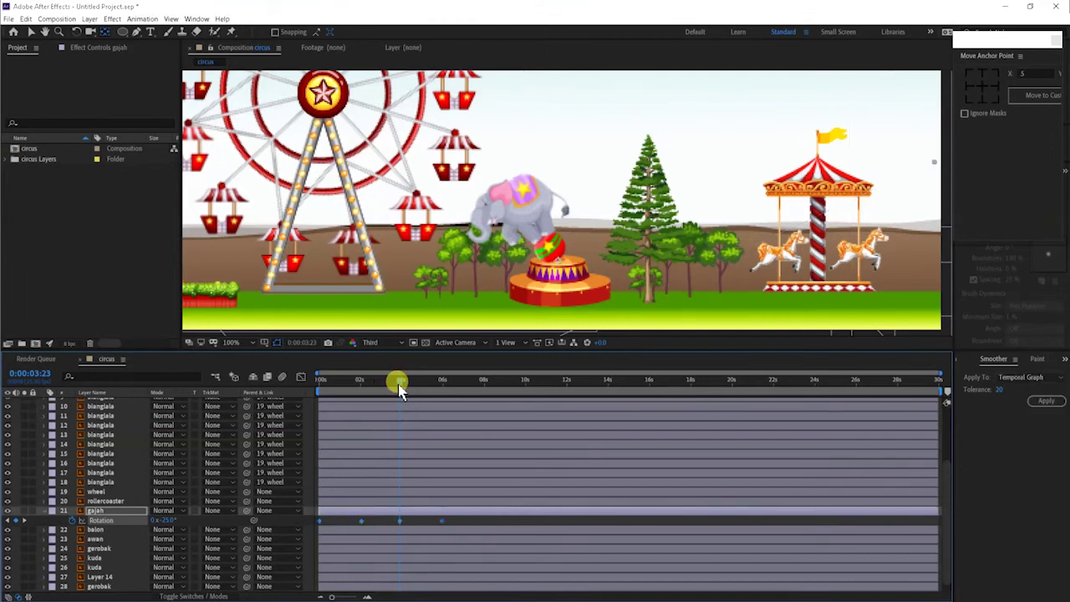
{"action": "left_click_drag", "start_coordinate": [402, 384], "coordinate": [484, 390]}
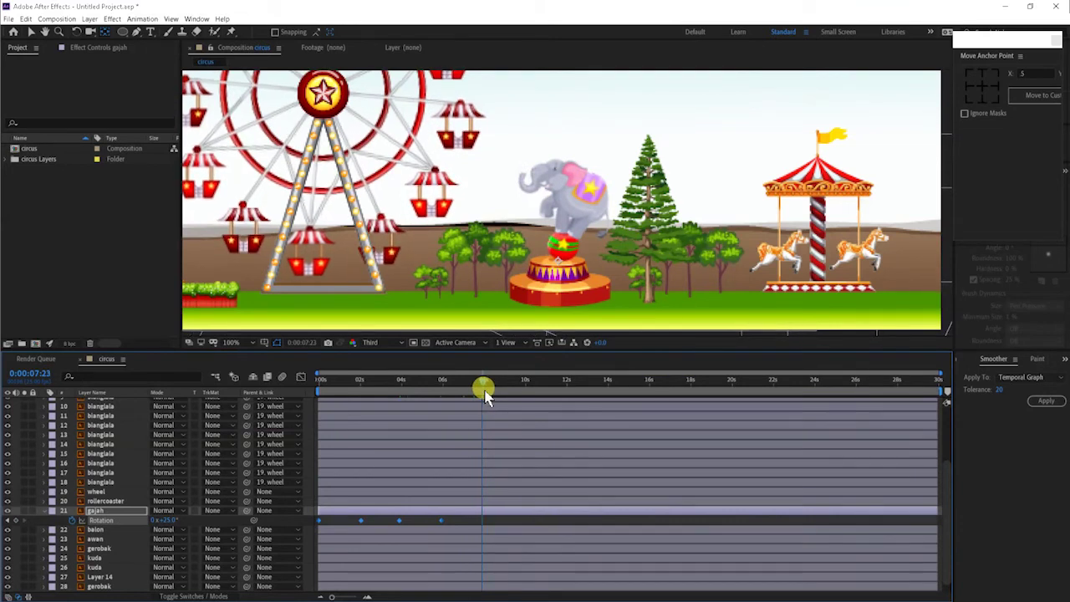
{"action": "key", "text": "ctrl+v"}
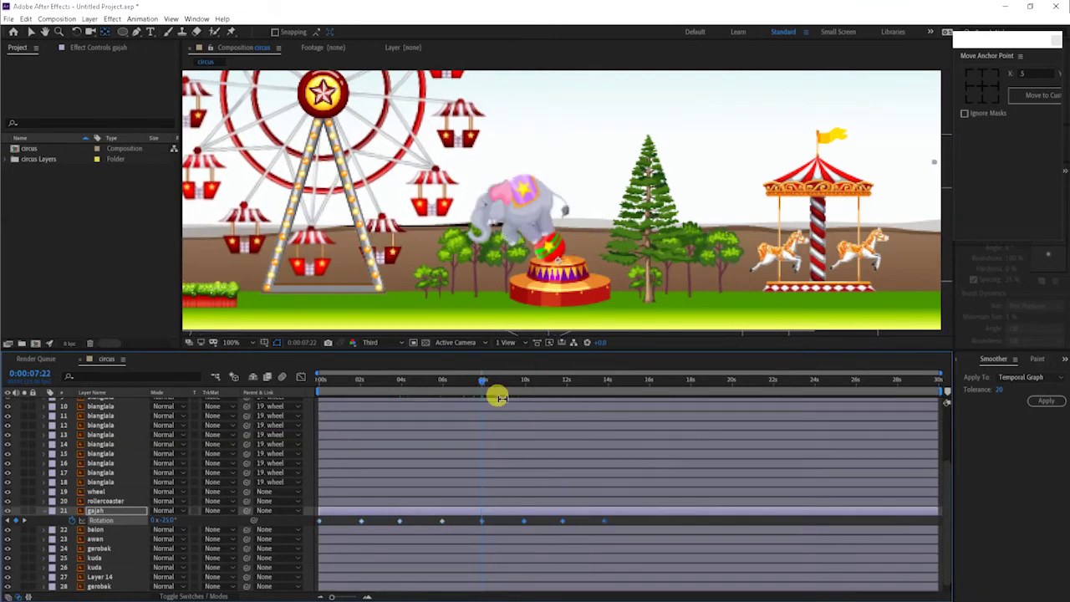
Paste the four elephant Rotation keyframes at 0:00:15:24 and 0:00:24:02 to fill the timeline to its end.
{"action": "left_click_drag", "start_coordinate": [492, 387], "coordinate": [651, 402]}
{"action": "key", "text": "ctrl+v"}
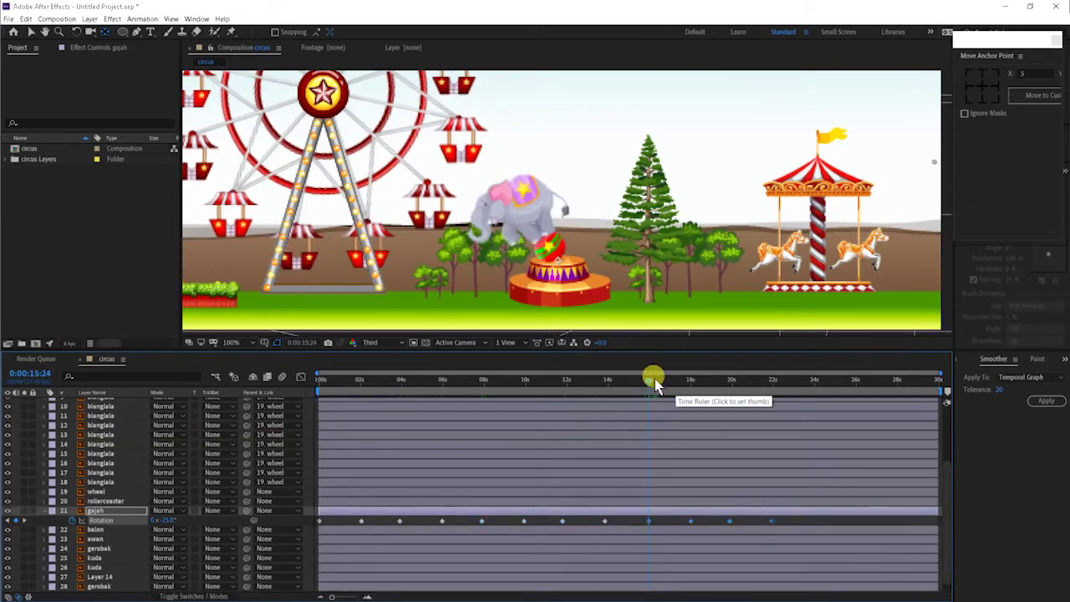
{"action": "left_click_drag", "start_coordinate": [652, 382], "coordinate": [819, 393]}
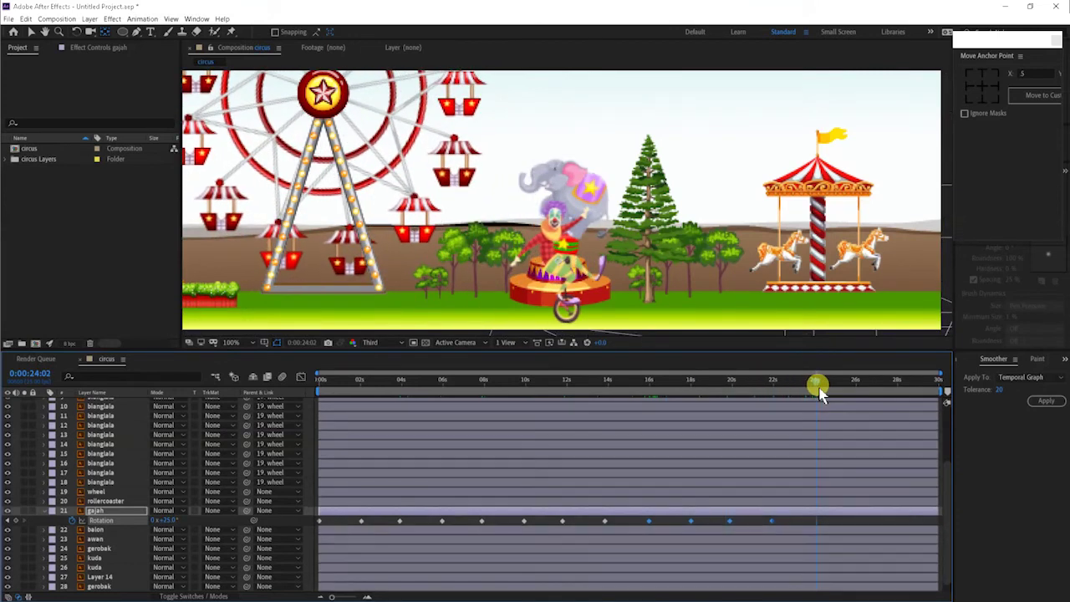
{"action": "key", "text": "ctrl+v"}
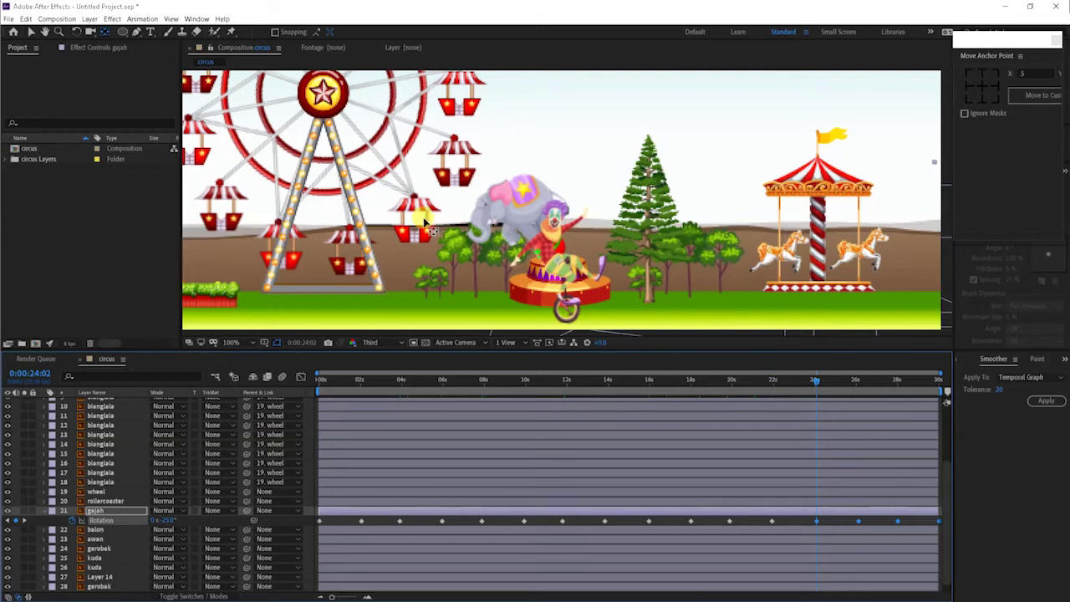
{"action": "scroll", "coordinate": [426, 226], "scroll_direction": "down", "scroll_amount": 2}
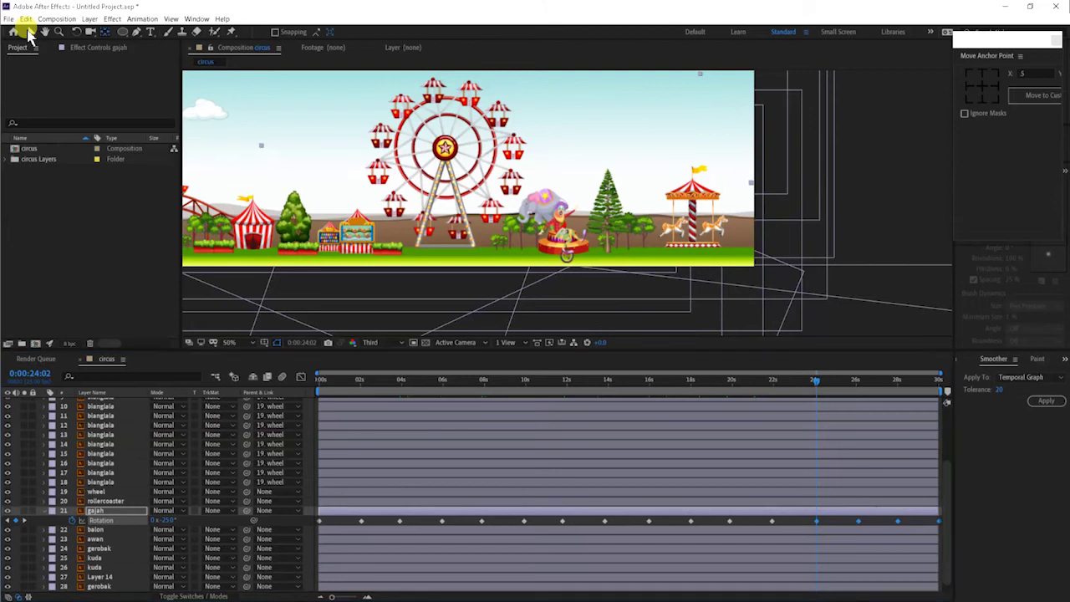
Scrub through the timeline to review the elephant's rocking motion on its ball.
{"action": "left_click", "coordinate": [29, 33]}
{"action": "left_click", "coordinate": [333, 383]}
{"action": "left_click_drag", "start_coordinate": [322, 383], "coordinate": [621, 386]}
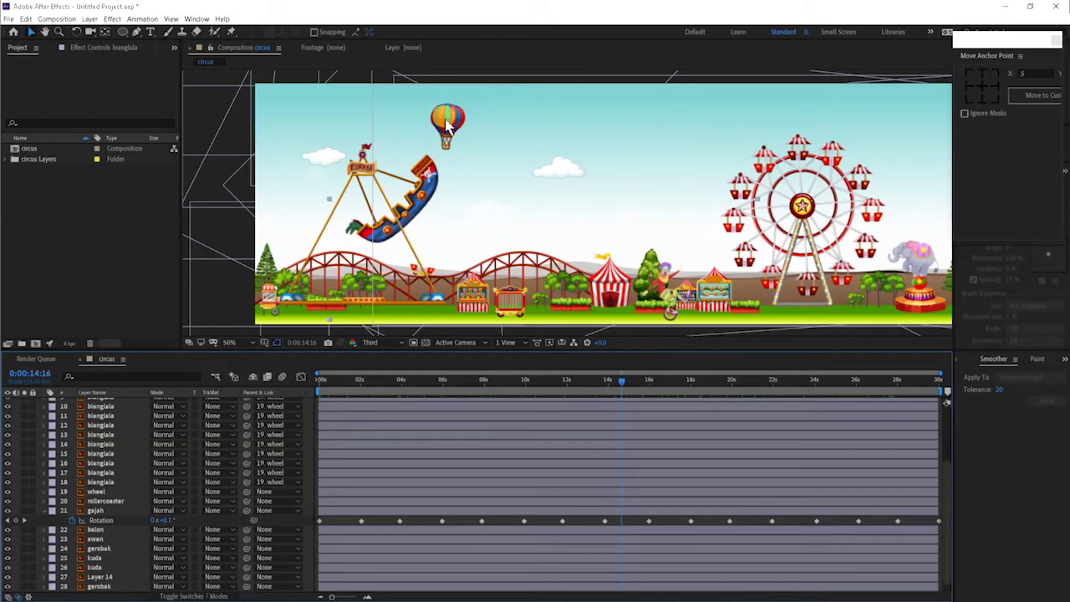
Open Motion Sketch for the balon layer and move the hot-air balloon down beside the pirate ship.
{"action": "left_click", "coordinate": [100, 522]}
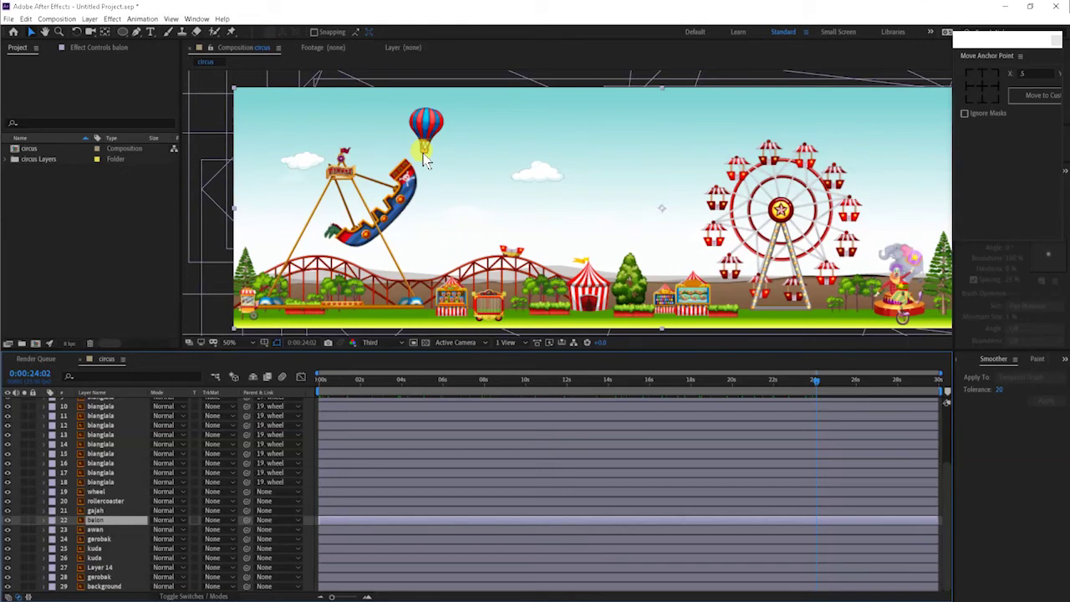
{"action": "key", "text": "y"}
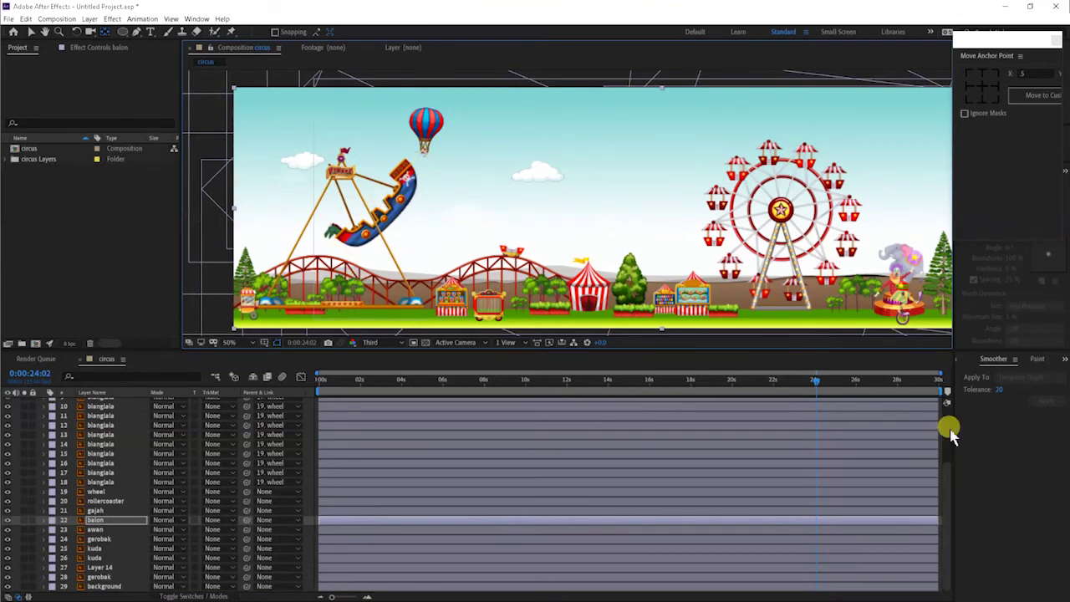
{"action": "left_click", "coordinate": [197, 18]}
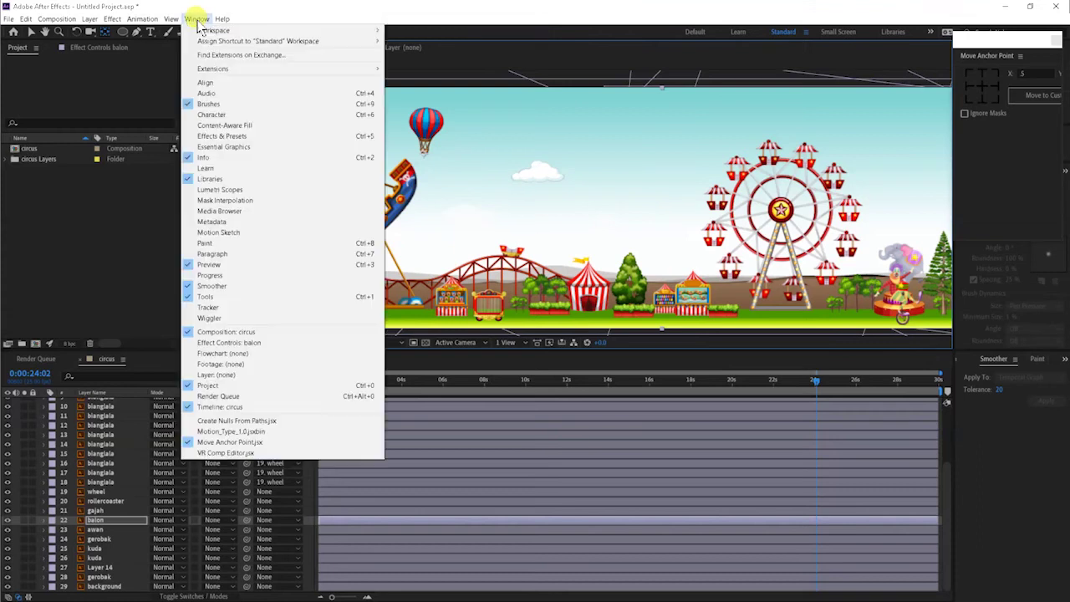
{"action": "left_click", "coordinate": [251, 238]}
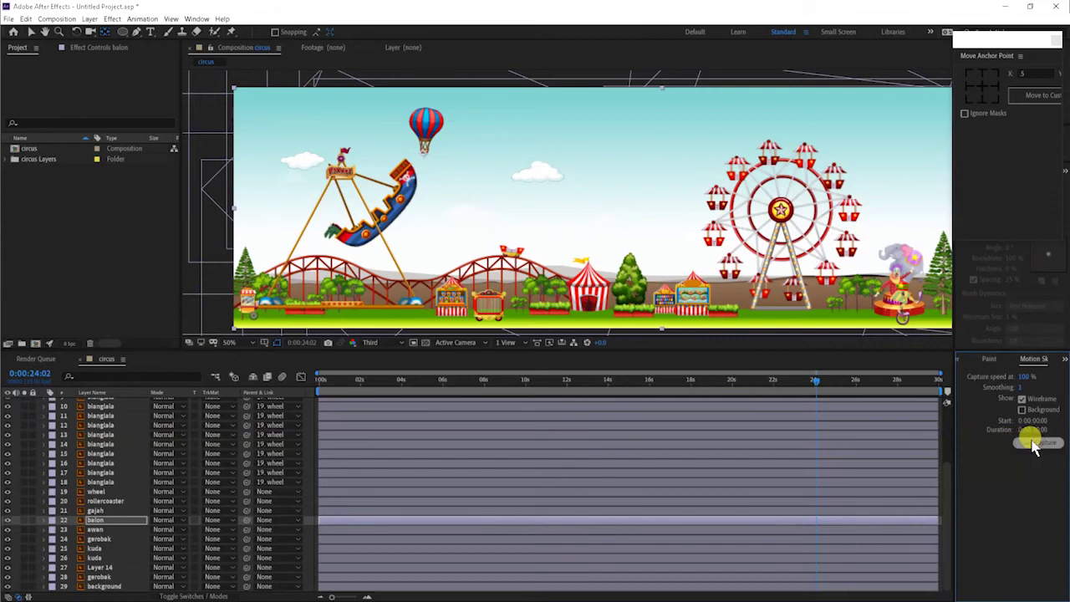
{"action": "left_click", "coordinate": [31, 33]}
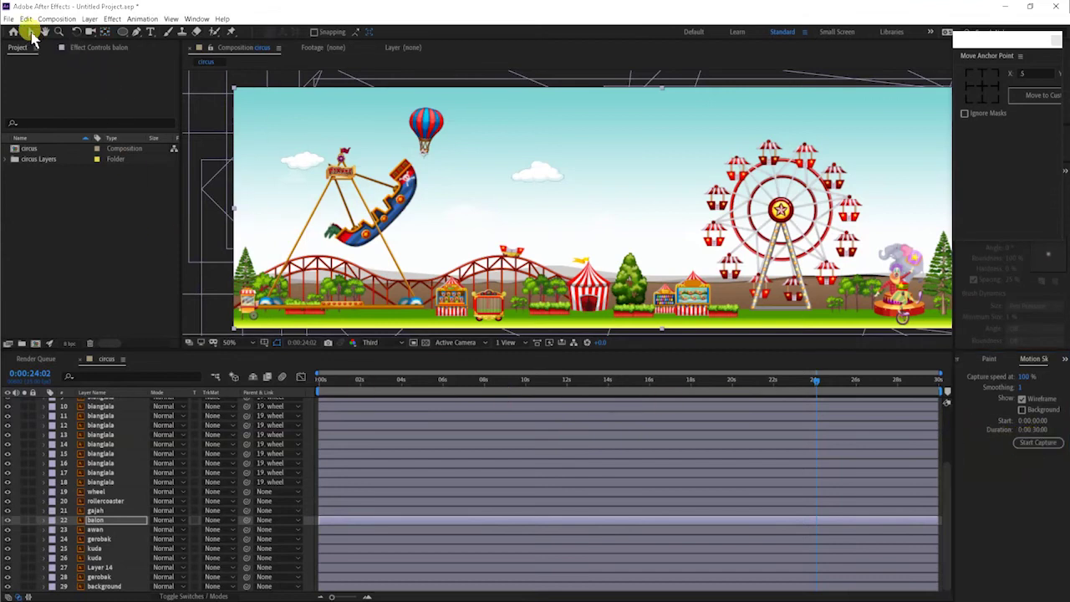
{"action": "mouse_move", "coordinate": [423, 127]}
{"action": "left_mouse_down"}
{"action": "mouse_move", "coordinate": [441, 174]}
{"action": "mouse_move", "coordinate": [433, 197]}
{"action": "mouse_move", "coordinate": [442, 183]}
{"action": "mouse_move", "coordinate": [402, 178]}
{"action": "mouse_move", "coordinate": [426, 195]}
{"action": "left_mouse_up"}
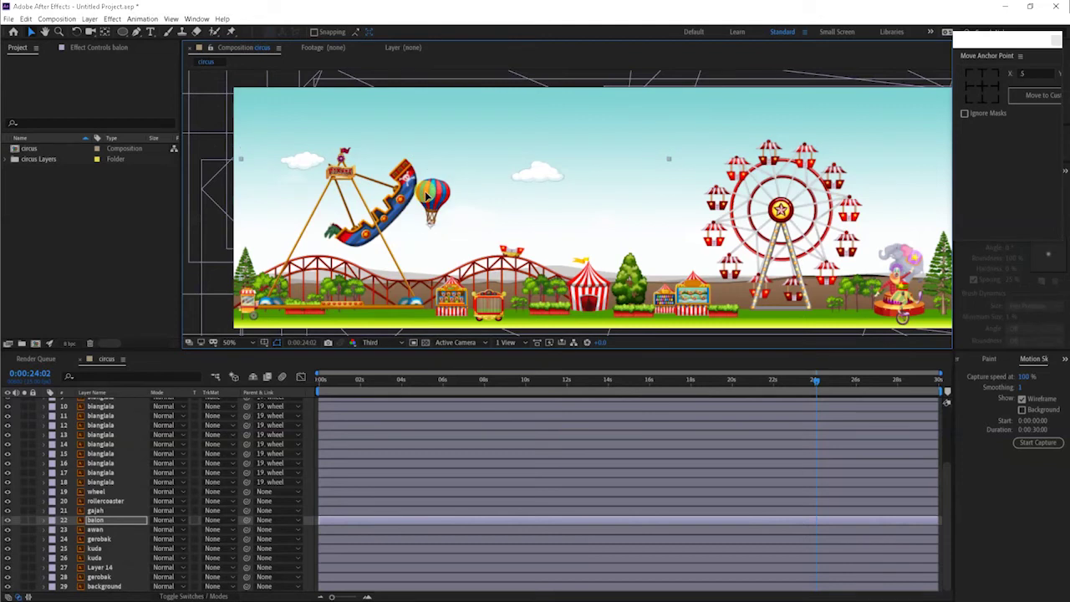
Capture a wavy Motion Sketch path for the balloon from beside the pirate ship, past the Ferris wheel, to the sky above the elephant.
{"action": "left_click", "coordinate": [1046, 443]}
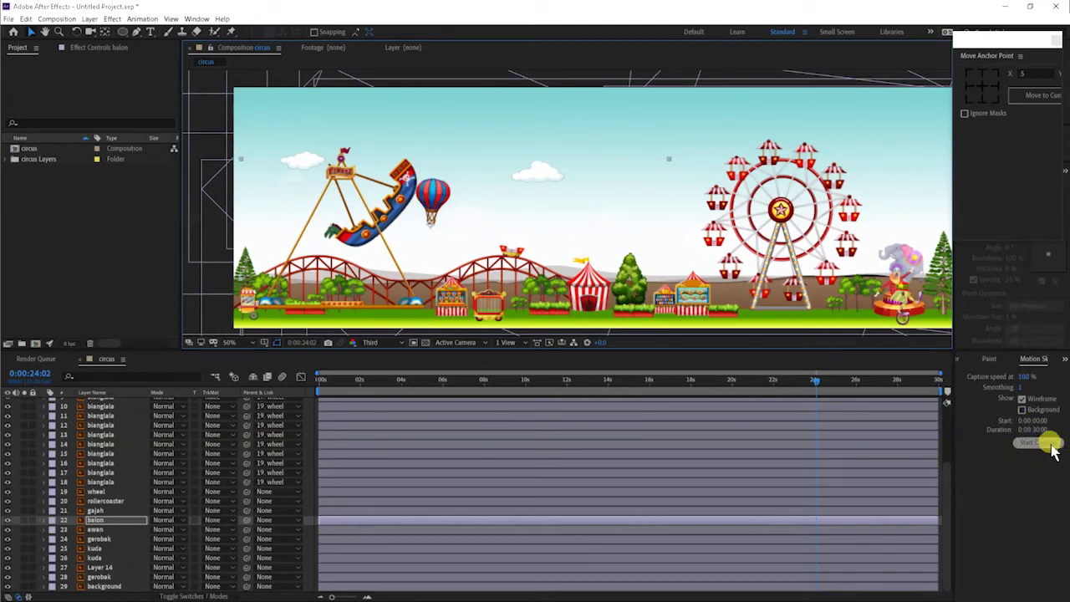
{"action": "left_click", "coordinate": [1044, 438]}
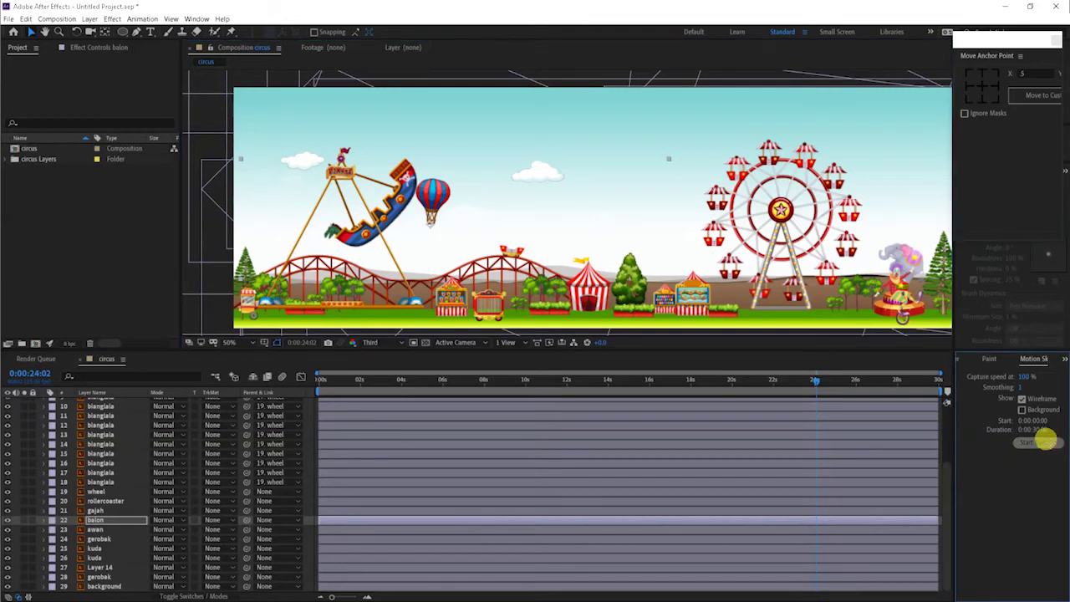
{"action": "mouse_move", "coordinate": [432, 203]}
{"action": "left_mouse_down"}
{"action": "mouse_move", "coordinate": [548, 214]}
{"action": "mouse_move", "coordinate": [668, 137]}
{"action": "mouse_move", "coordinate": [696, 133]}
{"action": "mouse_move", "coordinate": [765, 179]}
{"action": "left_mouse_up"}
{"action": "mouse_move", "coordinate": [806, 214]}
{"action": "left_mouse_down"}
{"action": "mouse_move", "coordinate": [855, 198]}
{"action": "mouse_move", "coordinate": [934, 149]}
{"action": "mouse_move", "coordinate": [928, 141]}
{"action": "left_mouse_up"}
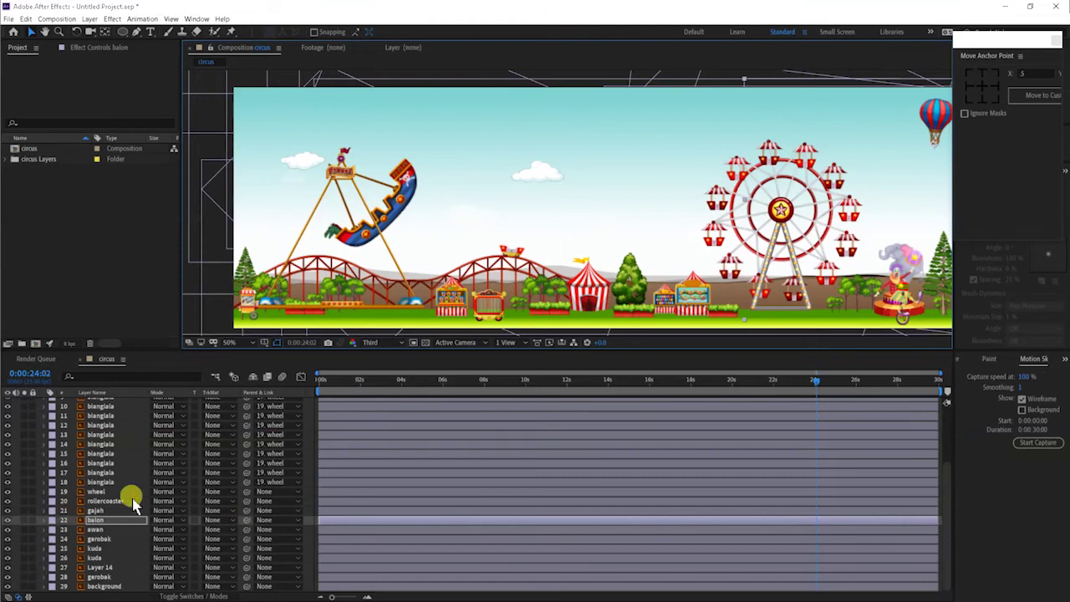
Show the balon layer's captured Position keyframes and preview the balloon's flight from the start of the timeline.
{"action": "left_click", "coordinate": [45, 519]}
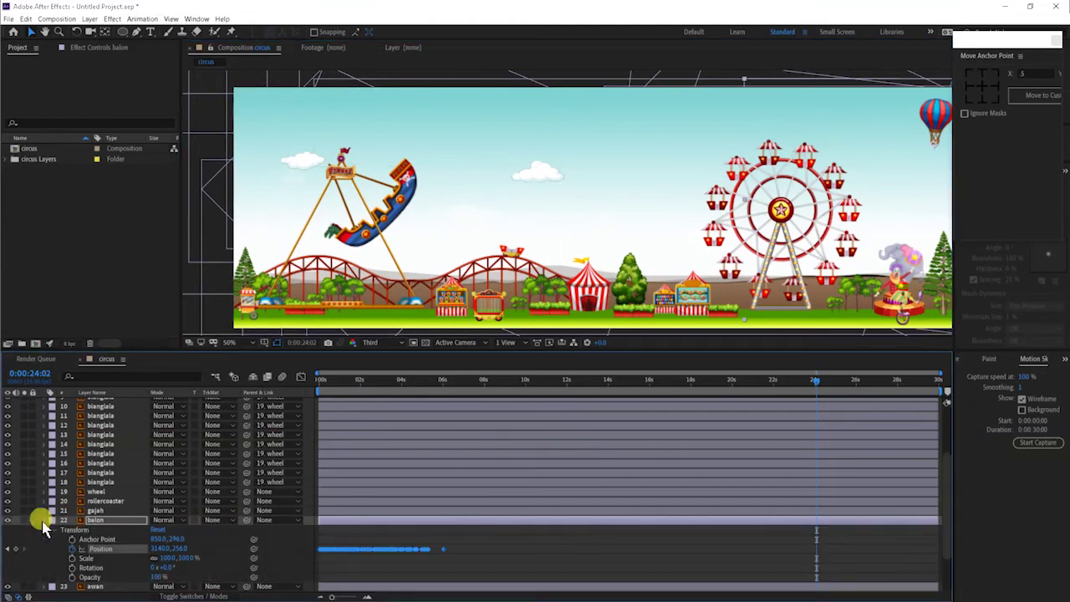
{"action": "left_click", "coordinate": [474, 549]}
{"action": "left_click", "coordinate": [443, 549]}
{"action": "left_click_drag", "start_coordinate": [476, 540], "coordinate": [437, 561]}
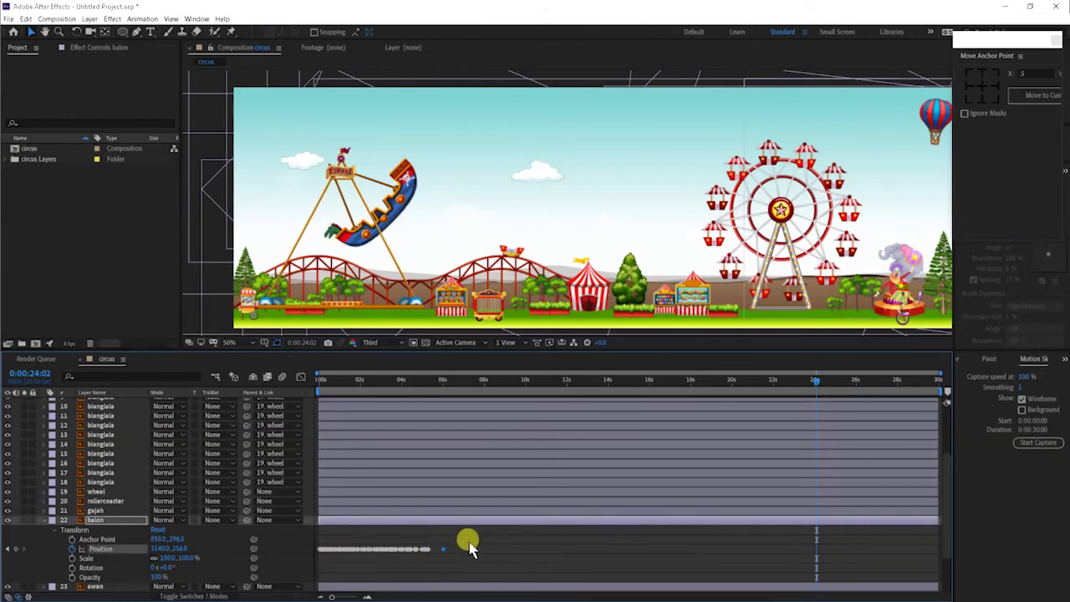
{"action": "left_click", "coordinate": [467, 547]}
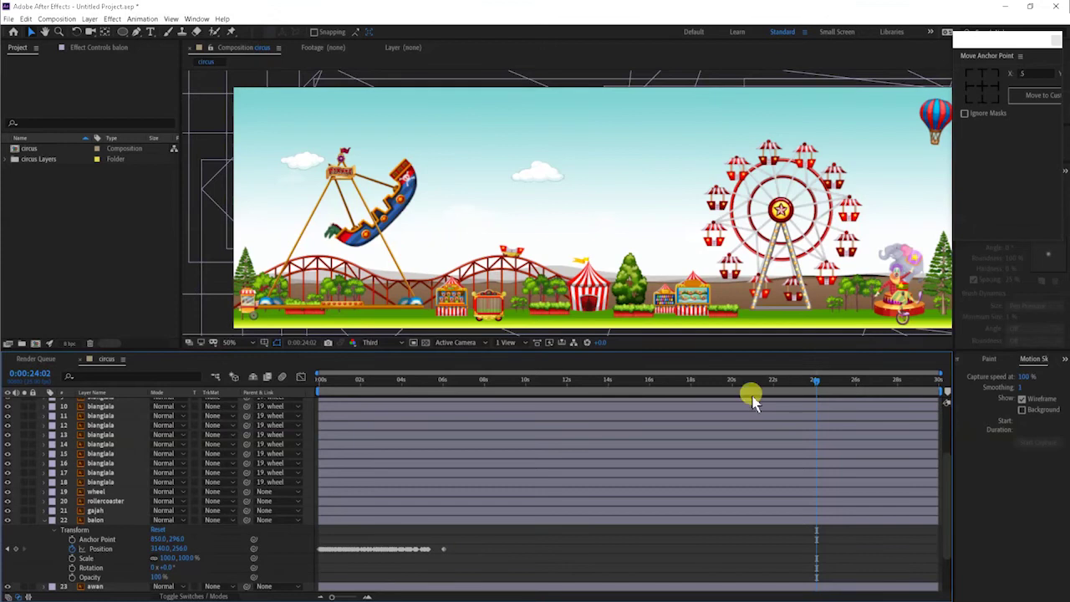
{"action": "key", "text": "space"}
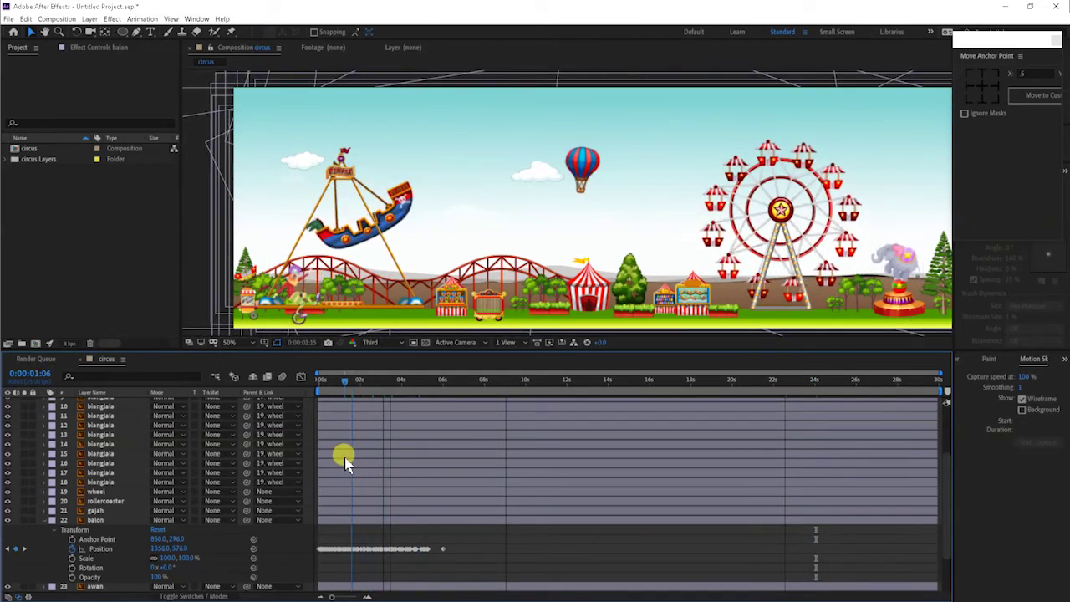
{"action": "left_click_drag", "start_coordinate": [449, 472], "coordinate": [320, 473]}
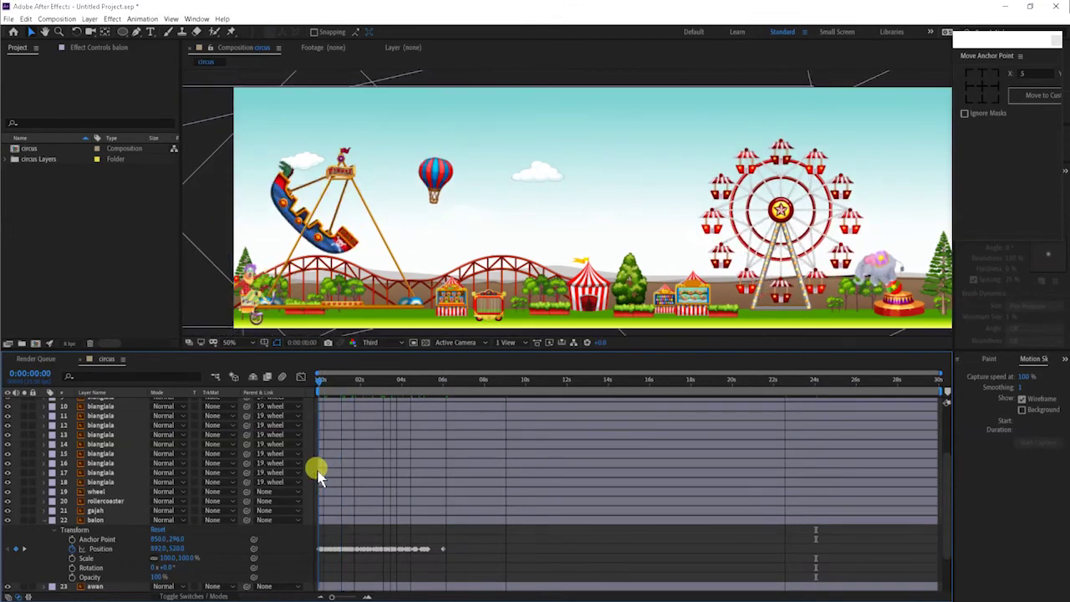
Simplify the balon layer's Position keyframes with the Smoother, applied to the Spatial Path with a tolerance of 20.
{"action": "left_click", "coordinate": [98, 549]}
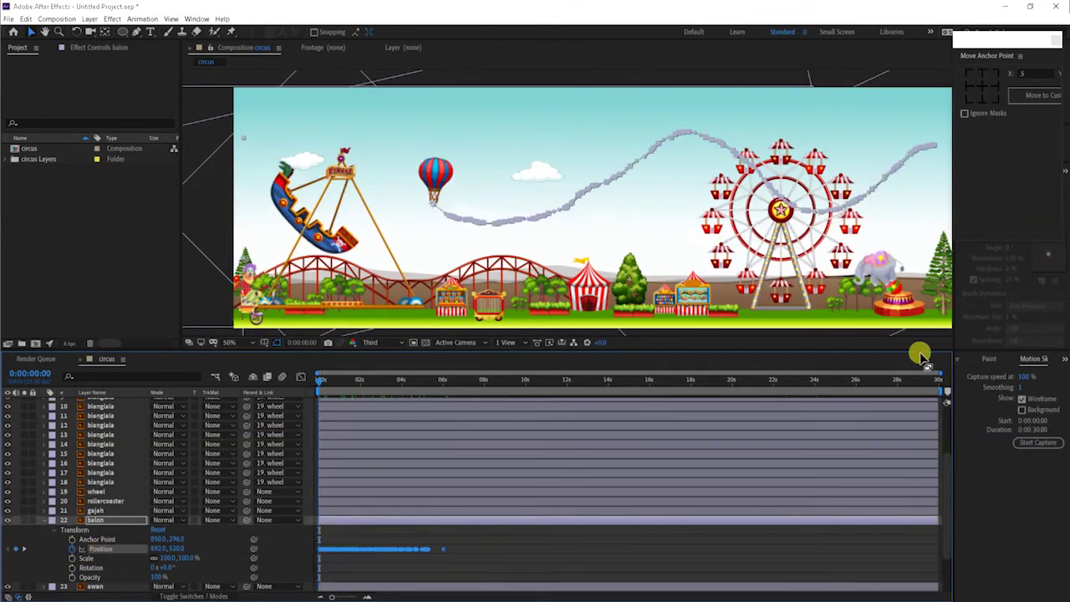
{"action": "left_click", "coordinate": [197, 18]}
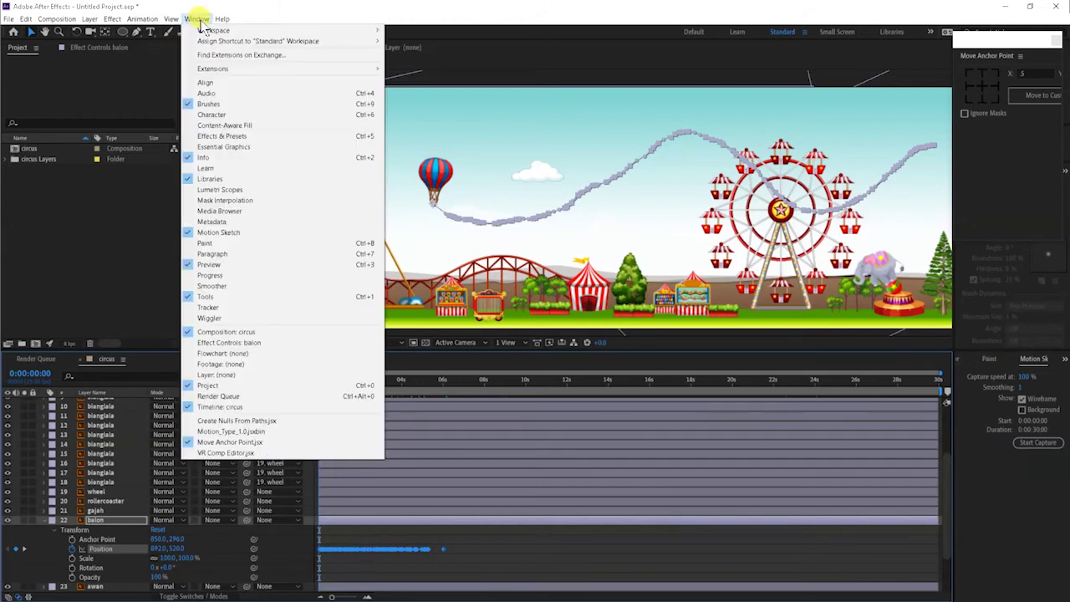
{"action": "left_click", "coordinate": [232, 287]}
{"action": "left_click", "coordinate": [1041, 404]}
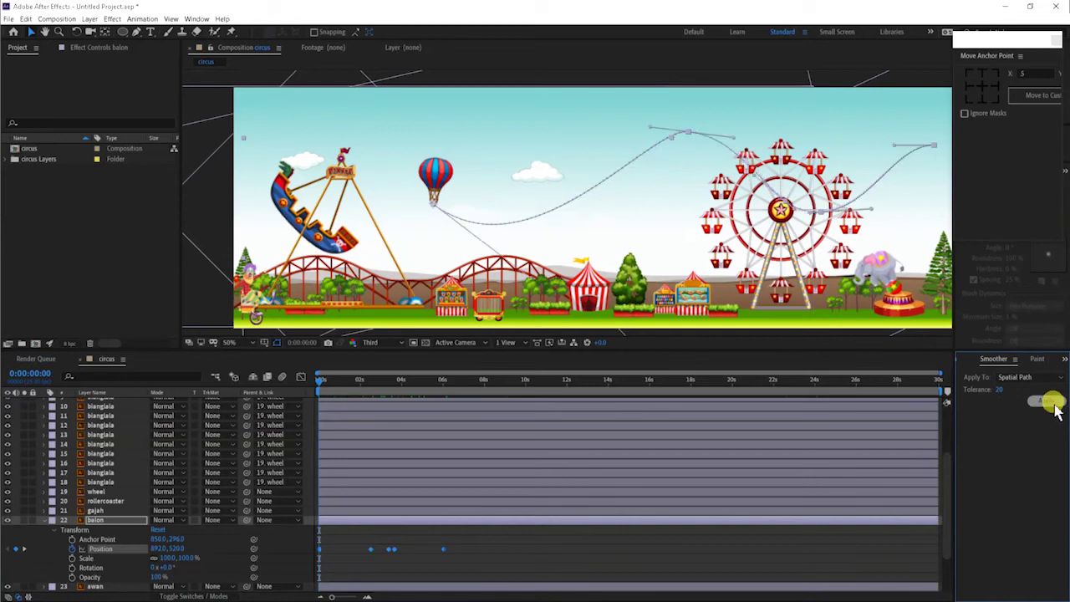
Spread the balloon's Position keyframes after the first to about 5, 12, 19 and 30 seconds, and preview the slower flight.
{"action": "left_click", "coordinate": [447, 557]}
{"action": "left_click_drag", "start_coordinate": [443, 558], "coordinate": [933, 559]}
{"action": "left_click", "coordinate": [388, 565]}
{"action": "left_click_drag", "start_coordinate": [396, 555], "coordinate": [702, 562]}
{"action": "left_click_drag", "start_coordinate": [388, 549], "coordinate": [565, 549]}
{"action": "left_click", "coordinate": [379, 547]}
{"action": "left_click_drag", "start_coordinate": [371, 552], "coordinate": [423, 565]}
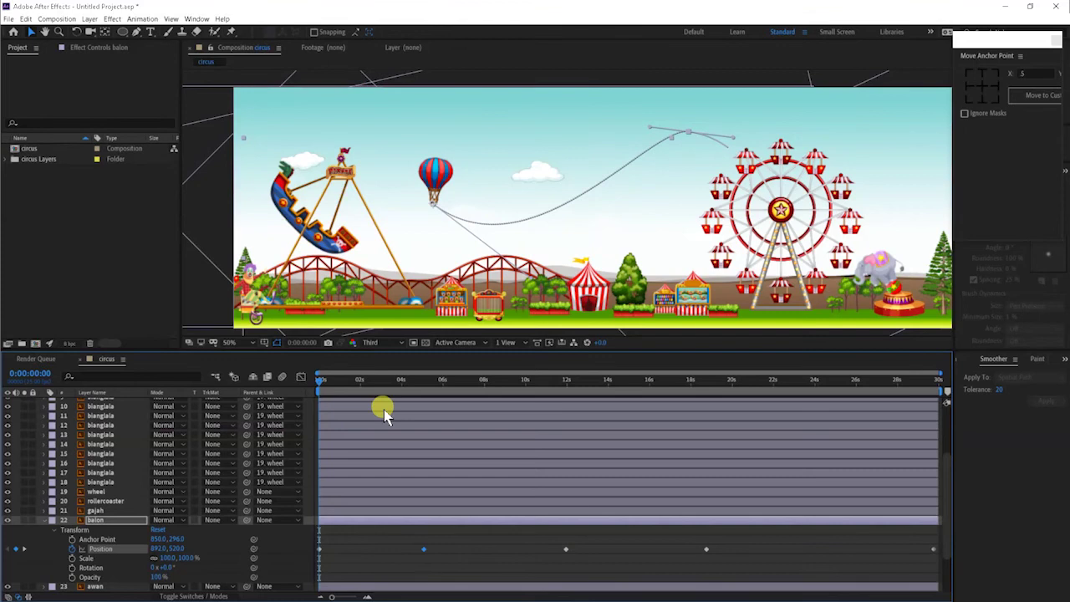
{"action": "left_click_drag", "start_coordinate": [322, 380], "coordinate": [337, 425]}
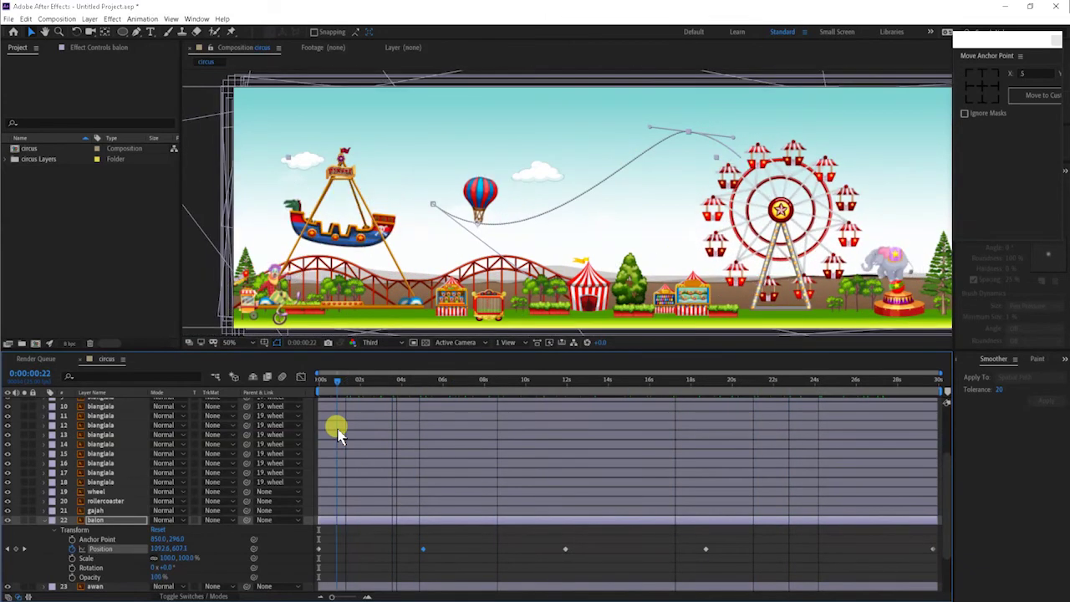
Duplicate the balon layer and remove all Position keyframes from the balon 2 copy.
{"action": "left_click", "coordinate": [43, 520]}
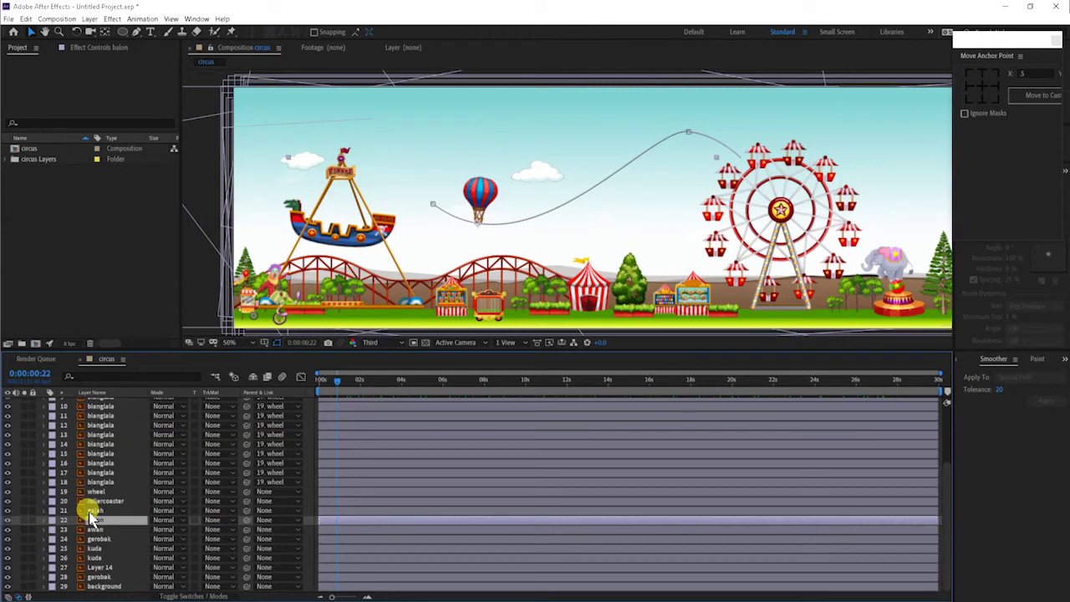
{"action": "key", "text": "ctrl+d"}
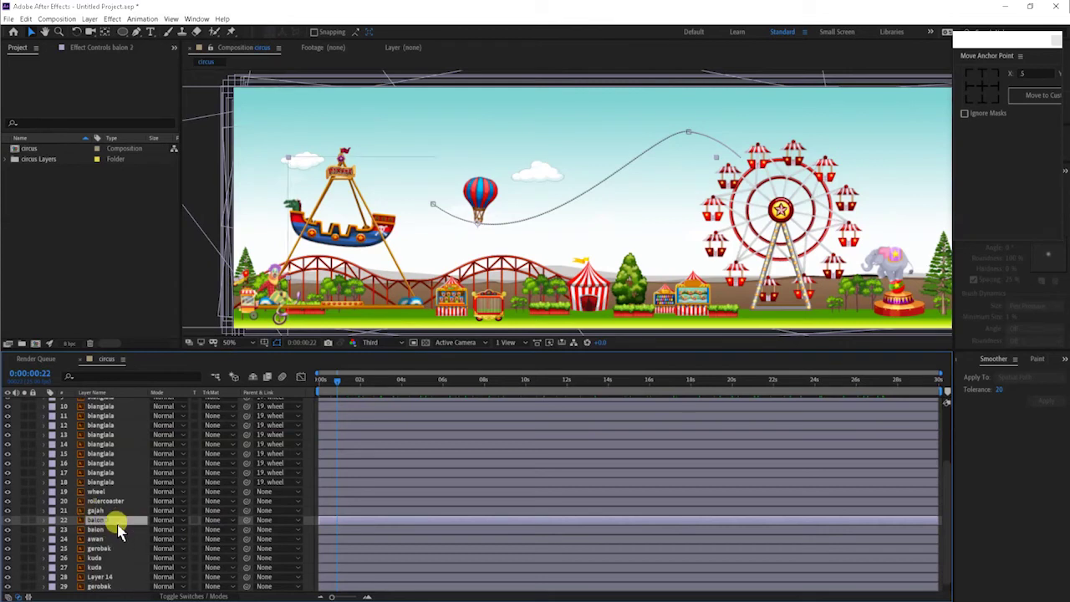
{"action": "left_click", "coordinate": [33, 521]}
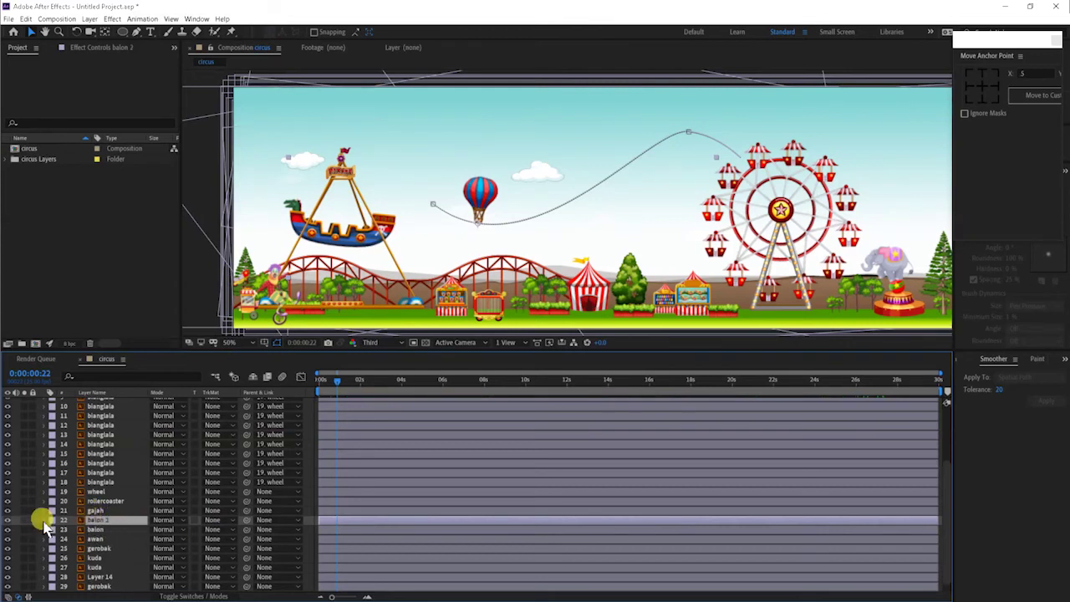
{"action": "left_click", "coordinate": [44, 520]}
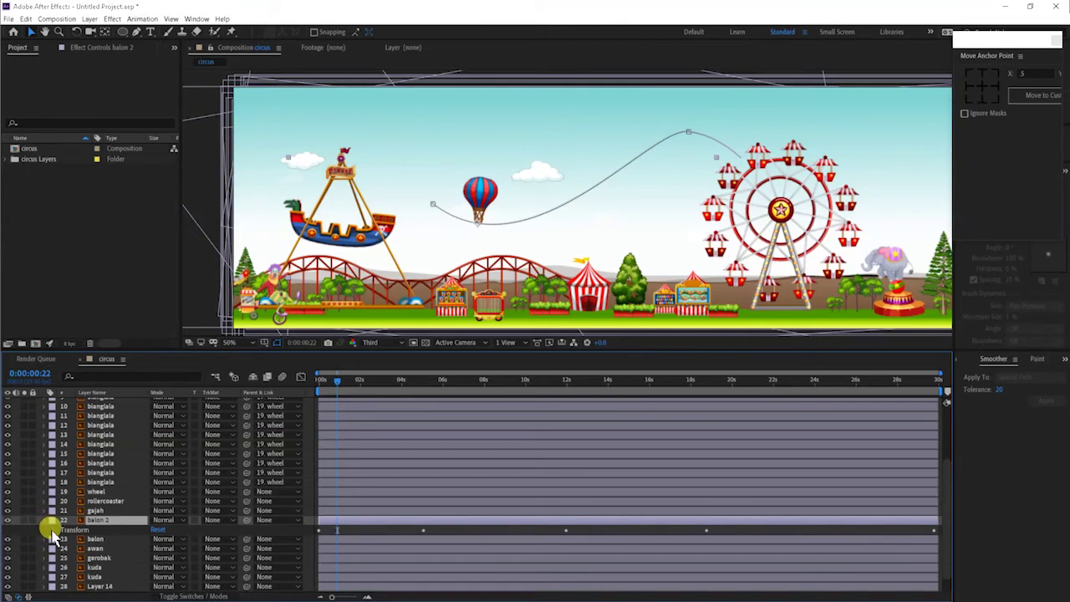
{"action": "left_click", "coordinate": [53, 530]}
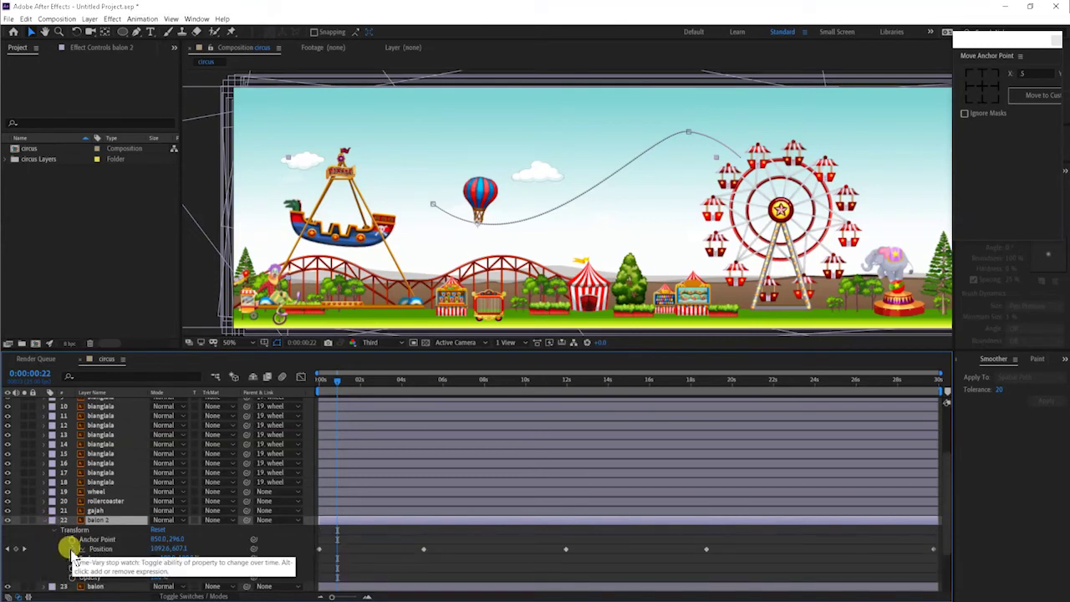
{"action": "left_click", "coordinate": [72, 549]}
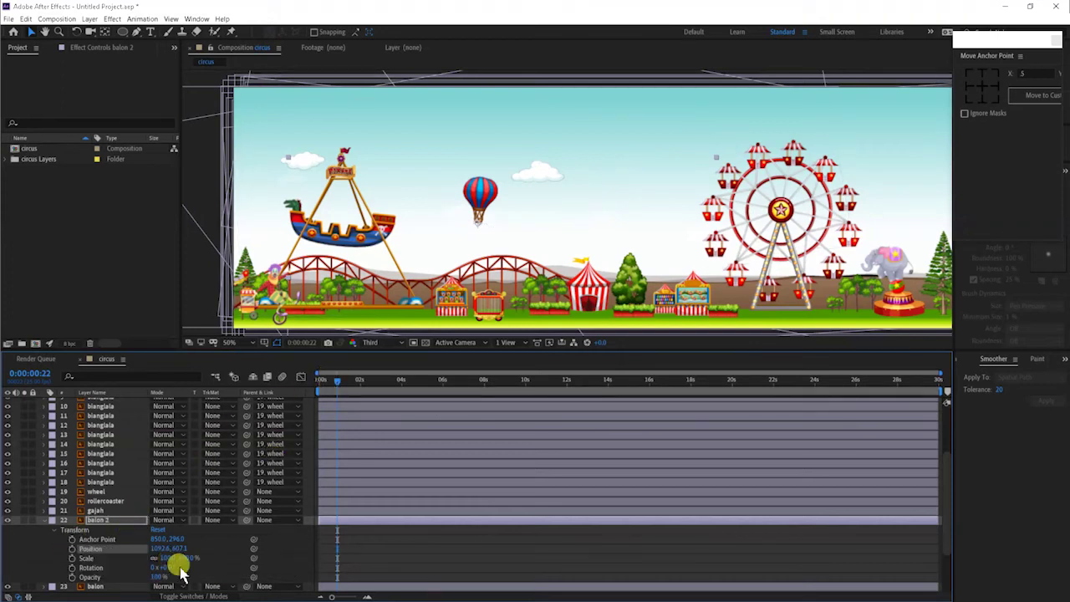
Scale the balon 2 layer to 55% and move the smaller balloon above the top of the pirate ship.
{"action": "left_click_drag", "start_coordinate": [190, 557], "coordinate": [171, 557]}
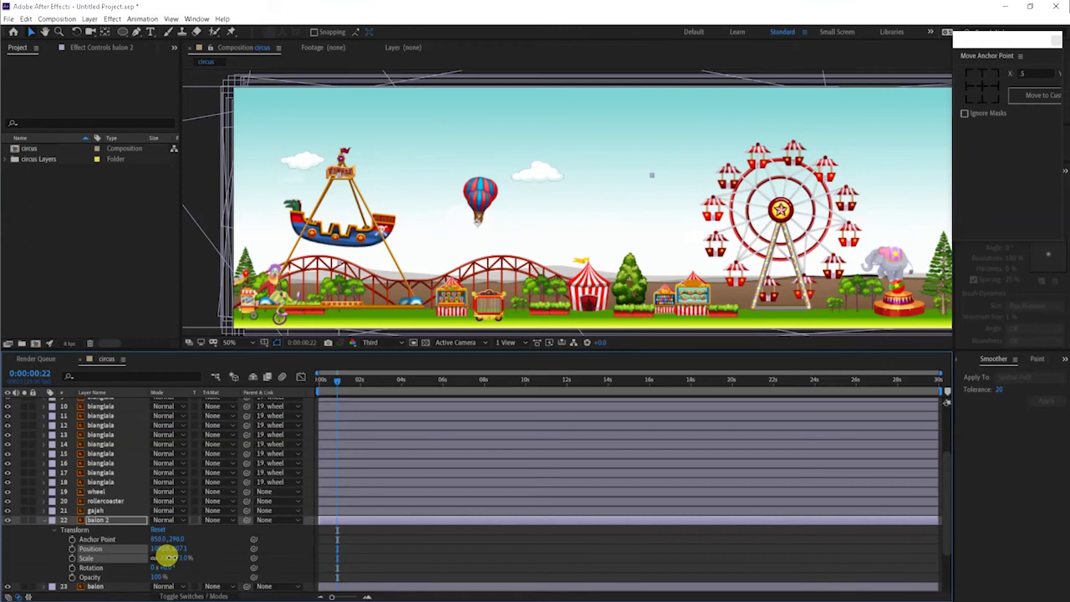
{"action": "left_click_drag", "start_coordinate": [157, 547], "coordinate": [146, 545]}
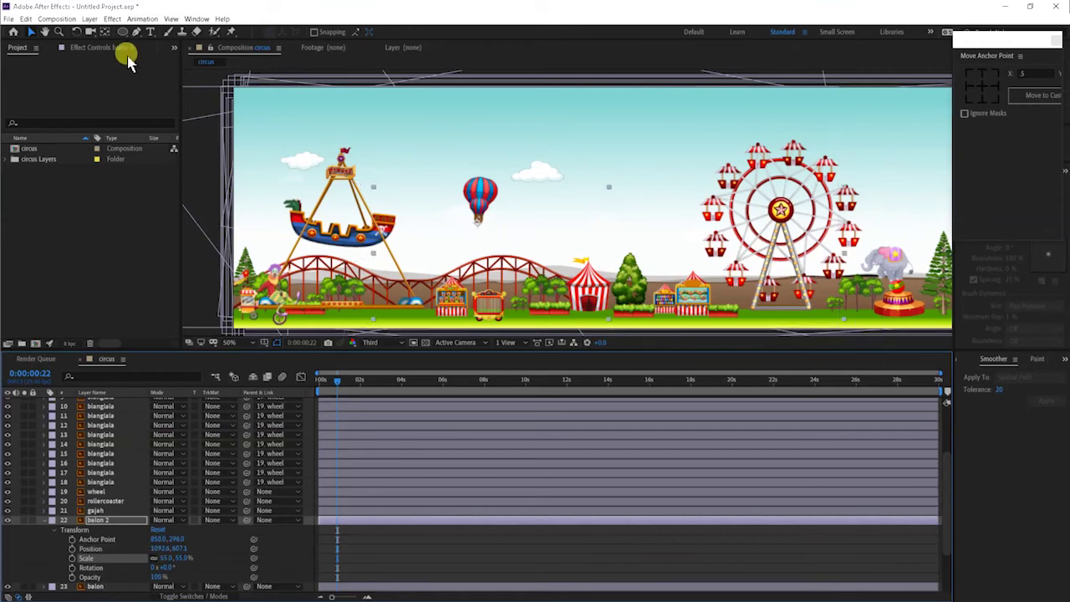
{"action": "left_click", "coordinate": [30, 33]}
{"action": "left_click_drag", "start_coordinate": [480, 215], "coordinate": [345, 122]}
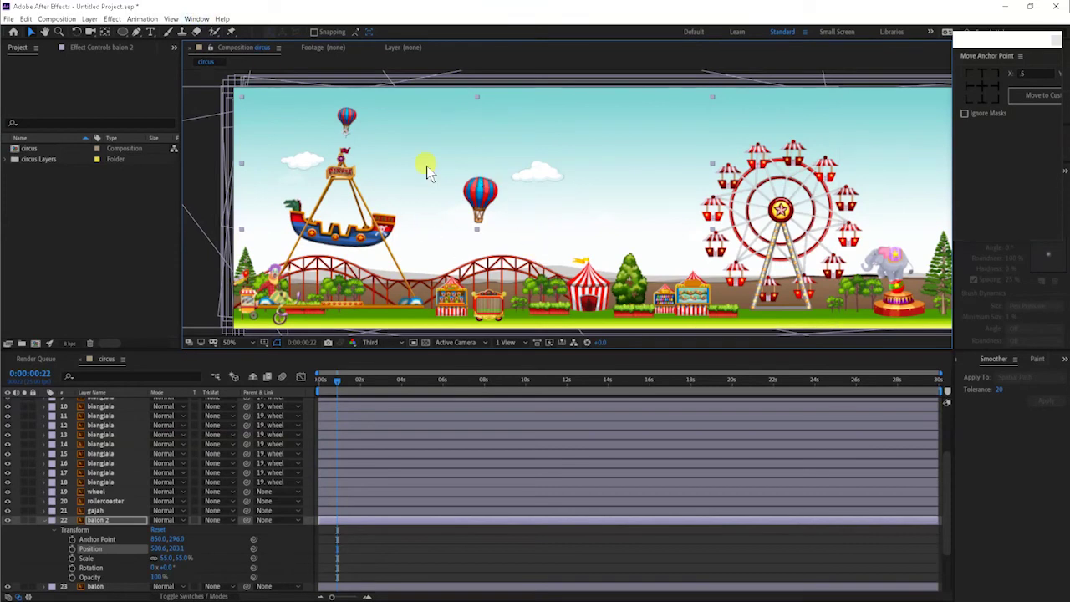
Capture a wavy Motion Sketch path for the smaller balloon from above the pirate ship, over the Ferris wheel, down to near the elephant.
{"action": "left_click", "coordinate": [197, 18]}
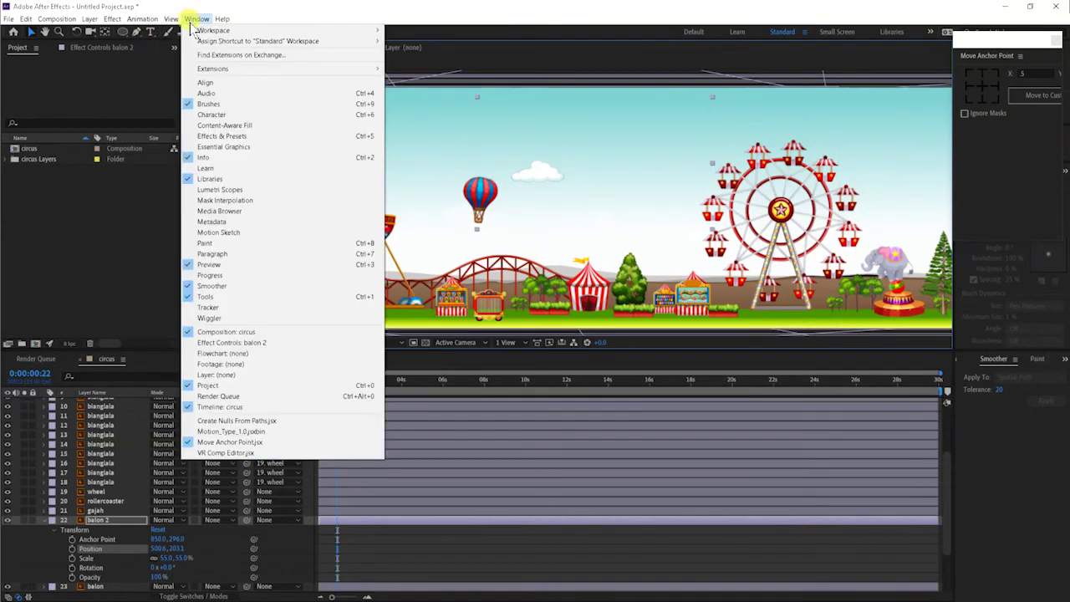
{"action": "left_click", "coordinate": [255, 240]}
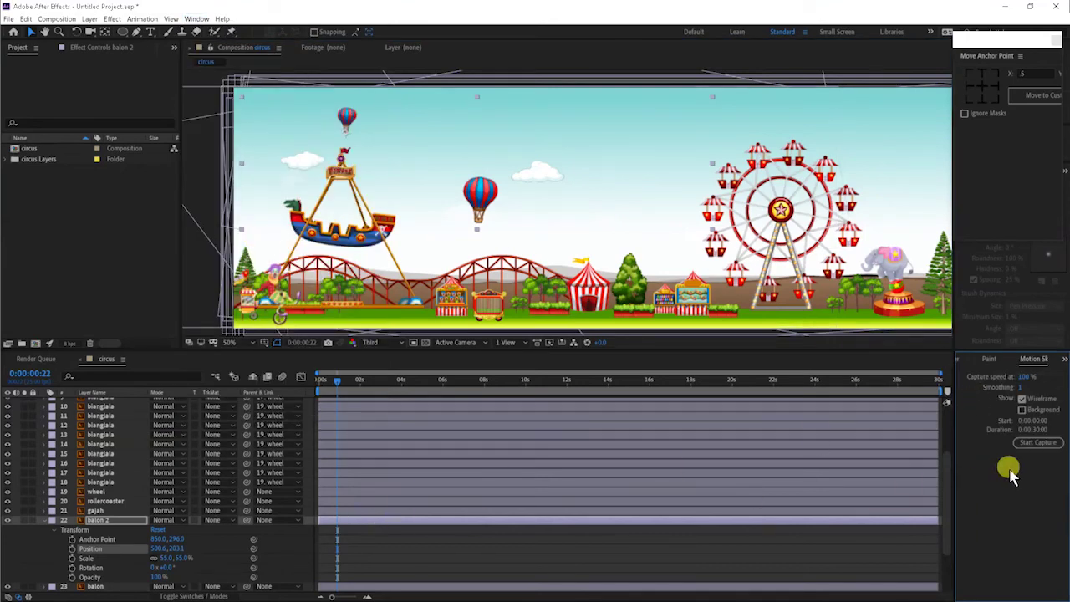
{"action": "left_click", "coordinate": [1042, 450]}
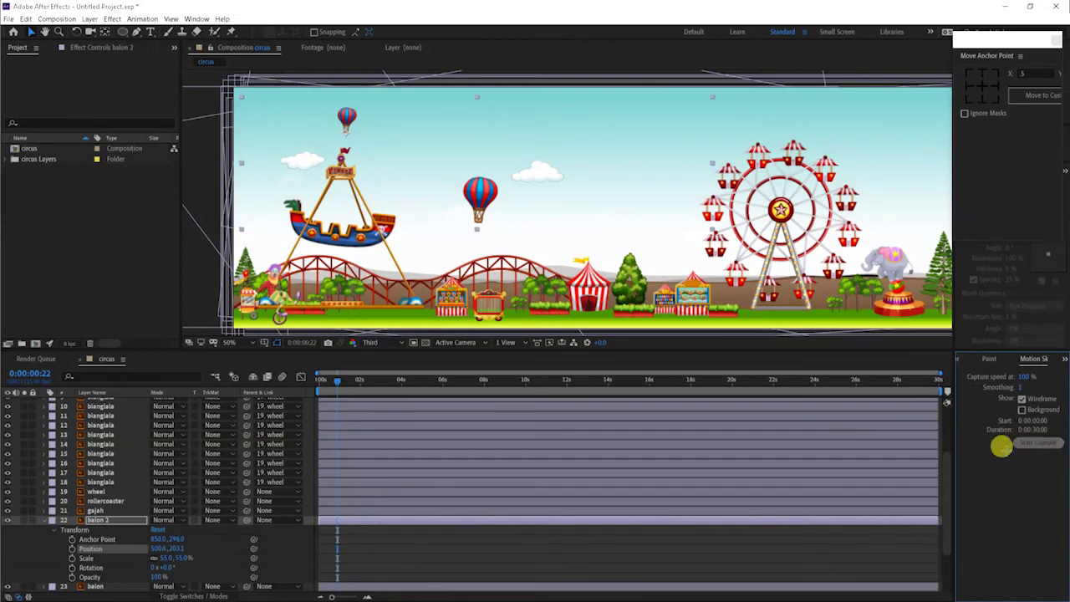
{"action": "mouse_move", "coordinate": [339, 118]}
{"action": "left_mouse_down"}
{"action": "mouse_move", "coordinate": [375, 152]}
{"action": "mouse_move", "coordinate": [384, 187]}
{"action": "mouse_move", "coordinate": [422, 216]}
{"action": "mouse_move", "coordinate": [551, 223]}
{"action": "mouse_move", "coordinate": [674, 167]}
{"action": "mouse_move", "coordinate": [730, 120]}
{"action": "mouse_move", "coordinate": [755, 119]}
{"action": "mouse_move", "coordinate": [847, 162]}
{"action": "mouse_move", "coordinate": [926, 223]}
{"action": "left_mouse_up"}
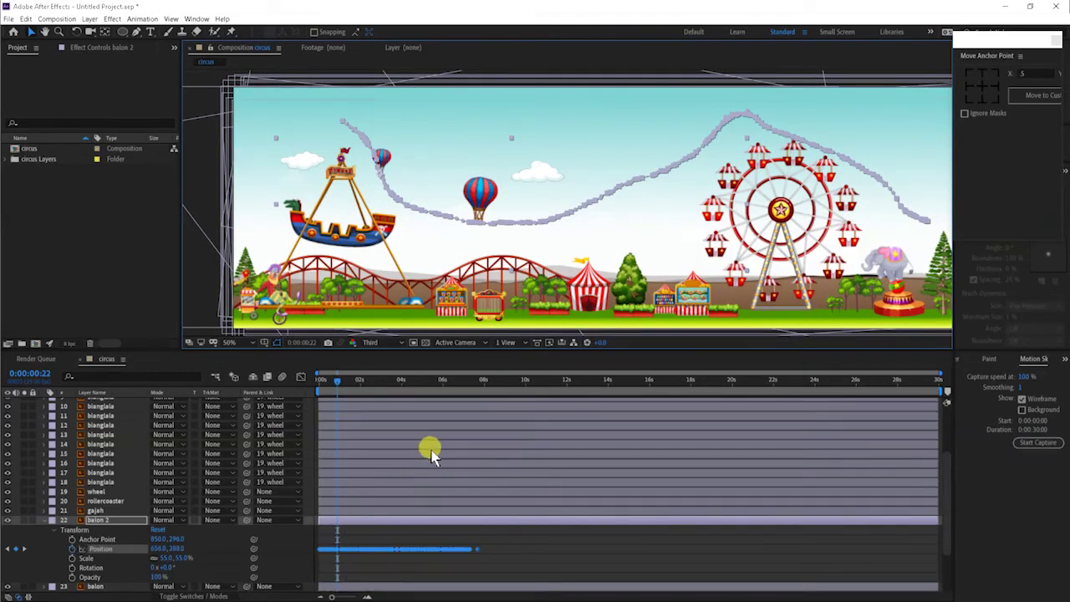
Smooth the balon 2 Motion Sketch keyframes with the Smoother, using Spatial Path and a tolerance of 20.
{"action": "left_click", "coordinate": [197, 18]}
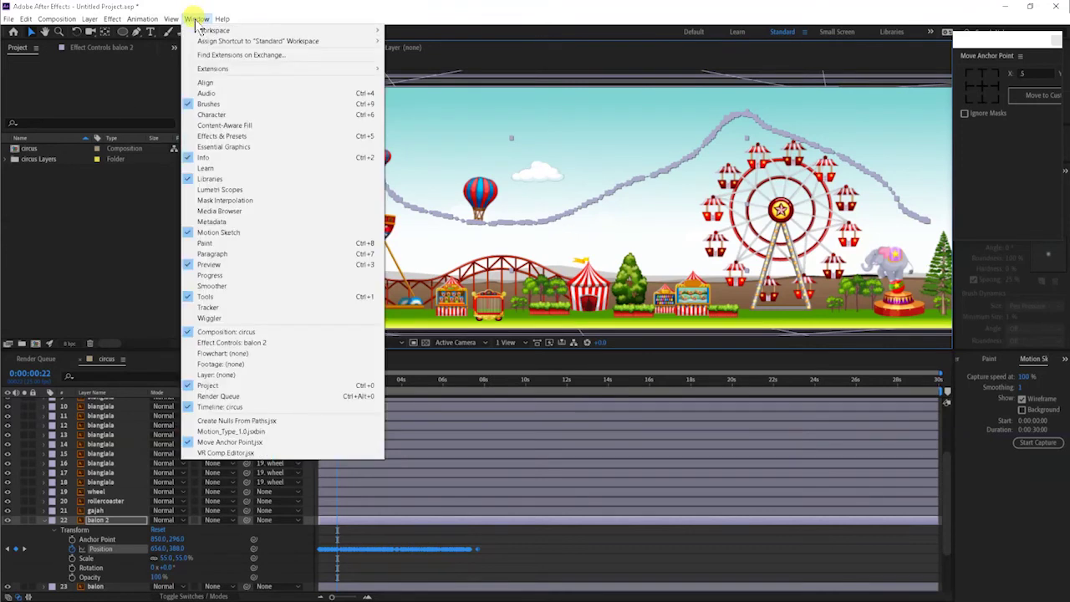
{"action": "left_click", "coordinate": [211, 285]}
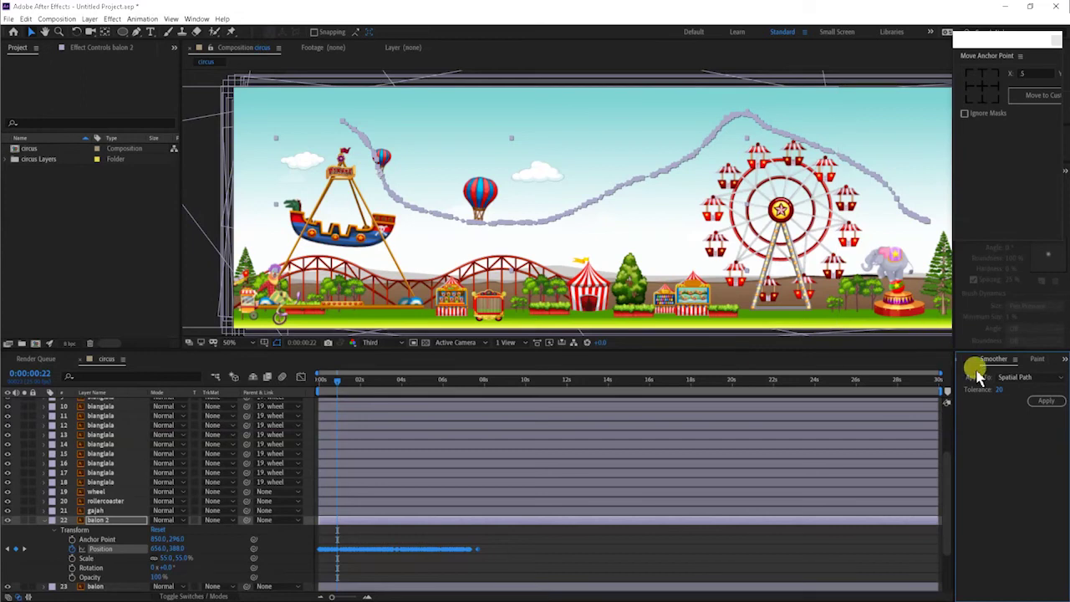
{"action": "left_click", "coordinate": [1048, 403]}
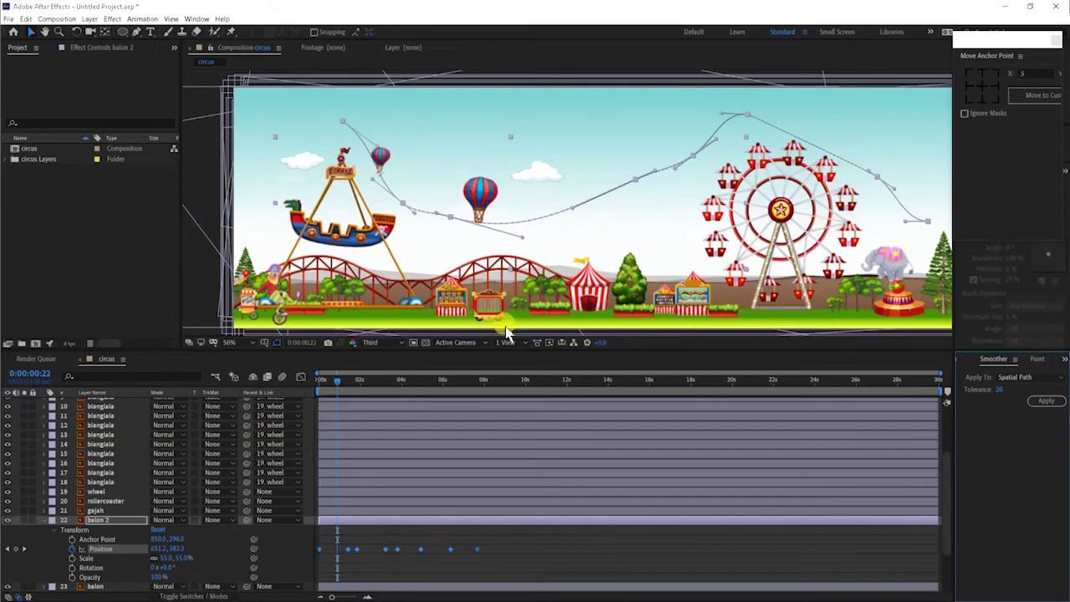
Spread balon 2's Position keyframes after the first to about 2, 5, 7, 11, 17, 24 and 30 seconds, and preview the flight.
{"action": "left_click", "coordinate": [477, 556]}
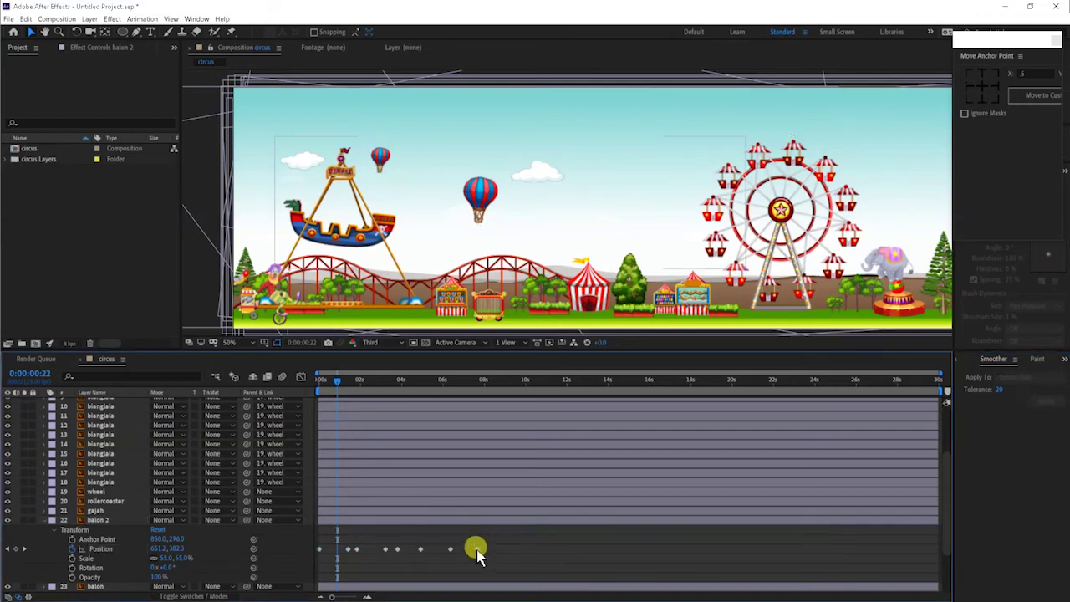
{"action": "left_click_drag", "start_coordinate": [477, 556], "coordinate": [932, 558]}
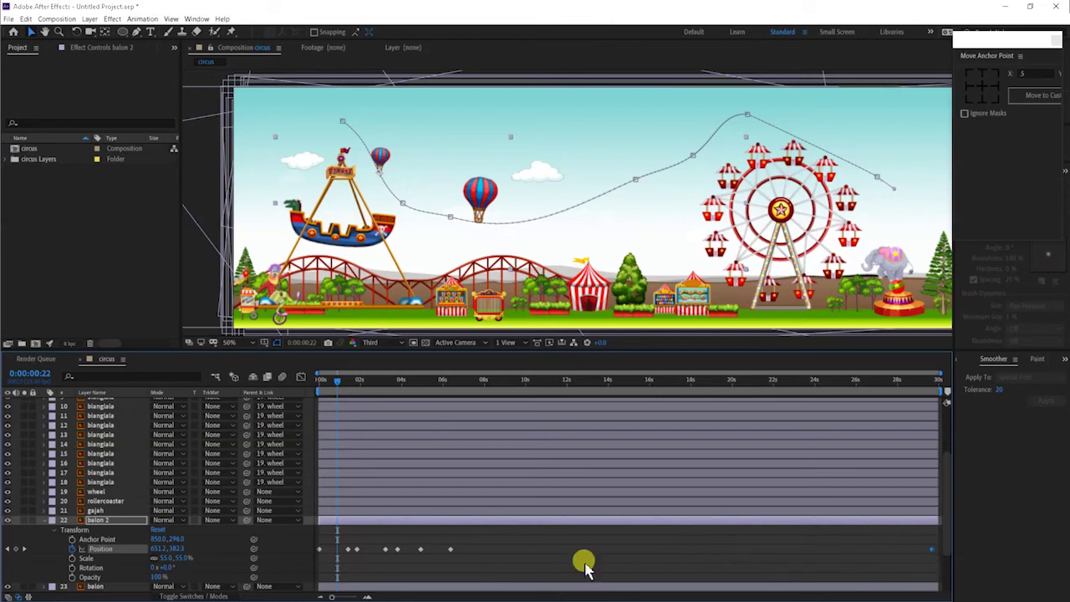
{"action": "left_click_drag", "start_coordinate": [451, 556], "coordinate": [819, 561]}
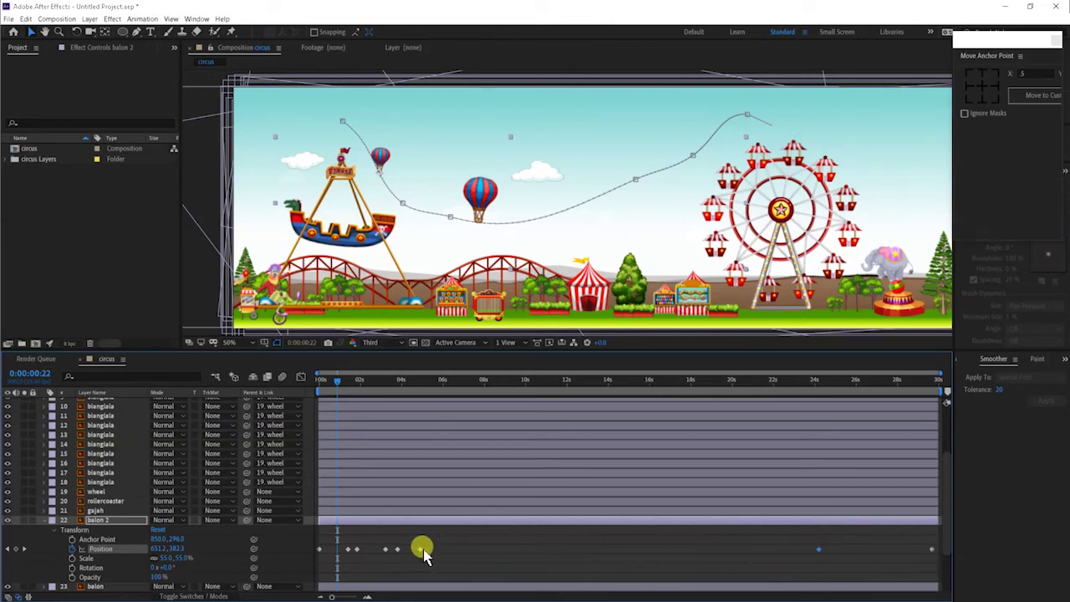
{"action": "left_click_drag", "start_coordinate": [425, 555], "coordinate": [674, 559]}
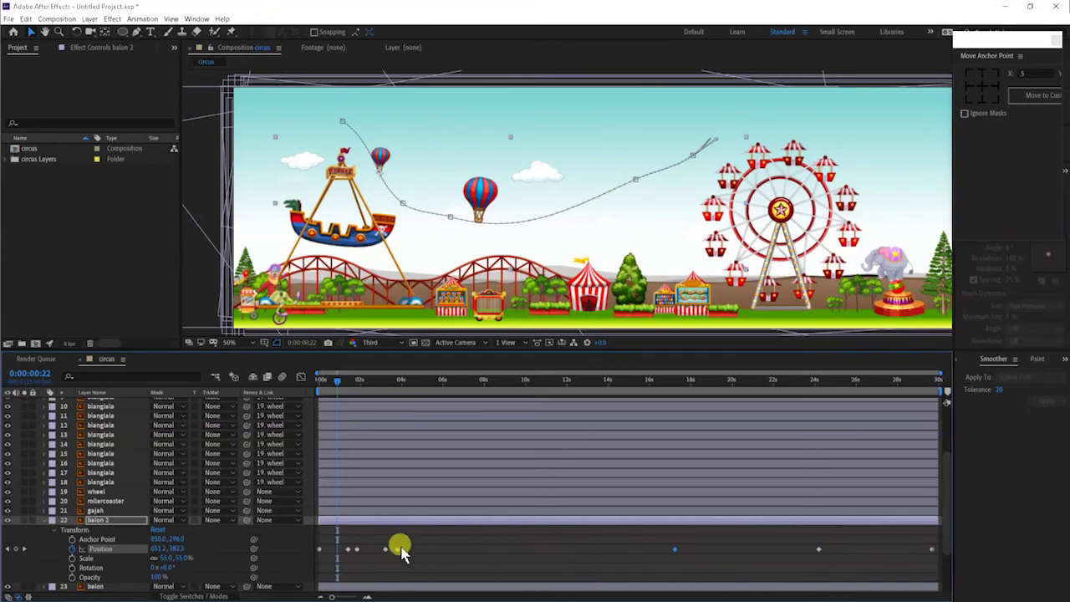
{"action": "left_click_drag", "start_coordinate": [415, 558], "coordinate": [552, 558]}
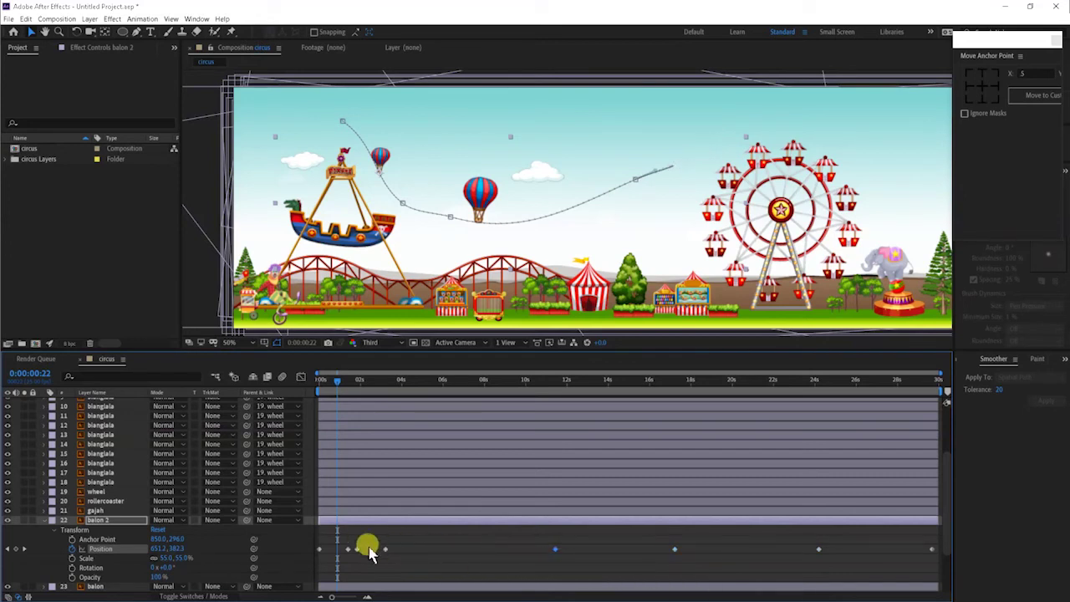
{"action": "left_click_drag", "start_coordinate": [387, 555], "coordinate": [470, 556]}
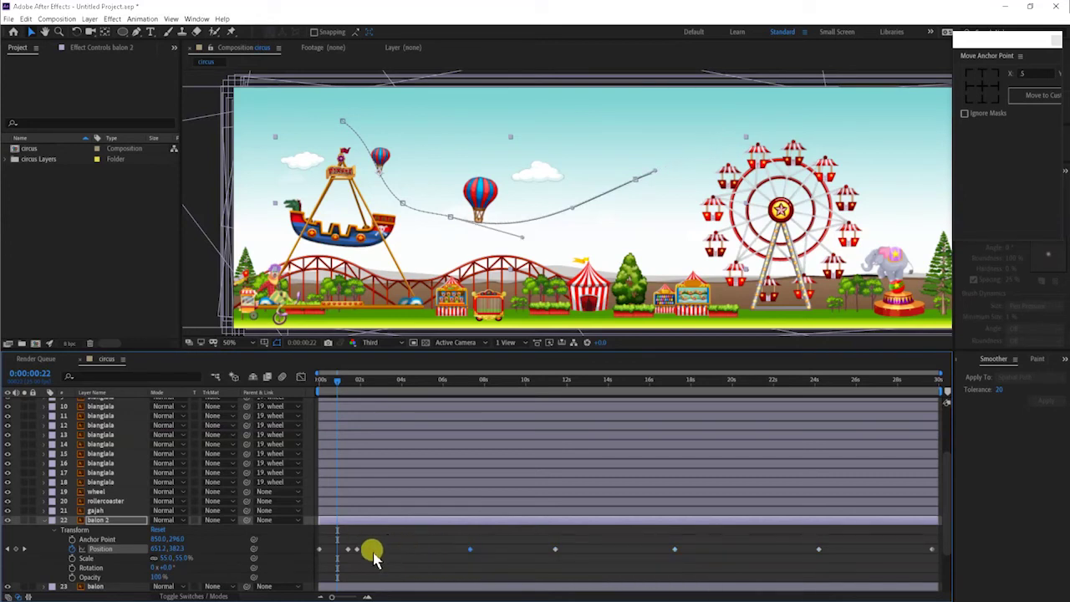
{"action": "left_click_drag", "start_coordinate": [357, 558], "coordinate": [427, 557]}
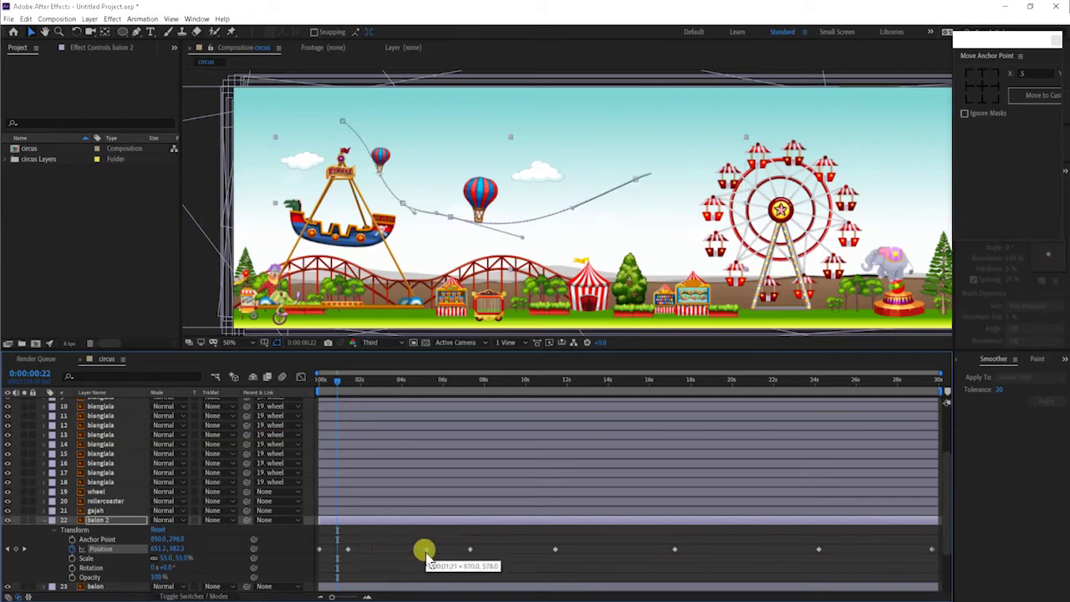
{"action": "left_click_drag", "start_coordinate": [345, 555], "coordinate": [368, 551]}
{"action": "left_click_drag", "start_coordinate": [335, 379], "coordinate": [406, 406]}
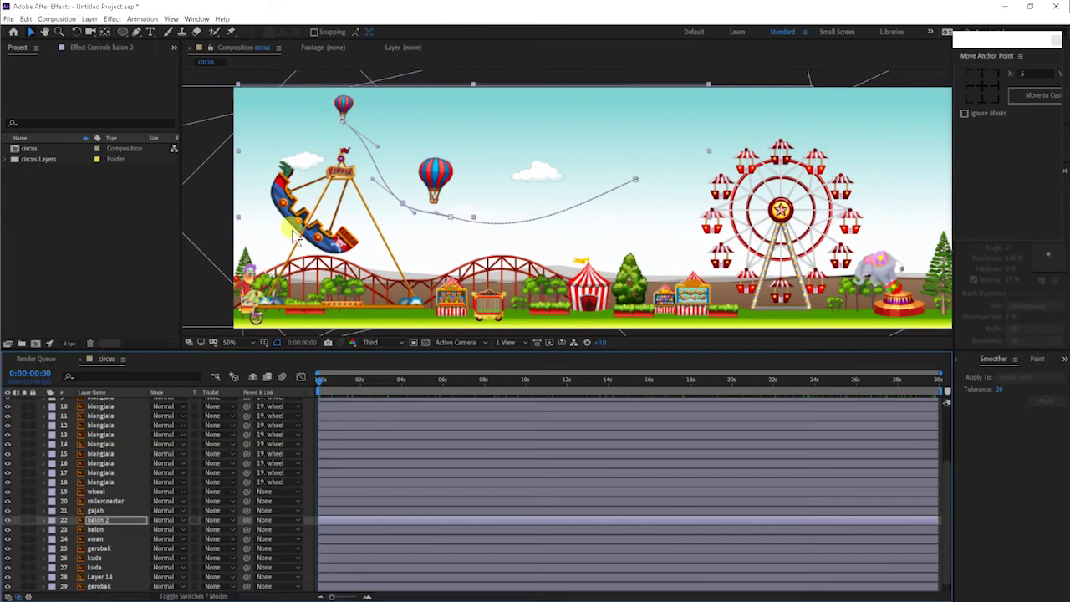
Place the anchor point of the upper kuda layer on the carousel's right horse, at its pole.
{"action": "left_click", "coordinate": [239, 203]}
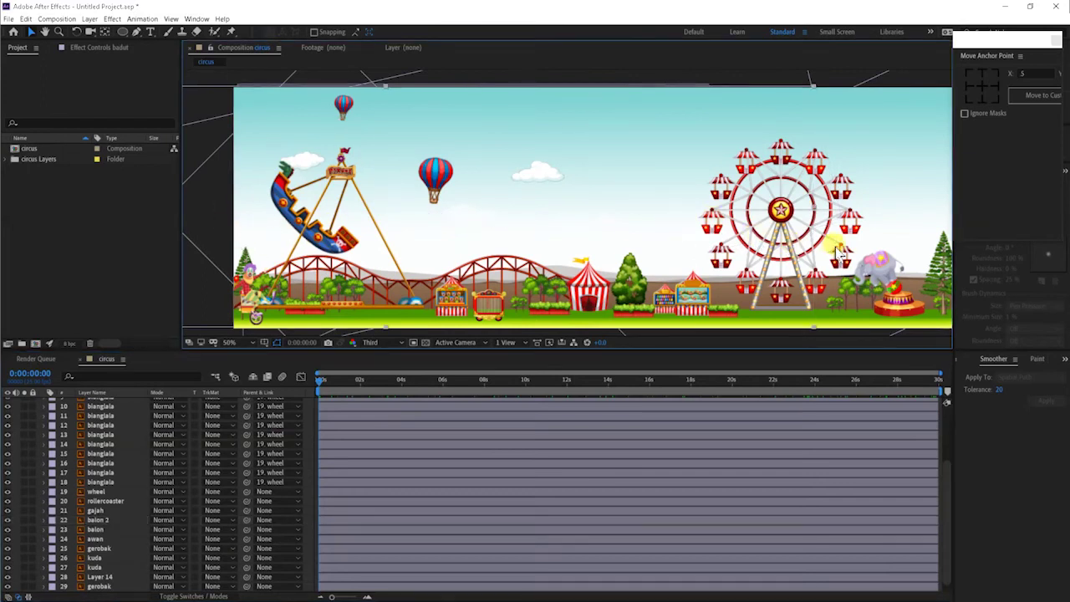
{"action": "key", "text": "h"}
{"action": "left_click_drag", "start_coordinate": [845, 243], "coordinate": [595, 231]}
{"action": "key", "text": "v"}
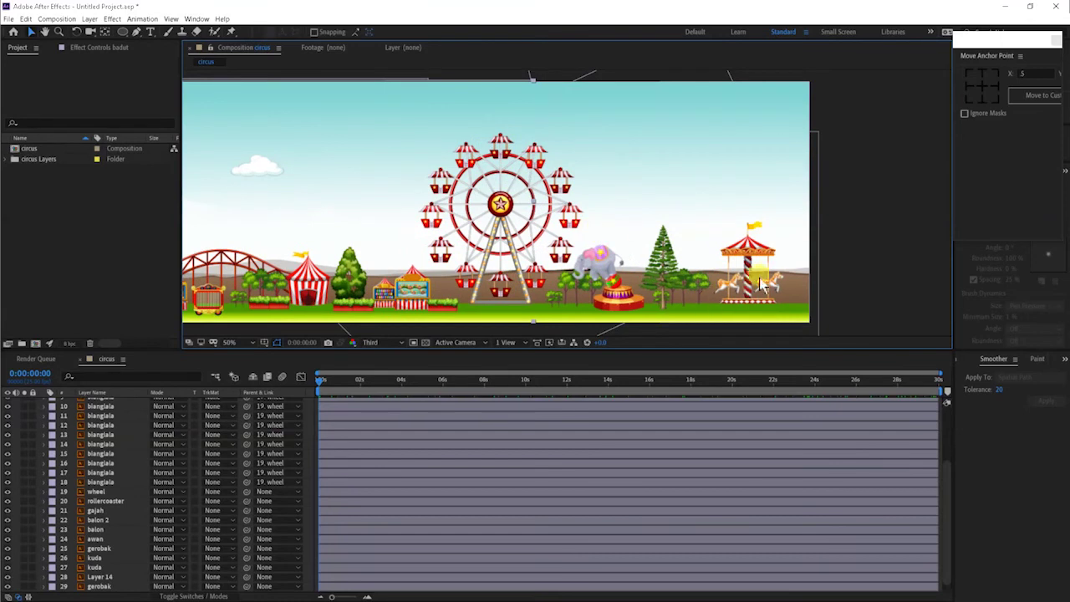
{"action": "scroll", "coordinate": [759, 274], "scroll_direction": "up", "scroll_amount": 2}
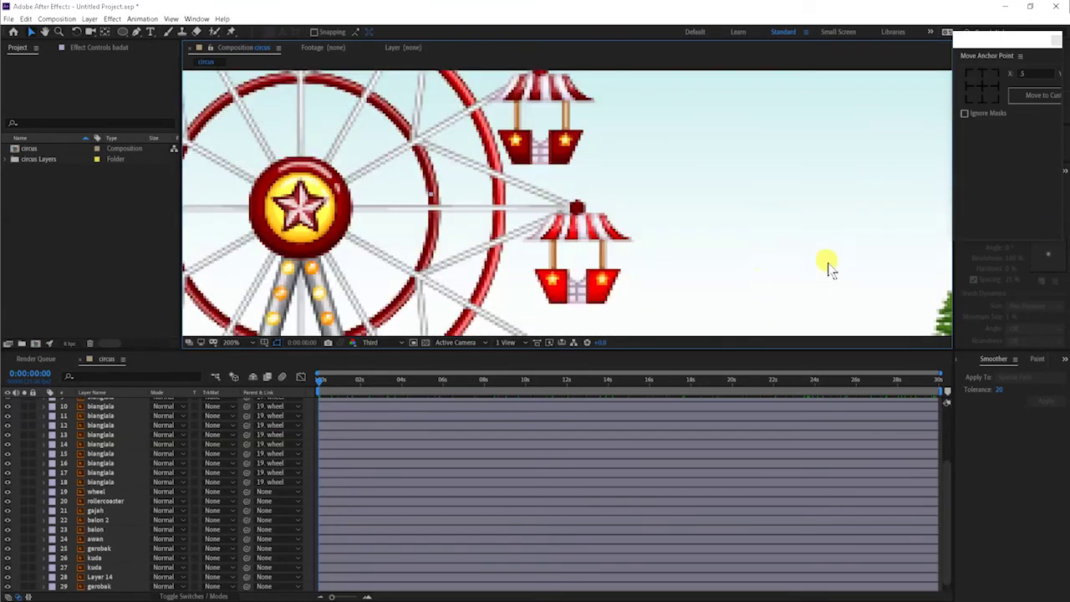
{"action": "key", "text": "h"}
{"action": "left_click_drag", "start_coordinate": [858, 263], "coordinate": [568, 125]}
{"action": "left_click_drag", "start_coordinate": [780, 229], "coordinate": [538, 129]}
{"action": "left_click_drag", "start_coordinate": [725, 253], "coordinate": [554, 198]}
{"action": "key", "text": "v"}
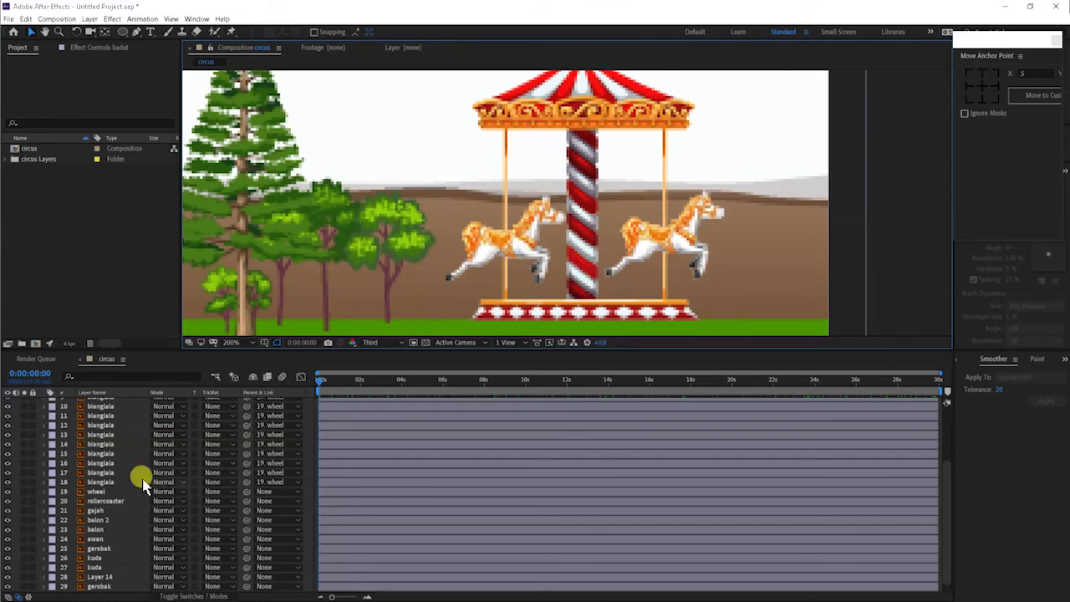
{"action": "left_click", "coordinate": [96, 558]}
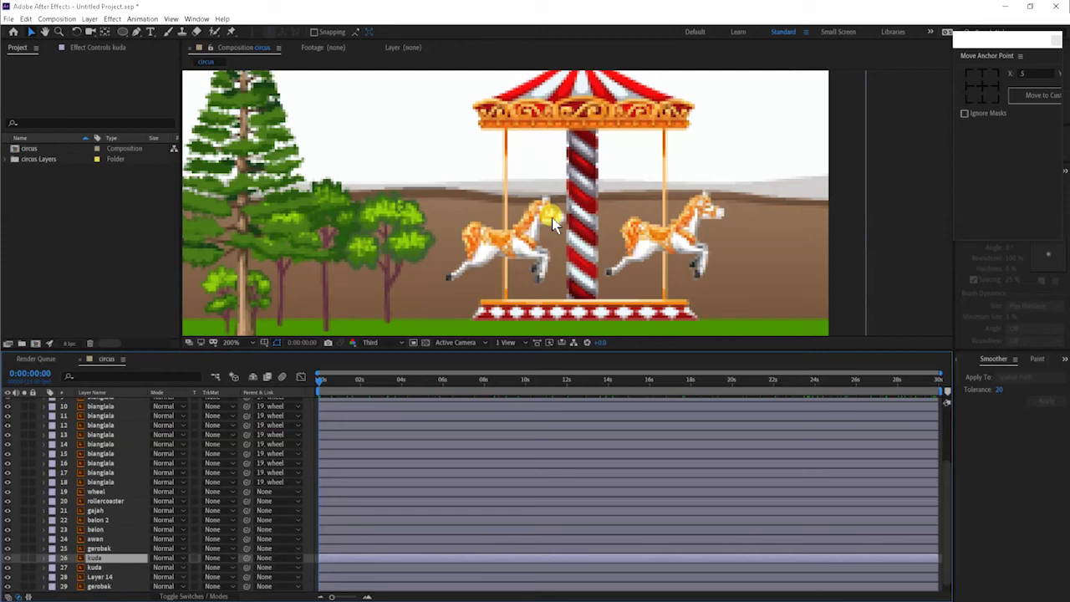
{"action": "key", "text": "y"}
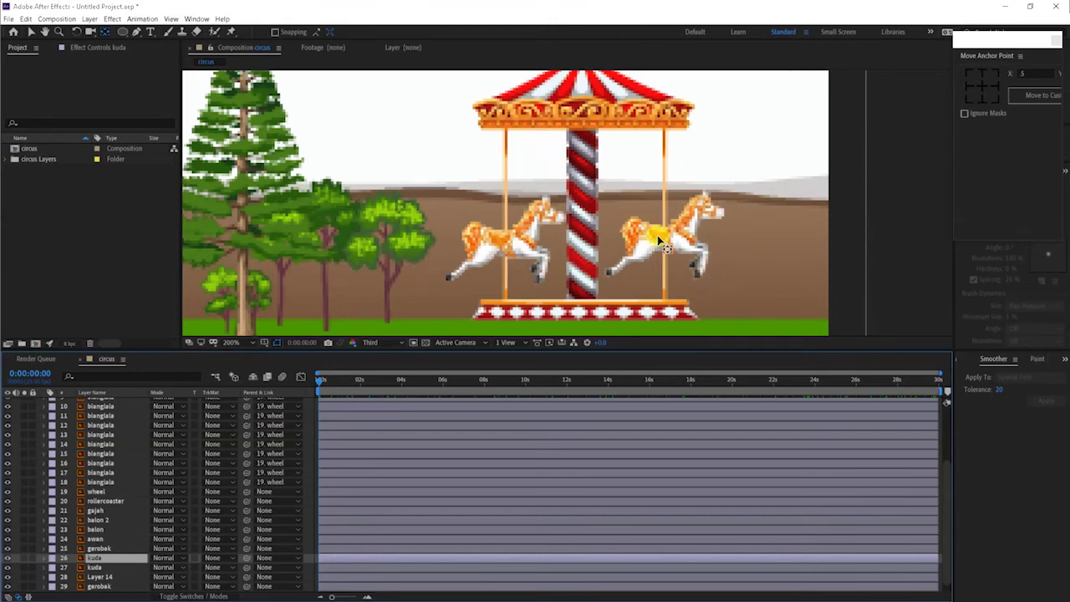
{"action": "scroll", "coordinate": [657, 242], "scroll_direction": "down", "scroll_amount": 1}
{"action": "key", "text": "space"}
{"action": "left_click_drag", "start_coordinate": [349, 189], "coordinate": [739, 247]}
{"action": "key", "text": "y"}
{"action": "mouse_move", "coordinate": [229, 118]}
{"action": "left_mouse_down"}
{"action": "mouse_move", "coordinate": [812, 253]}
{"action": "mouse_move", "coordinate": [541, 167]}
{"action": "mouse_move", "coordinate": [438, 152]}
{"action": "left_mouse_up"}
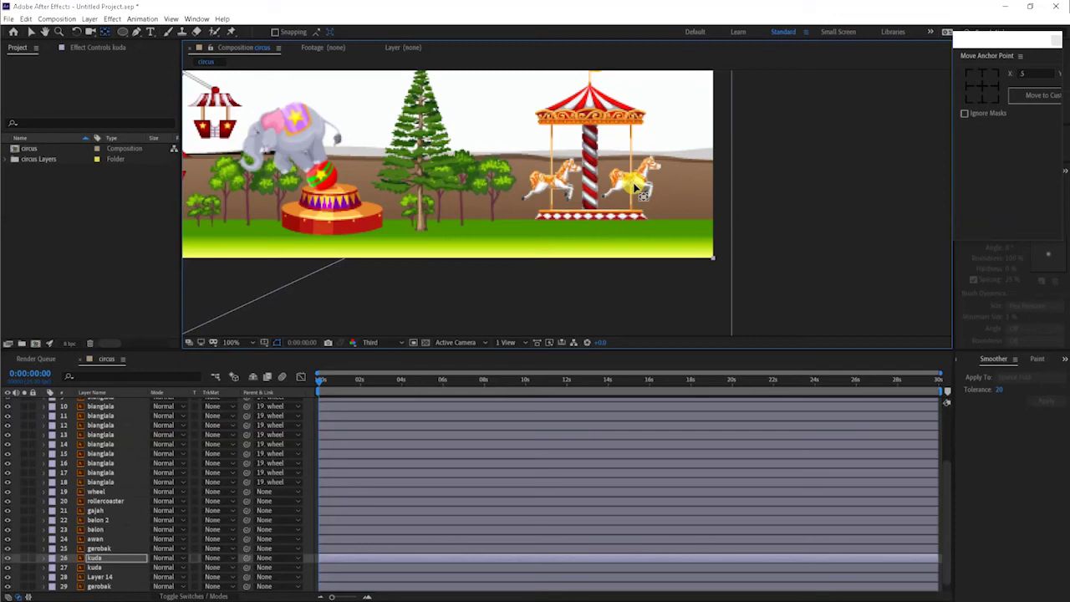
Toggle the visibility of the two kuda layers to check which carousel horse each one controls.
{"action": "left_click", "coordinate": [8, 558]}
{"action": "left_click", "coordinate": [10, 565]}
{"action": "left_click", "coordinate": [10, 565]}
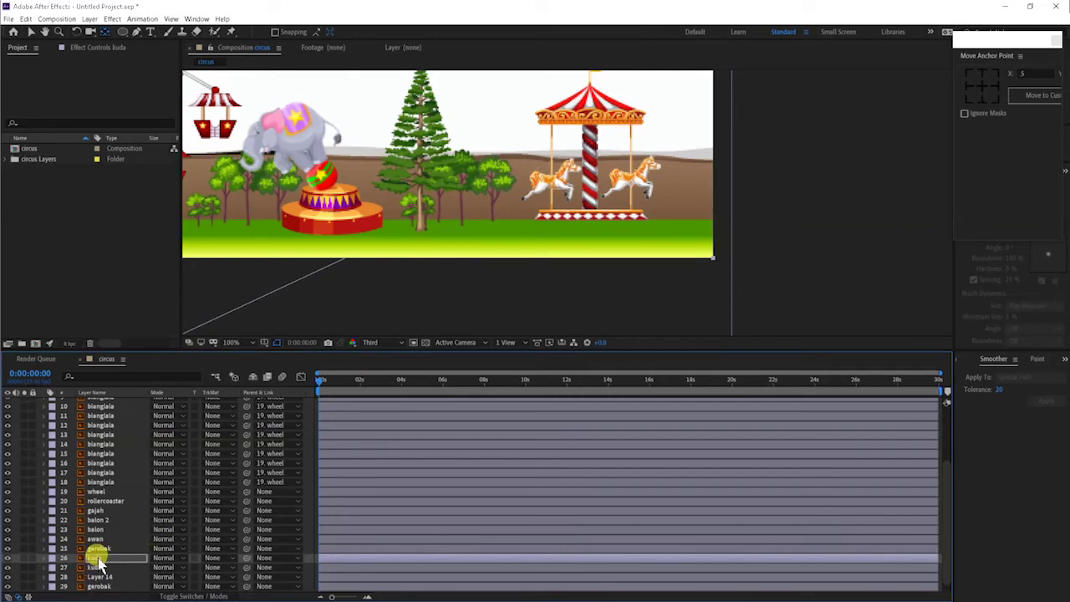
Keyframe the upper kuda layer's Rotation at -9° at 0 seconds and 9° at about 2 seconds.
{"action": "key", "text": "r"}
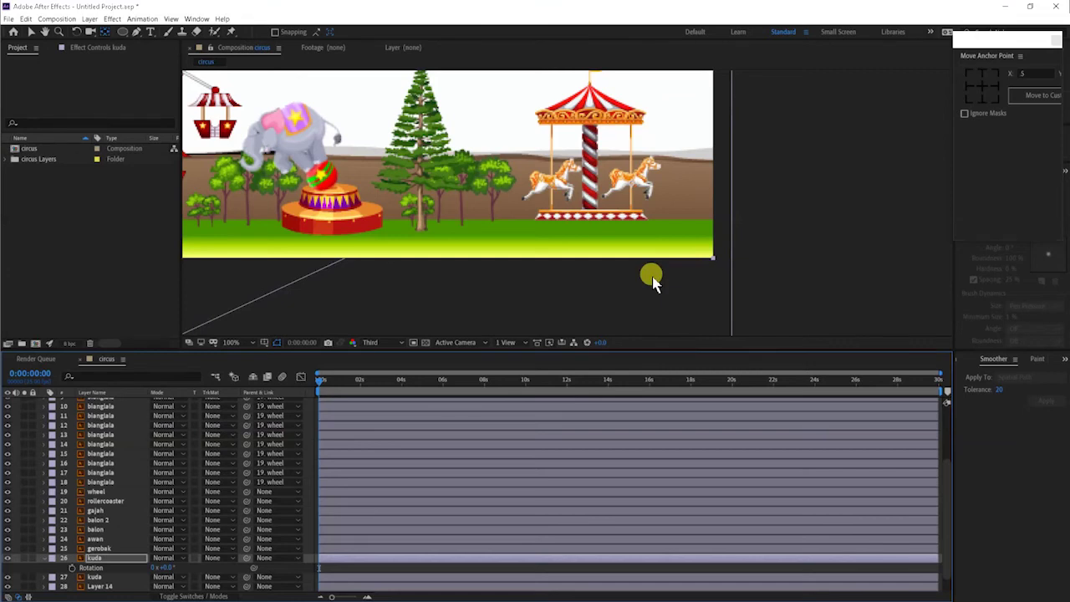
{"action": "scroll", "coordinate": [651, 280], "scroll_direction": "up", "scroll_amount": 2}
{"action": "left_click_drag", "start_coordinate": [696, 239], "coordinate": [692, 303]}
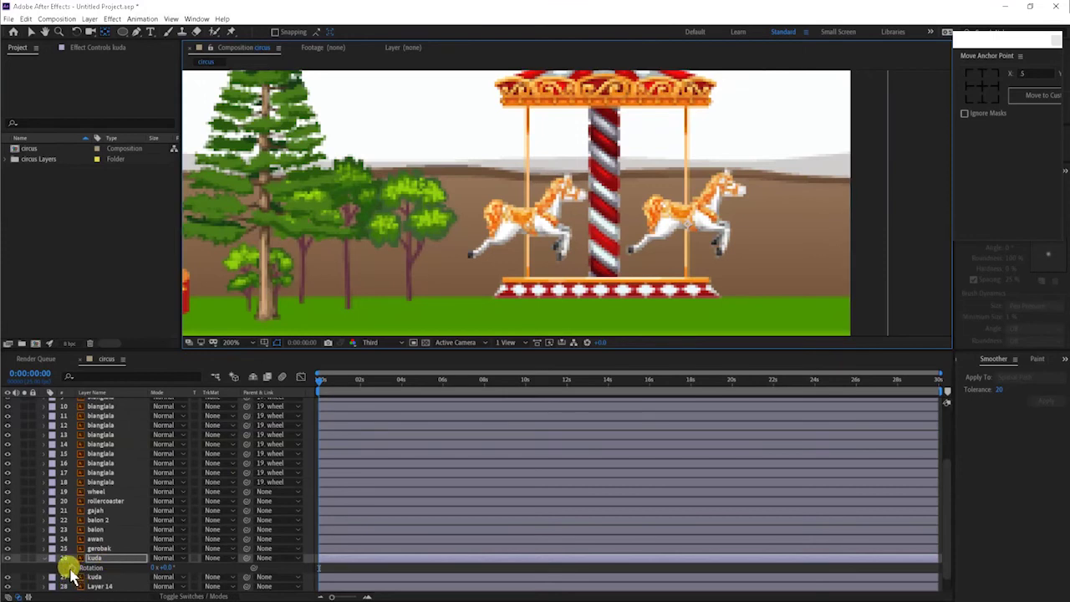
{"action": "left_click", "coordinate": [72, 568]}
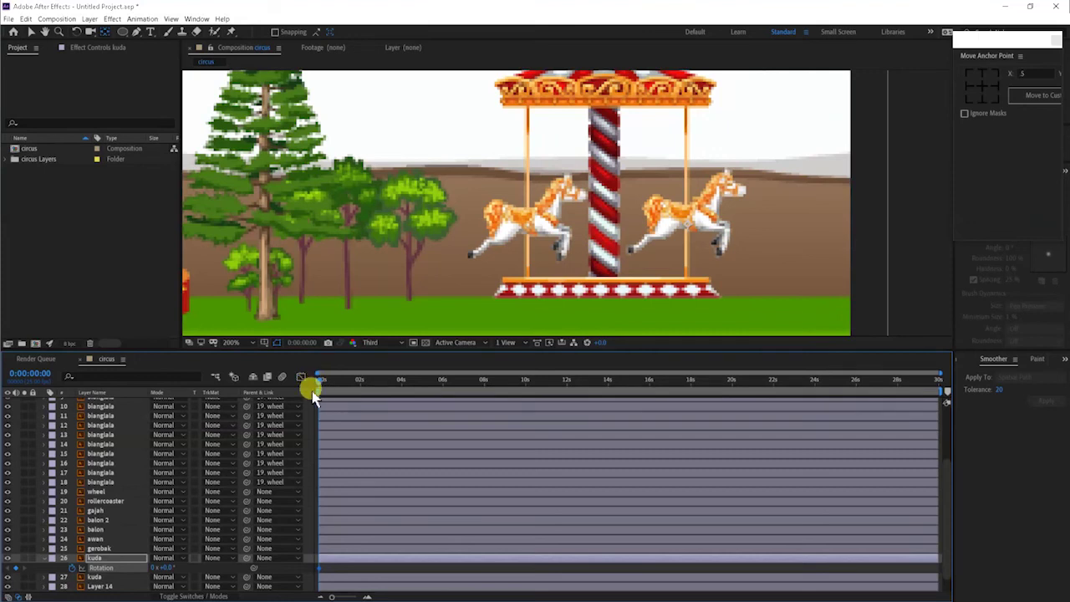
{"action": "left_click_drag", "start_coordinate": [163, 567], "coordinate": [142, 556]}
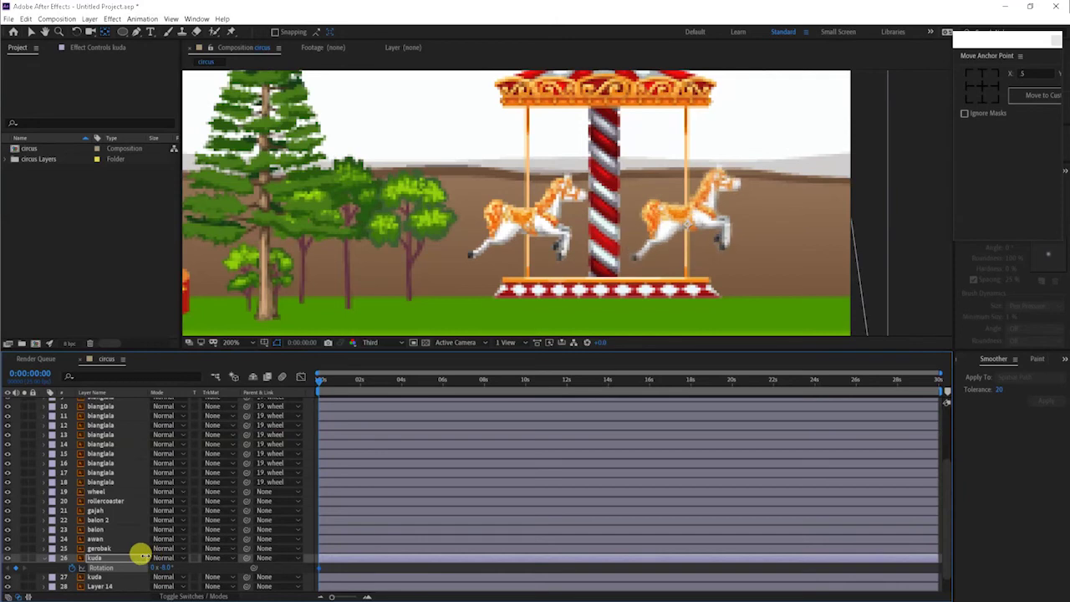
{"action": "left_click_drag", "start_coordinate": [142, 556], "coordinate": [141, 555]}
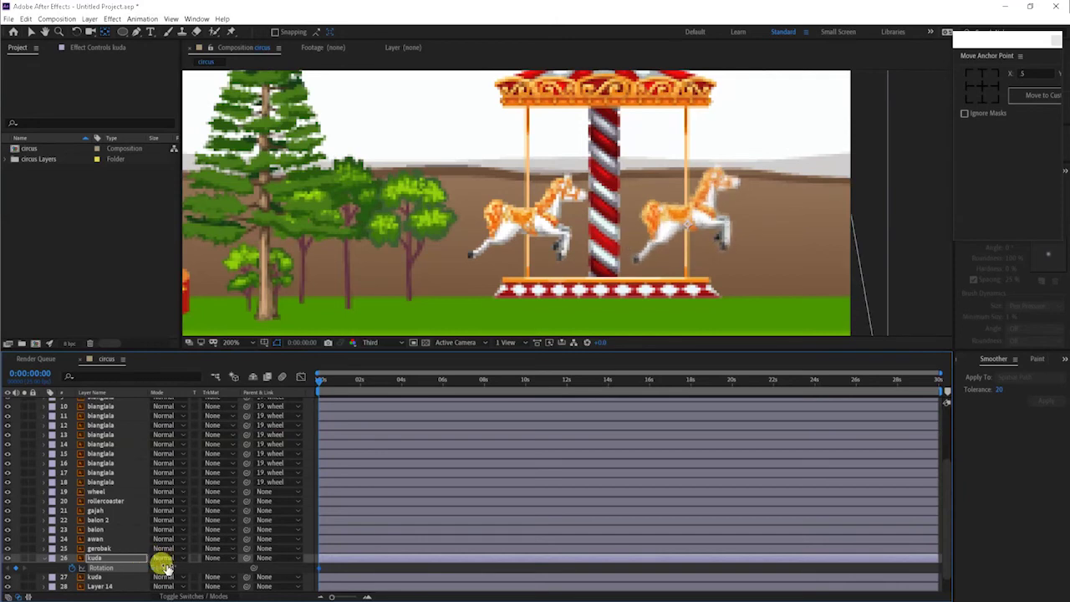
{"action": "left_click", "coordinate": [185, 570]}
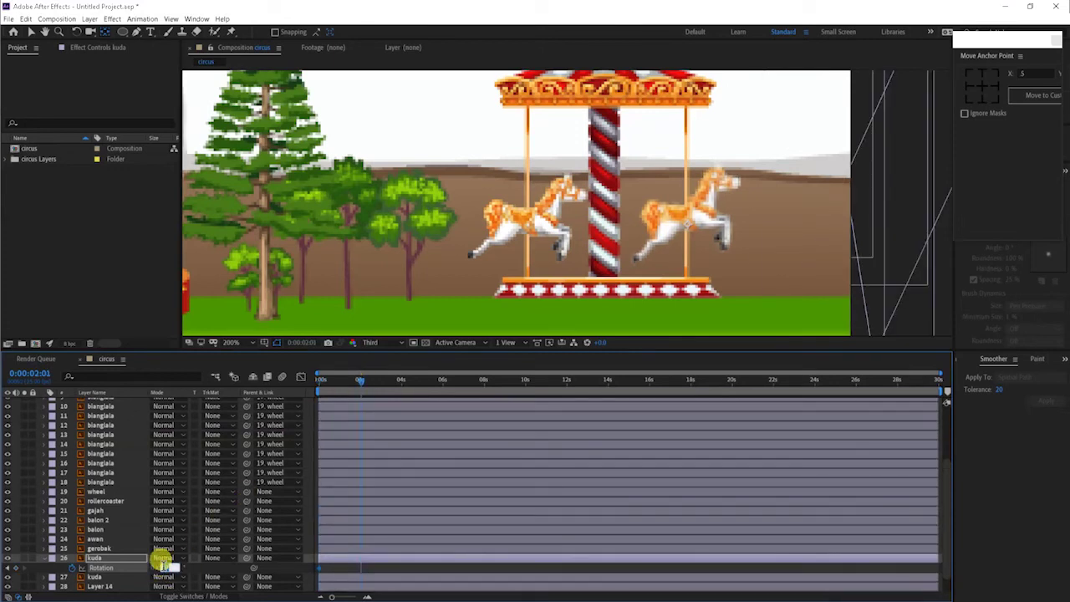
Repeat the upper kuda layer's -9° and 9° Rotation keyframe pair at about 4, 8, 12, 16, 20, 24 and 28 seconds.
{"action": "left_click", "coordinate": [402, 380]}
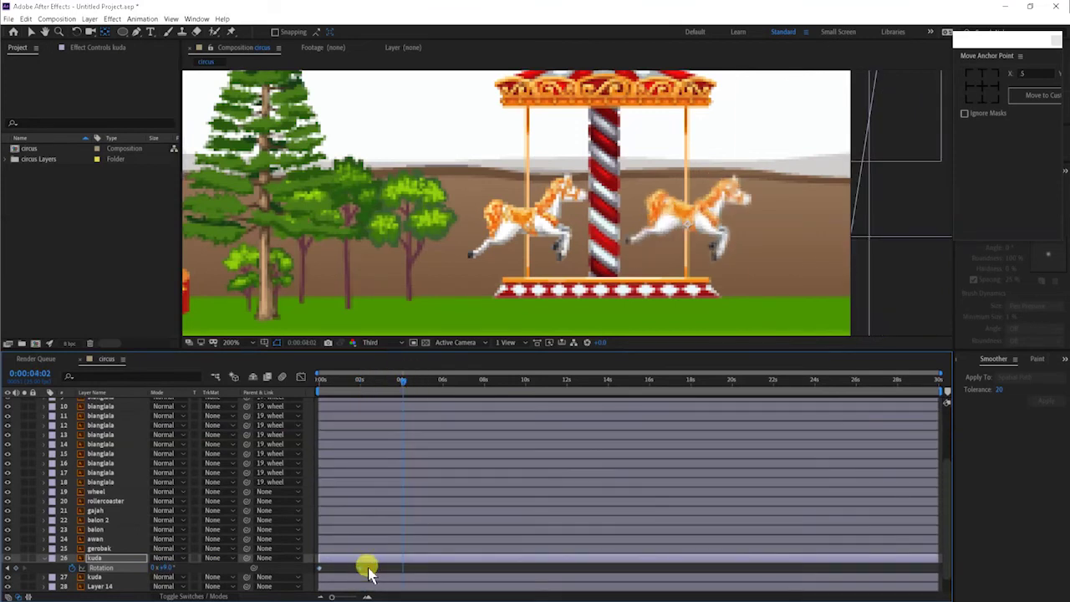
{"action": "left_click", "coordinate": [310, 572]}
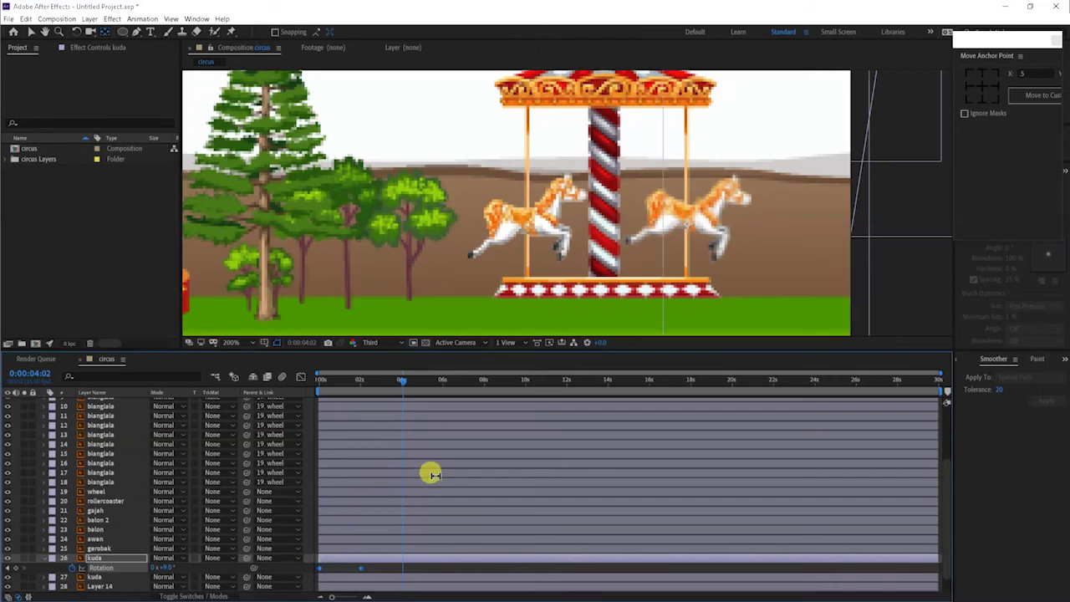
{"action": "key", "text": "ctrl+v"}
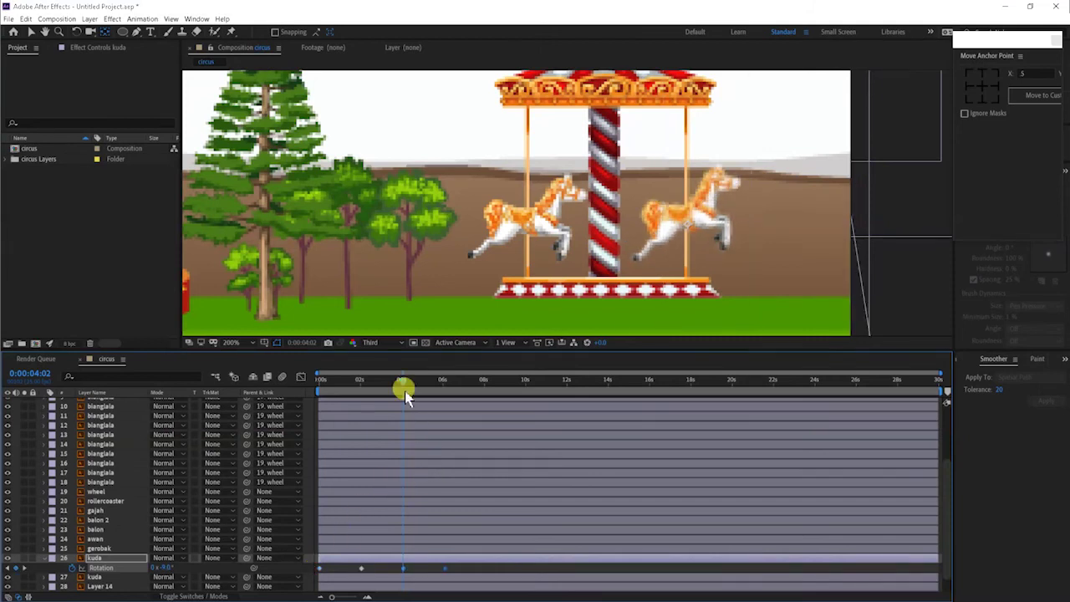
{"action": "left_click_drag", "start_coordinate": [403, 383], "coordinate": [481, 387]}
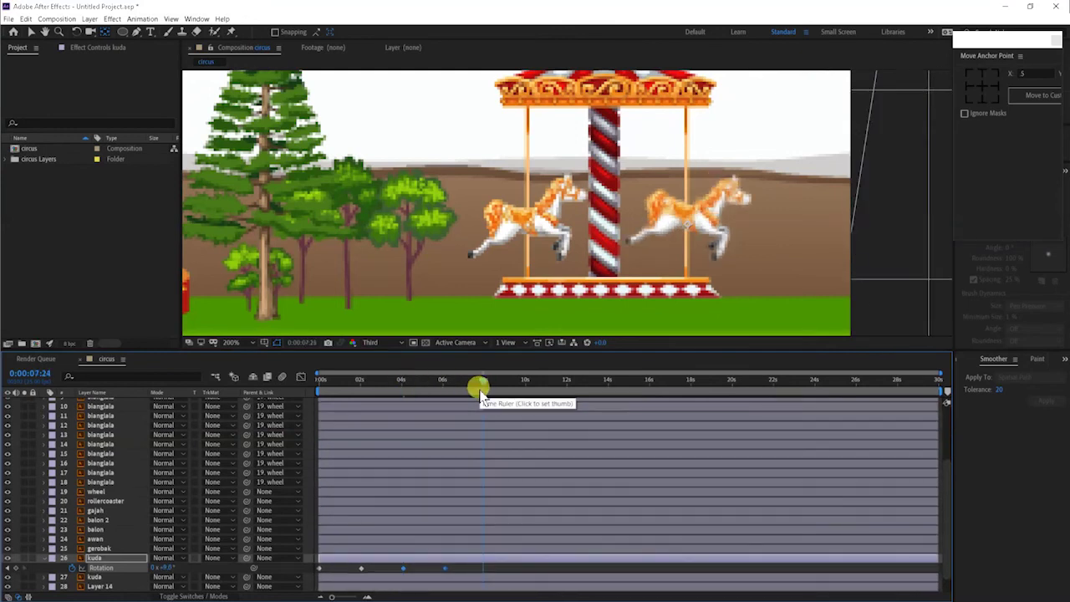
{"action": "key", "text": "ctrl+v"}
{"action": "left_click", "coordinate": [563, 389]}
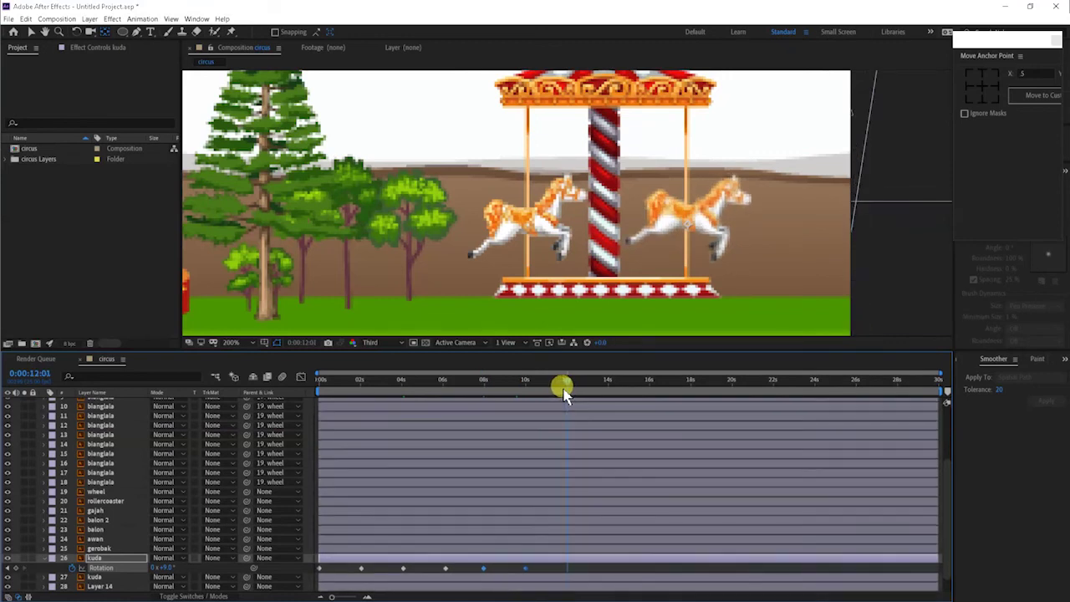
{"action": "key", "text": "ctrl+v"}
{"action": "left_click_drag", "start_coordinate": [581, 386], "coordinate": [649, 395]}
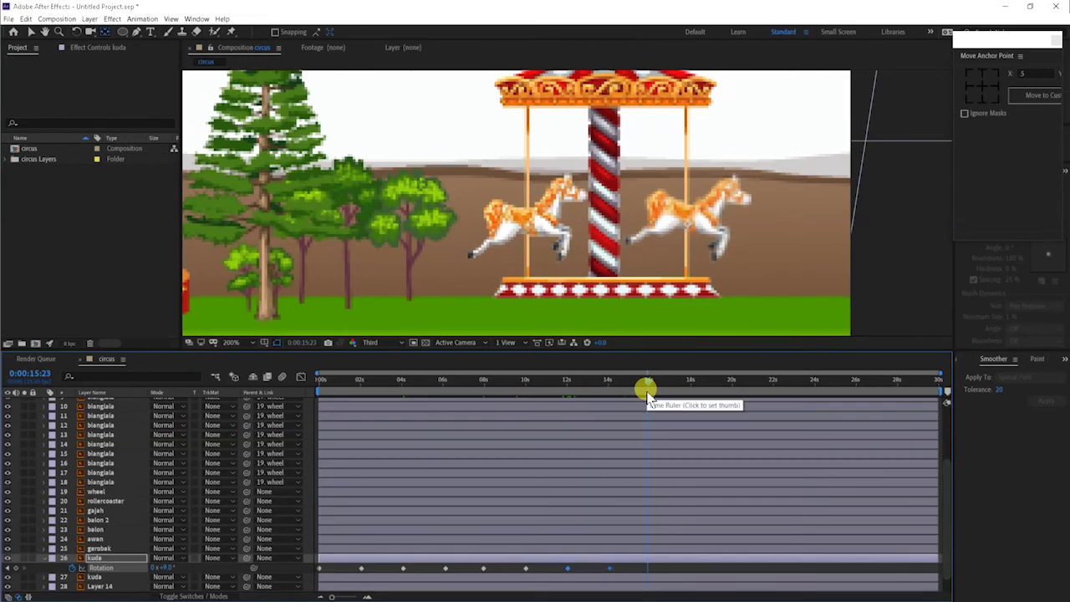
{"action": "key", "text": "ctrl+v"}
{"action": "left_click_drag", "start_coordinate": [651, 385], "coordinate": [732, 398]}
{"action": "key", "text": "ctrl+v"}
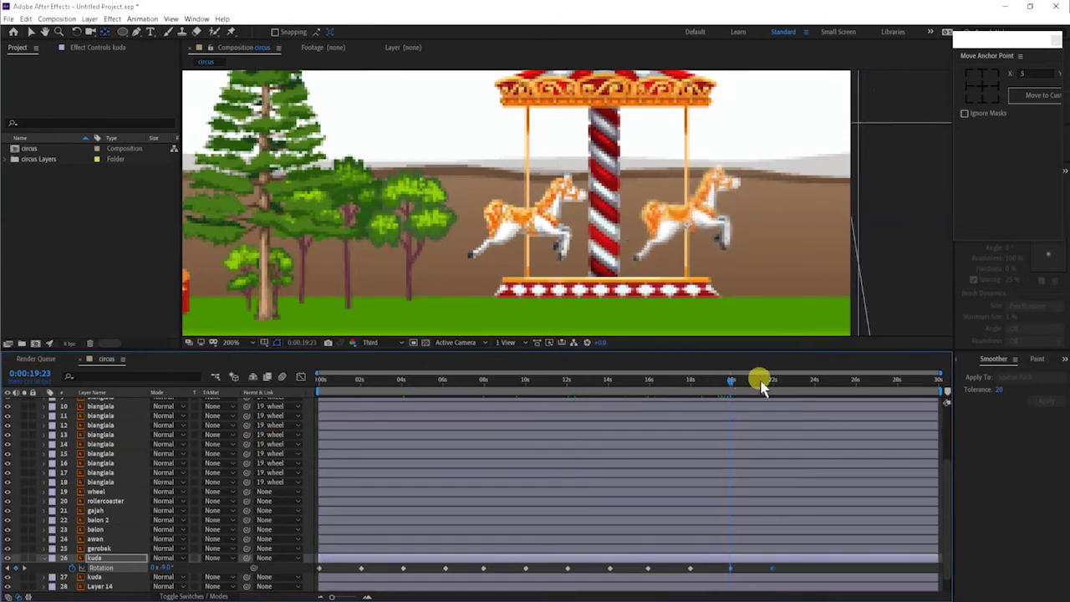
{"action": "left_click", "coordinate": [815, 380]}
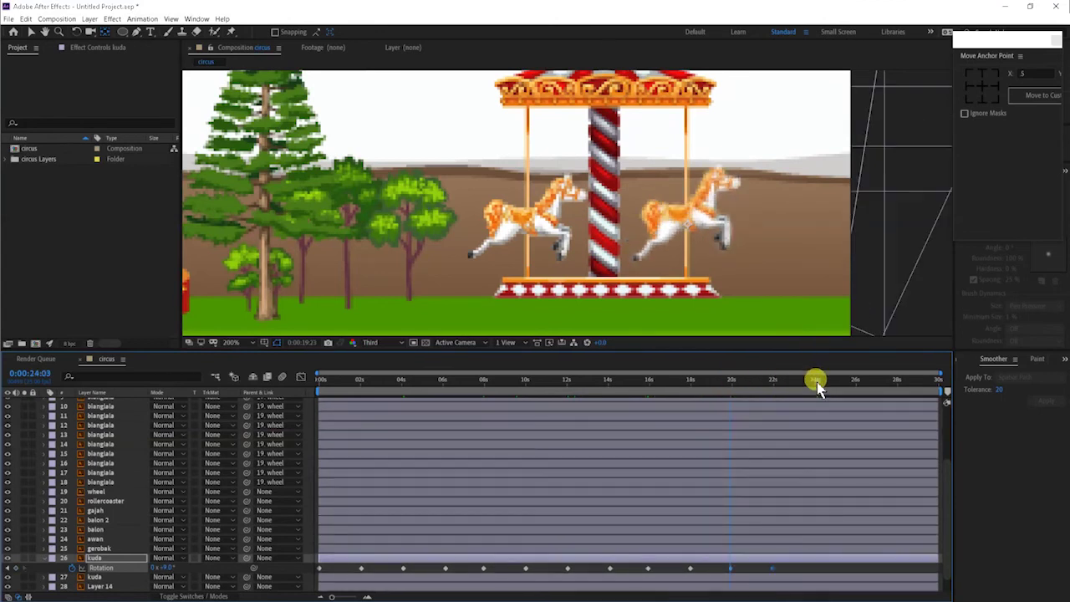
{"action": "key", "text": "ctrl+v"}
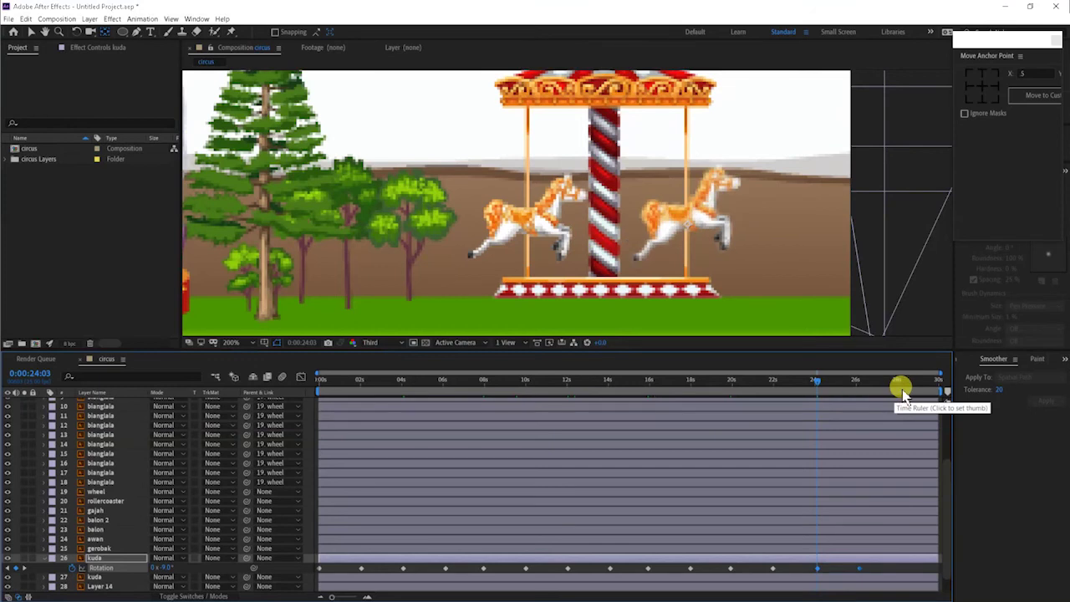
{"action": "left_click", "coordinate": [897, 386]}
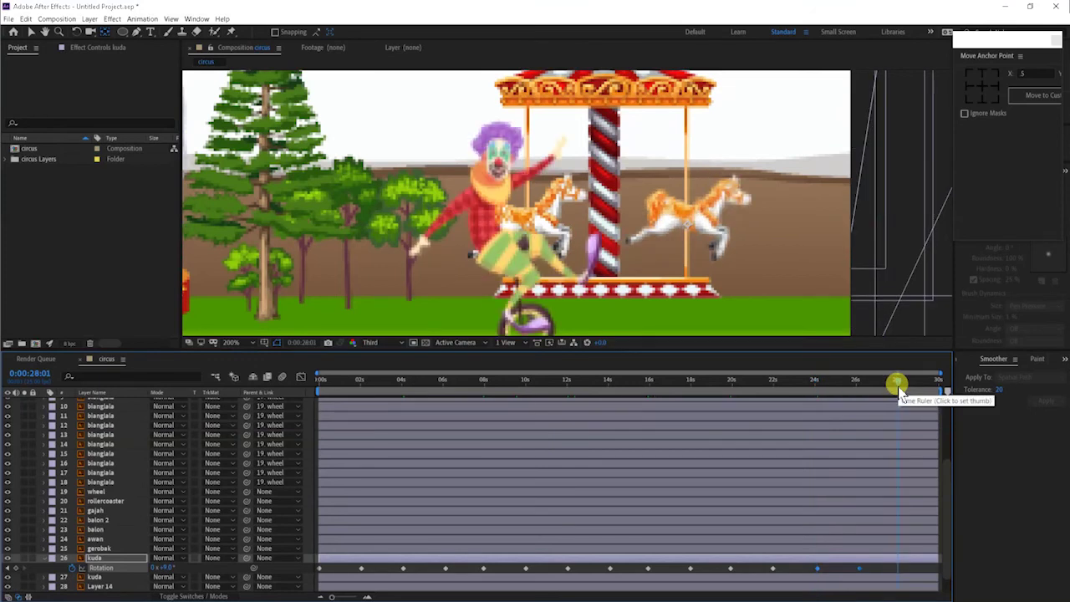
{"action": "key", "text": "ctrl+v"}
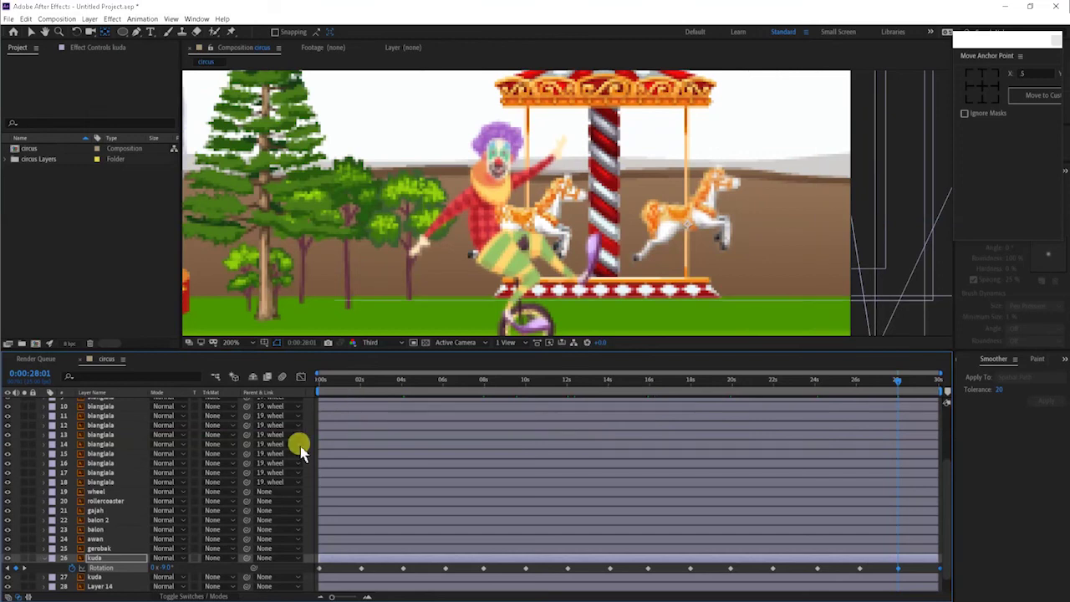
Copy all Rotation keyframes of the upper kuda layer, and place the lower kuda layer's anchor point on the carousel's left horse, at its pole.
{"action": "right_click", "coordinate": [116, 568]}
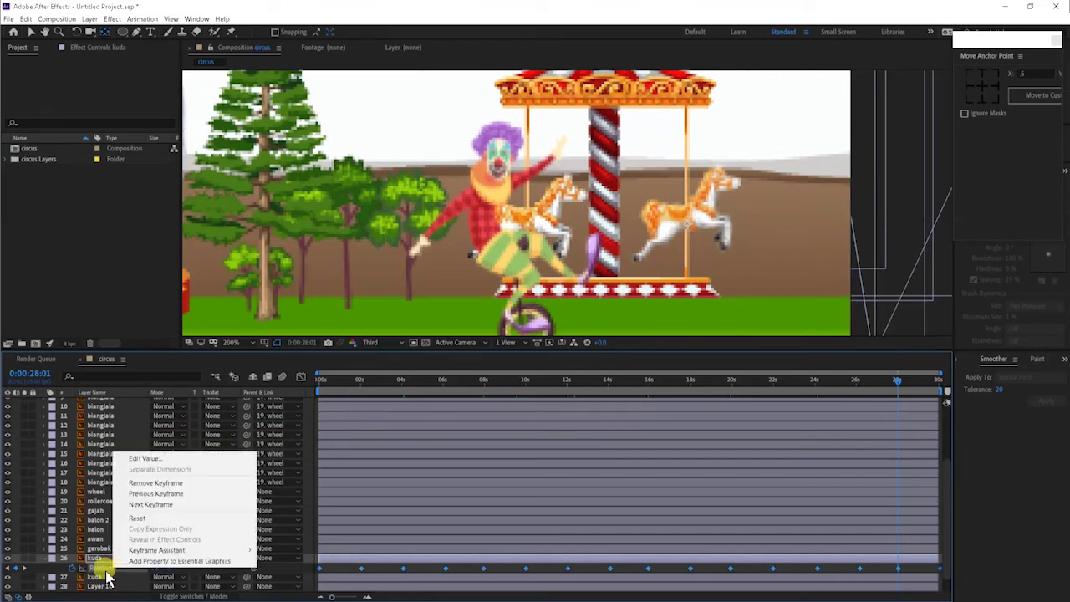
{"action": "left_click", "coordinate": [96, 569]}
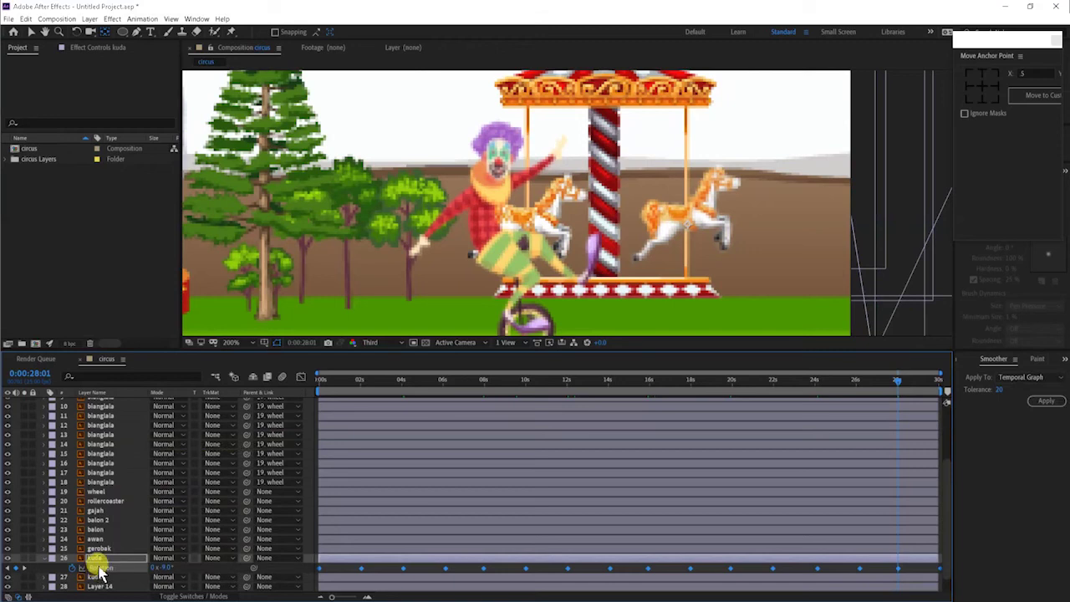
{"action": "left_click", "coordinate": [98, 578]}
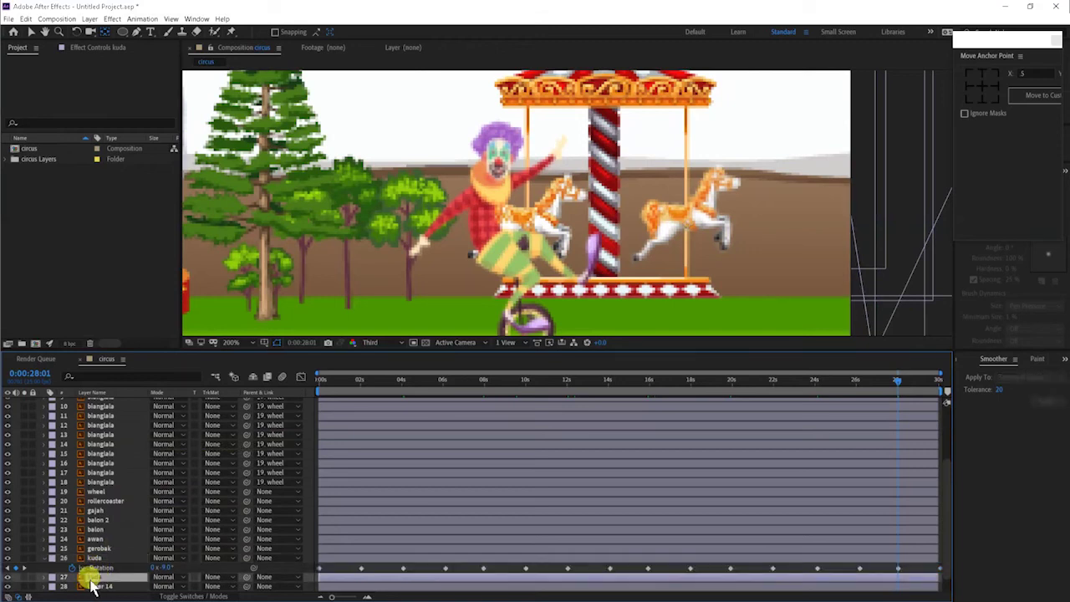
{"action": "left_click", "coordinate": [45, 577]}
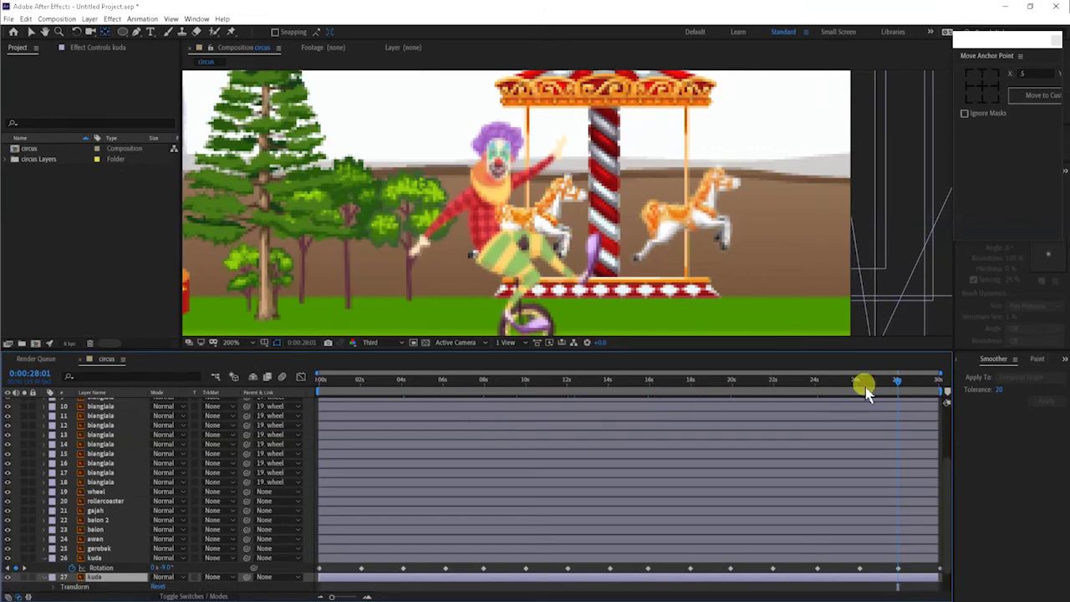
{"action": "left_click", "coordinate": [735, 381]}
{"action": "left_click", "coordinate": [692, 388]}
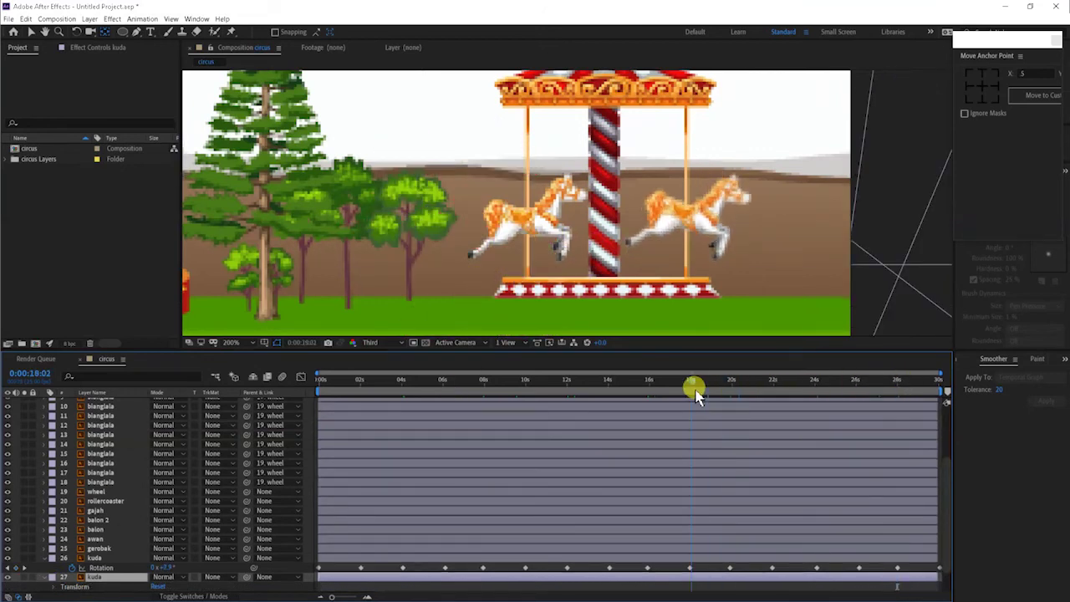
{"action": "left_click", "coordinate": [666, 196]}
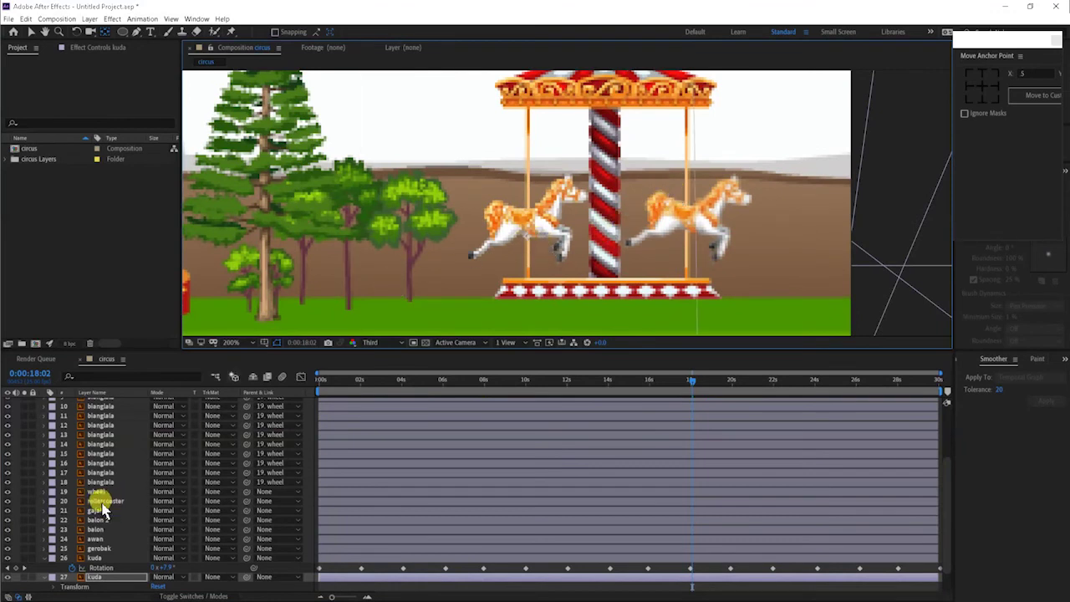
{"action": "scroll", "coordinate": [105, 505], "scroll_direction": "down", "scroll_amount": 1}
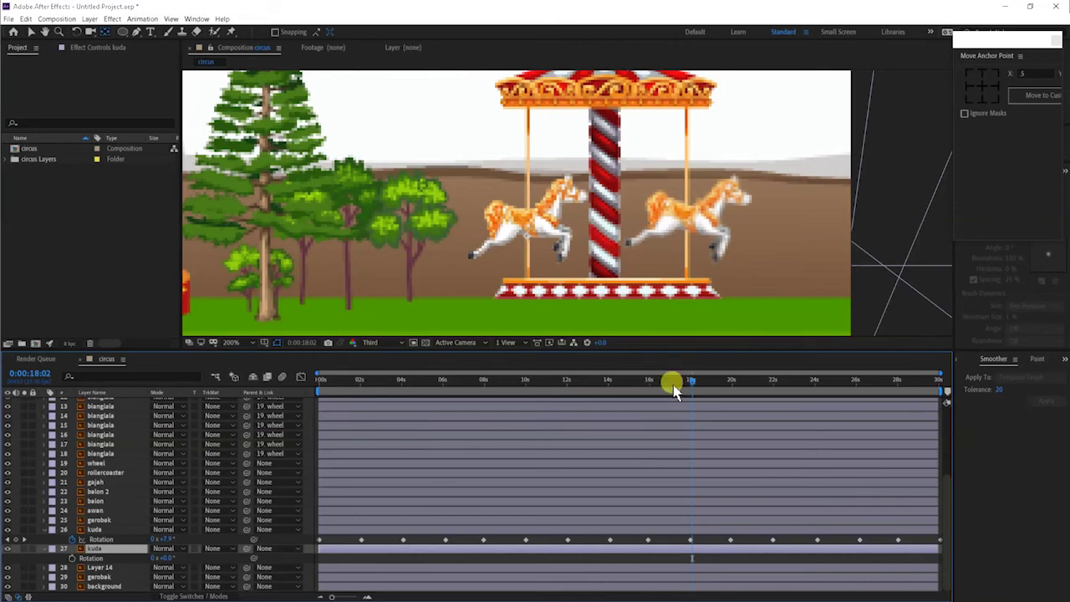
Enable Rotation keyframing on the lower kuda layer at 0 seconds and paste the copied rocking keyframes there.
{"action": "left_click_drag", "start_coordinate": [692, 382], "coordinate": [210, 420]}
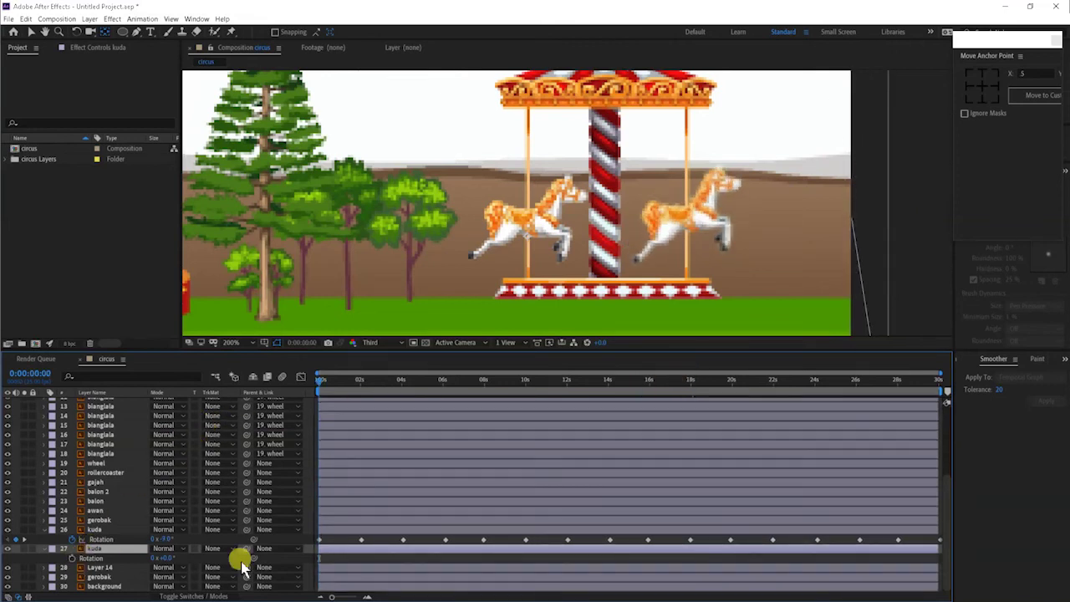
{"action": "key", "text": "Return"}
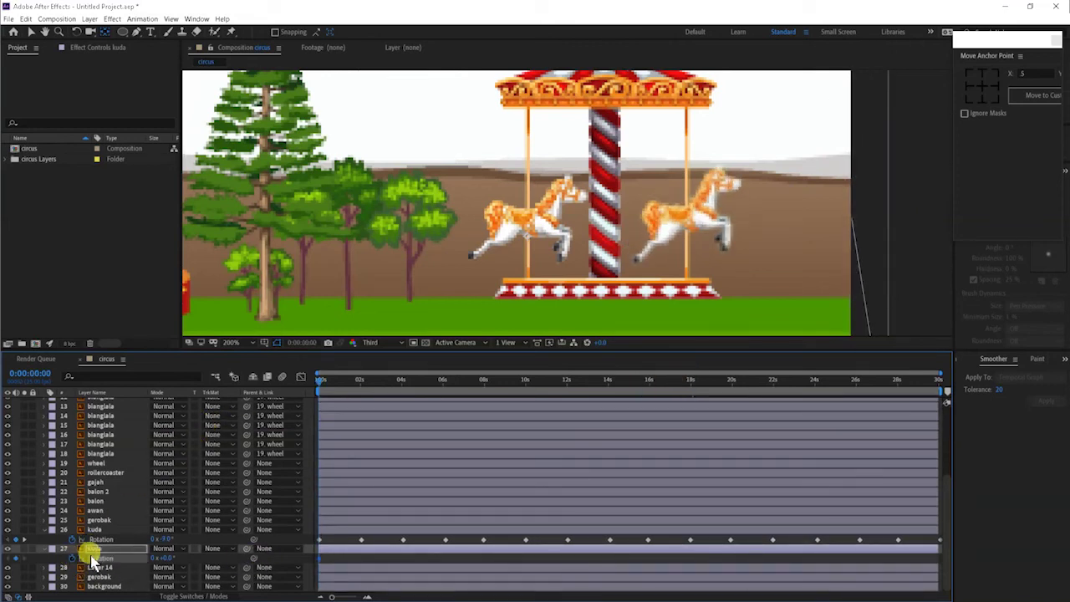
{"action": "key", "text": "Return"}
{"action": "key", "text": "ctrl+v"}
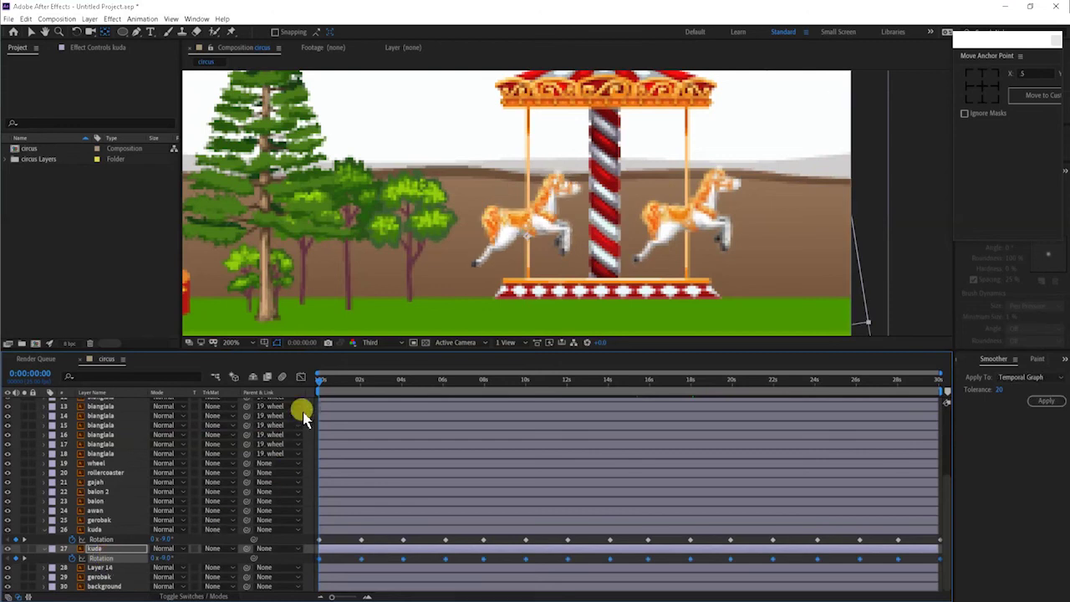
{"action": "mouse_move", "coordinate": [320, 382]}
{"action": "left_mouse_down"}
{"action": "mouse_move", "coordinate": [365, 383]}
{"action": "mouse_move", "coordinate": [331, 382]}
{"action": "left_mouse_up"}
Examine the whole circus scene, from the pirate ship across to the Ferris wheel and carousel.
{"action": "left_click", "coordinate": [31, 32]}
{"action": "left_click", "coordinate": [916, 242]}
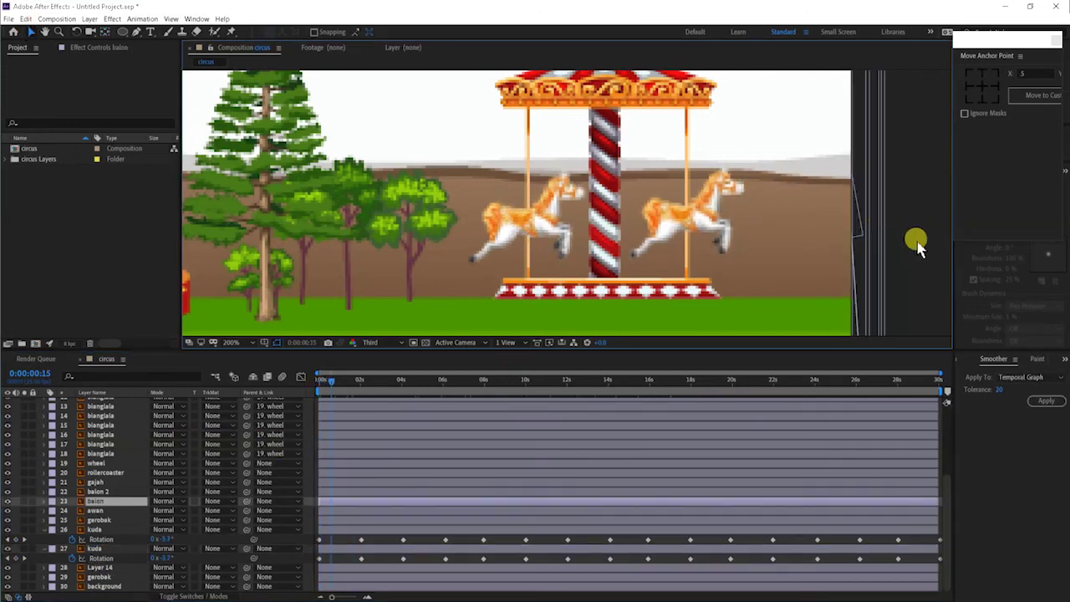
{"action": "scroll", "coordinate": [916, 242], "scroll_direction": "down", "scroll_amount": 1}
{"action": "scroll", "coordinate": [916, 243], "scroll_direction": "down", "scroll_amount": 1}
{"action": "key", "text": "space"}
{"action": "left_click_drag", "start_coordinate": [304, 108], "coordinate": [639, 194]}
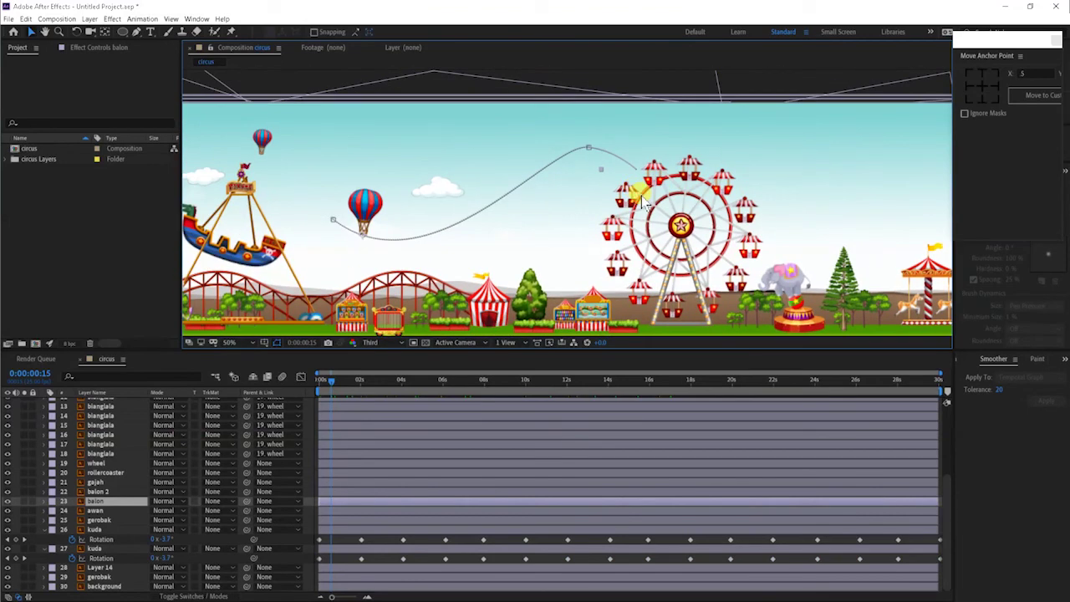
{"action": "scroll", "coordinate": [642, 203], "scroll_direction": "down", "scroll_amount": 2}
{"action": "left_click", "coordinate": [809, 121]}
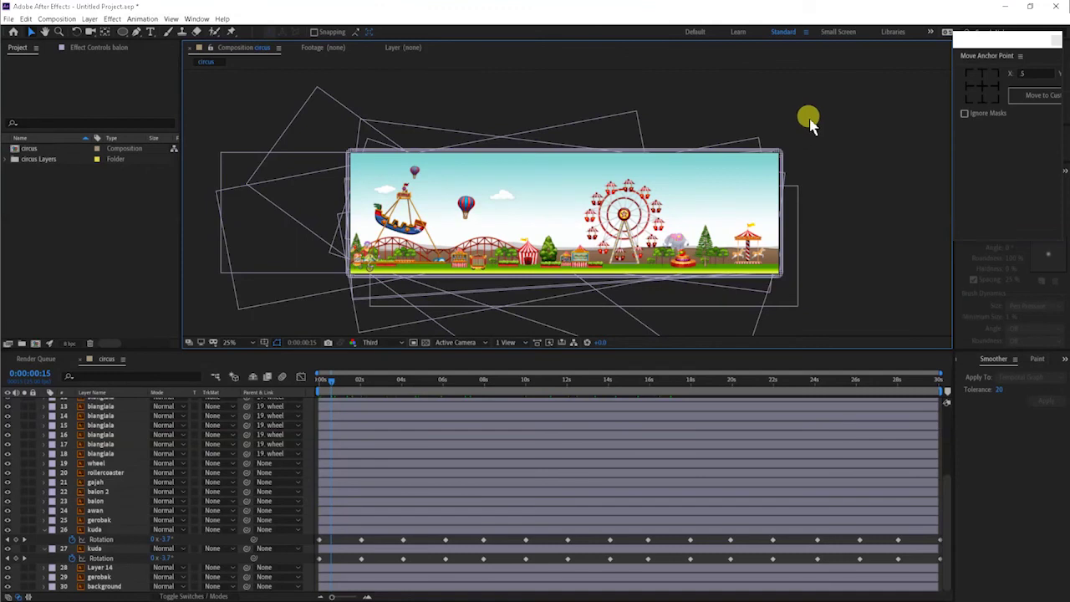
{"action": "scroll", "coordinate": [795, 131], "scroll_direction": "up", "scroll_amount": 2}
{"action": "key", "text": "space"}
{"action": "left_click_drag", "start_coordinate": [342, 219], "coordinate": [469, 214]}
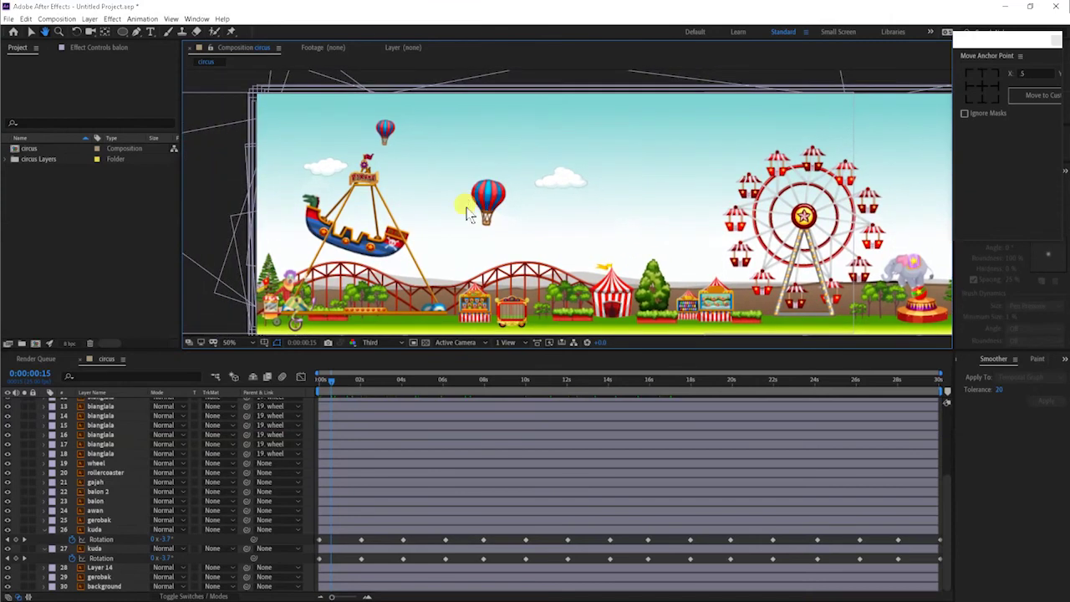
{"action": "left_click_drag", "start_coordinate": [831, 220], "coordinate": [604, 226]}
{"action": "left_click_drag", "start_coordinate": [750, 242], "coordinate": [900, 237]}
{"action": "left_click_drag", "start_coordinate": [544, 242], "coordinate": [741, 250]}
{"action": "key", "text": "v"}
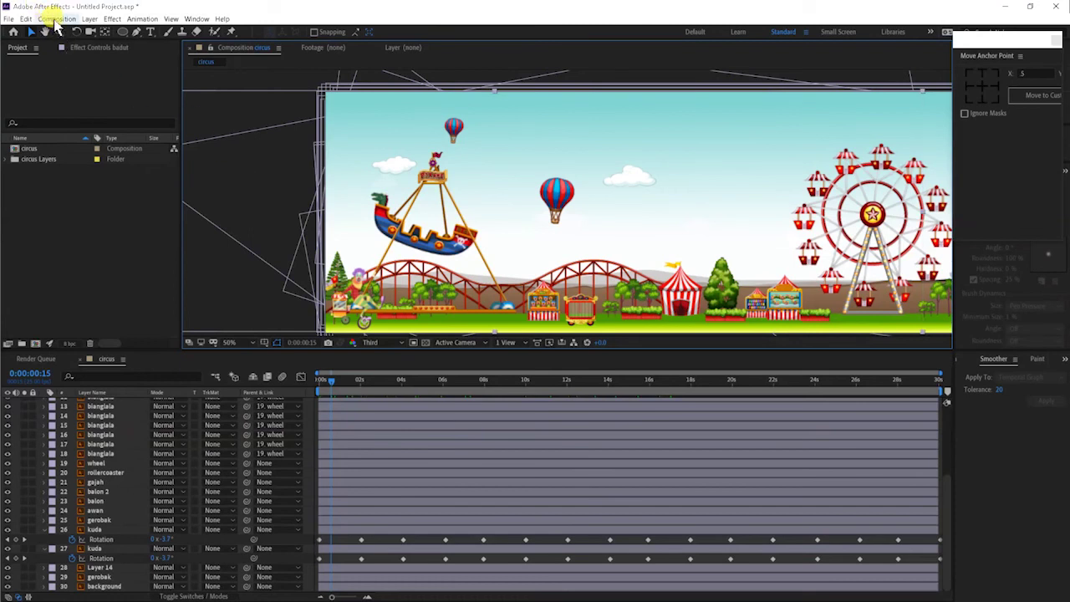
Create a new composition with the HDTV 1080 25 preset, 1920 × 1080 px and 30 seconds long.
{"action": "left_click", "coordinate": [56, 19]}
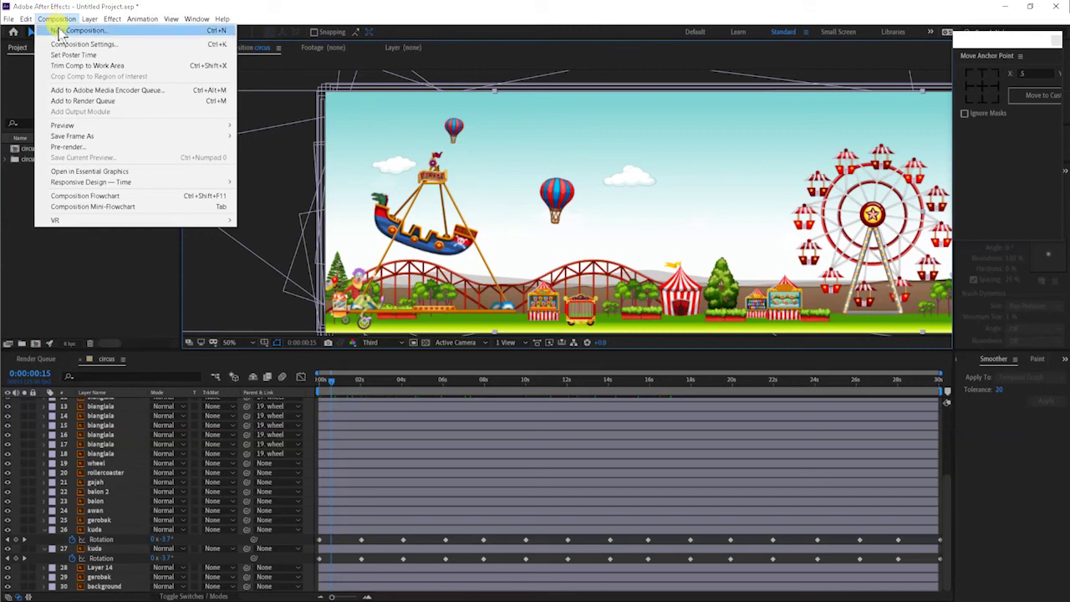
{"action": "left_click", "coordinate": [60, 30]}
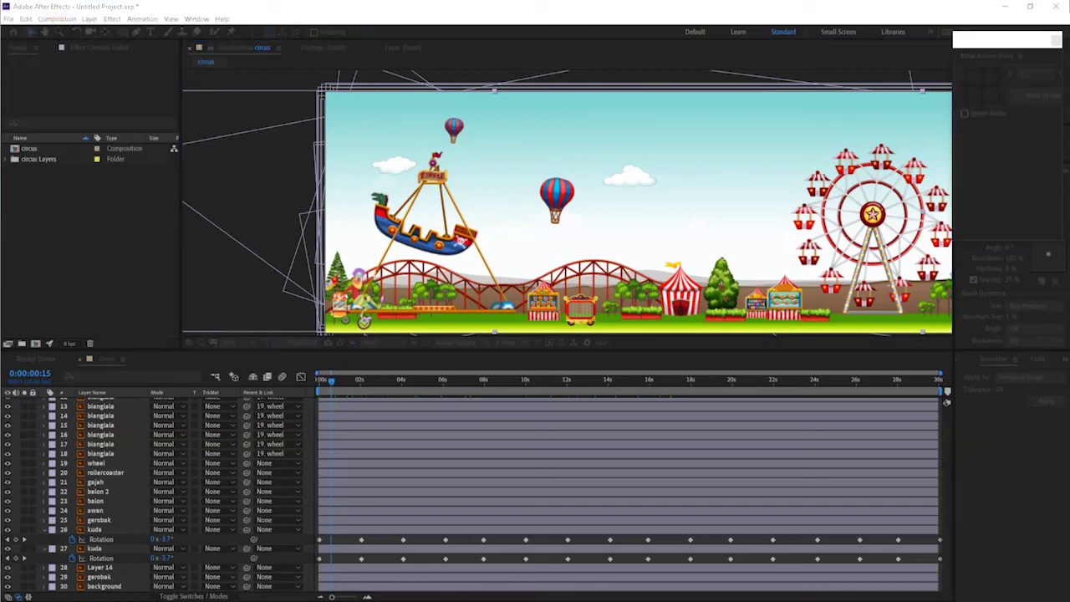
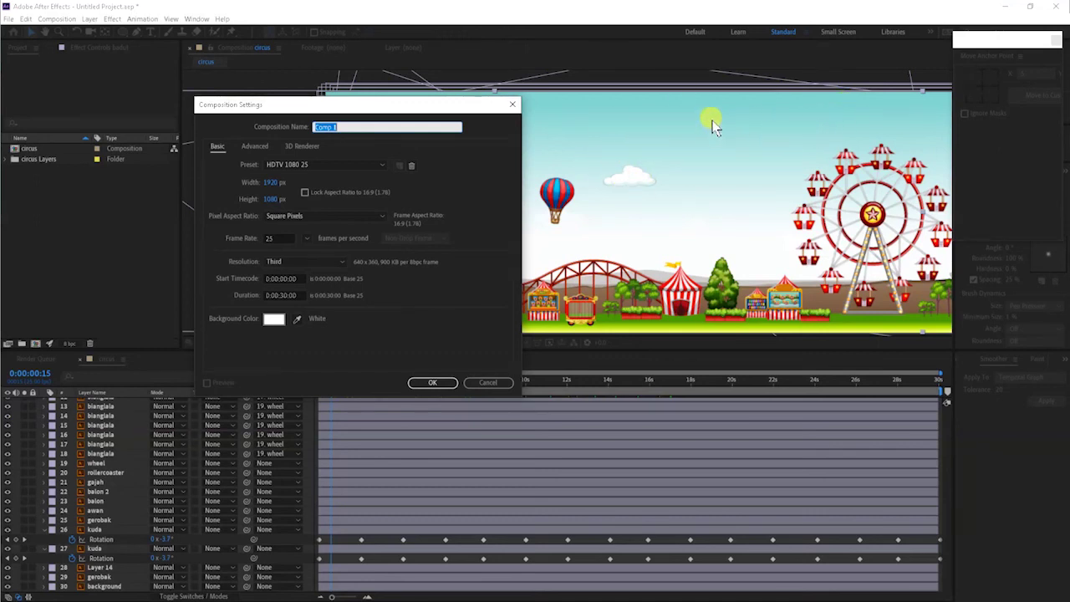
{"action": "left_click", "coordinate": [432, 382]}
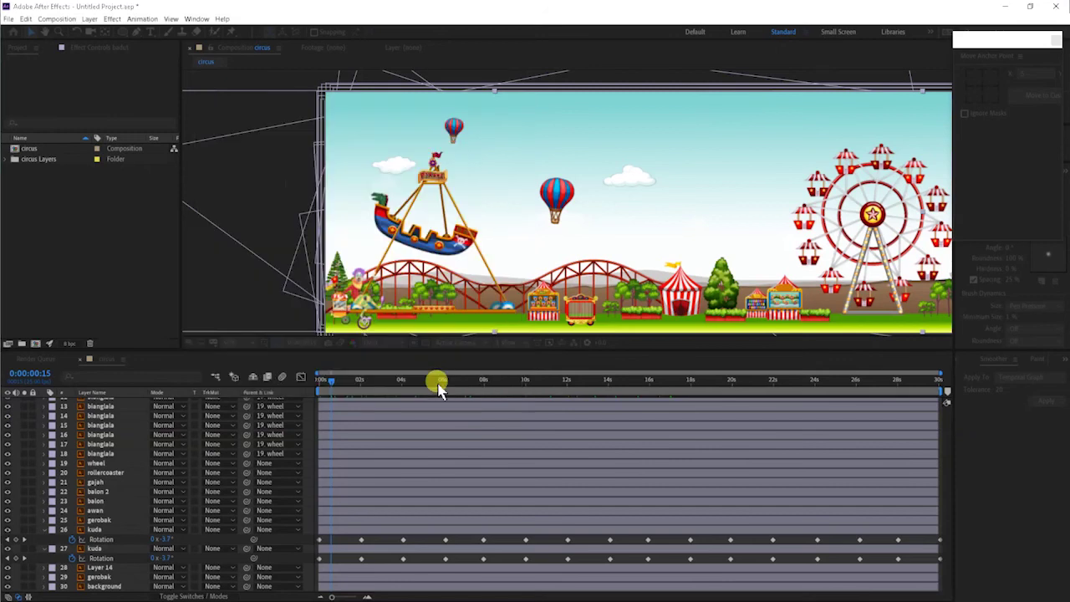
Add the circus composition to the new composition and shift it horizontally so the pirate ship end of the scene fills the frame.
{"action": "left_click", "coordinate": [34, 219]}
{"action": "left_click_drag", "start_coordinate": [32, 153], "coordinate": [69, 407]}
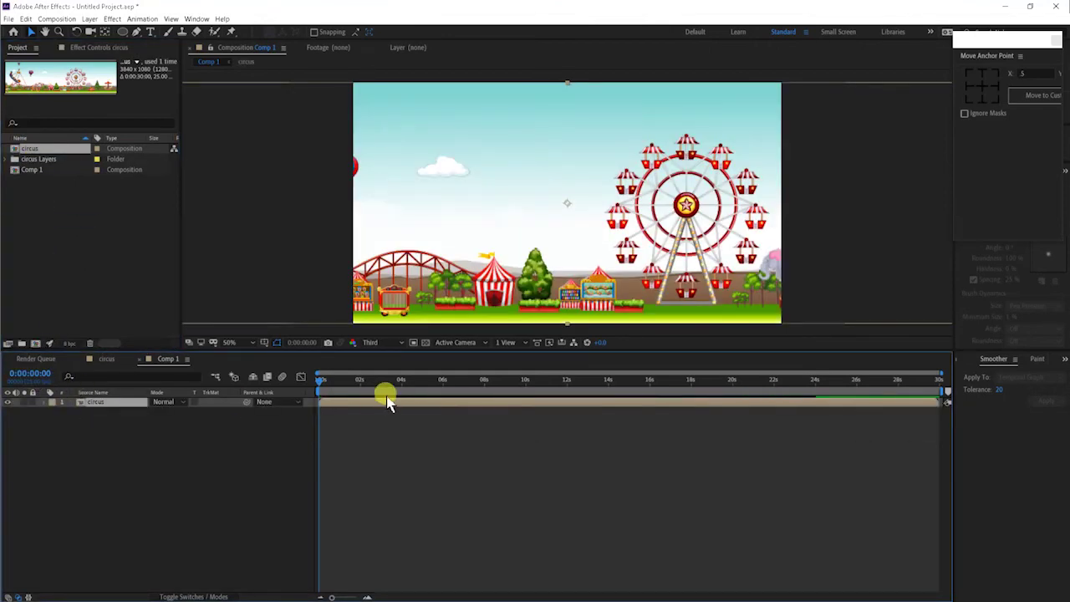
{"action": "left_click_drag", "start_coordinate": [381, 245], "coordinate": [590, 246]}
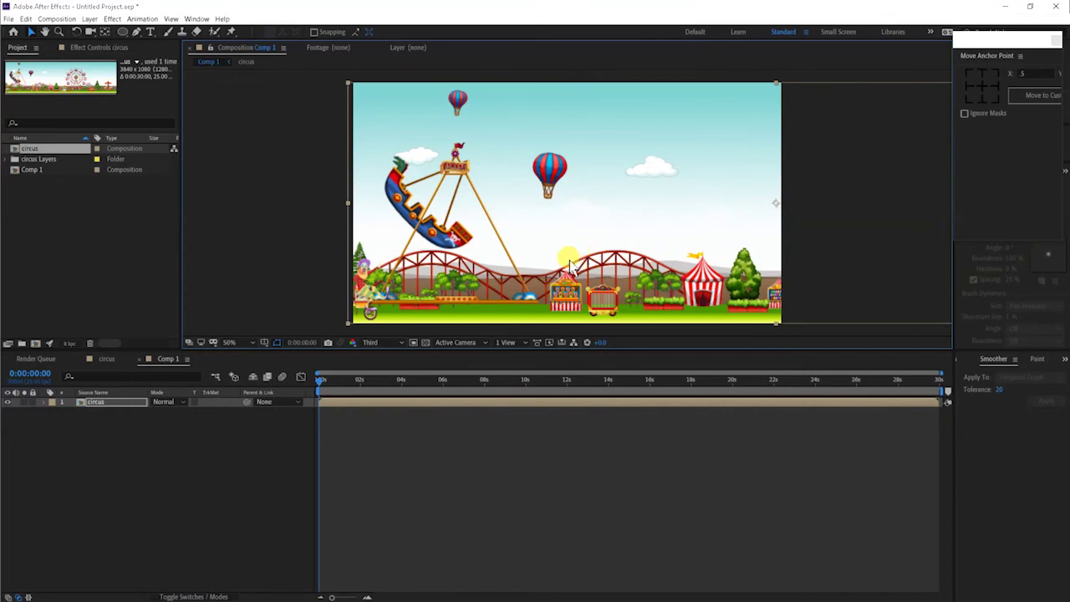
{"action": "left_click", "coordinate": [196, 468]}
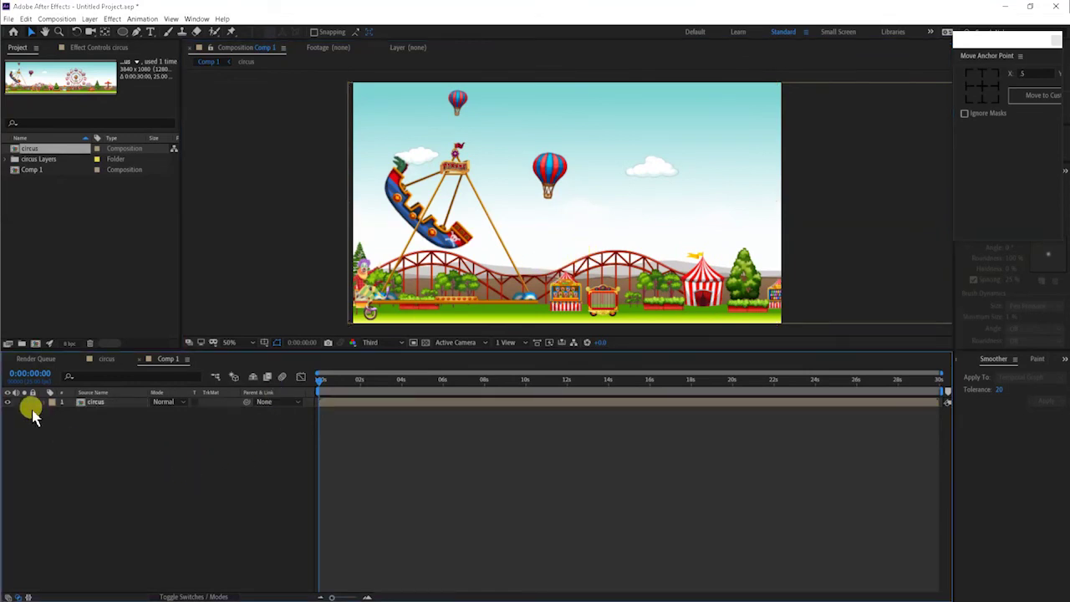
Keyframe the circus layer's Position at 0 seconds and shift it horizontally at 0:00:29:24 until the carousel end fills the frame.
{"action": "left_click", "coordinate": [96, 404]}
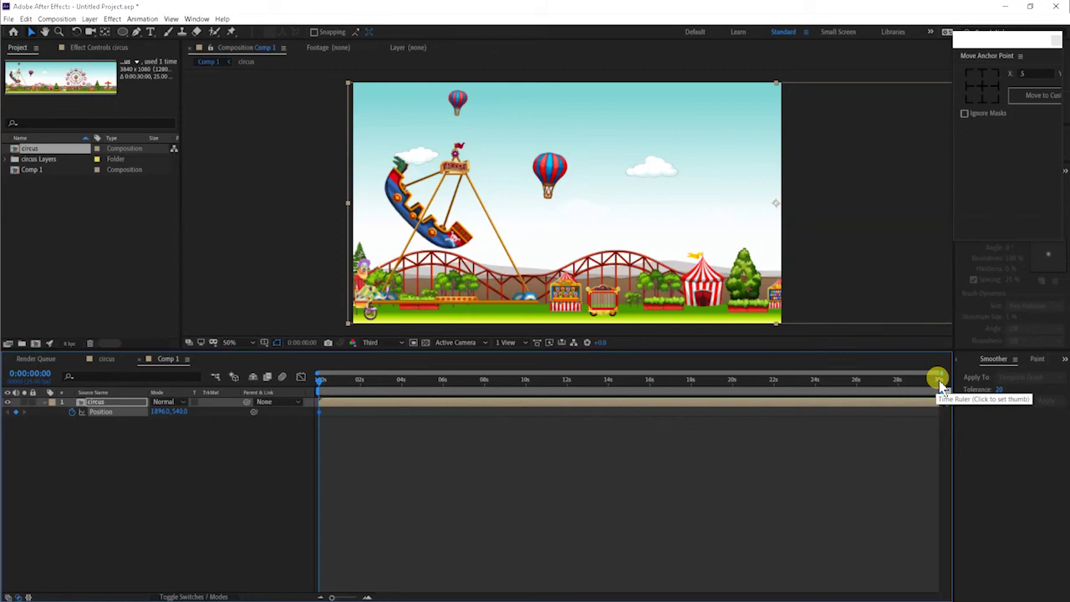
{"action": "left_click", "coordinate": [939, 382]}
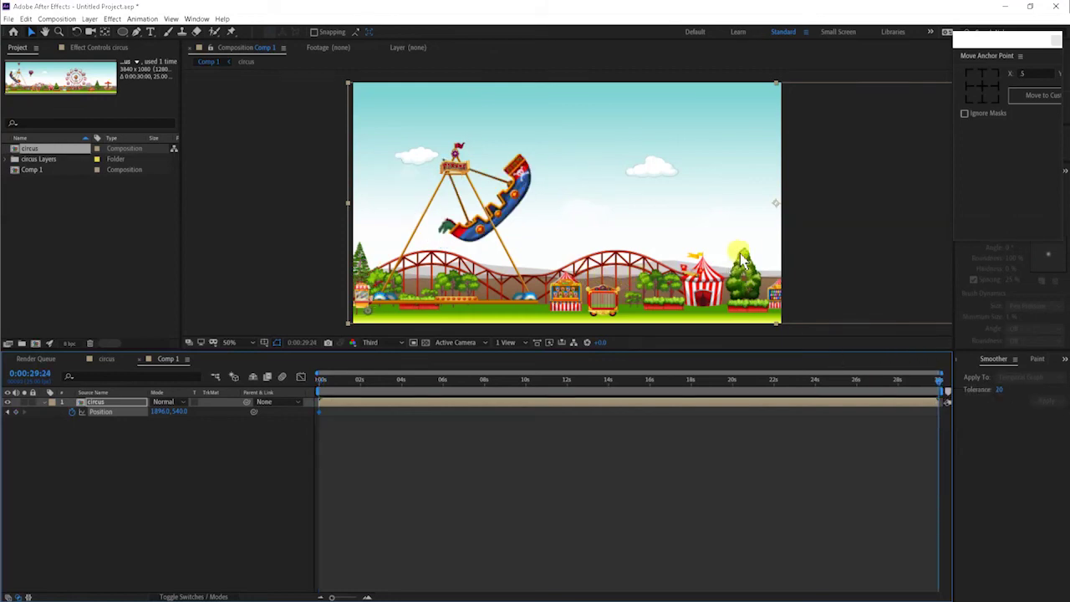
{"action": "left_click_drag", "start_coordinate": [727, 259], "coordinate": [306, 242]}
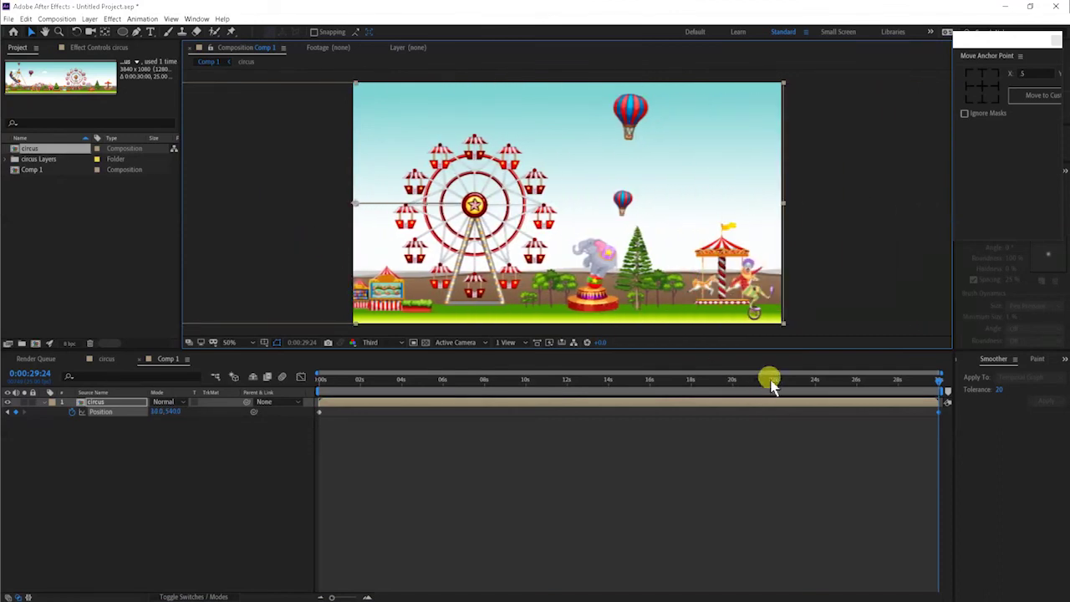
{"action": "left_click_drag", "start_coordinate": [937, 386], "coordinate": [278, 367]}
{"action": "left_click_drag", "start_coordinate": [359, 380], "coordinate": [313, 387]}
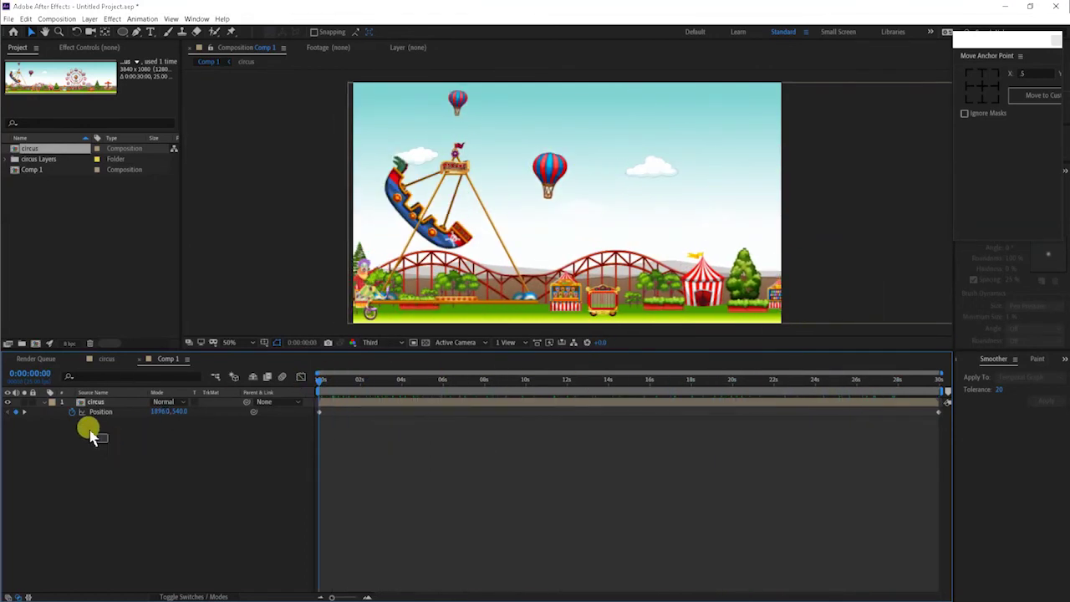
Remove the circus layer's Position keyframes and delete the layer from Comp 1.
{"action": "left_click", "coordinate": [74, 404]}
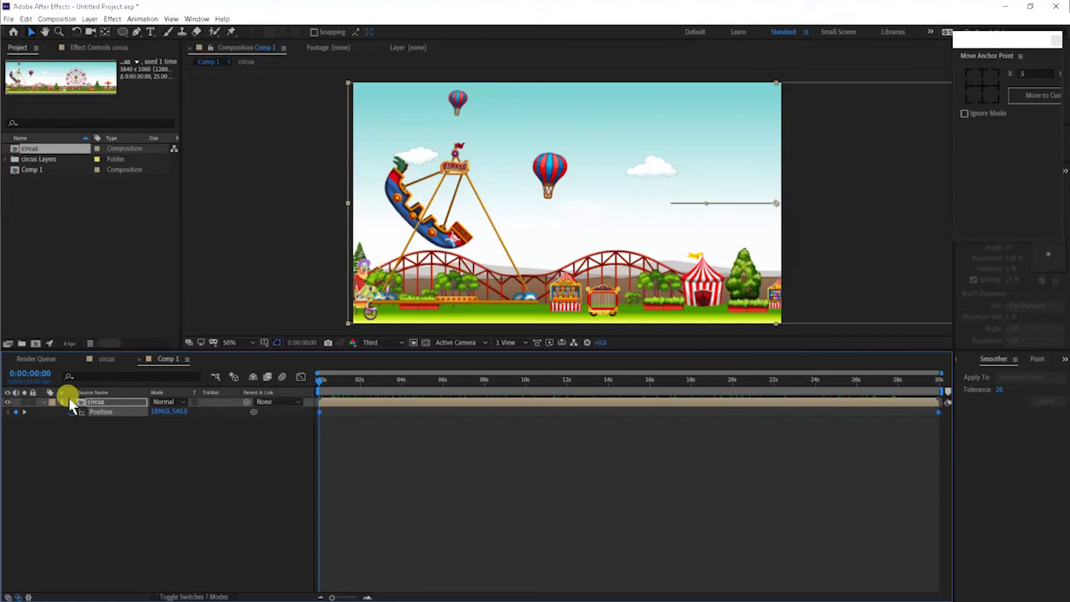
{"action": "left_click", "coordinate": [76, 411]}
{"action": "left_click", "coordinate": [74, 268]}
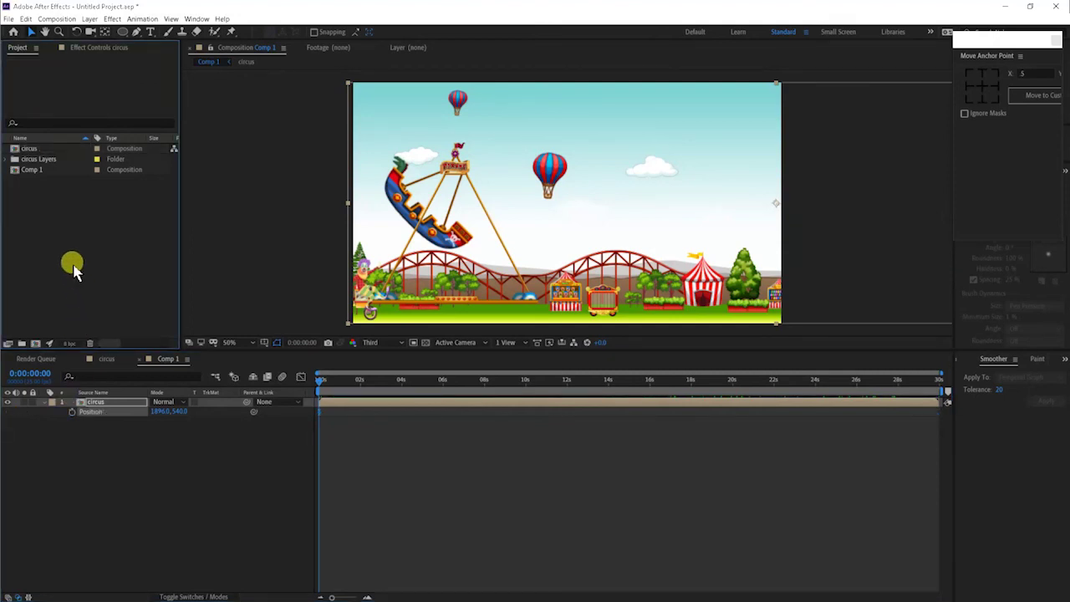
{"action": "left_click", "coordinate": [97, 405]}
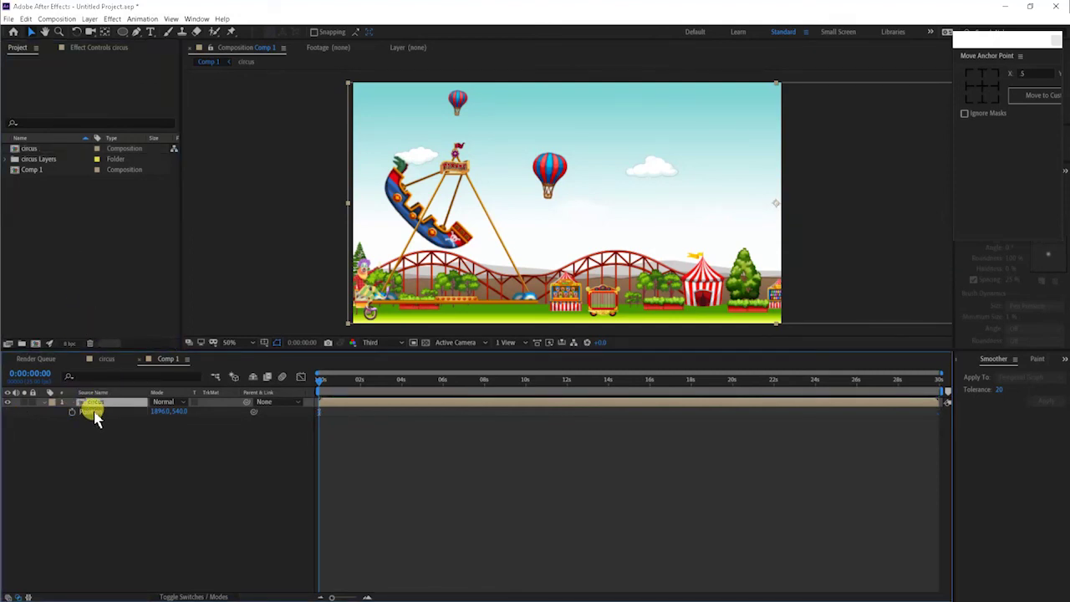
{"action": "key", "text": "Delete"}
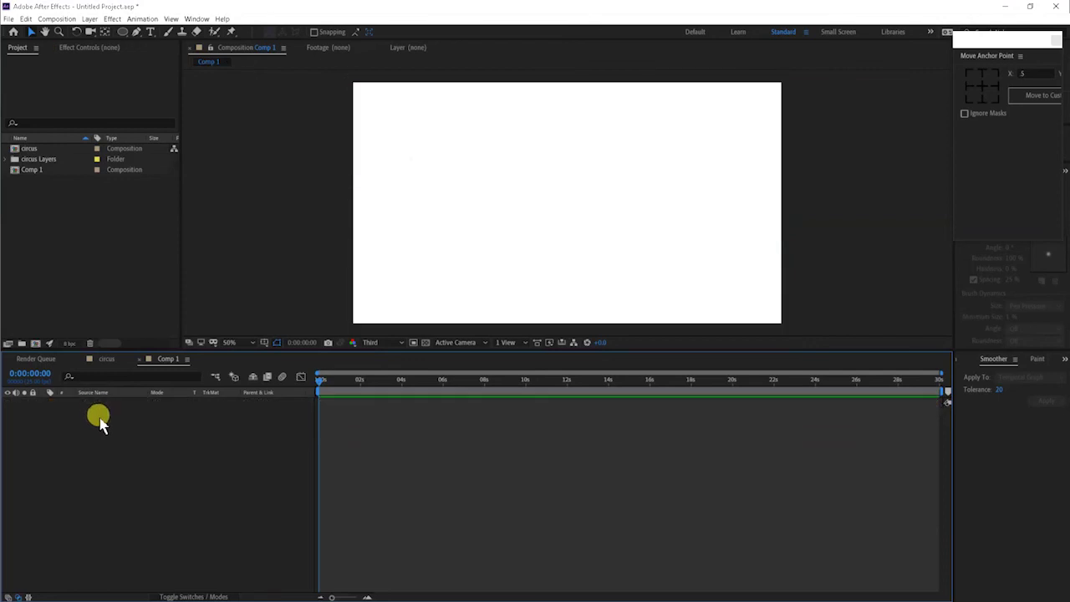
Add the circus composition to Comp 1 again and shift it horizontally to Position 1912, 540, framing the pirate ship end.
{"action": "left_click", "coordinate": [33, 151]}
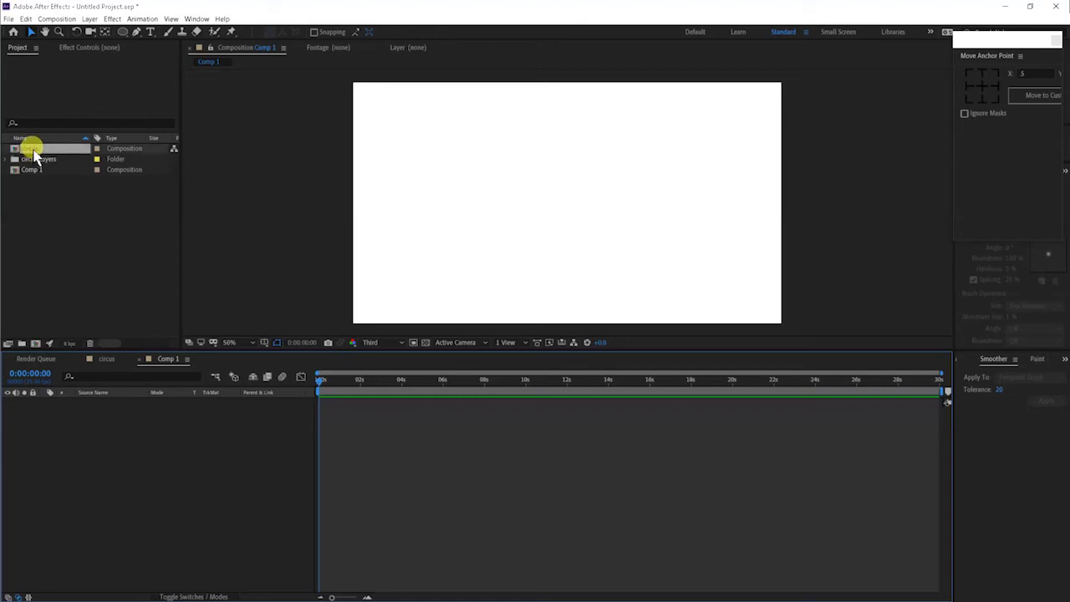
{"action": "left_click_drag", "start_coordinate": [34, 155], "coordinate": [73, 435]}
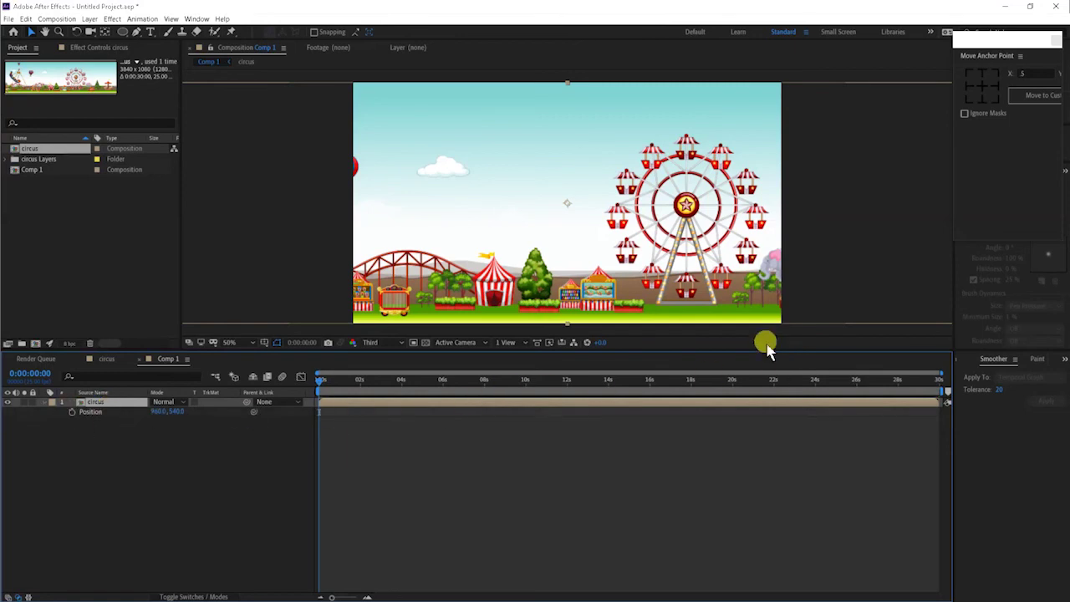
{"action": "left_click_drag", "start_coordinate": [407, 265], "coordinate": [614, 259]}
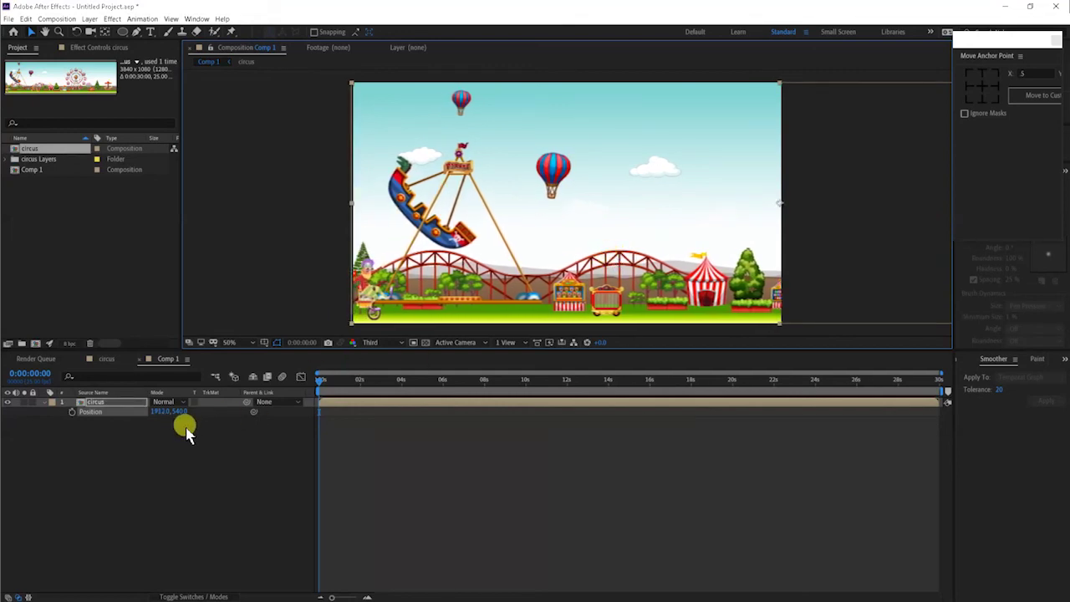
Keyframe the circus layer's Position at 0 seconds and shift it horizontally at 0:00:29:24 so the Ferris wheel and carousel end fills the frame.
{"action": "left_click", "coordinate": [71, 412]}
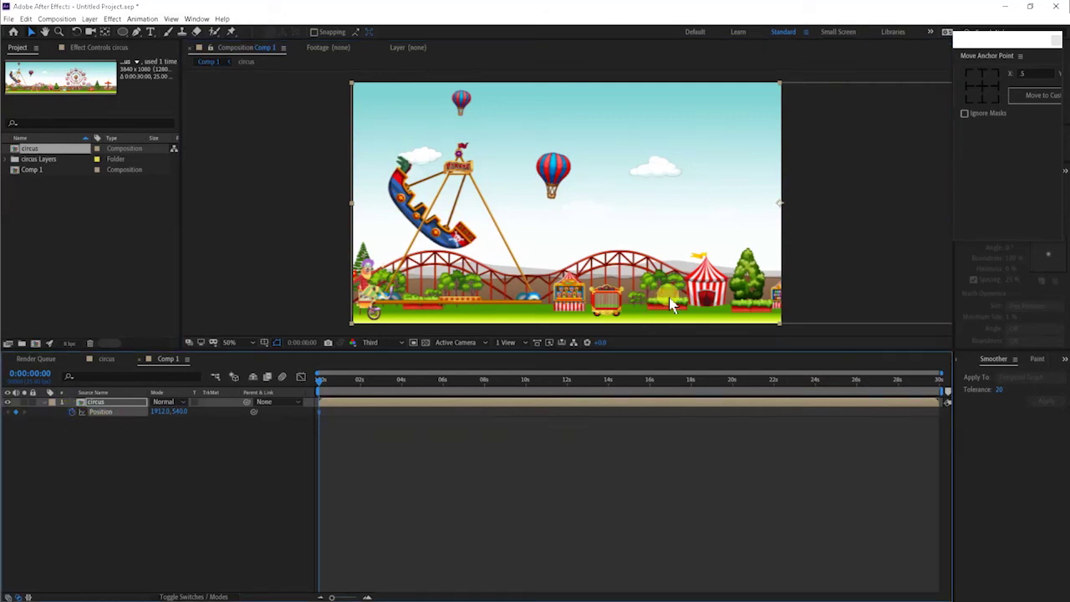
{"action": "left_click", "coordinate": [321, 391]}
{"action": "left_click_drag", "start_coordinate": [322, 391], "coordinate": [951, 426]}
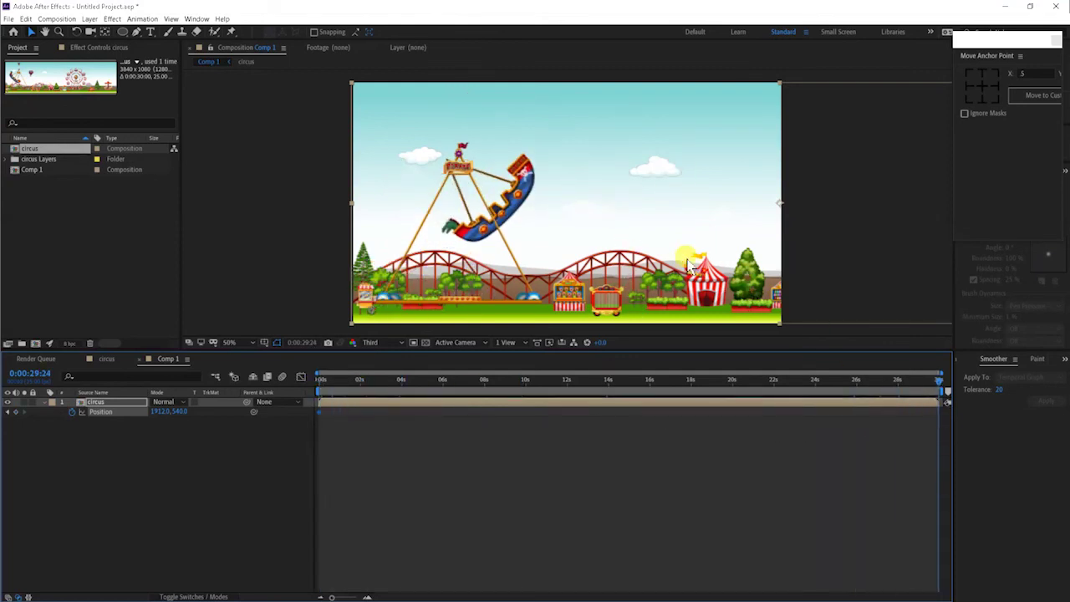
{"action": "left_click_drag", "start_coordinate": [698, 232], "coordinate": [317, 236]}
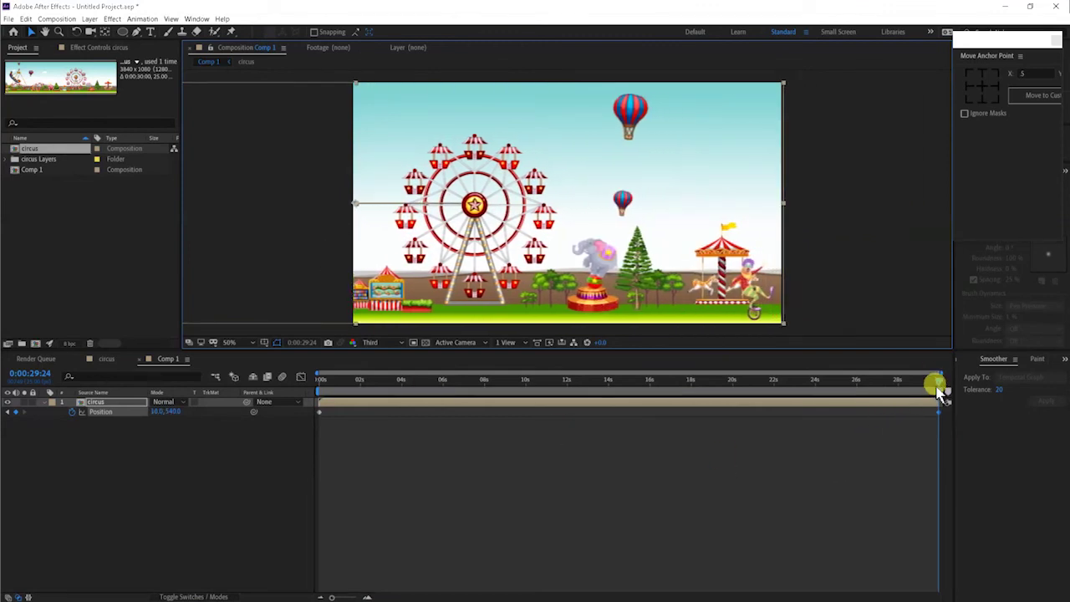
Preview the pan across the circus scene from the start and return the playhead to 0 seconds.
{"action": "left_click_drag", "start_coordinate": [942, 393], "coordinate": [234, 391]}
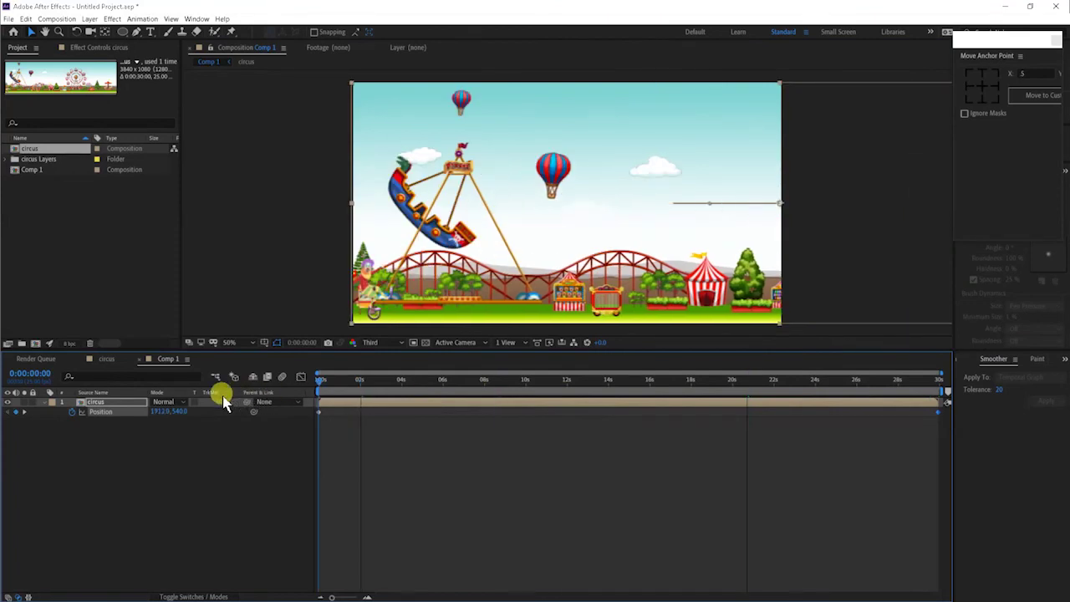
{"action": "left_click", "coordinate": [282, 284]}
{"action": "key", "text": "space"}
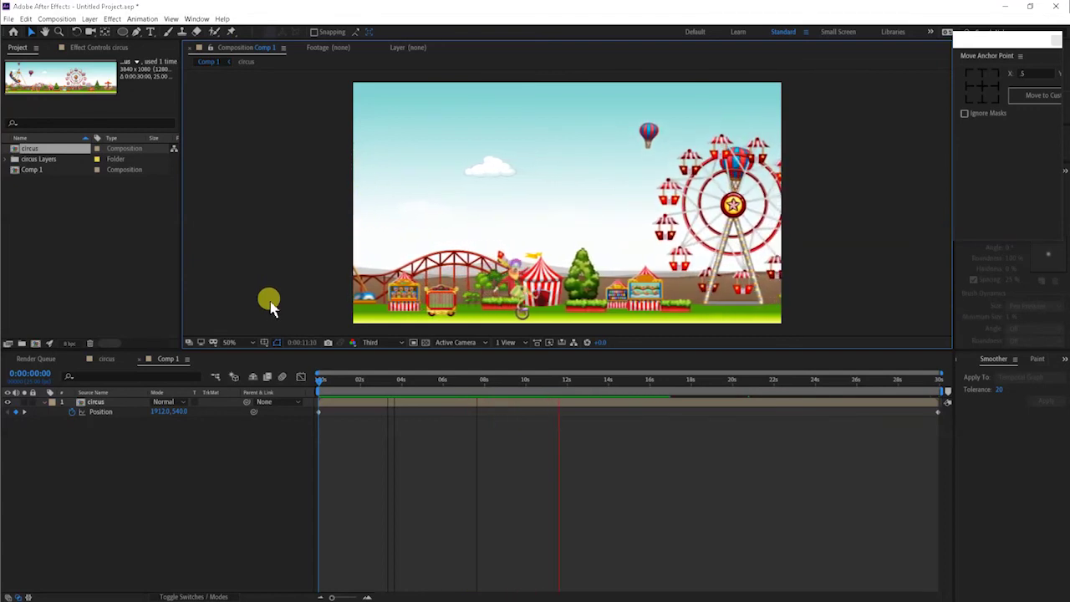
{"action": "key", "text": "space"}
{"action": "key", "text": "space"}
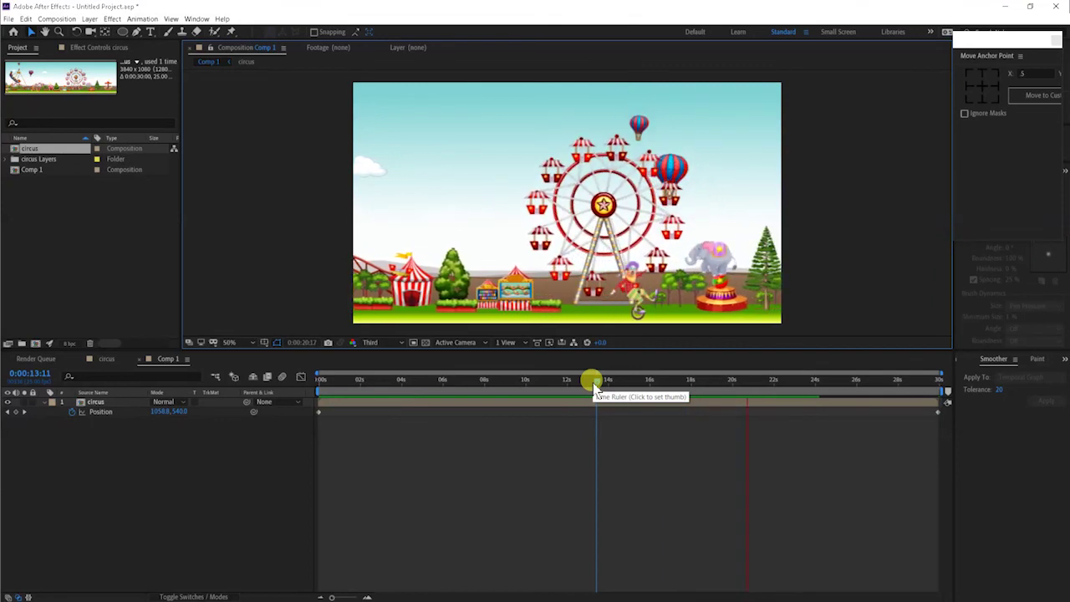
{"action": "left_click_drag", "start_coordinate": [592, 384], "coordinate": [309, 373]}
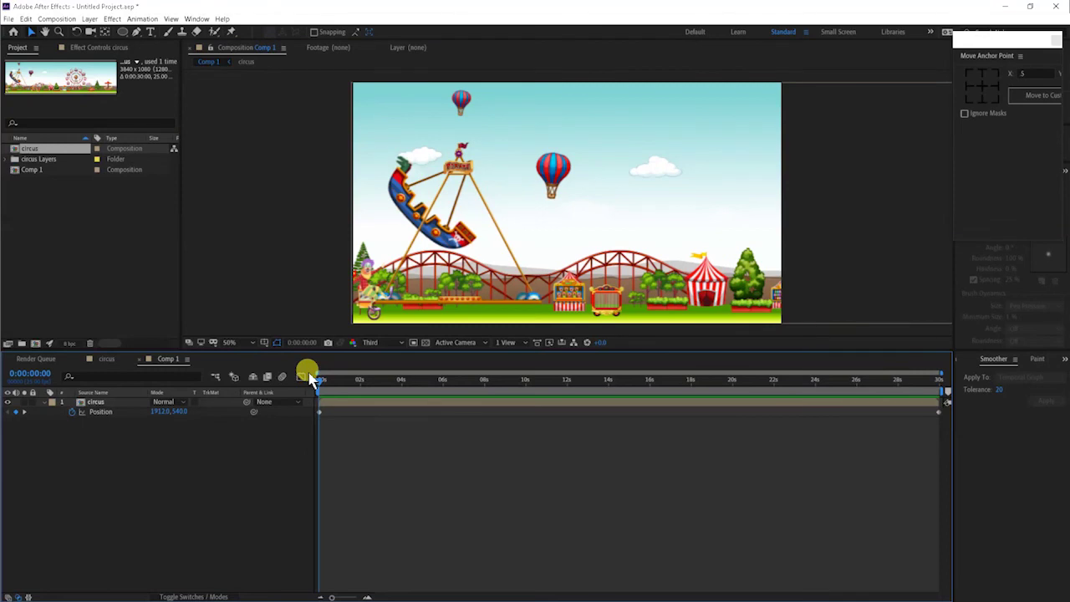